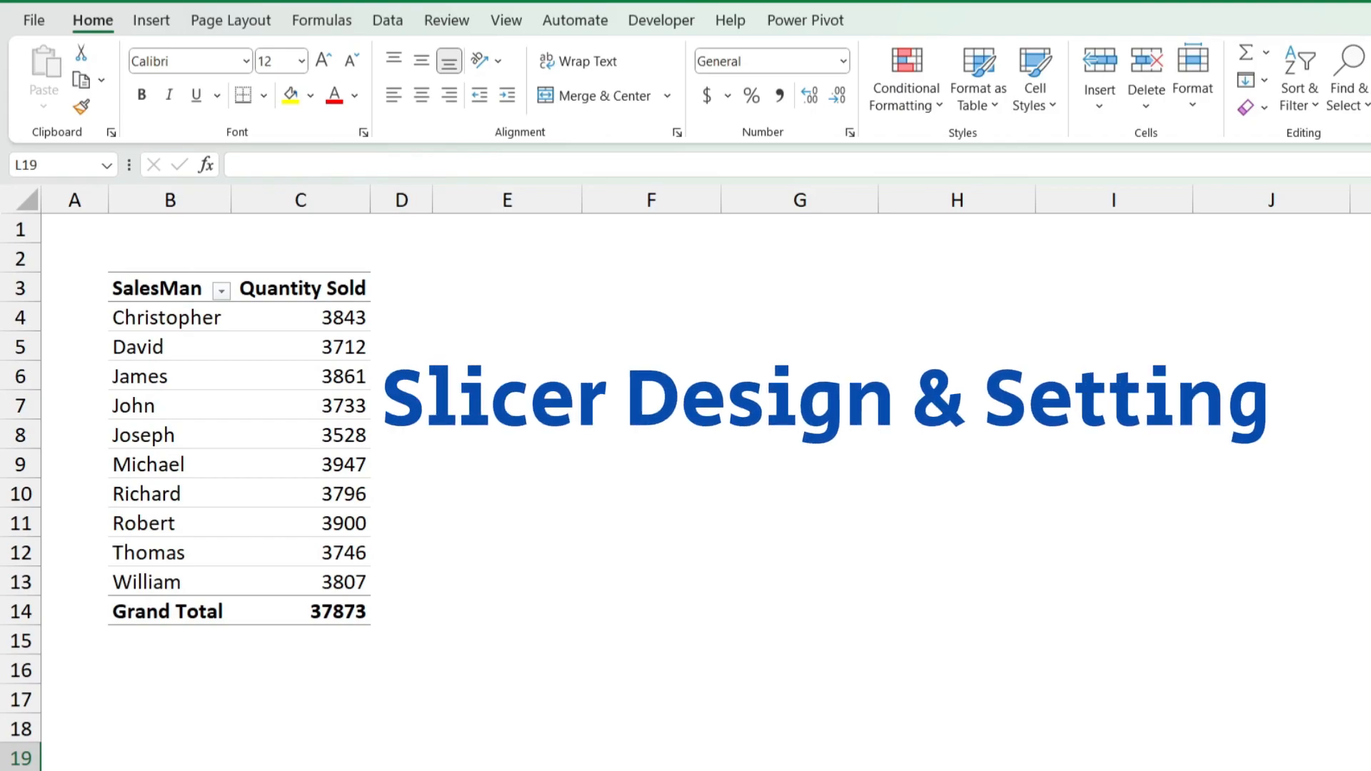
- Insert Ship Mode and Segment slicers for the SalesMan pivot table and place the Segment slicer beside the Ship Mode slicer
key("Left")
key("Left")
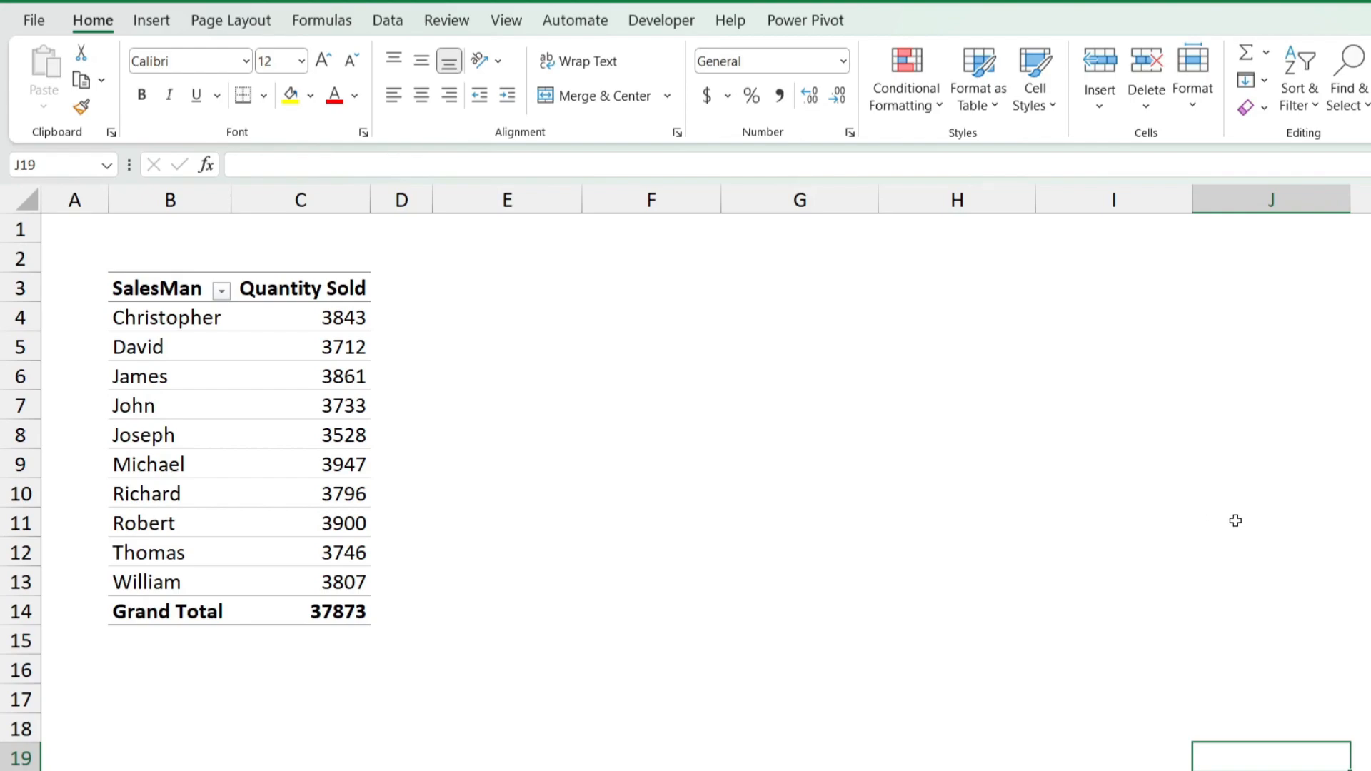
left_click(312, 376)
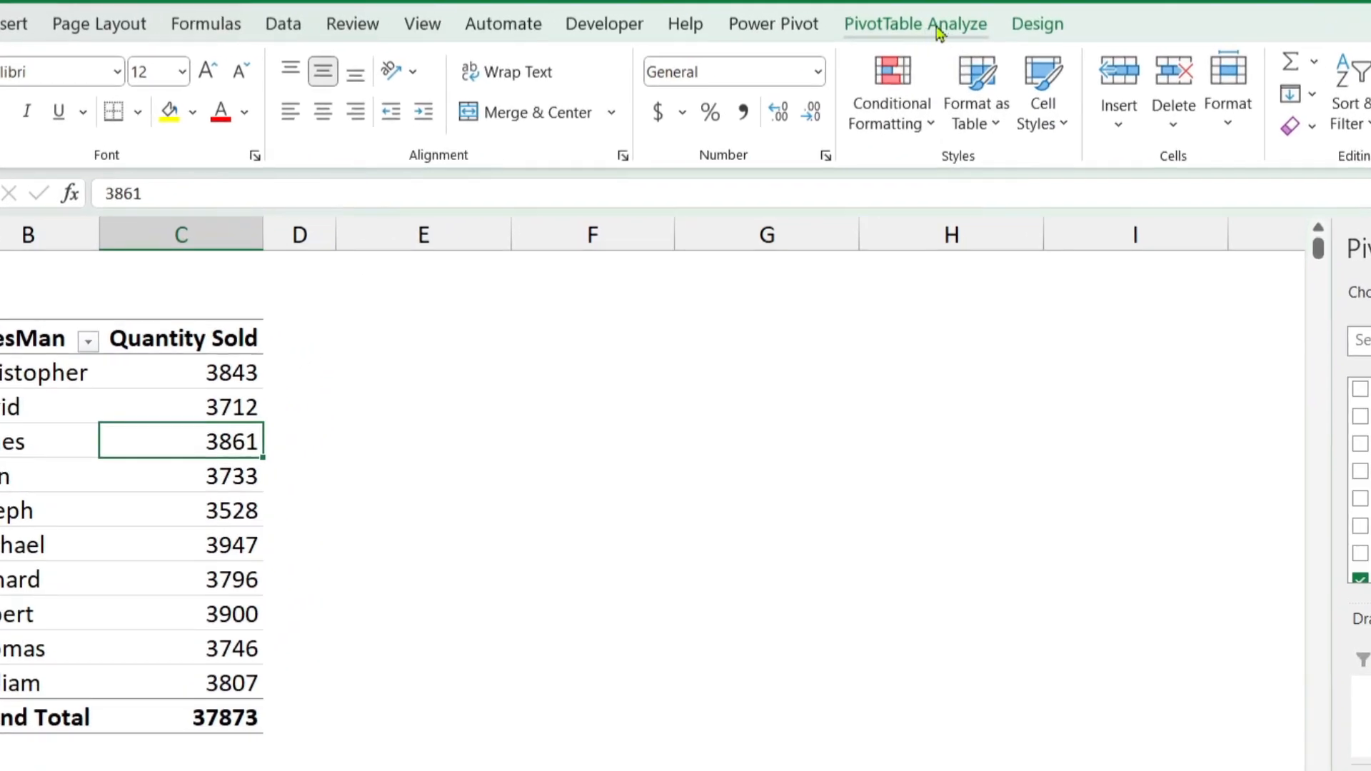
left_click(939, 28)
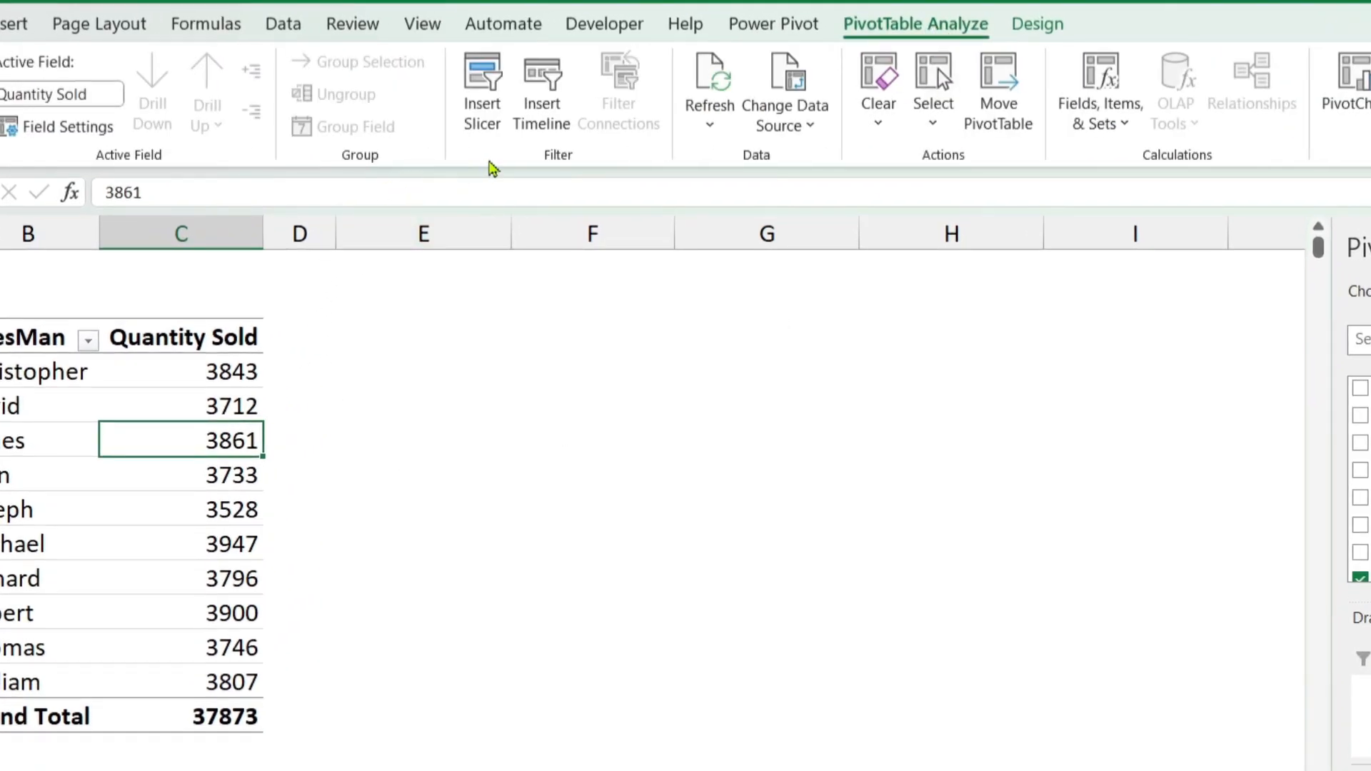
left_click(483, 113)
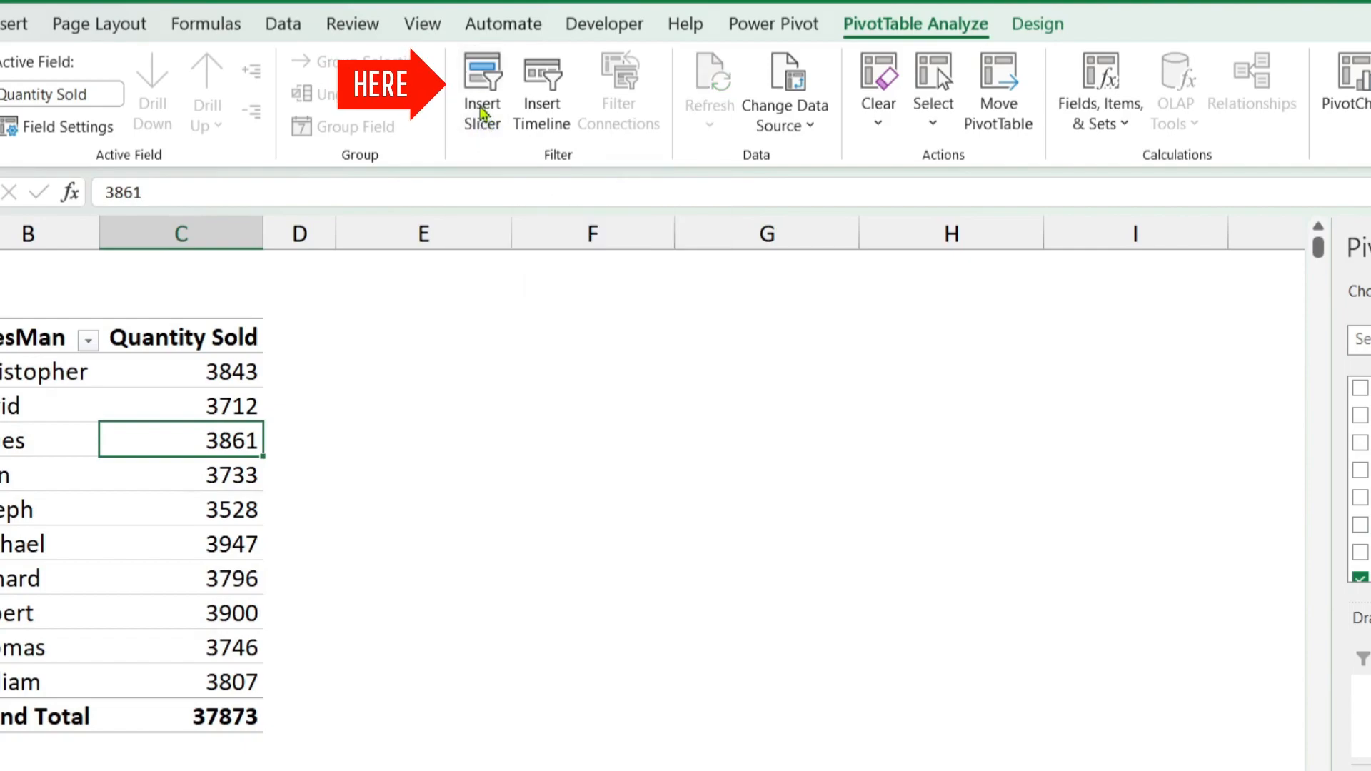
left_click_drag(367, 257, 496, 170)
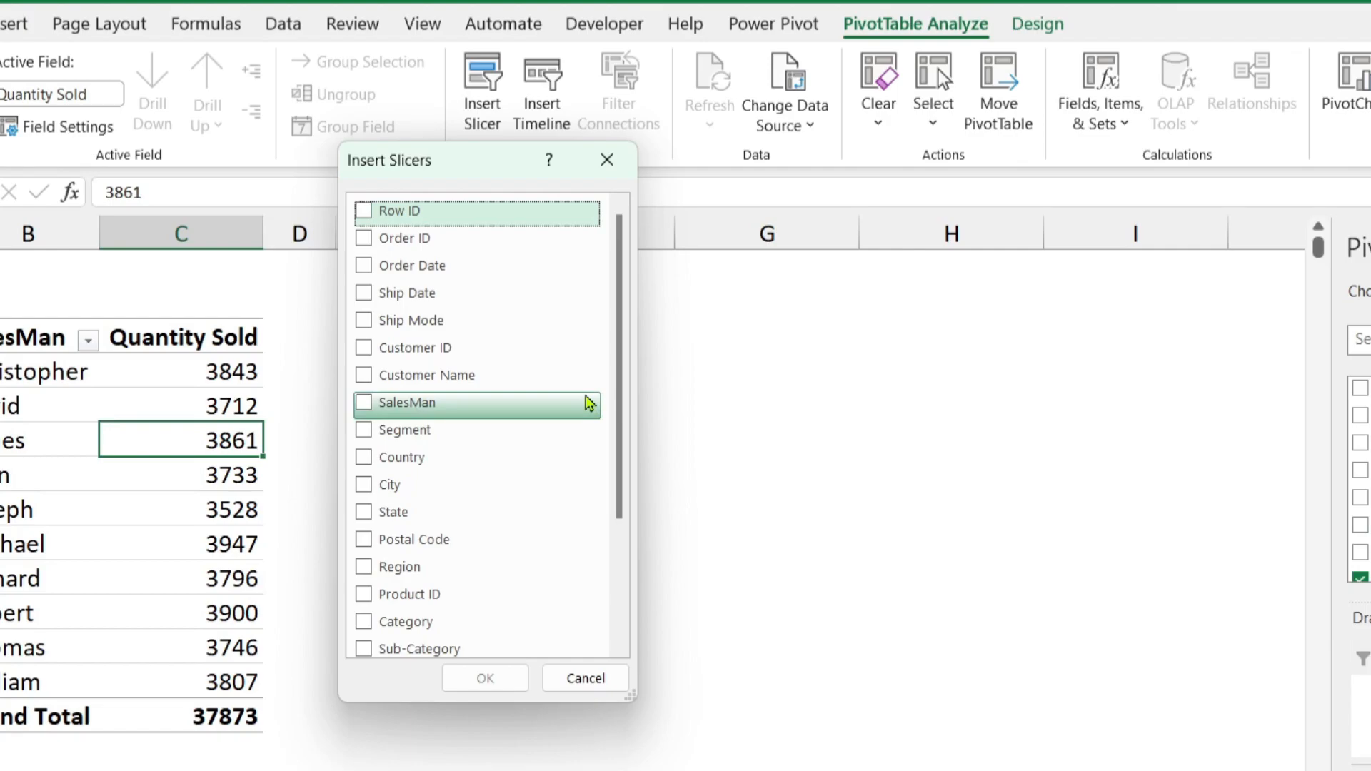
left_click(365, 330)
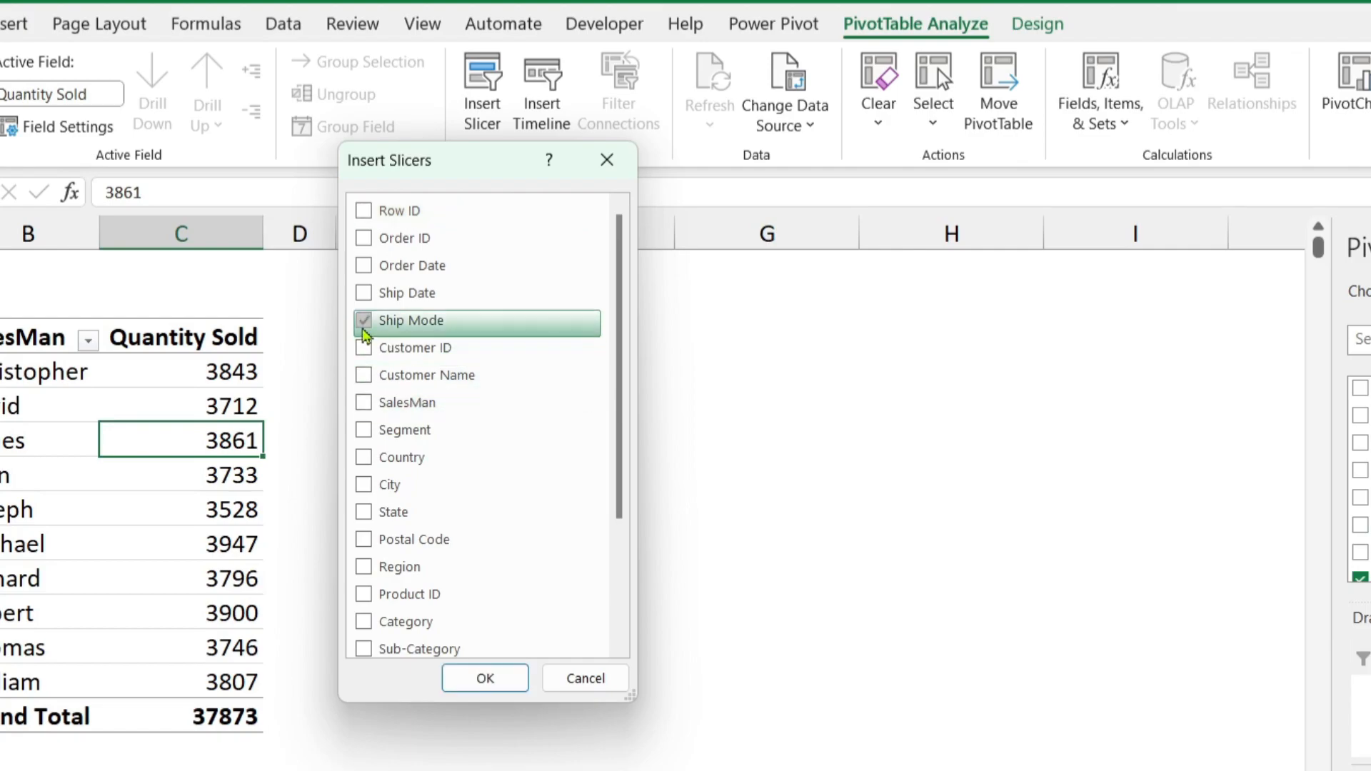
left_click(365, 431)
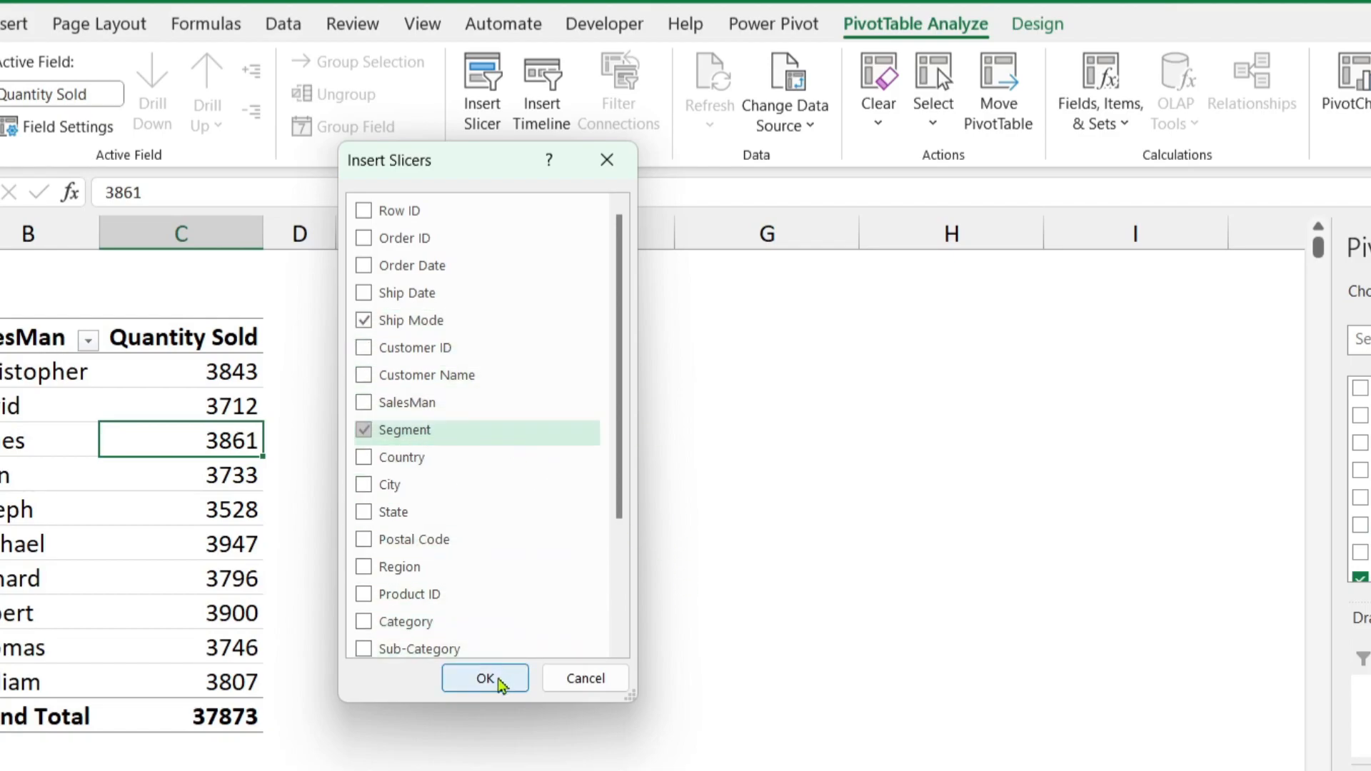
left_click(486, 677)
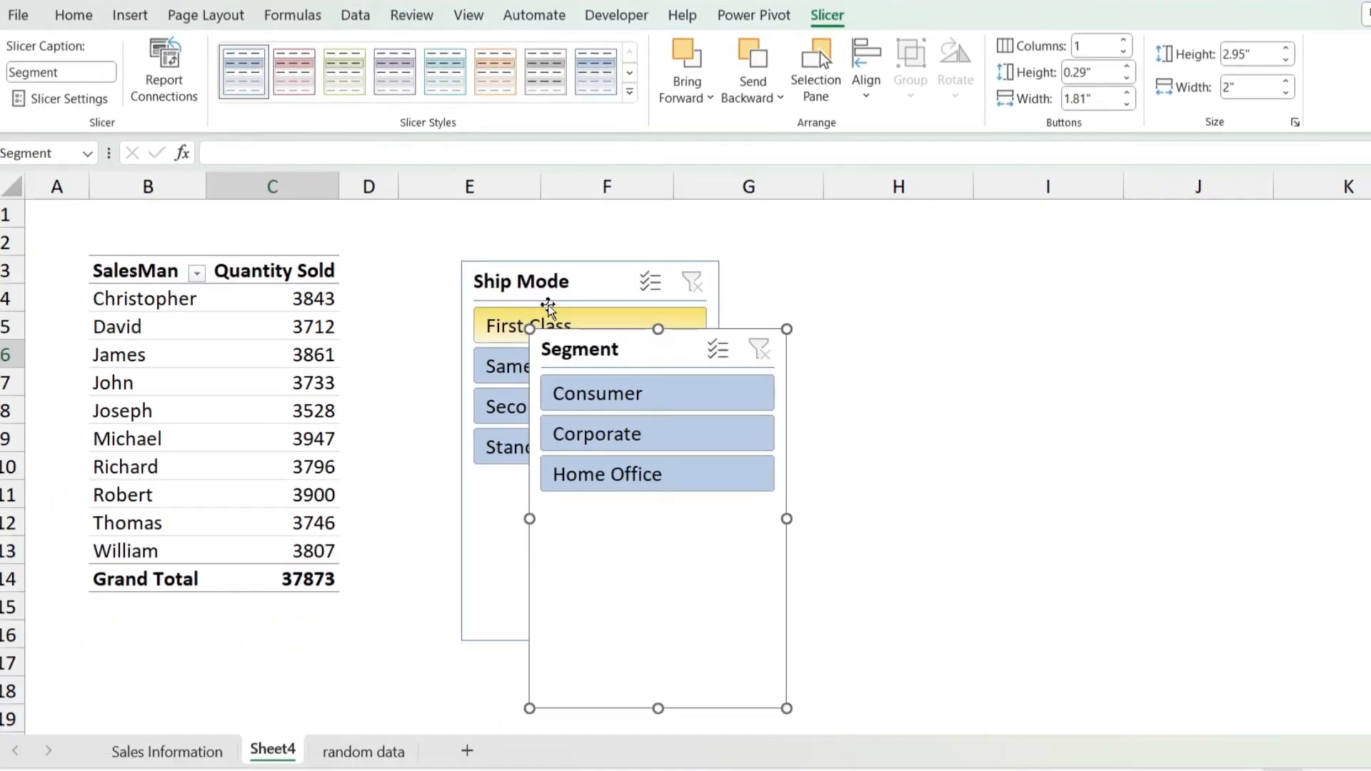
left_click_drag(620, 334, 815, 280)
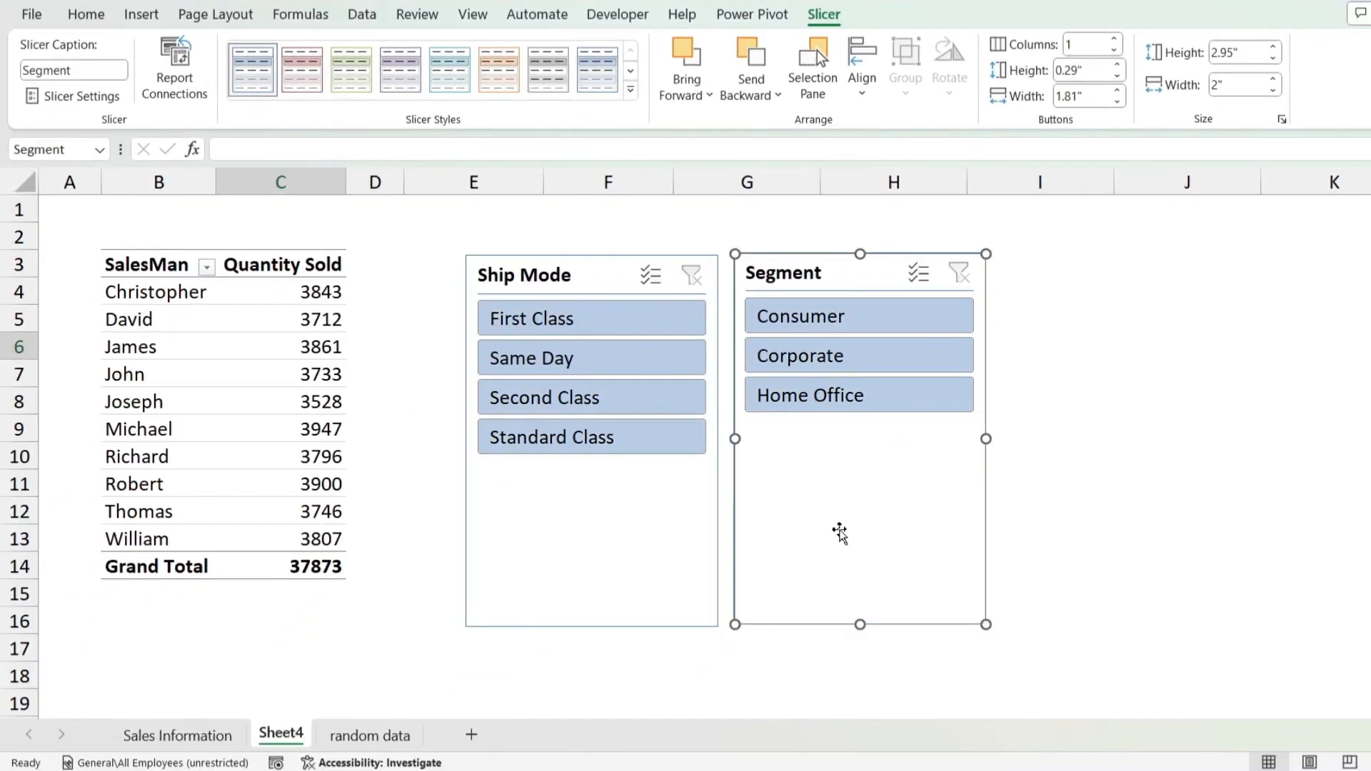
- Filter the pivot table by First Class and Same Day in turn, and by Consumer and Corporate in turn, and clear both slicers
left_click(572, 275)
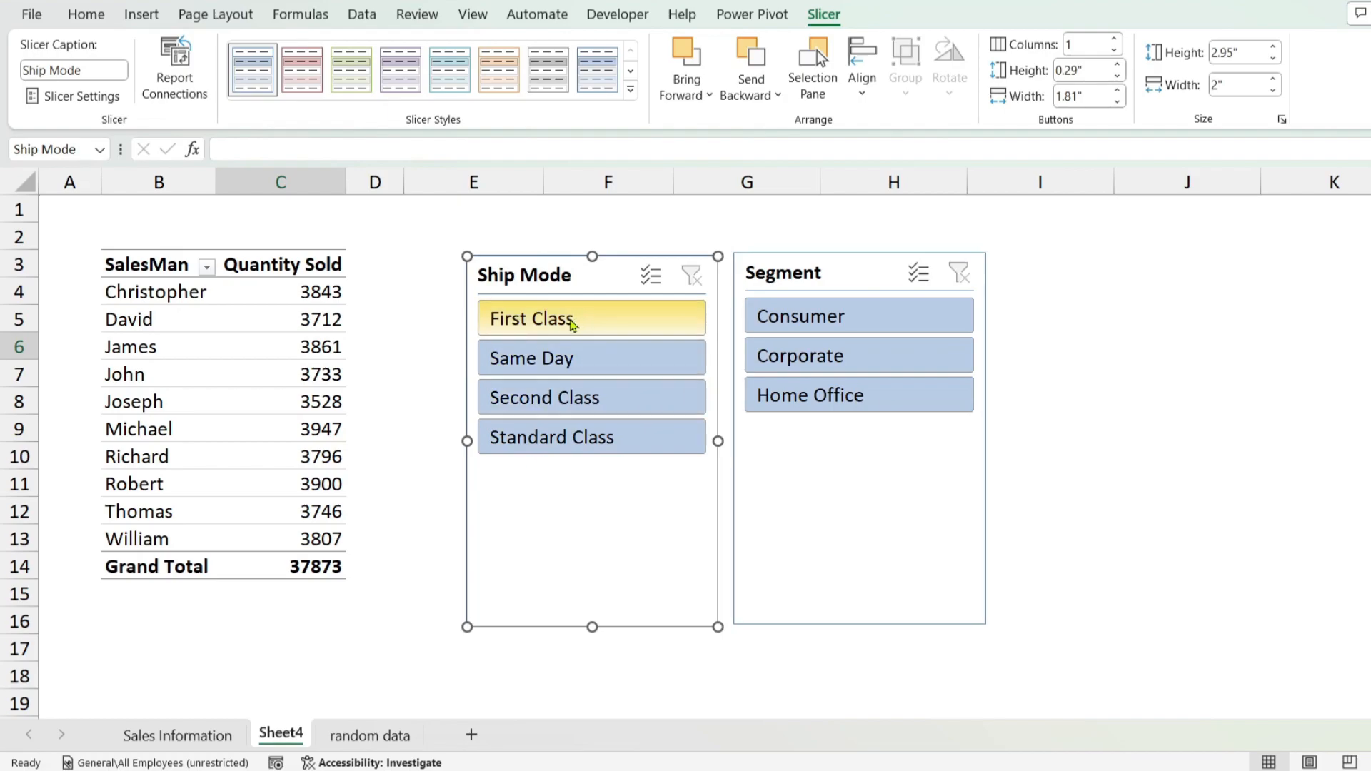
left_click(572, 325)
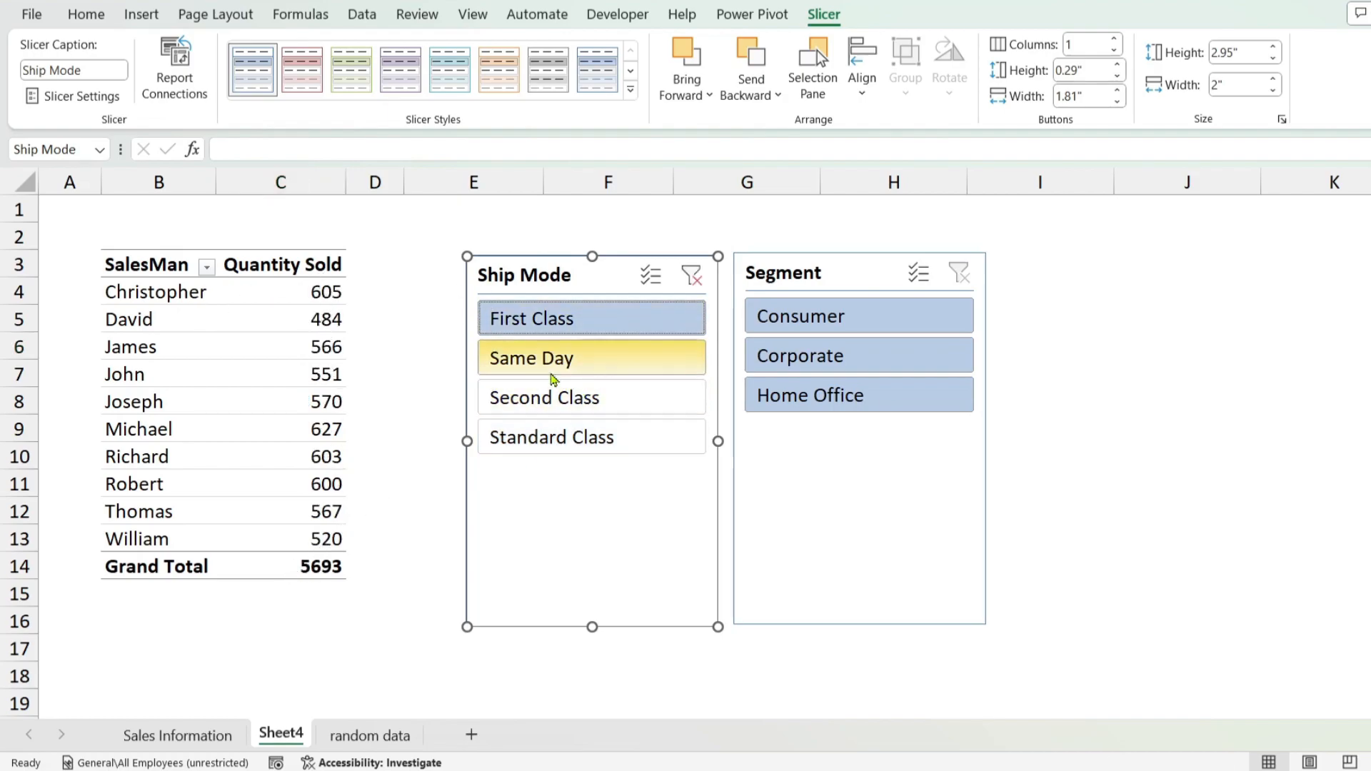
left_click(551, 377)
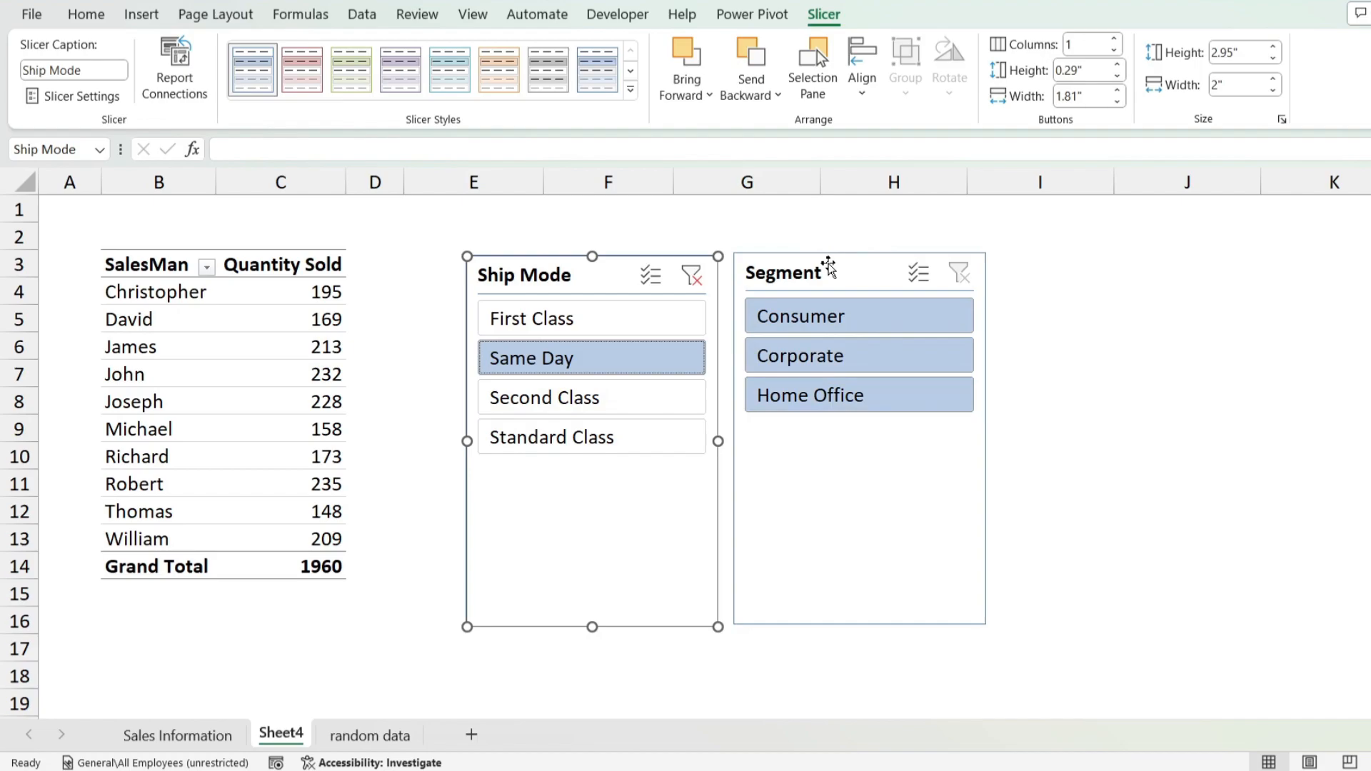
left_click(836, 317)
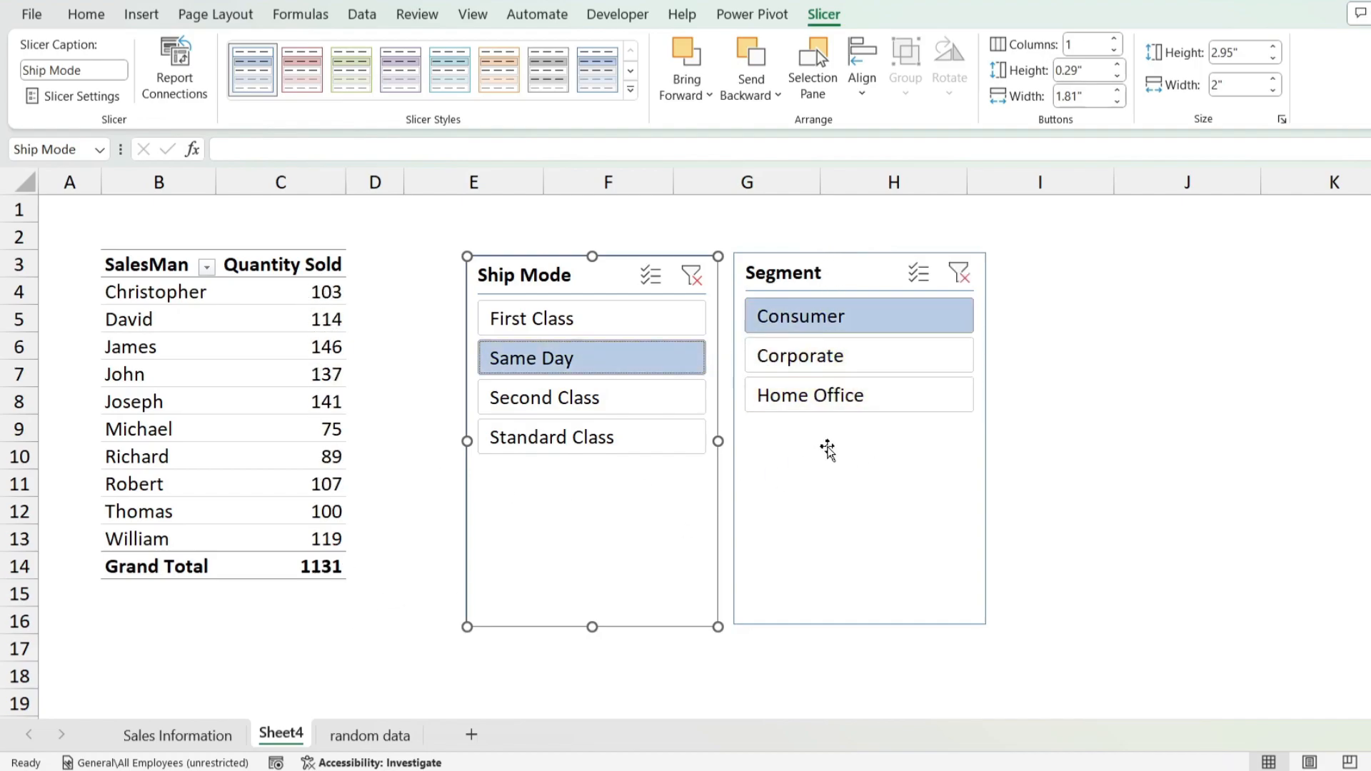
left_click(862, 355)
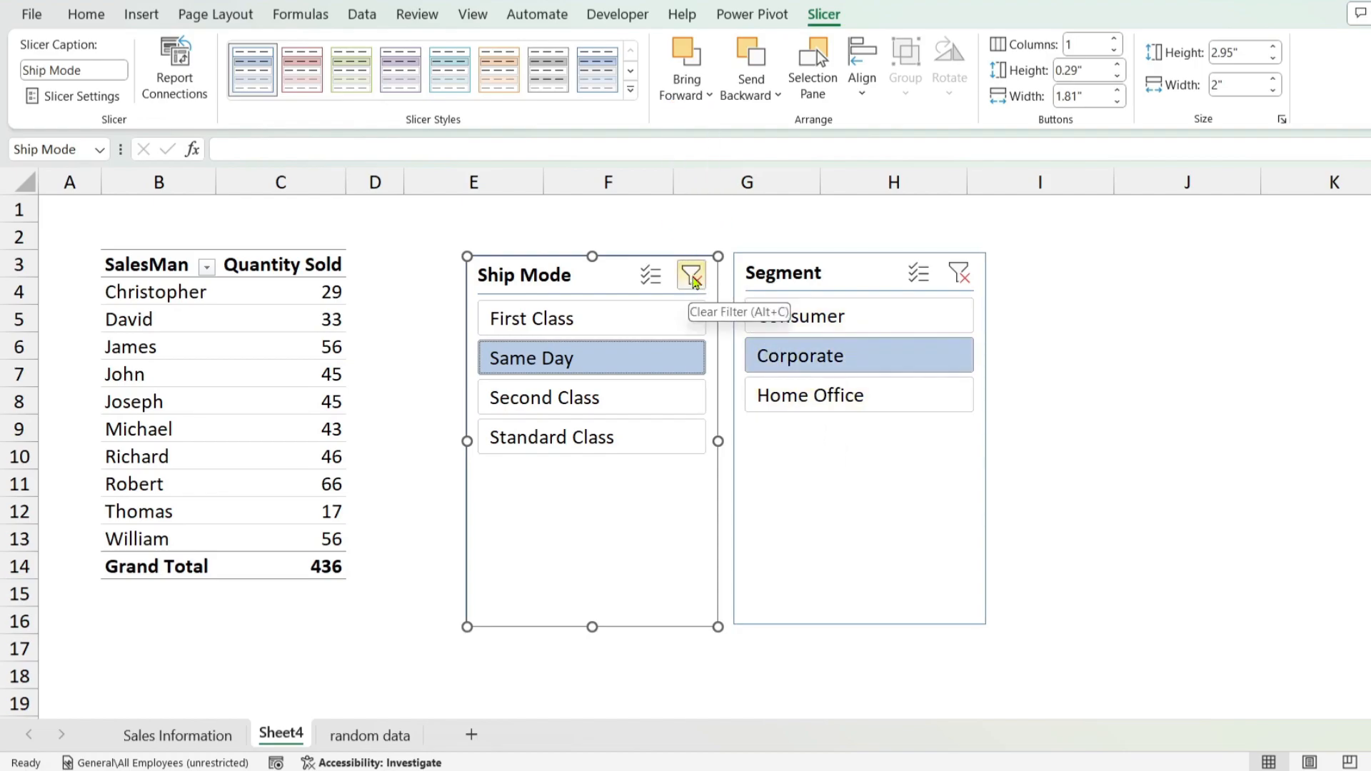
left_click(691, 277)
left_click(959, 275)
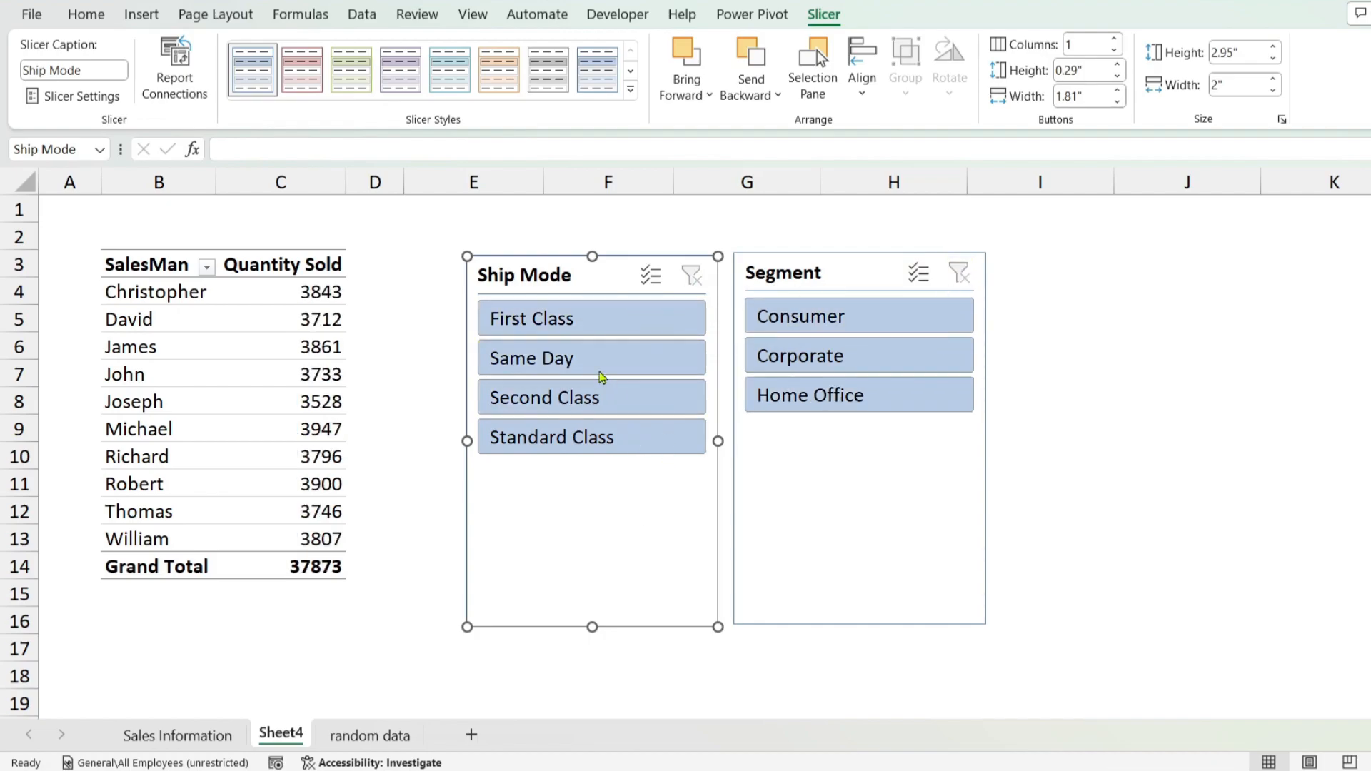
- Filter the Ship Mode slicer by single modes and by First Class and Same Day together, and clear the filter
left_click(600, 331)
left_click(599, 375)
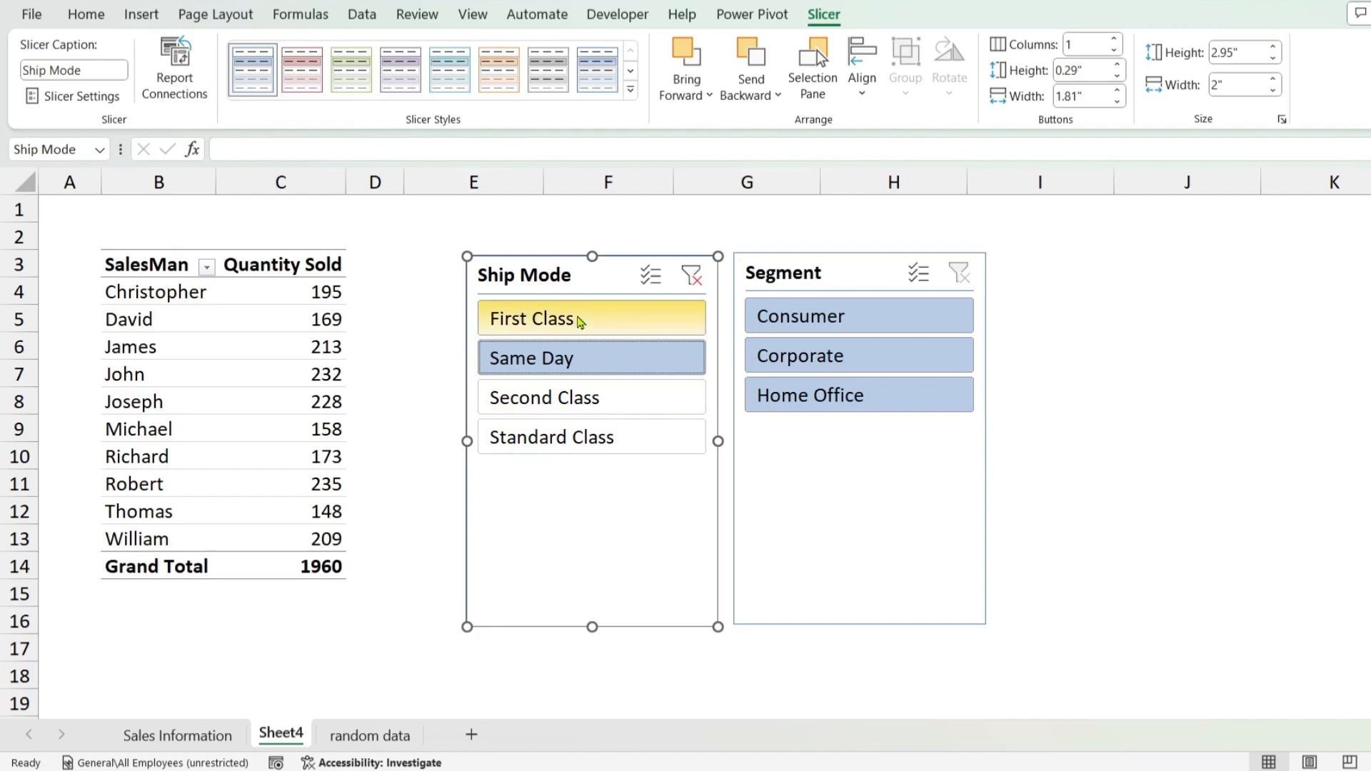
left_click(580, 321)
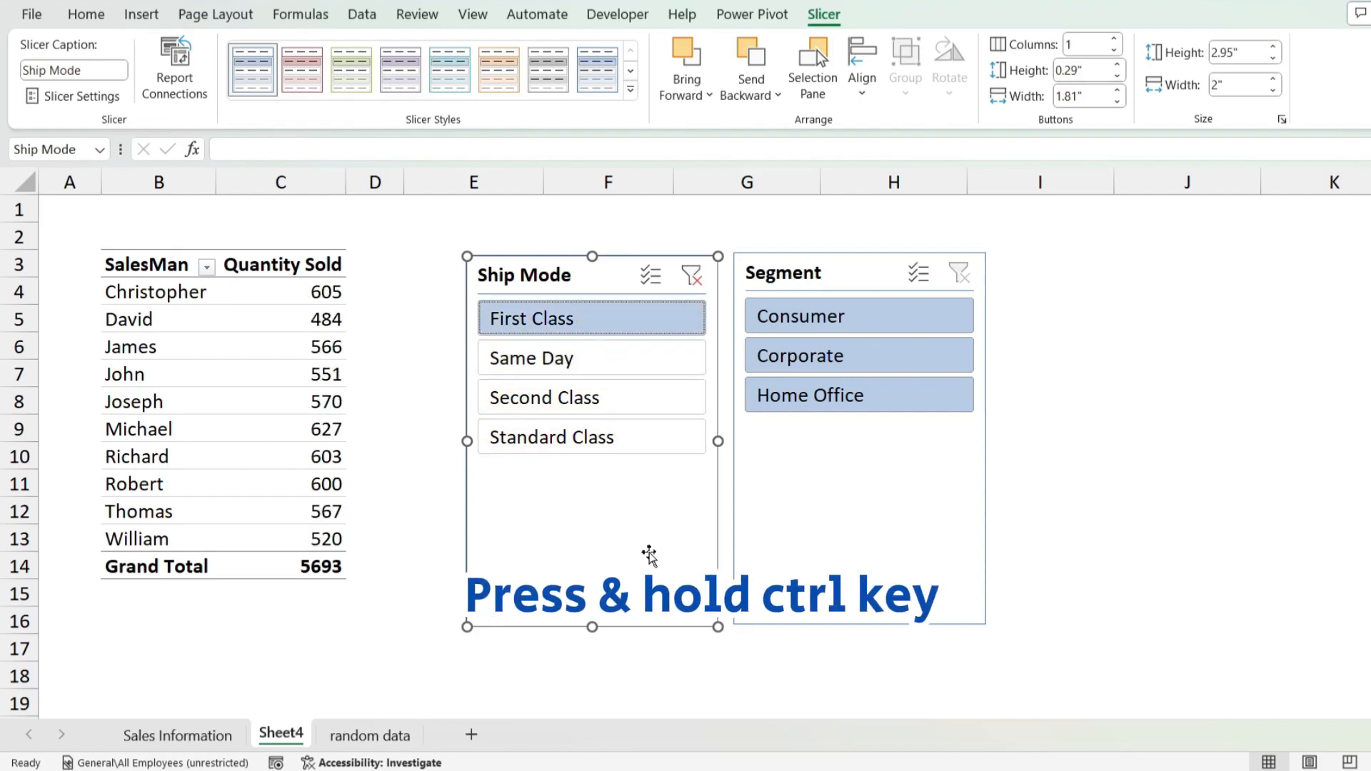
left_click(581, 371, "ctrl")
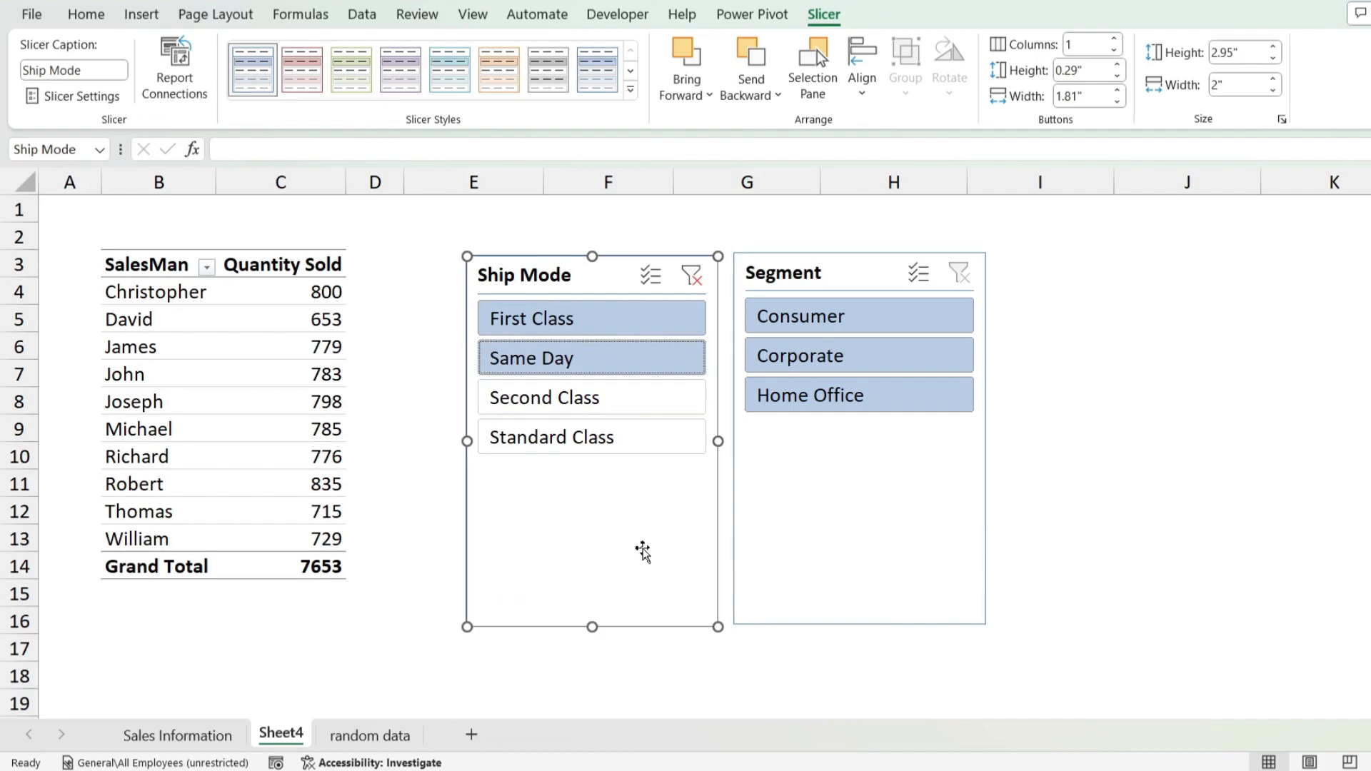
left_click(691, 277)
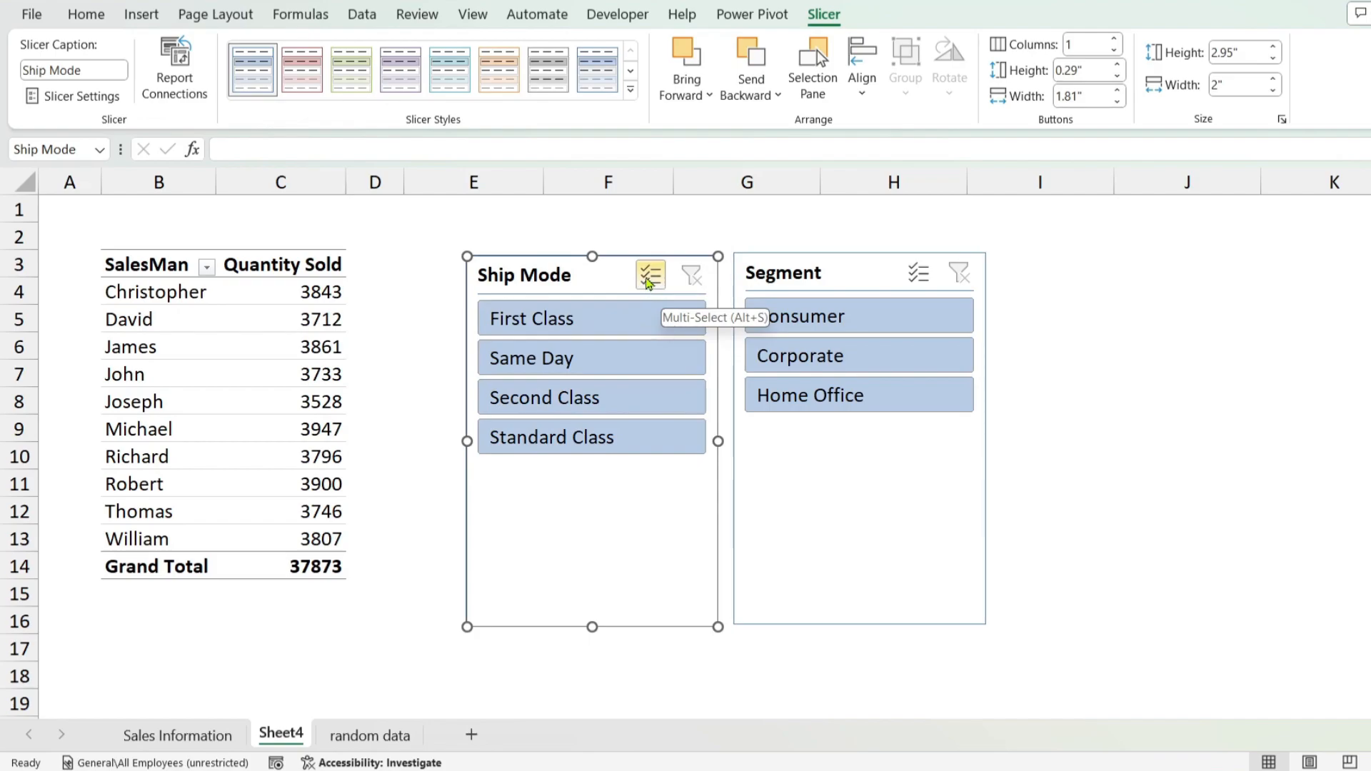
- Enable multi-select on the Ship Mode slicer, exclude Same Day, Second Class and Standard Class, and add Same Day and Second Class back
left_click(649, 280)
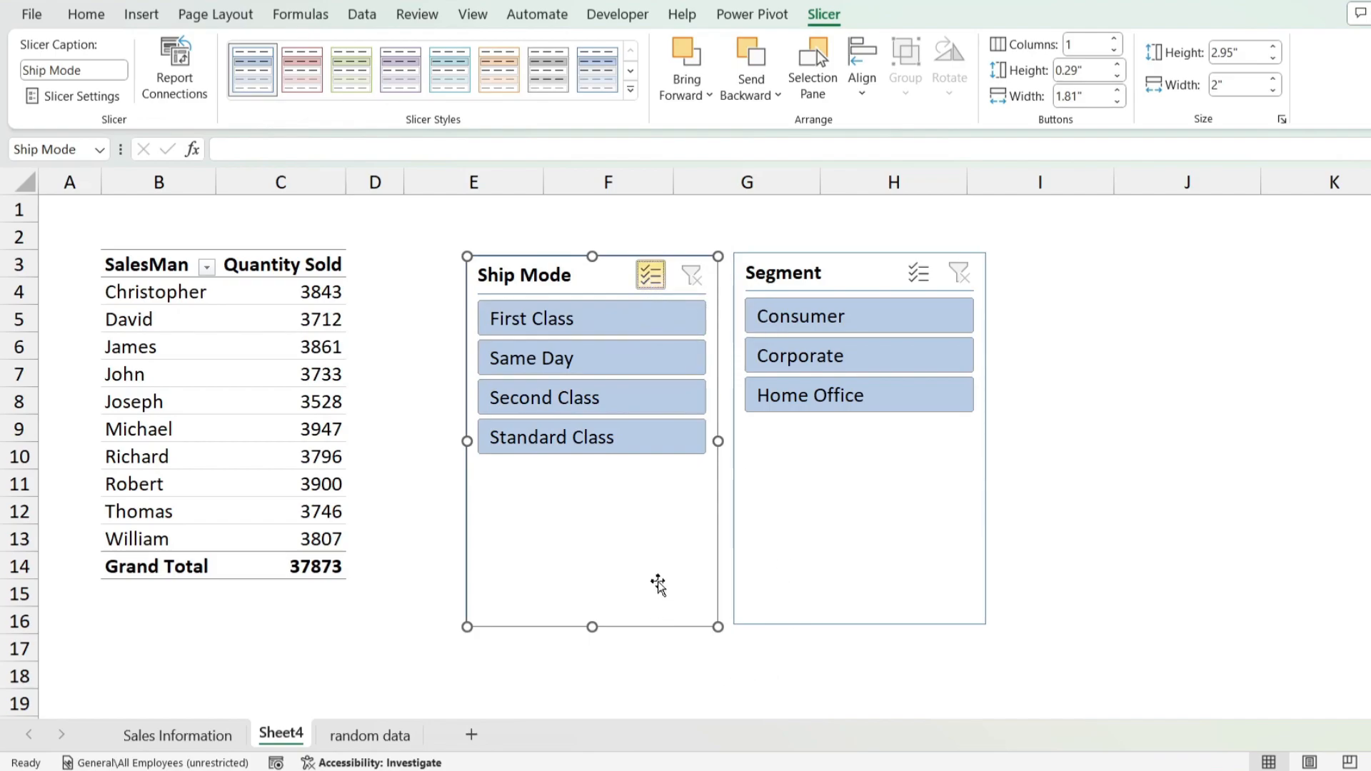
left_click(619, 370)
left_click(615, 399)
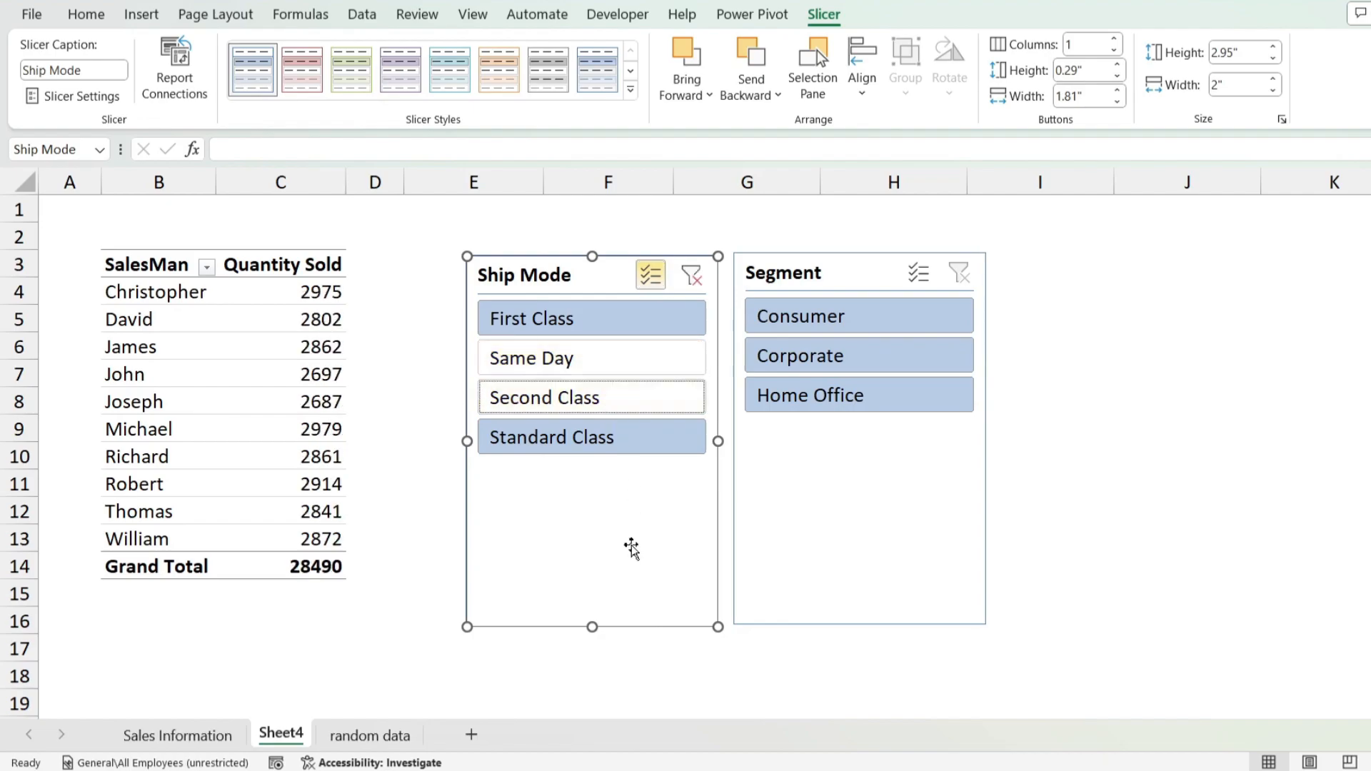
left_click(622, 446)
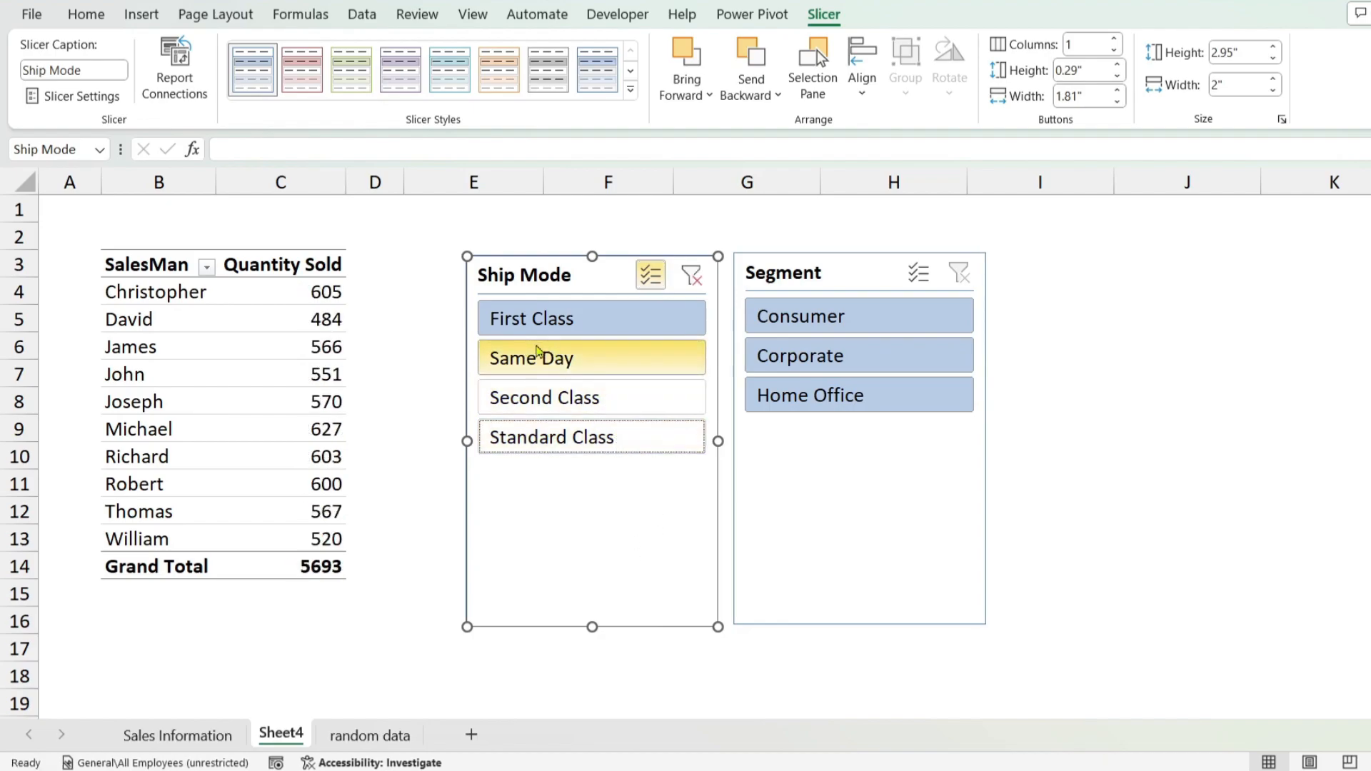
left_click(600, 365)
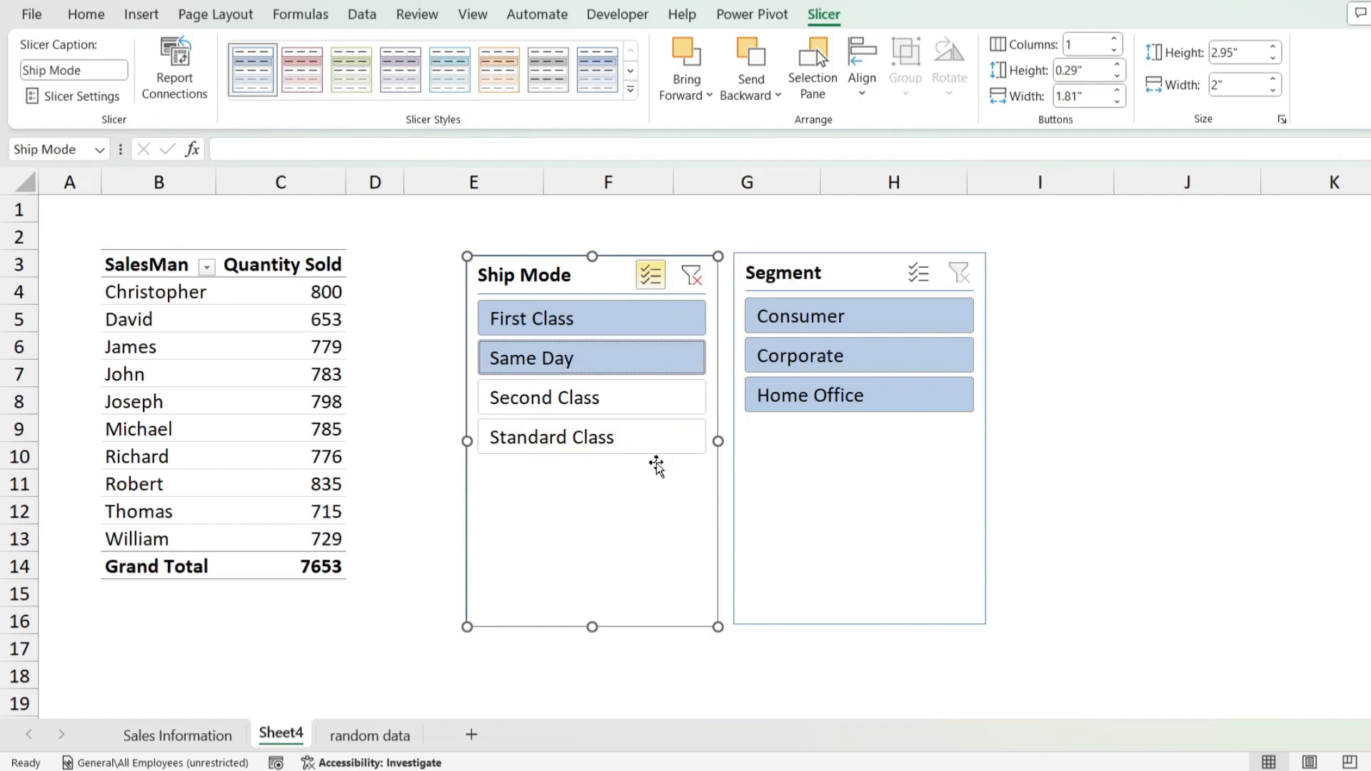
left_click(604, 396)
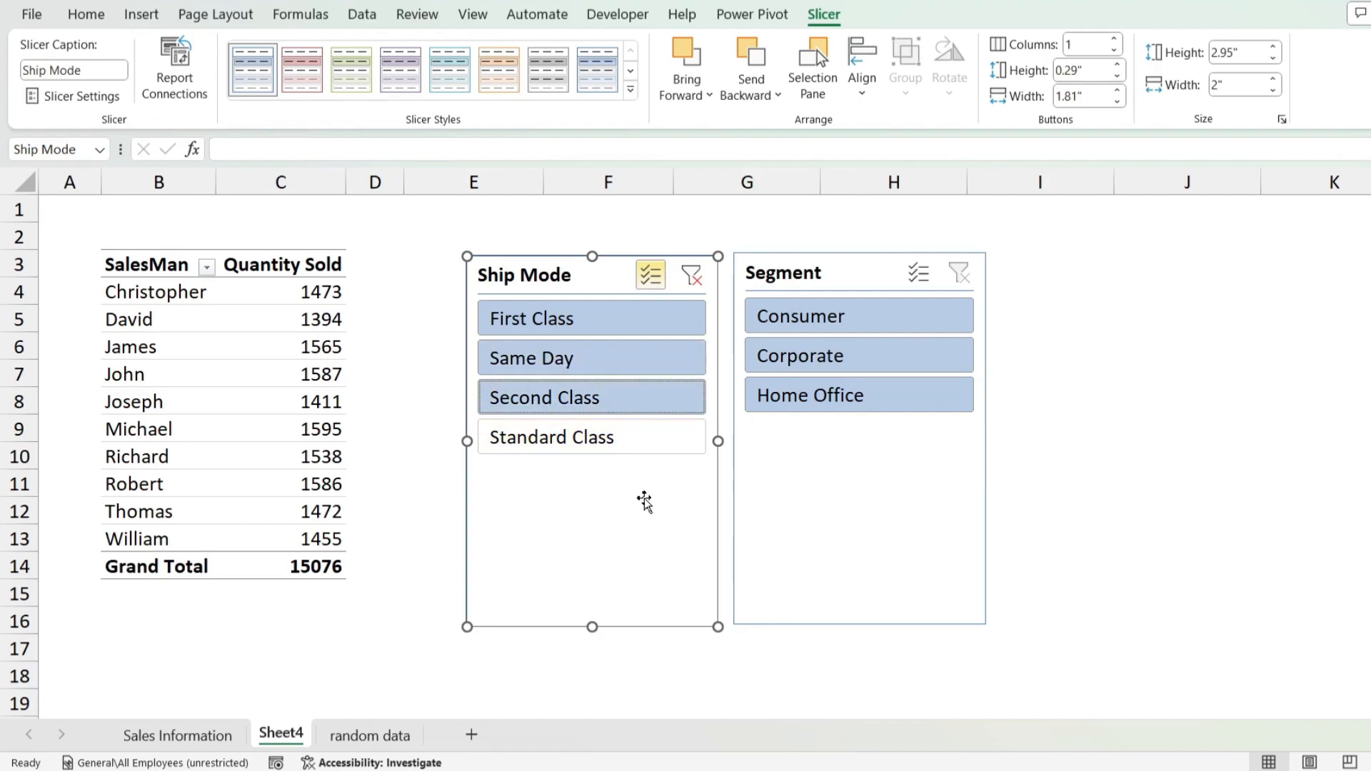
- Turn off multi-select on the Ship Mode slicer, filter by First Class and Same Day in turn, and clear the filter
left_click(650, 277)
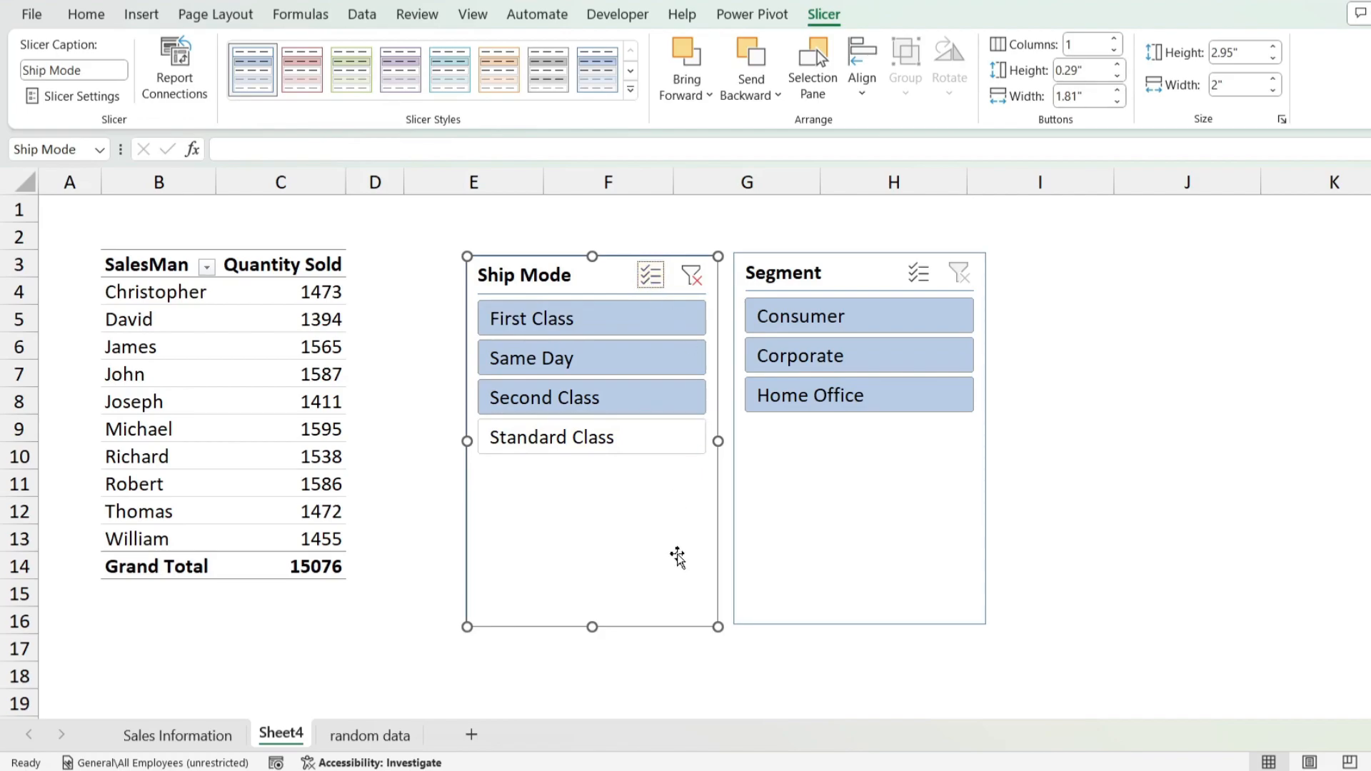
left_click(624, 328)
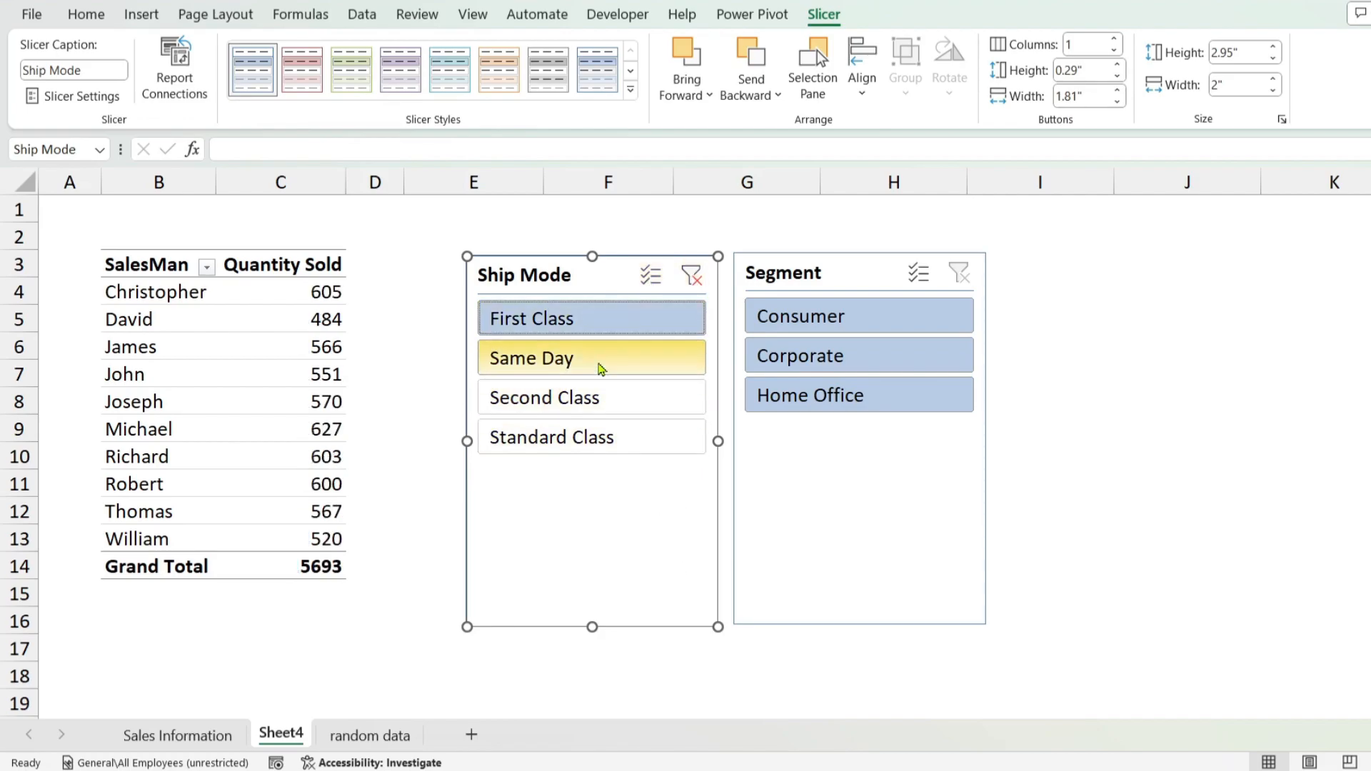
left_click(600, 365)
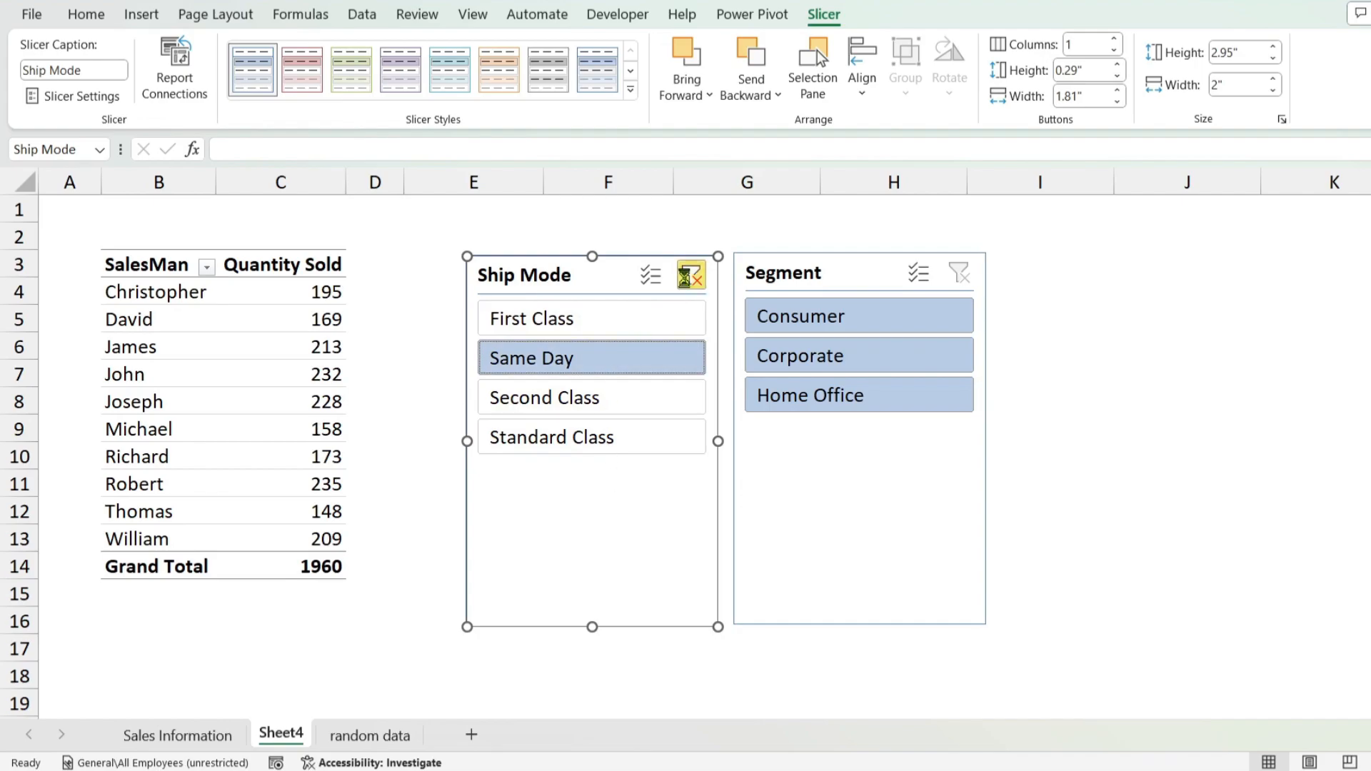
left_click(693, 276)
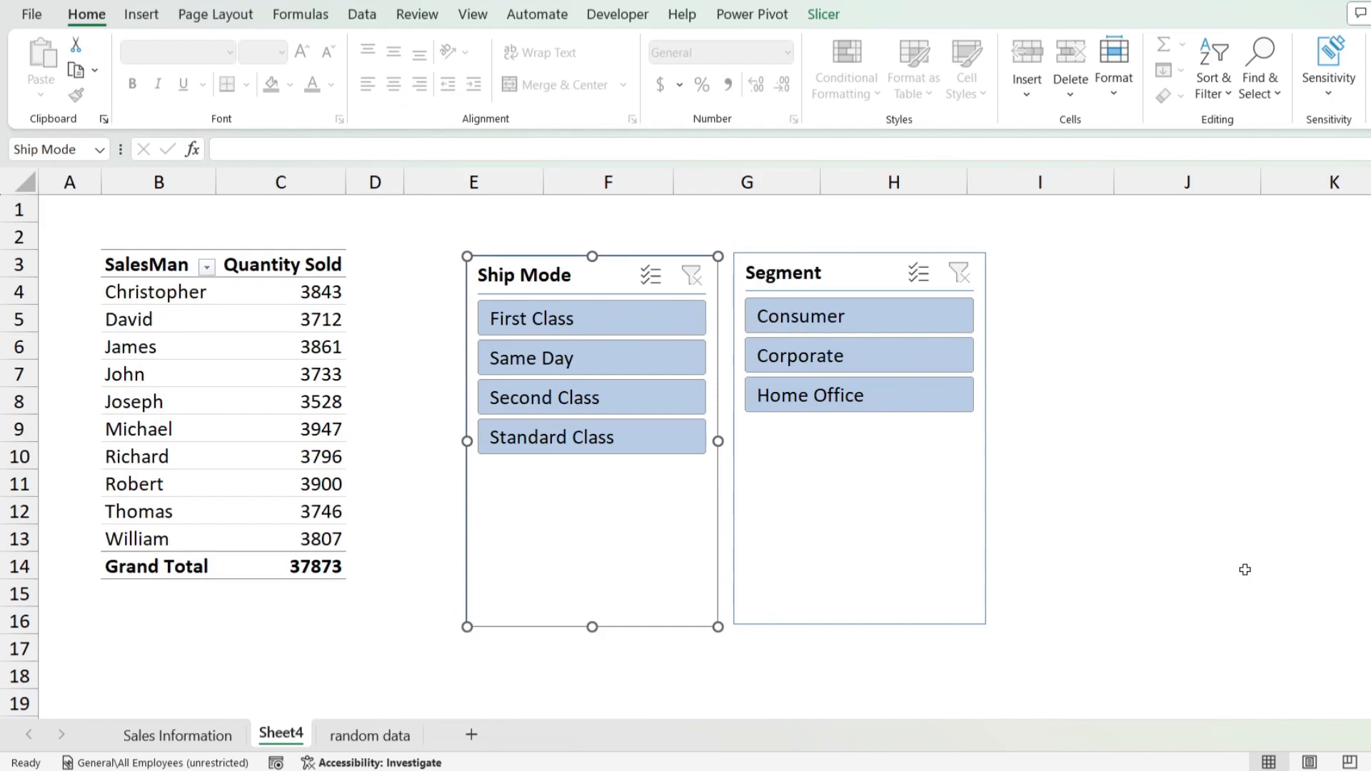
- Insert a Letter slicer for the Letter and Value table on the random data sheet
left_click(366, 737)
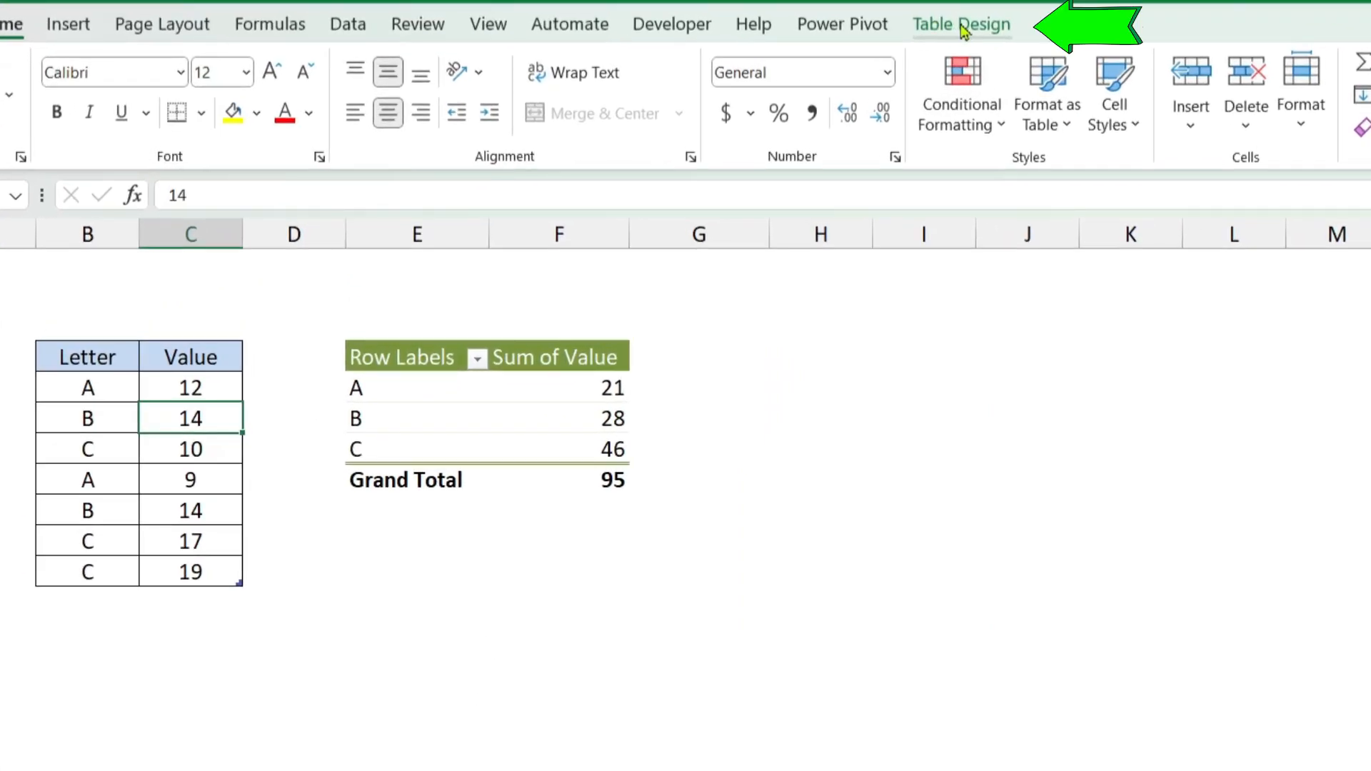
left_click(992, 38)
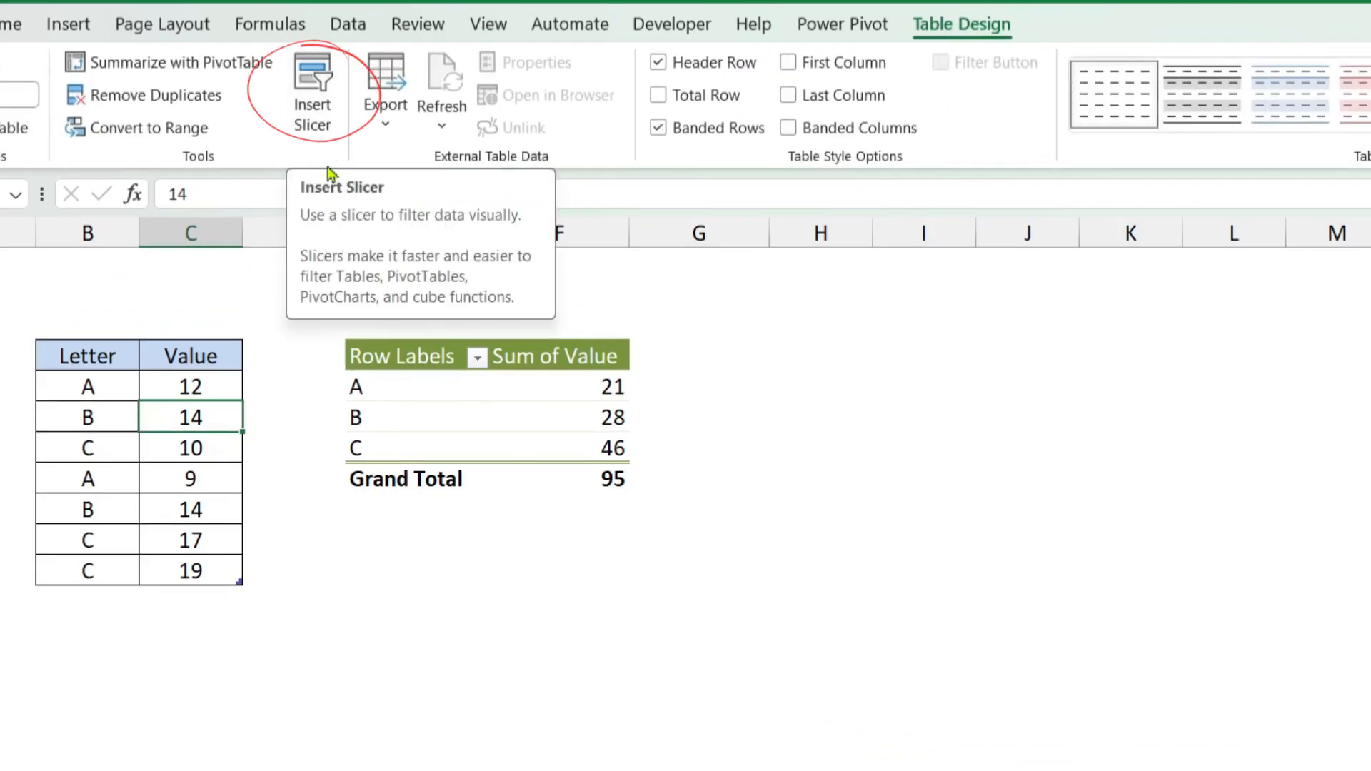
left_click(315, 112)
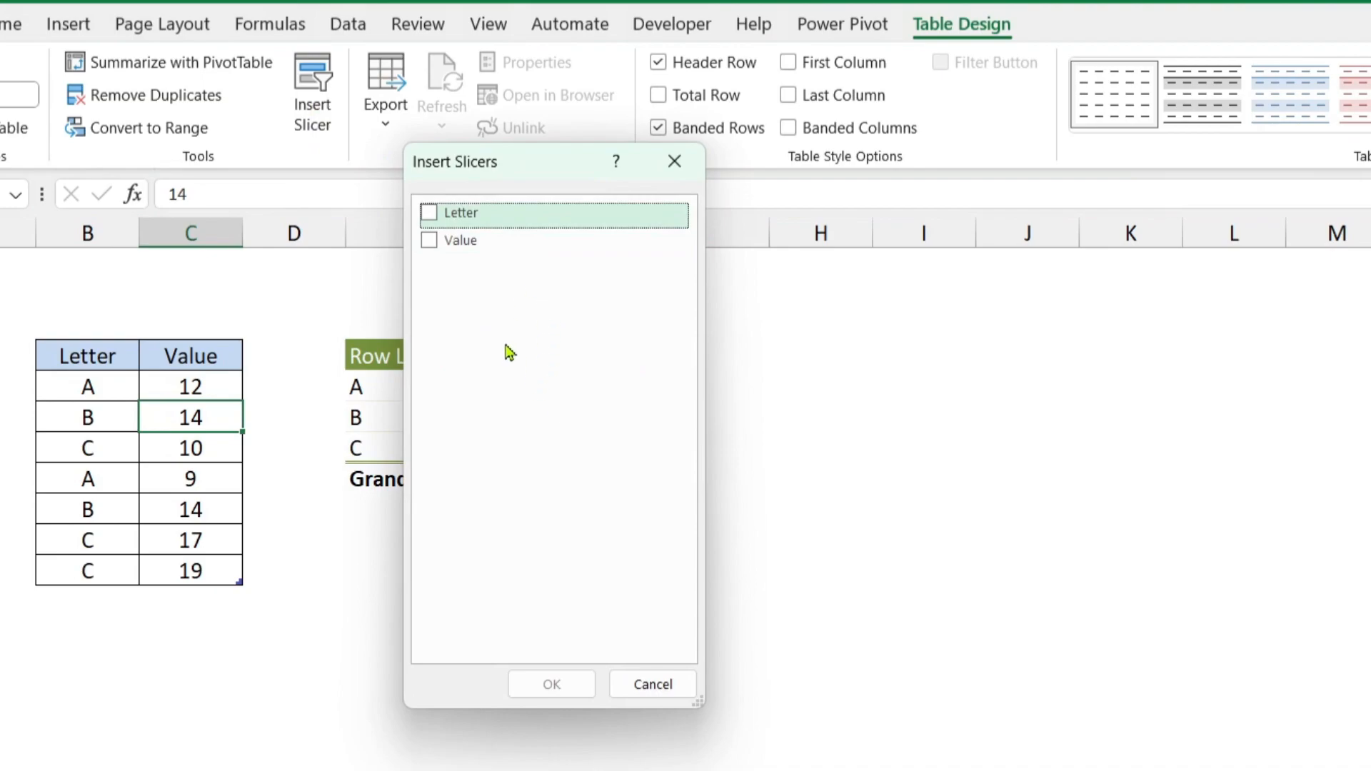
left_click(430, 213)
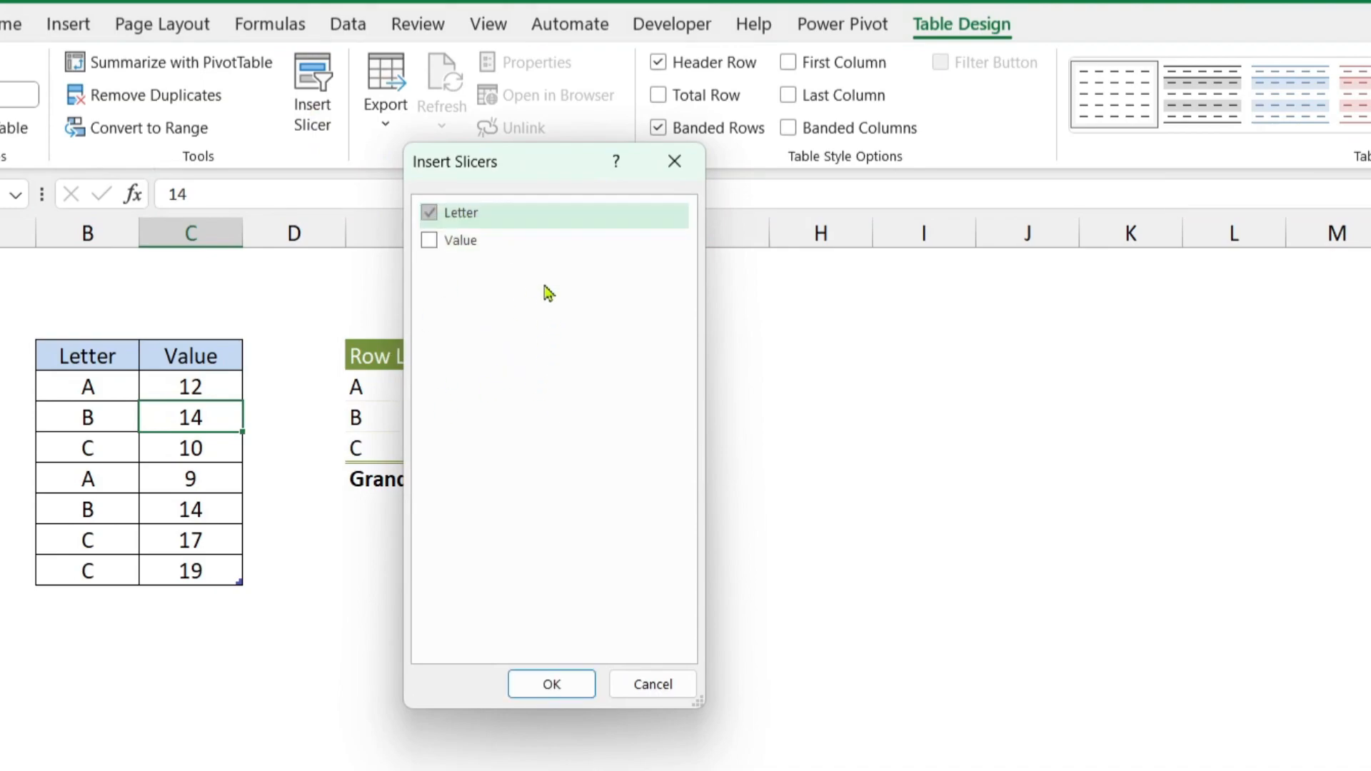
left_click(582, 693)
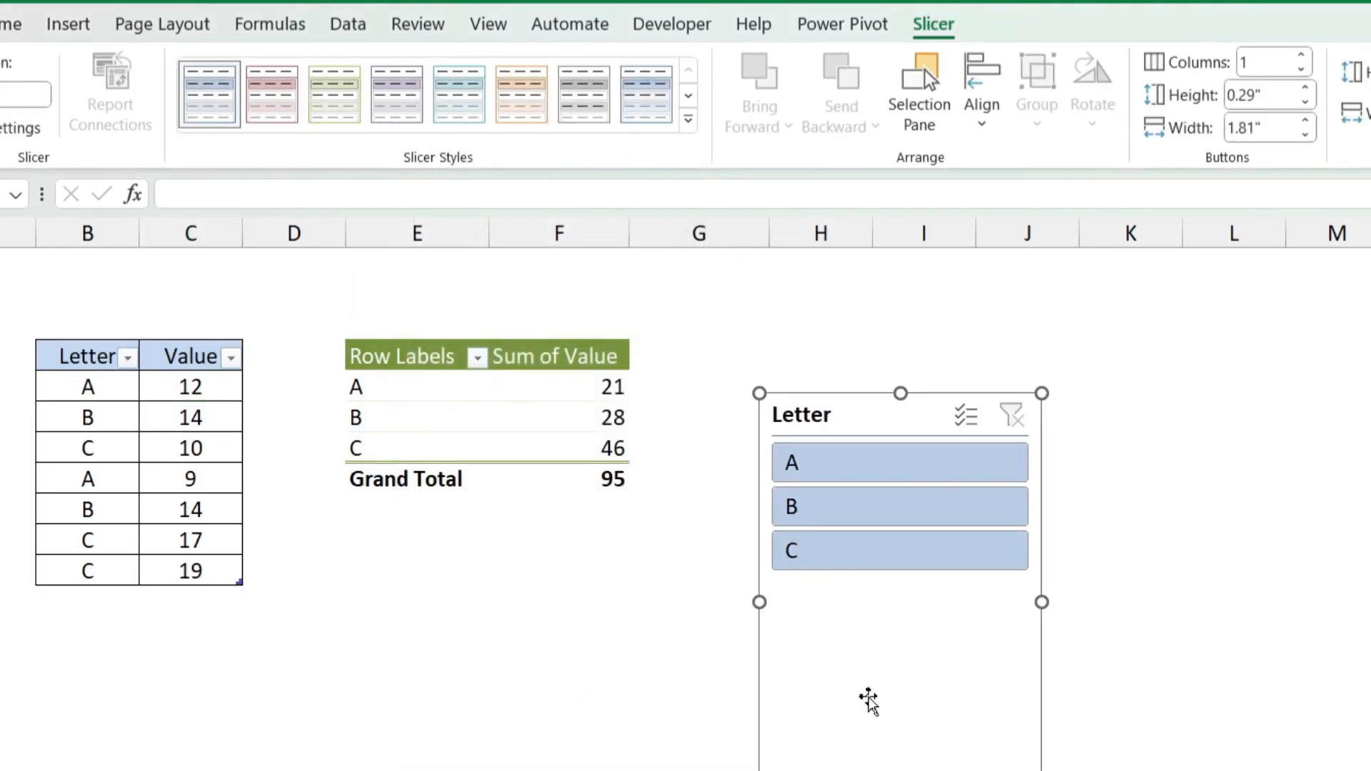
- Filter the table with the Letter slicer by A, B and C in turn, leaving C selected
left_click(877, 478)
left_click(876, 518)
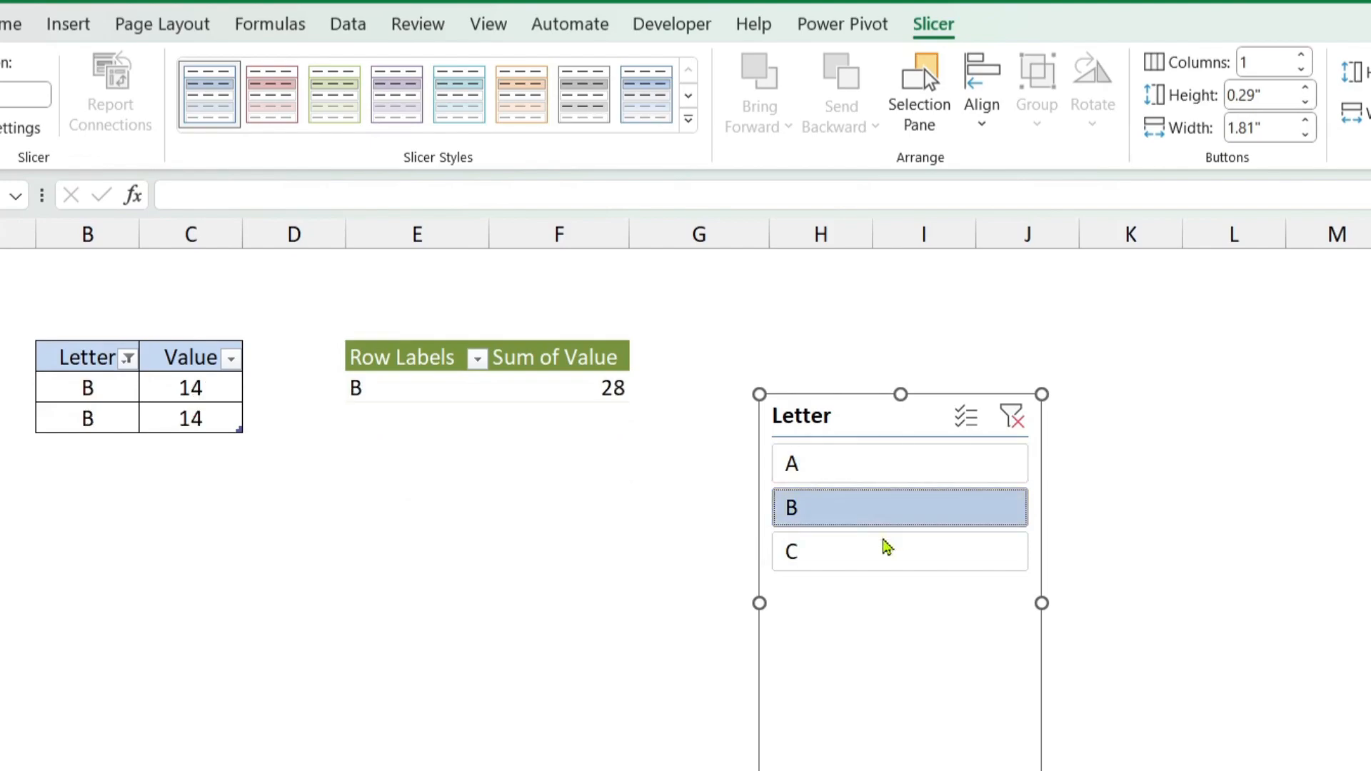
left_click(881, 561)
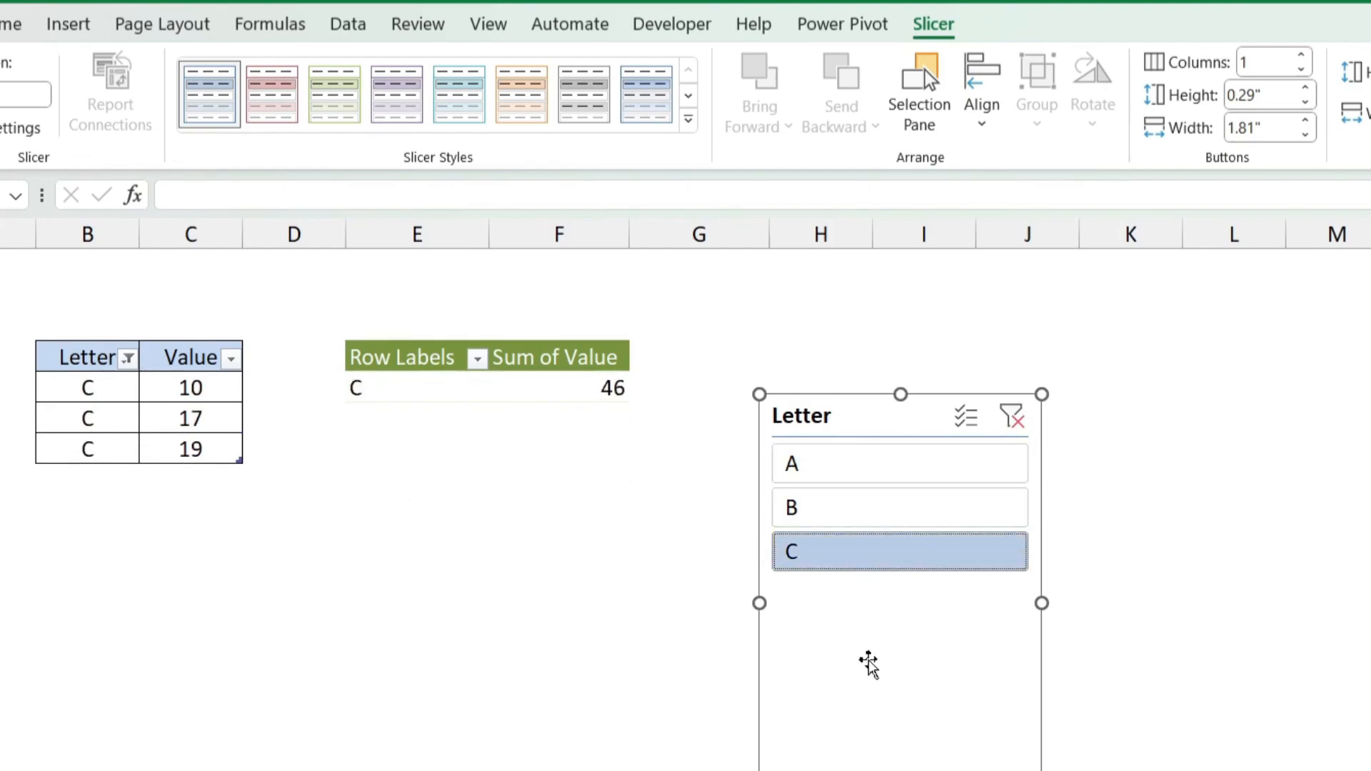
- Clear the filter of the Letter slicer
left_click(1007, 421)
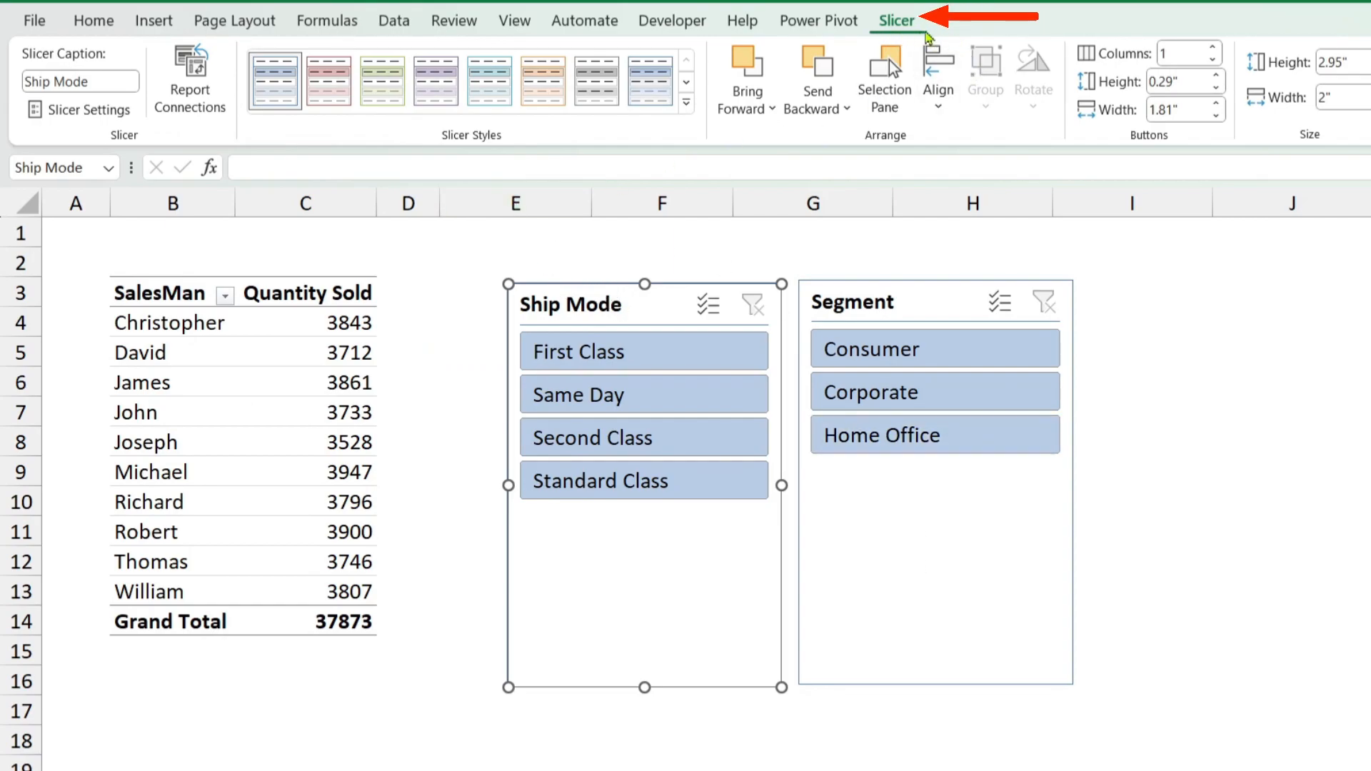
- Try a width of 2.2" and a height of 2.9" on the Segment slicer, and shrink it to about 1.7" high and 1.59" wide
left_click(1232, 383)
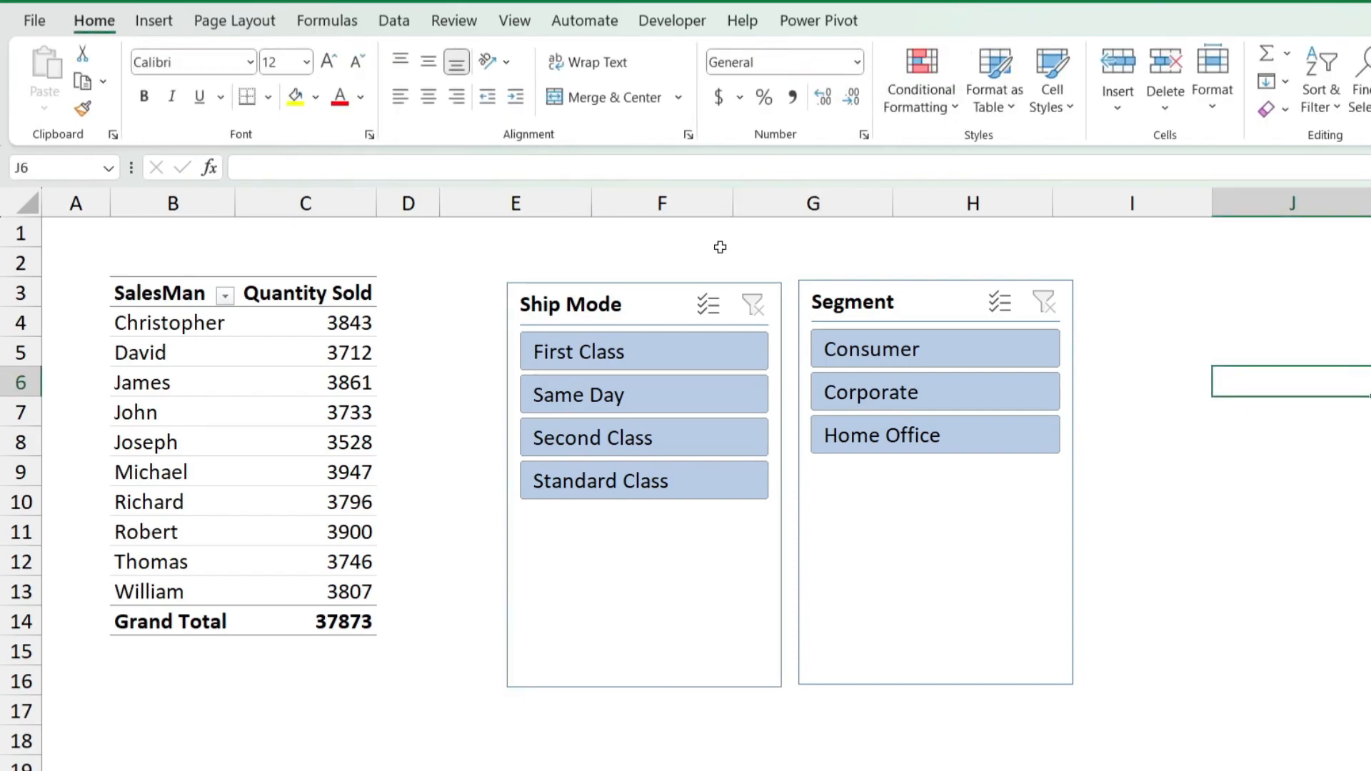
left_click(926, 286)
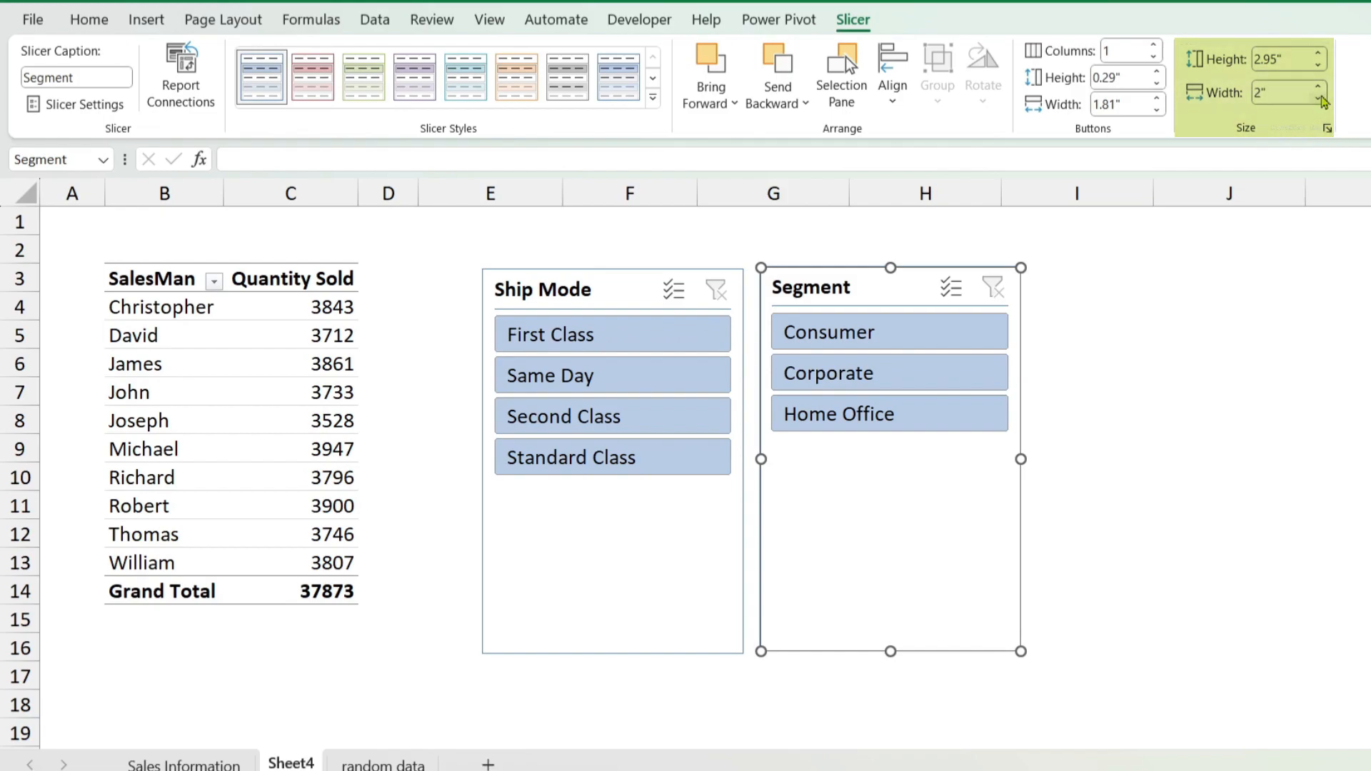
left_click(1319, 89)
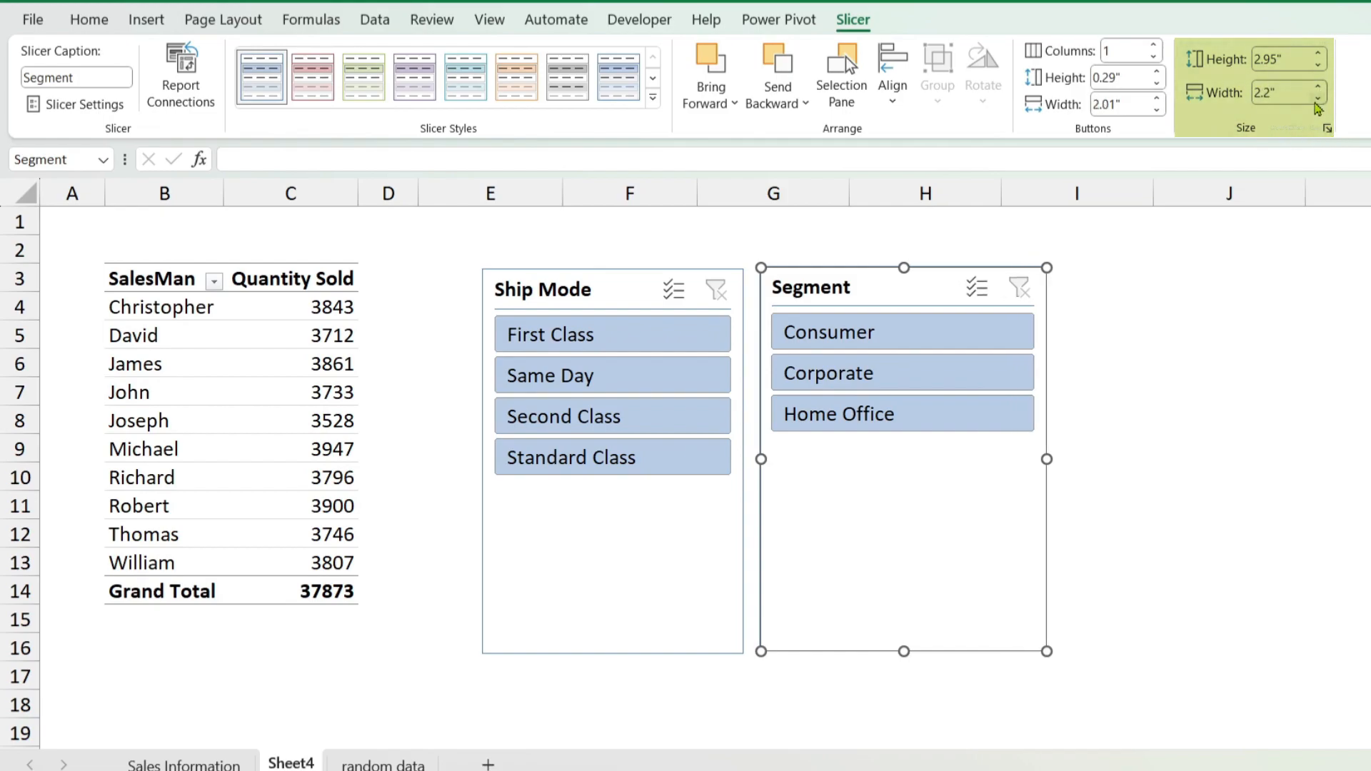
left_click(1318, 100)
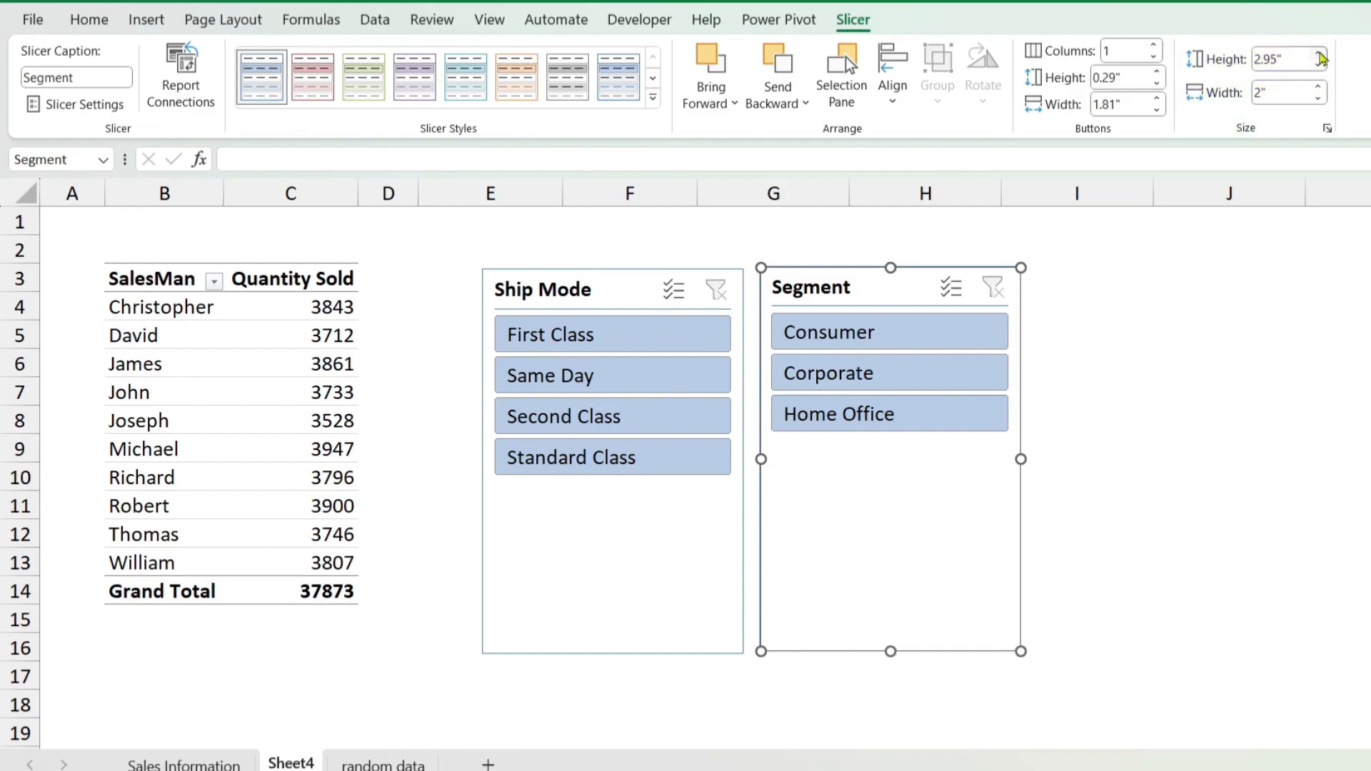
left_click(1319, 63)
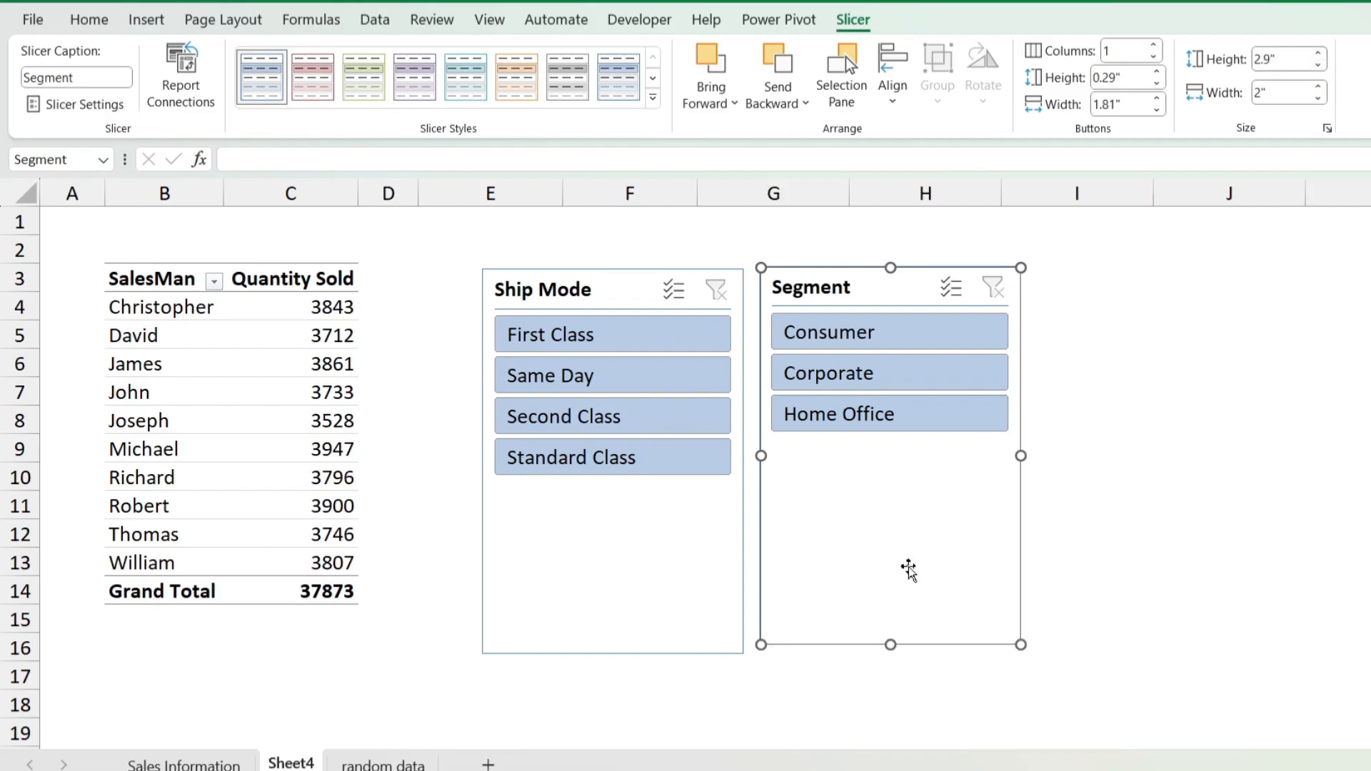
left_click_drag(892, 645, 872, 490)
left_click_drag(1020, 378, 968, 377)
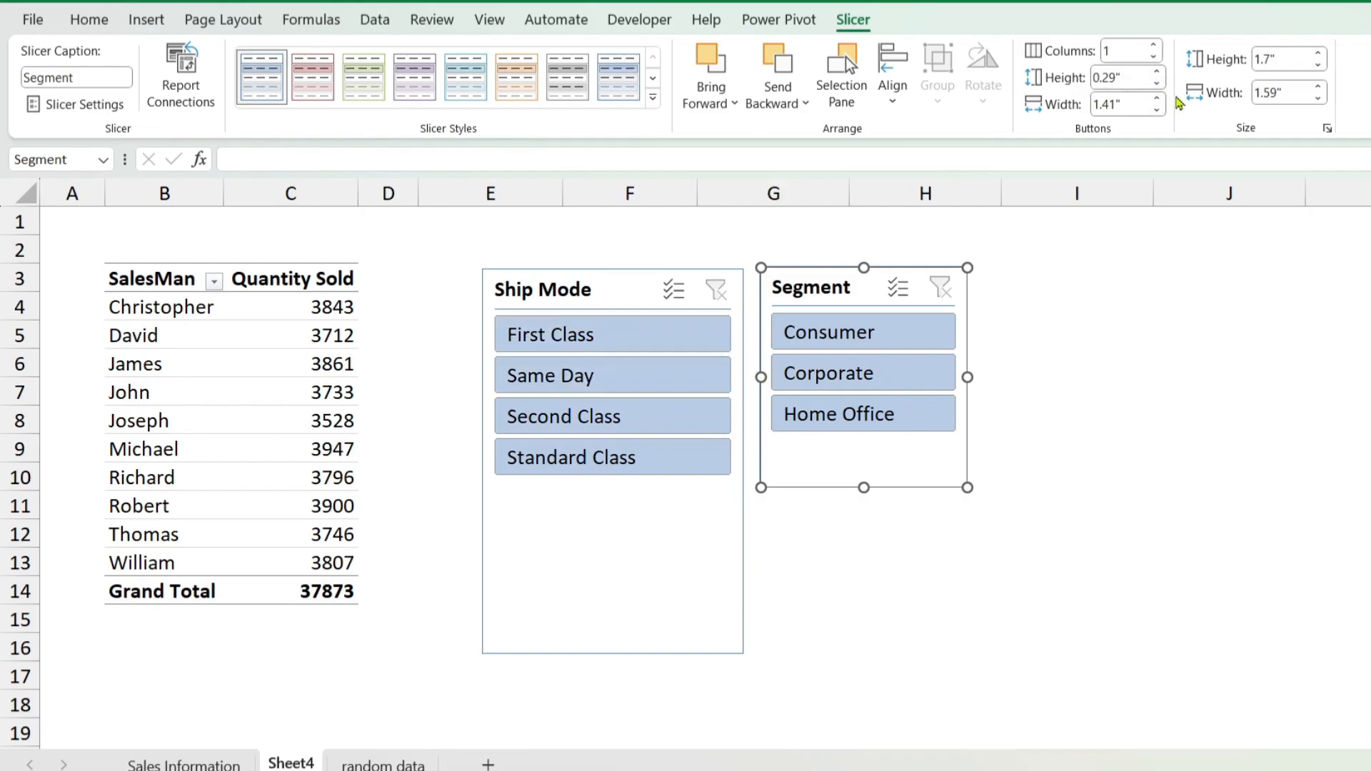
- Set the Segment slicer's button height to 0.2" and button width to 1.3", trying a 0.3" button height in between
left_click(1158, 86)
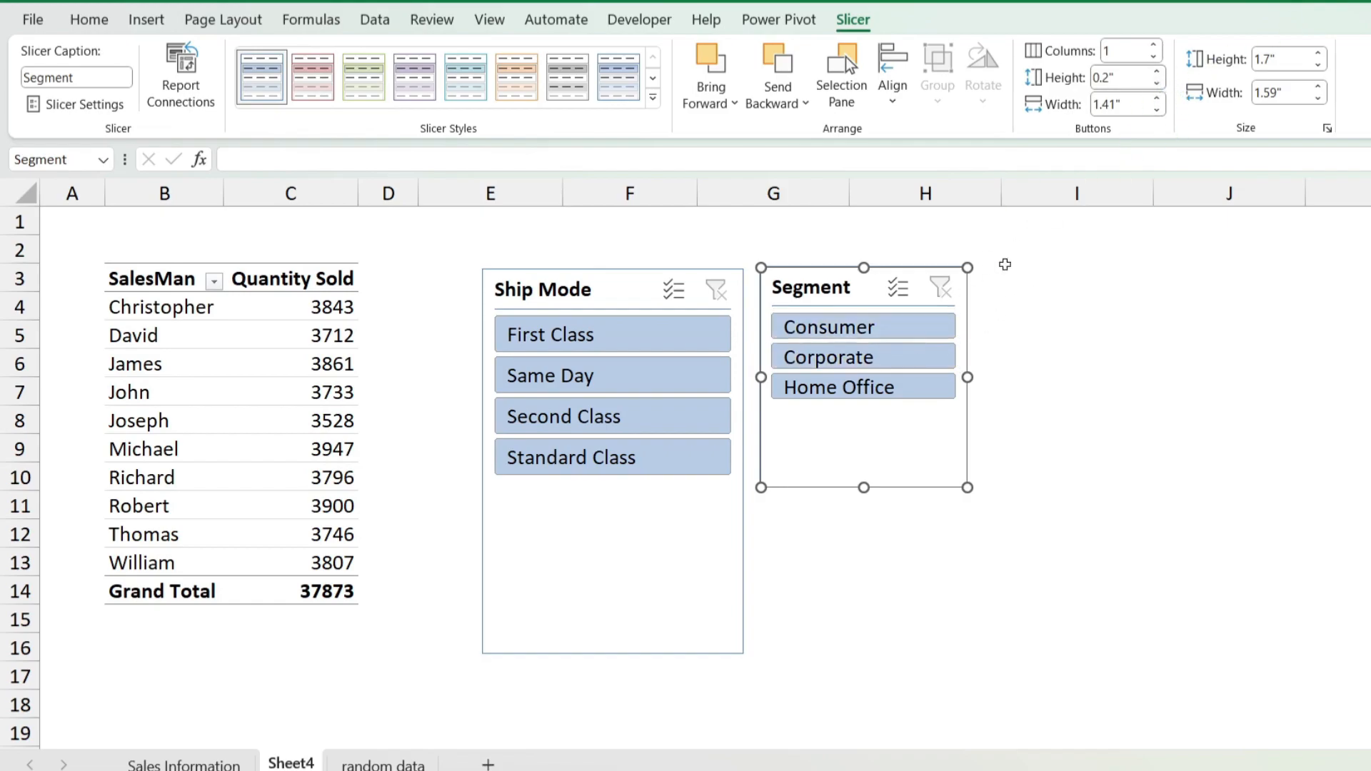
left_click(1157, 73)
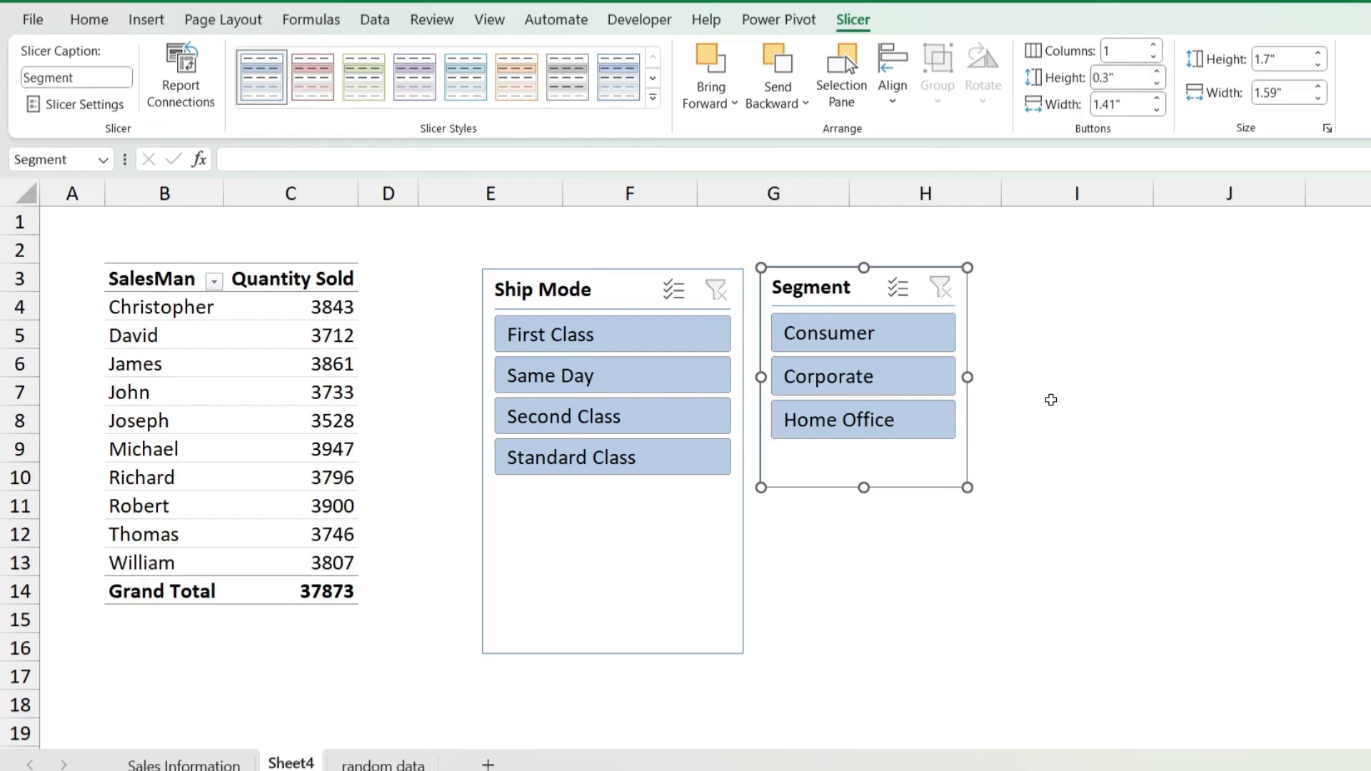
left_click(1157, 83)
left_click(1157, 109)
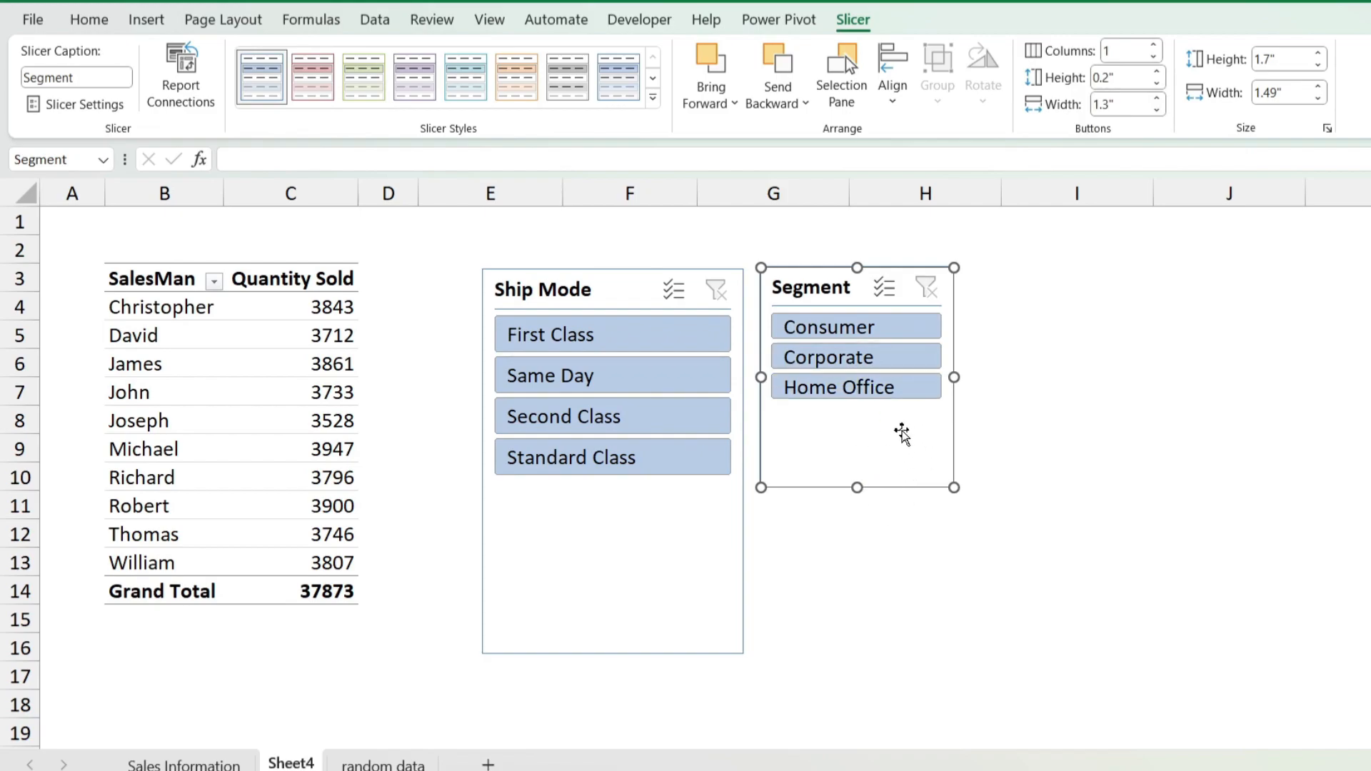
- Arrange the Segment slicer's buttons in two and finally three columns, and resize it to about 3.67" wide and 0.84" high
left_click(1153, 44)
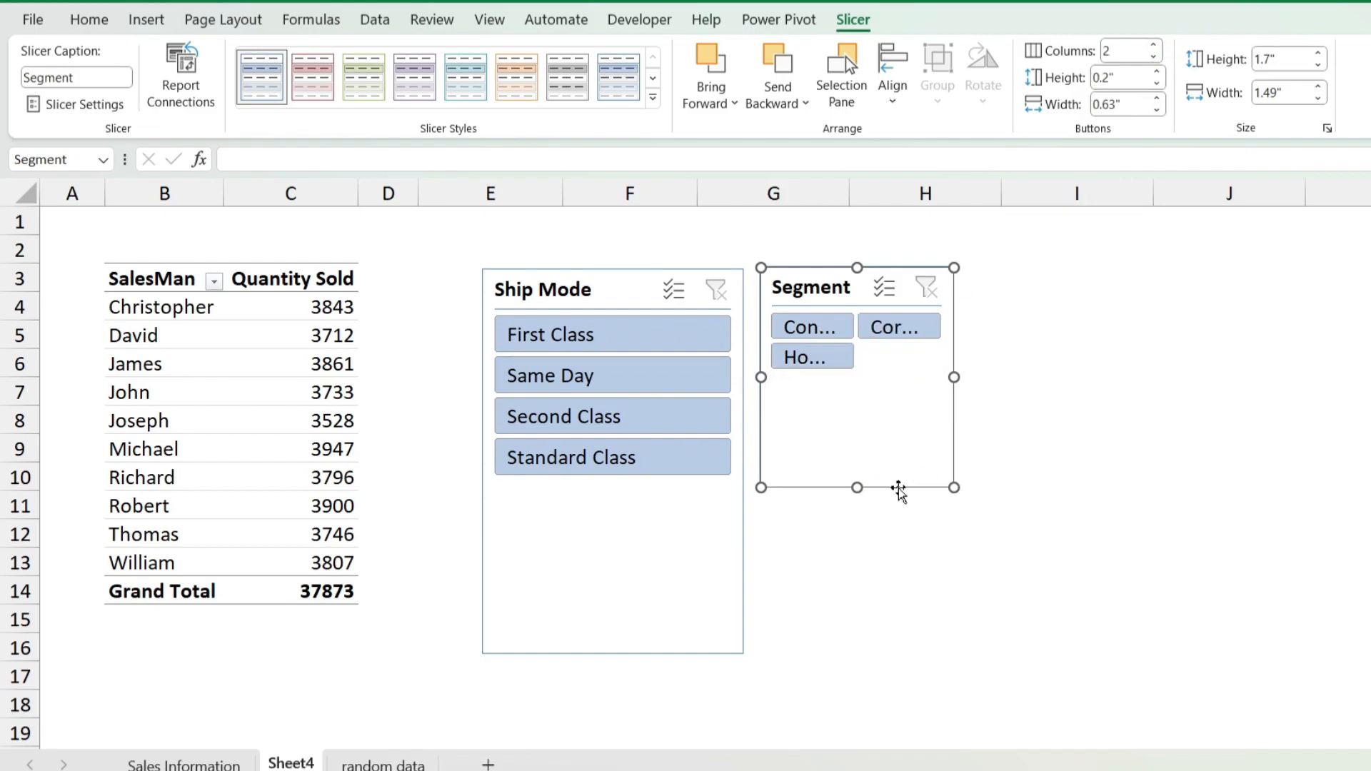
left_click_drag(952, 379, 1074, 378)
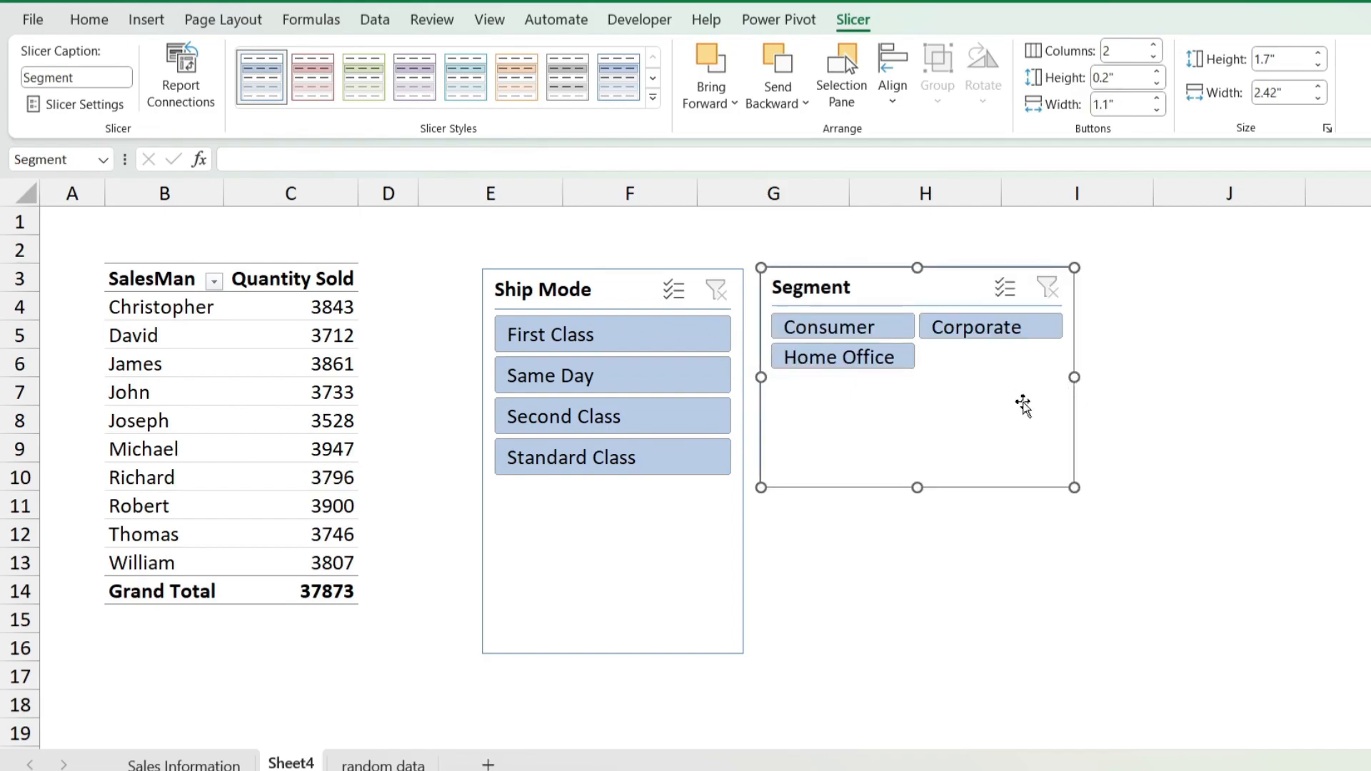
left_click(1153, 47)
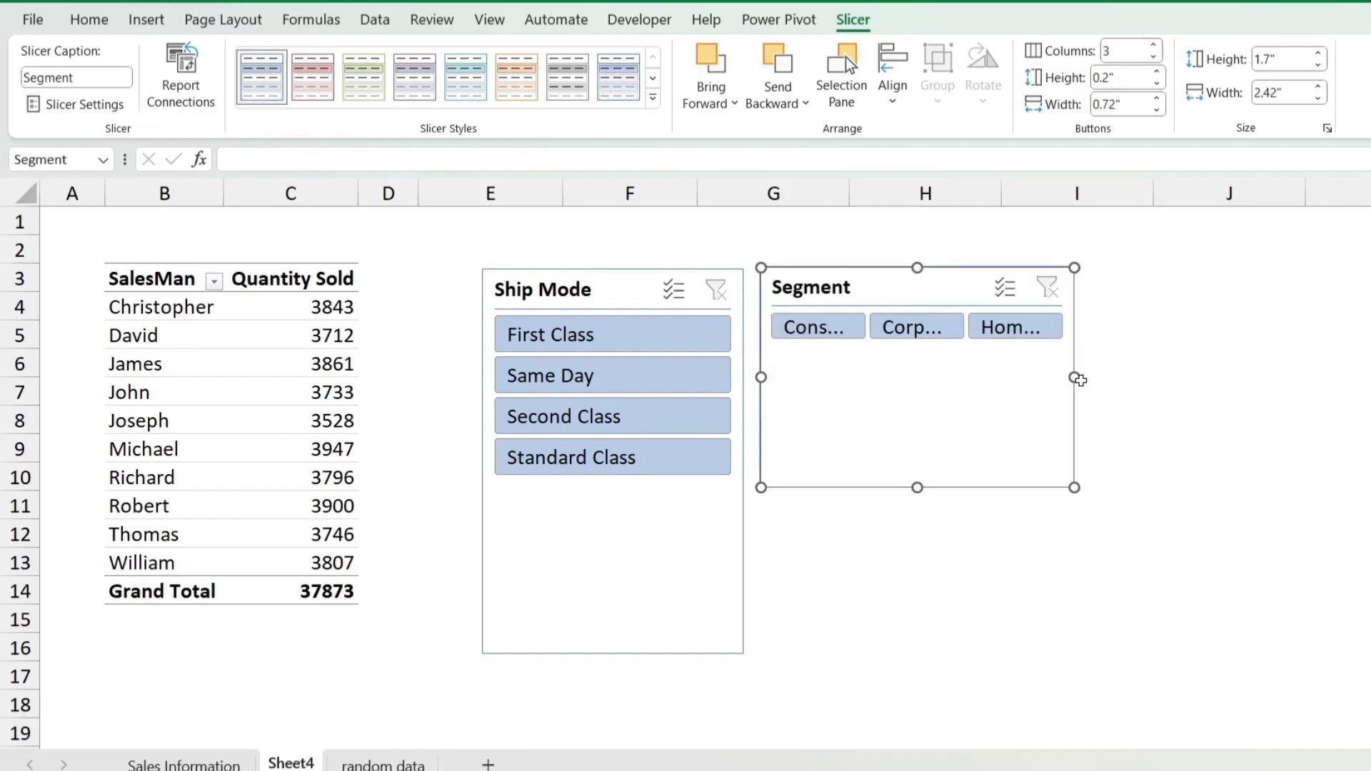
left_click_drag(1078, 378, 1240, 392)
left_click_drag(1000, 487, 998, 395)
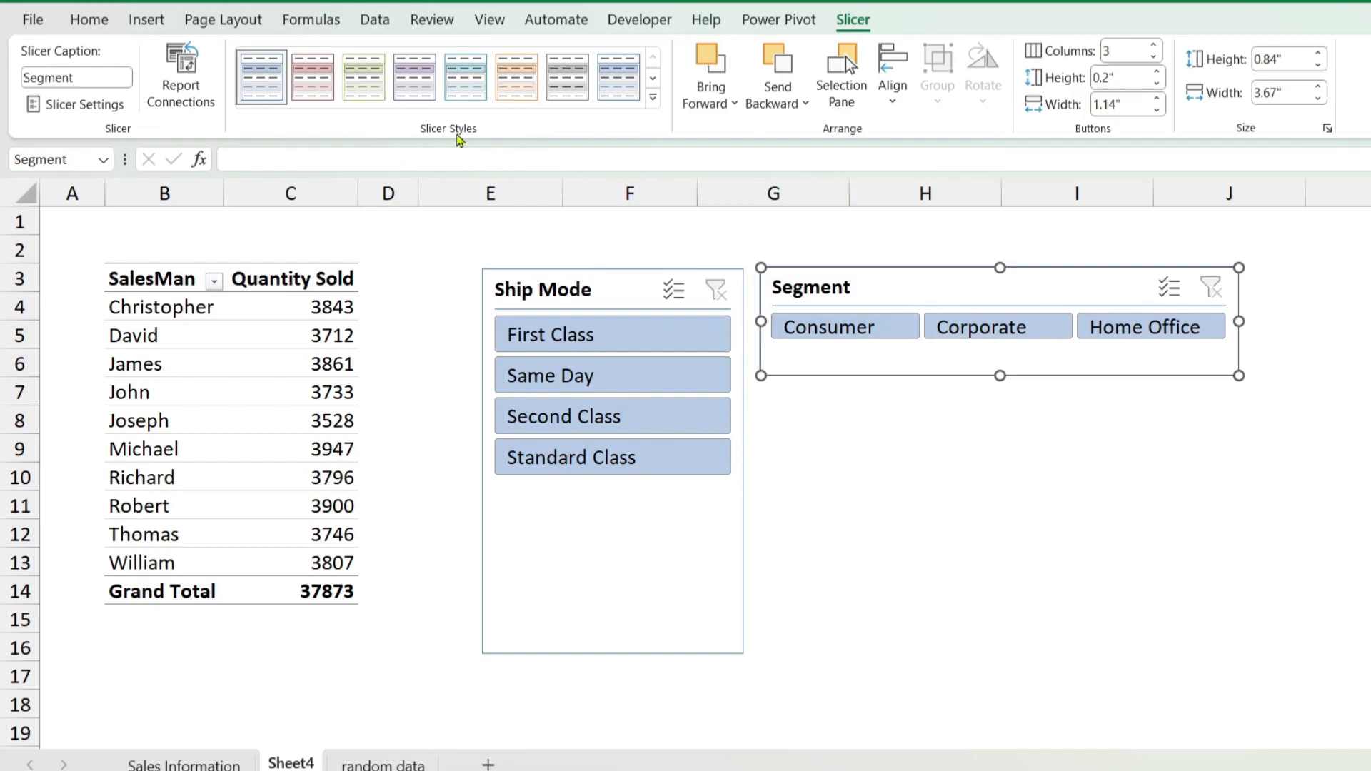
- Try the dark purple slicer style on the Segment slicer and replace it with the dark red style
left_click(653, 97)
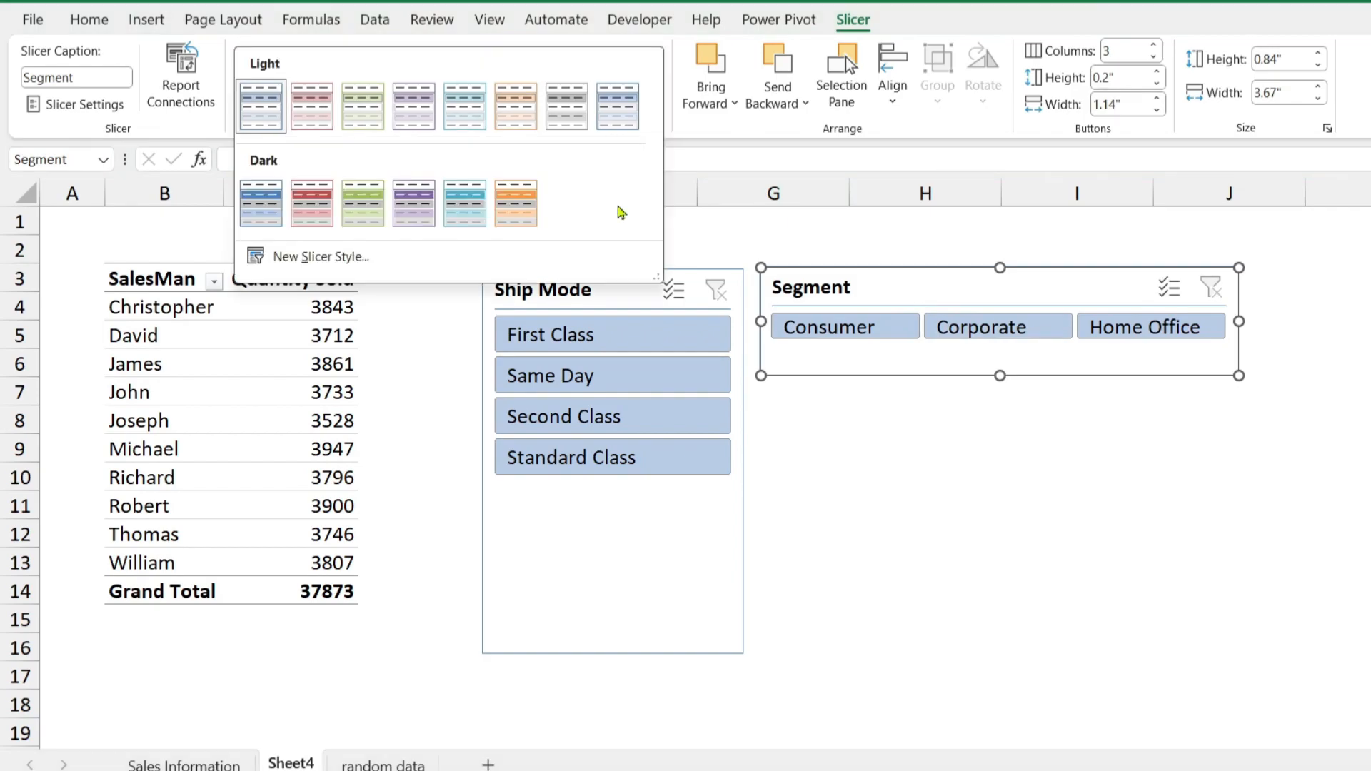
left_click(414, 204)
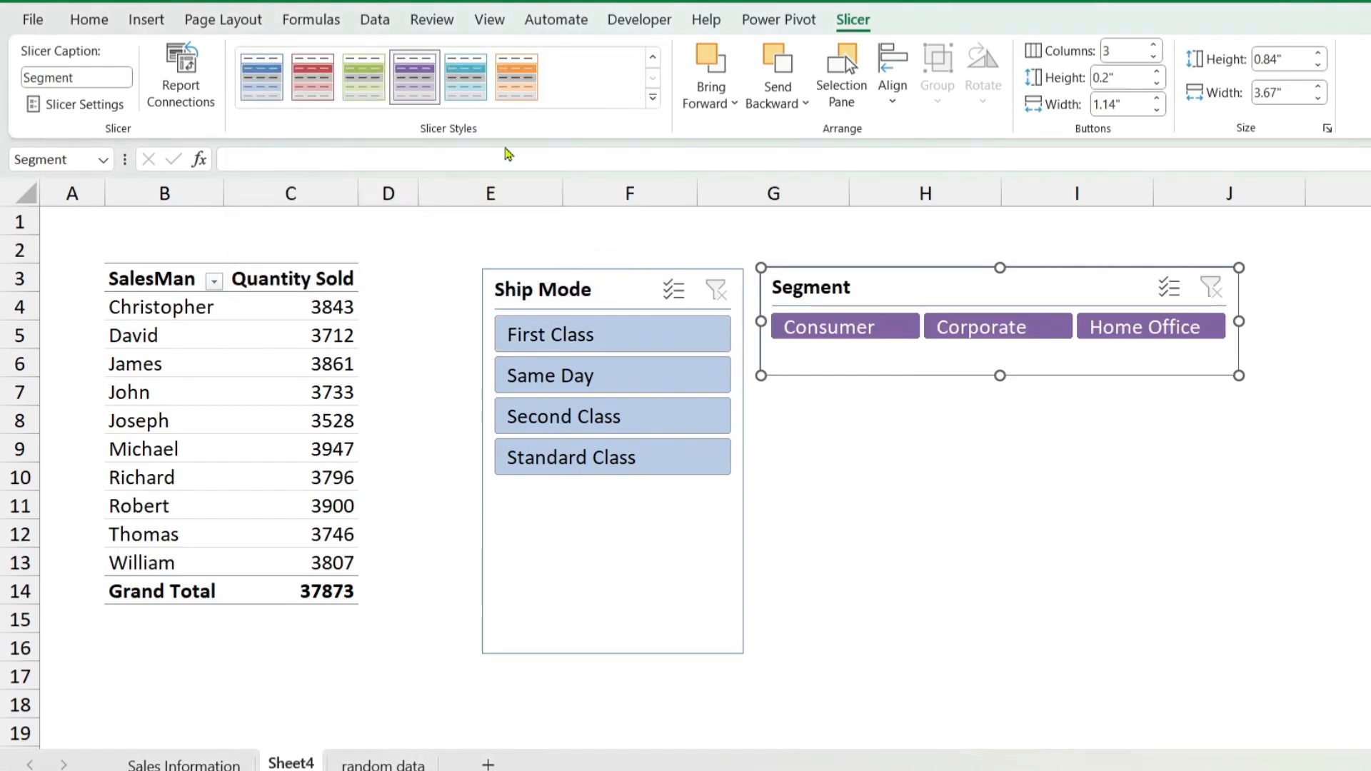
left_click(654, 98)
left_click(313, 203)
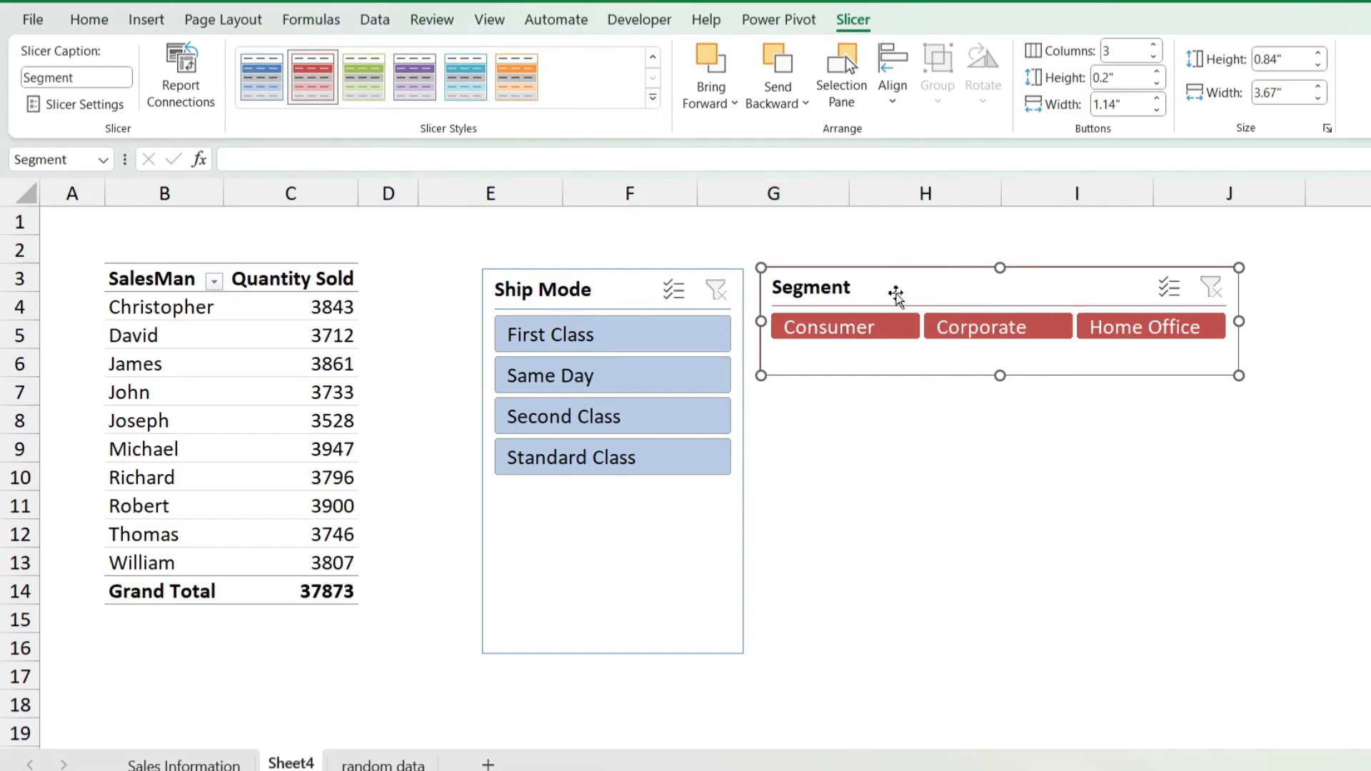
- Start a new custom slicer style and name it "my style"
left_click(653, 98)
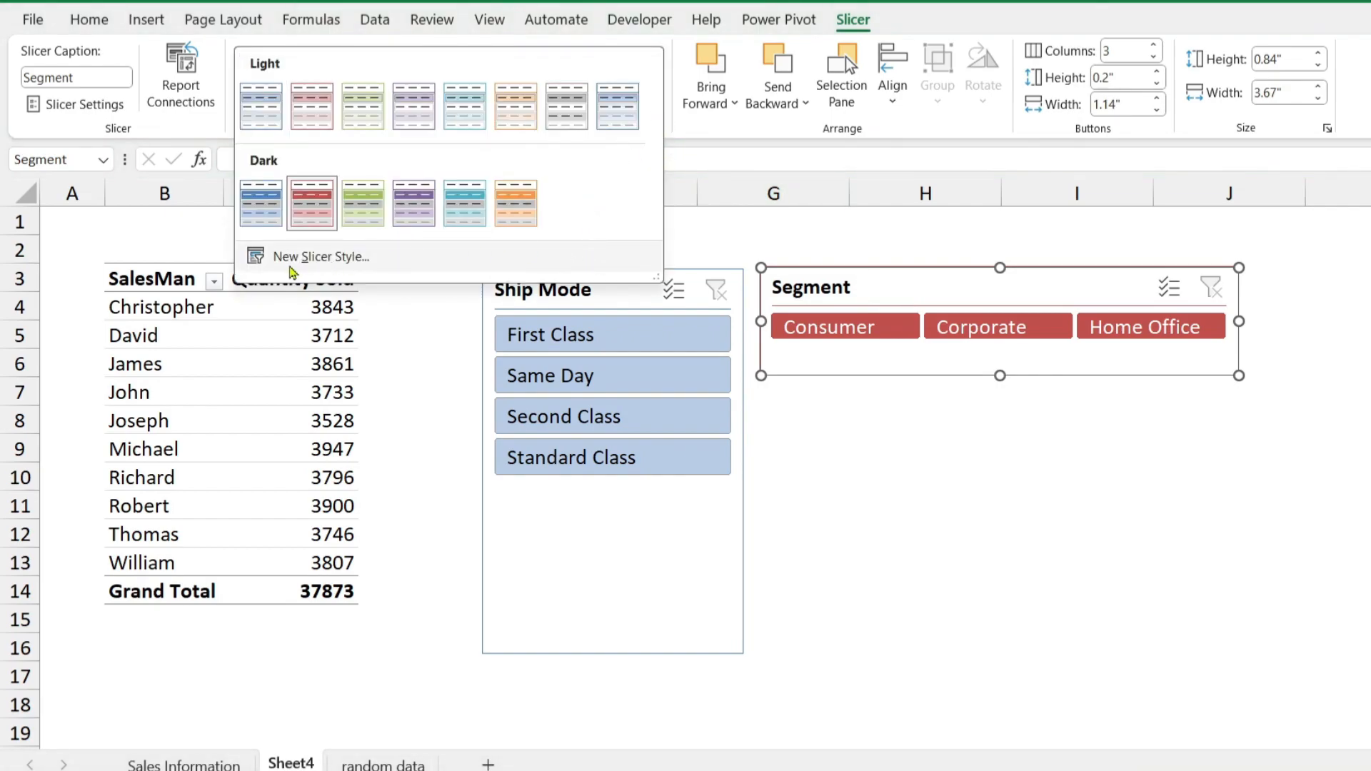
left_click(341, 257)
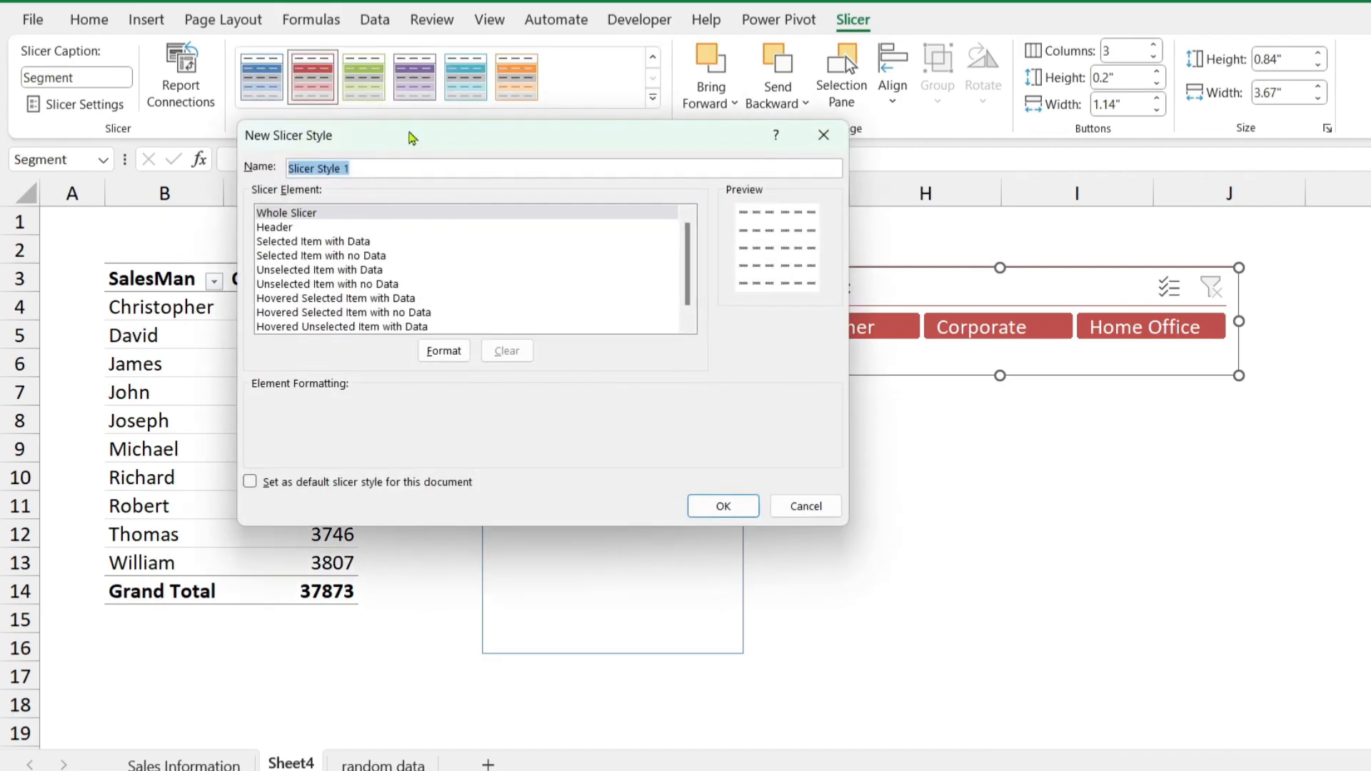
left_click_drag(404, 131, 604, 134)
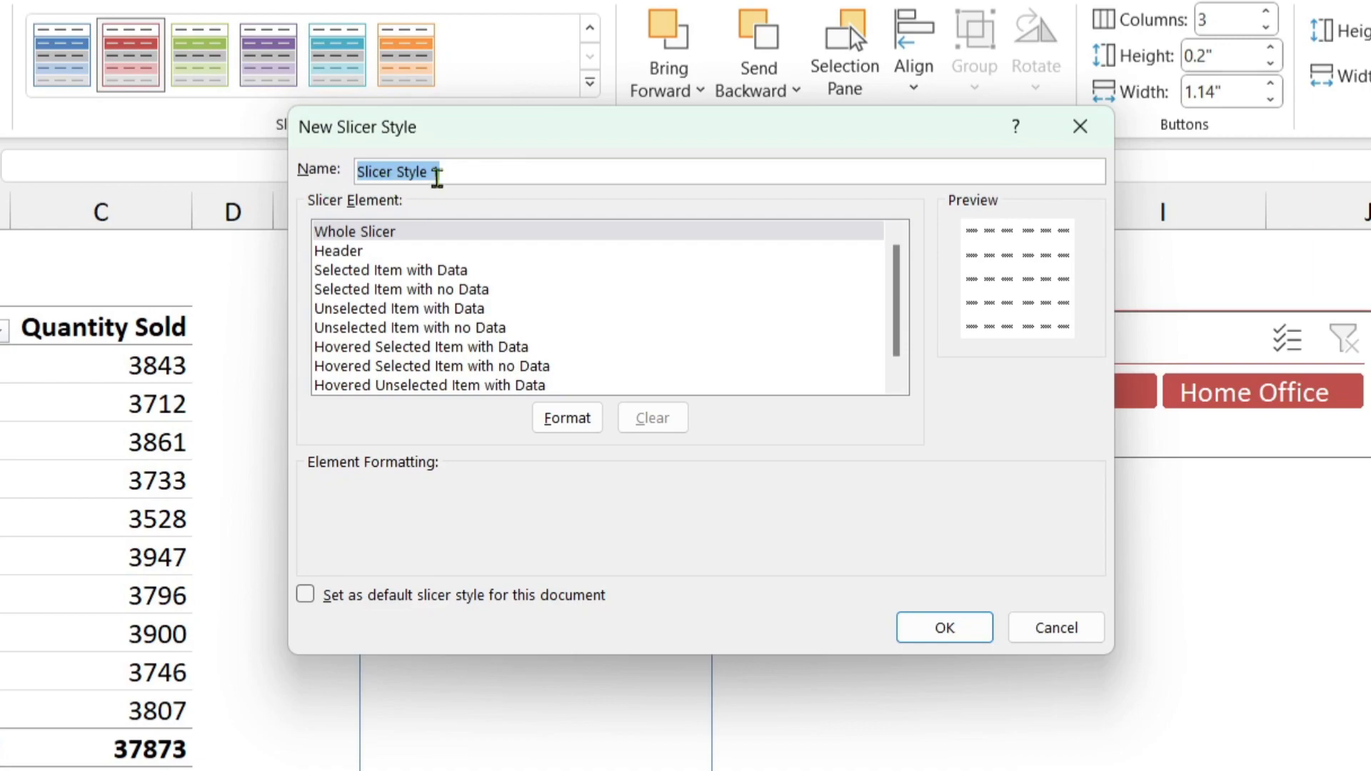
left_click(480, 172)
key("BackSpace")
key("BackSpace")
key("BackSpace")
key("BackSpace")
key("BackSpace")
key("BackSpace")
key("BackSpace")
key("BackSpace")
key("BackSpace")
key("BackSpace")
key("BackSpace")
key("BackSpace")
key("BackSpace")
key("BackSpace")
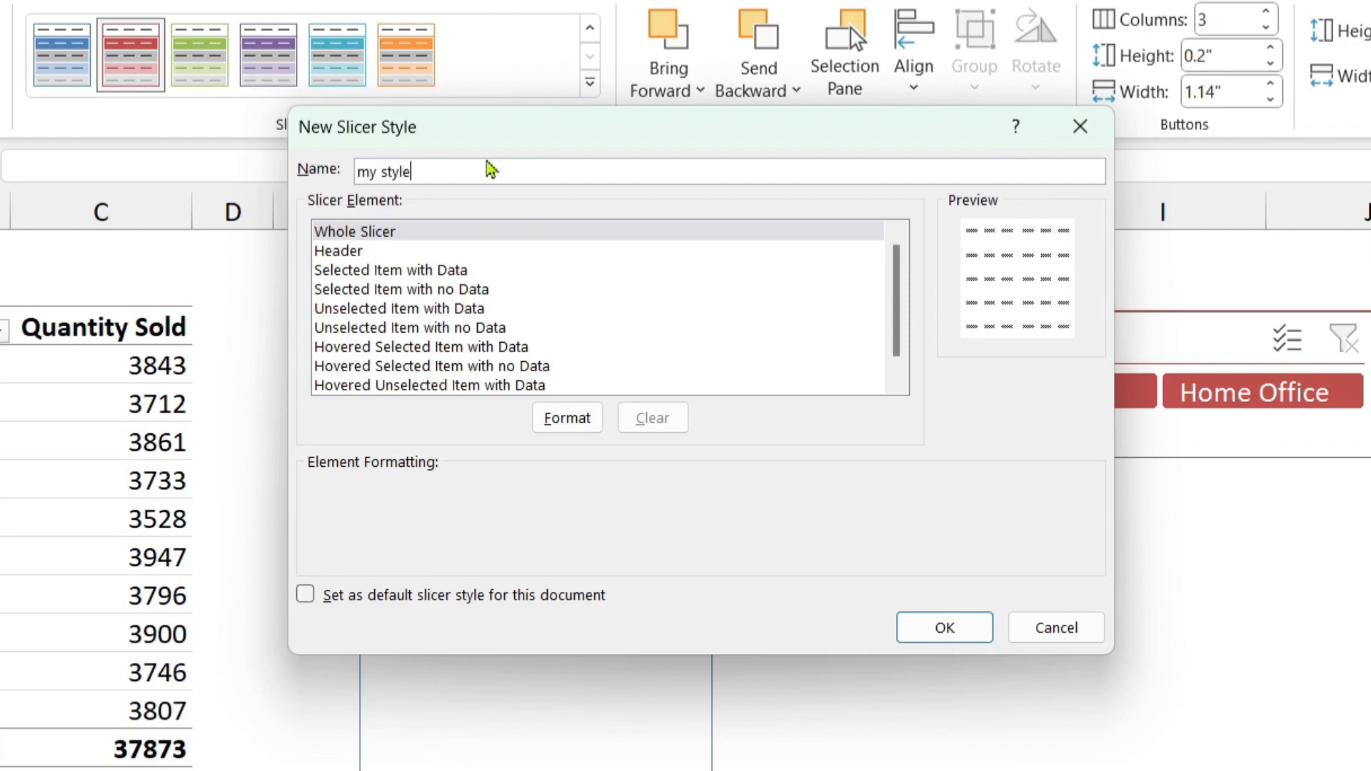
- Format the Whole Slicer element with the lightest green background fill and an outline border
left_click(385, 235)
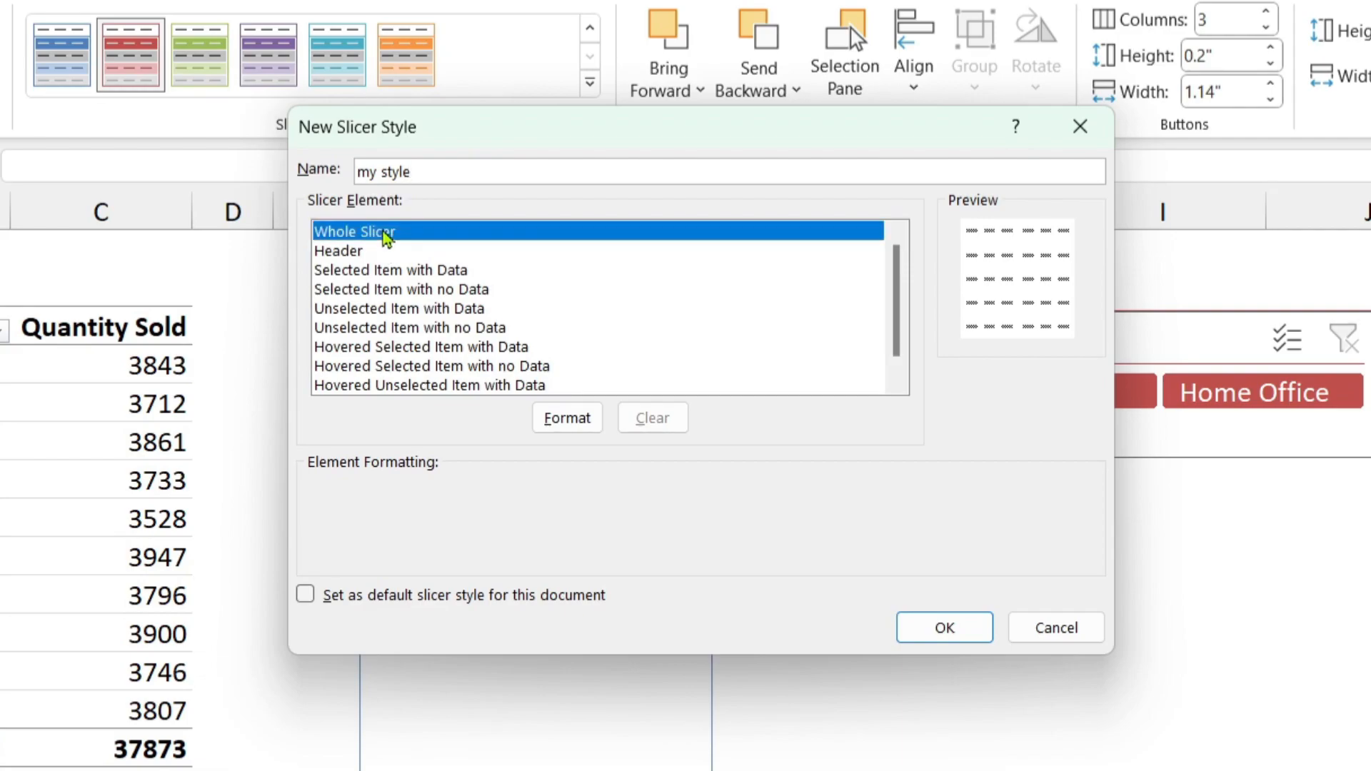
left_click(568, 420)
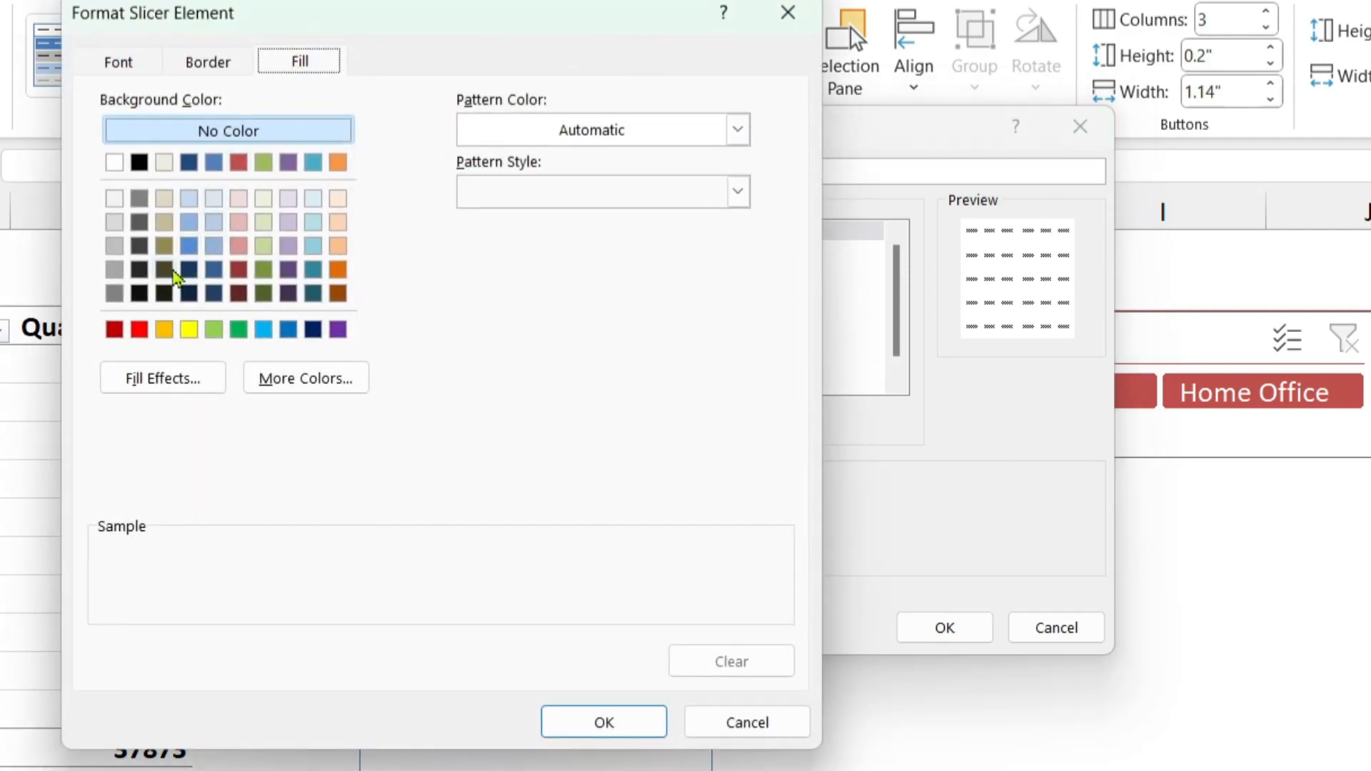
left_click(265, 200)
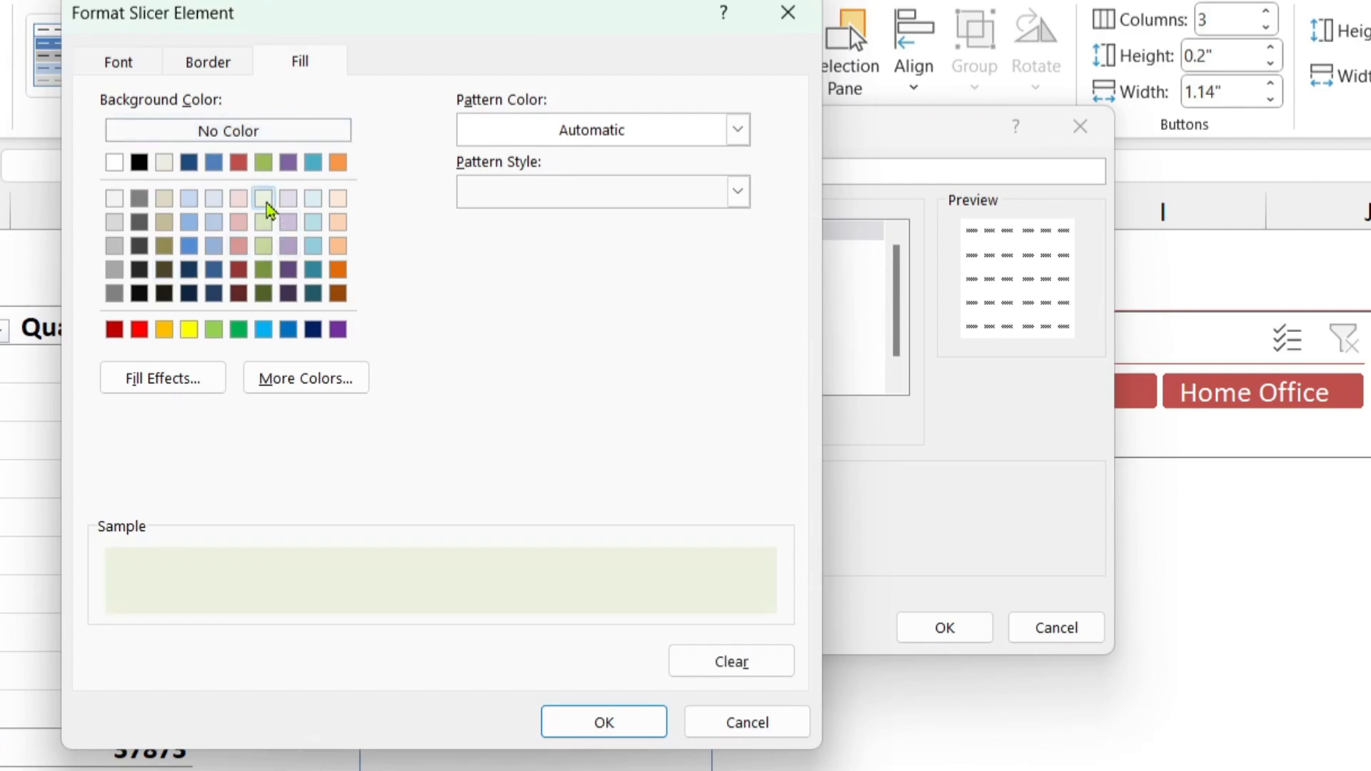
left_click(220, 65)
left_click(497, 158)
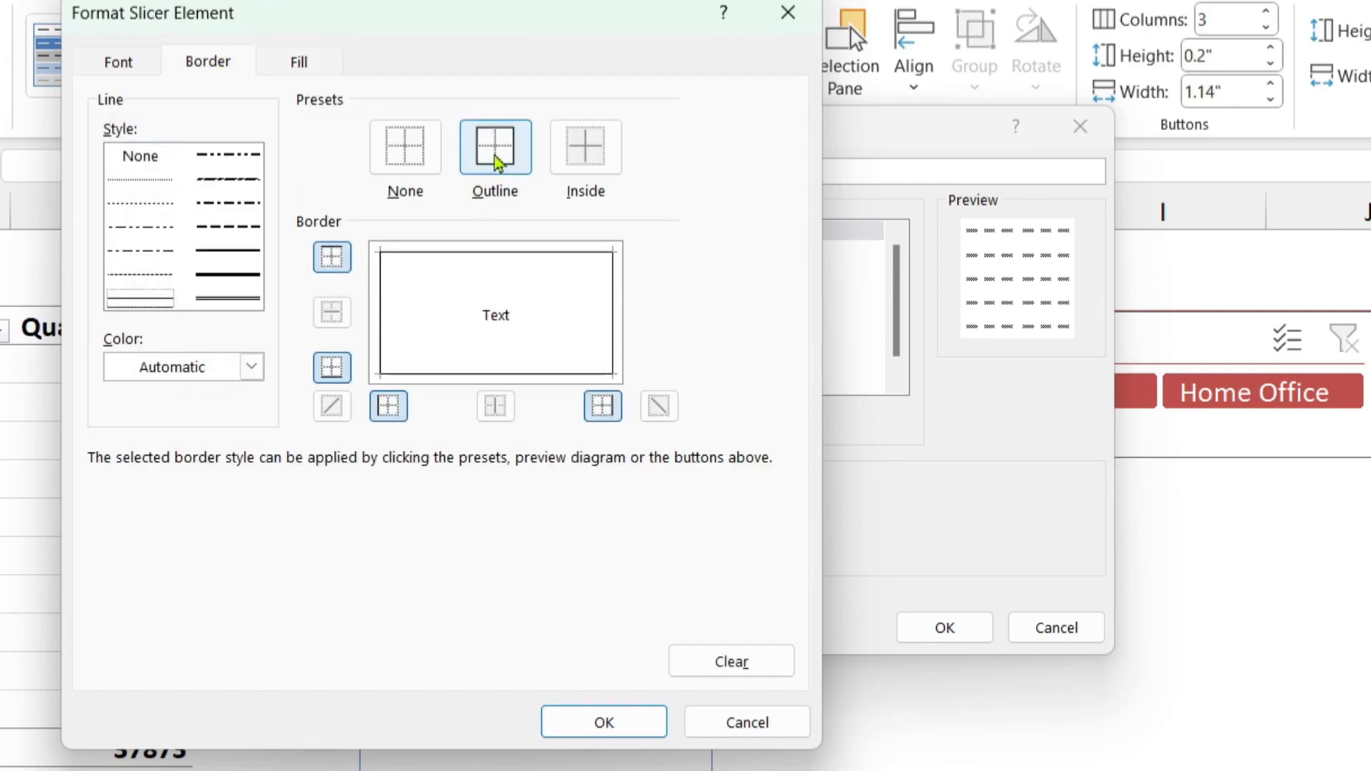
left_click(606, 722)
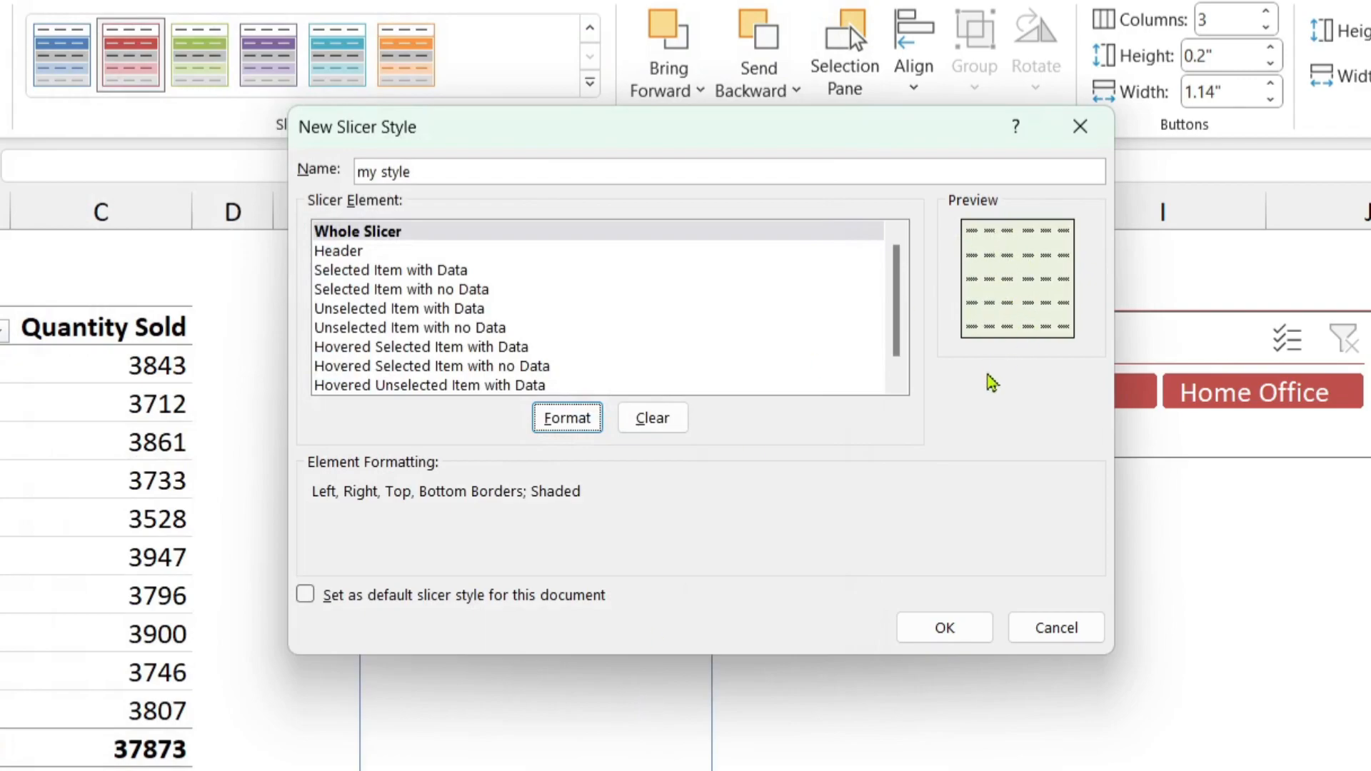
- Format the Header element with Cambria (Headings) font, bold, size 8, and a bottom border
left_click(343, 252)
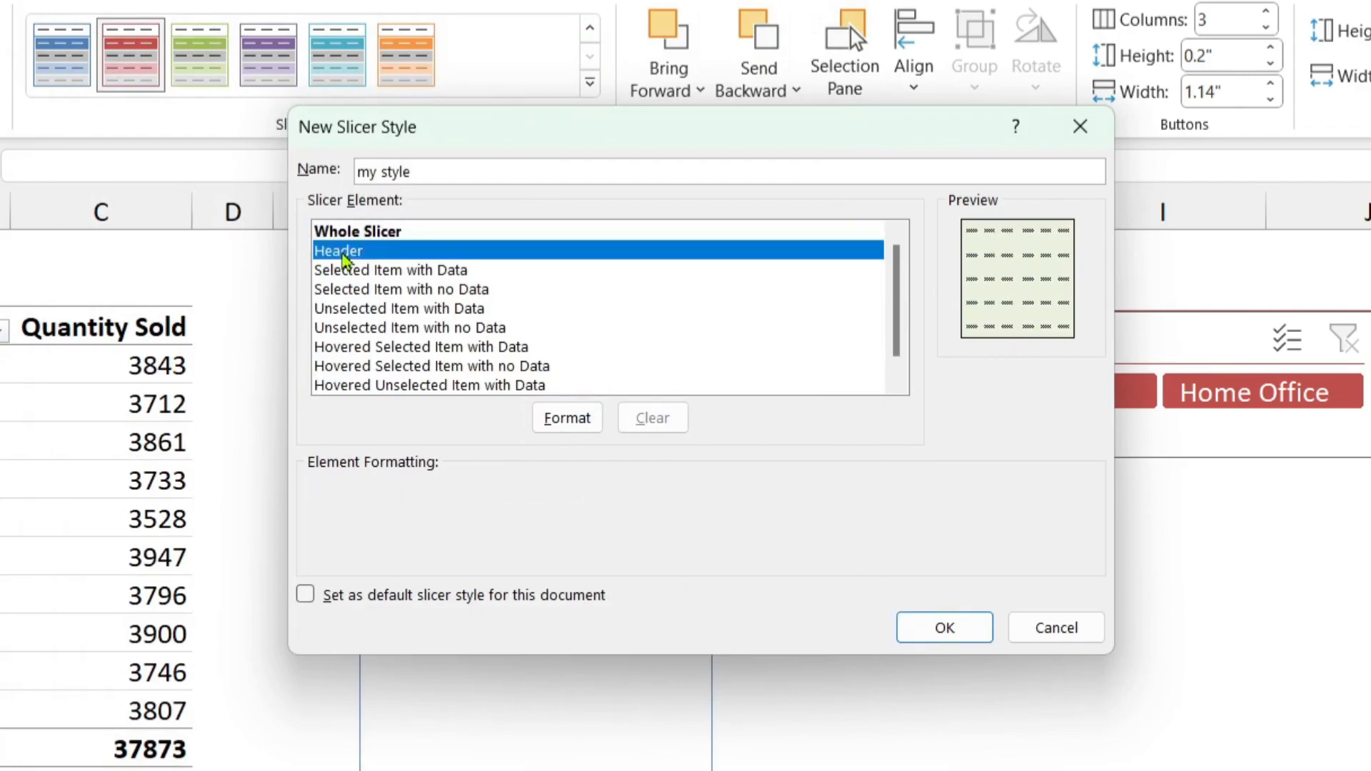
left_click(567, 418)
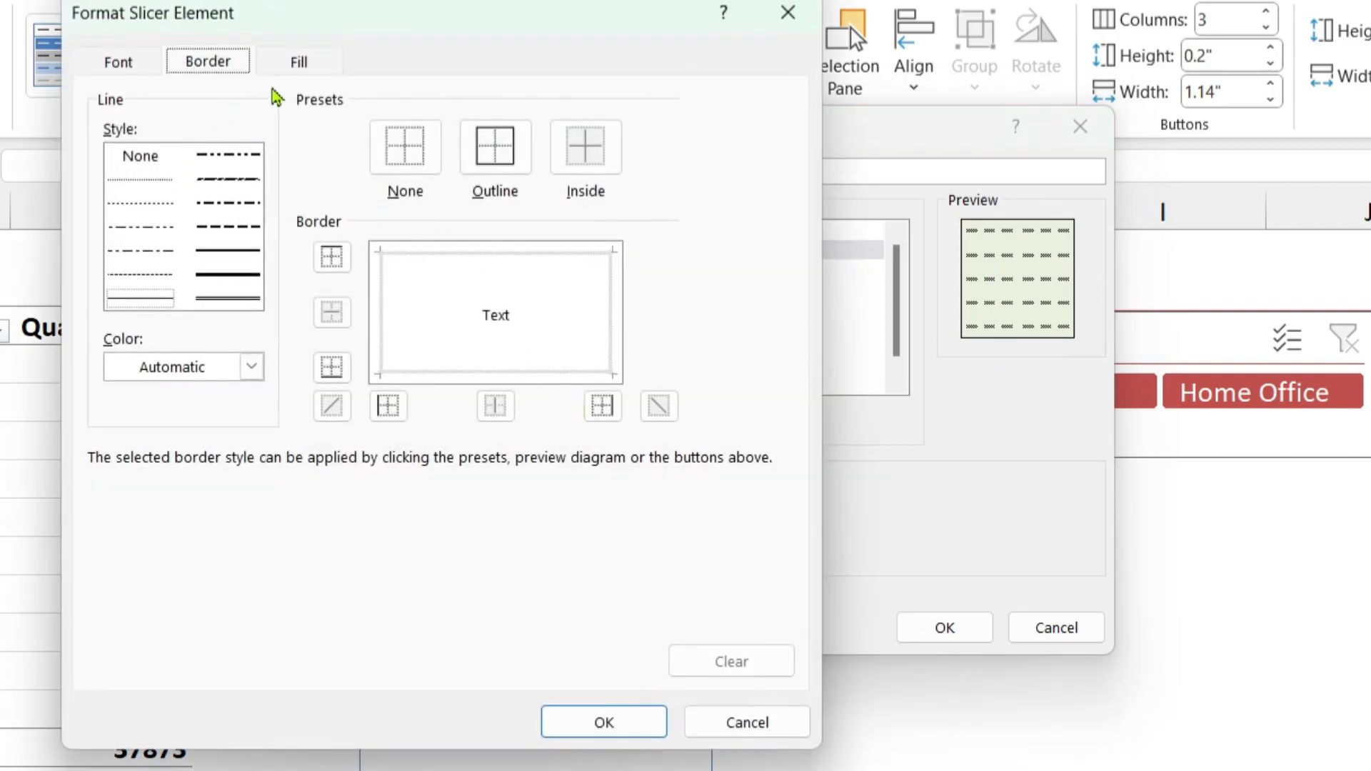
left_click(111, 68)
left_click(150, 156)
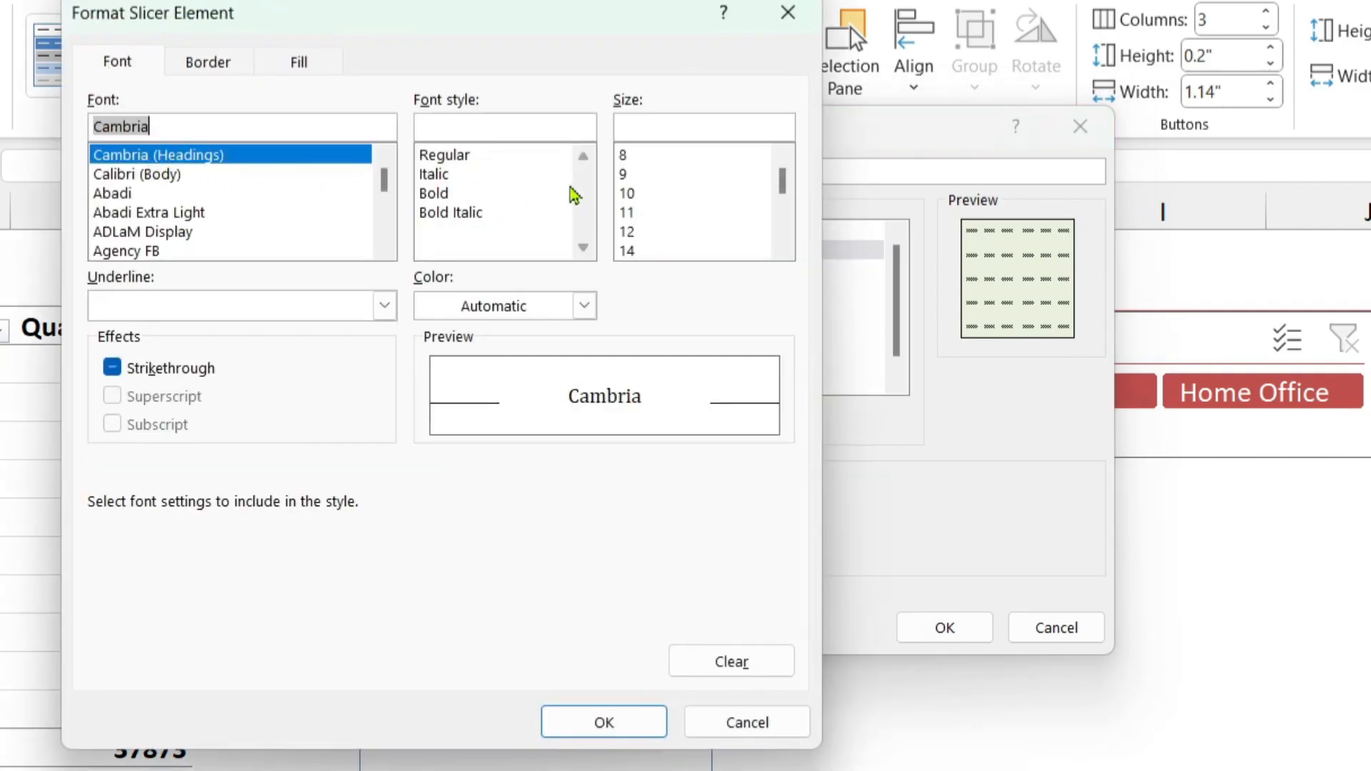
left_click(445, 198)
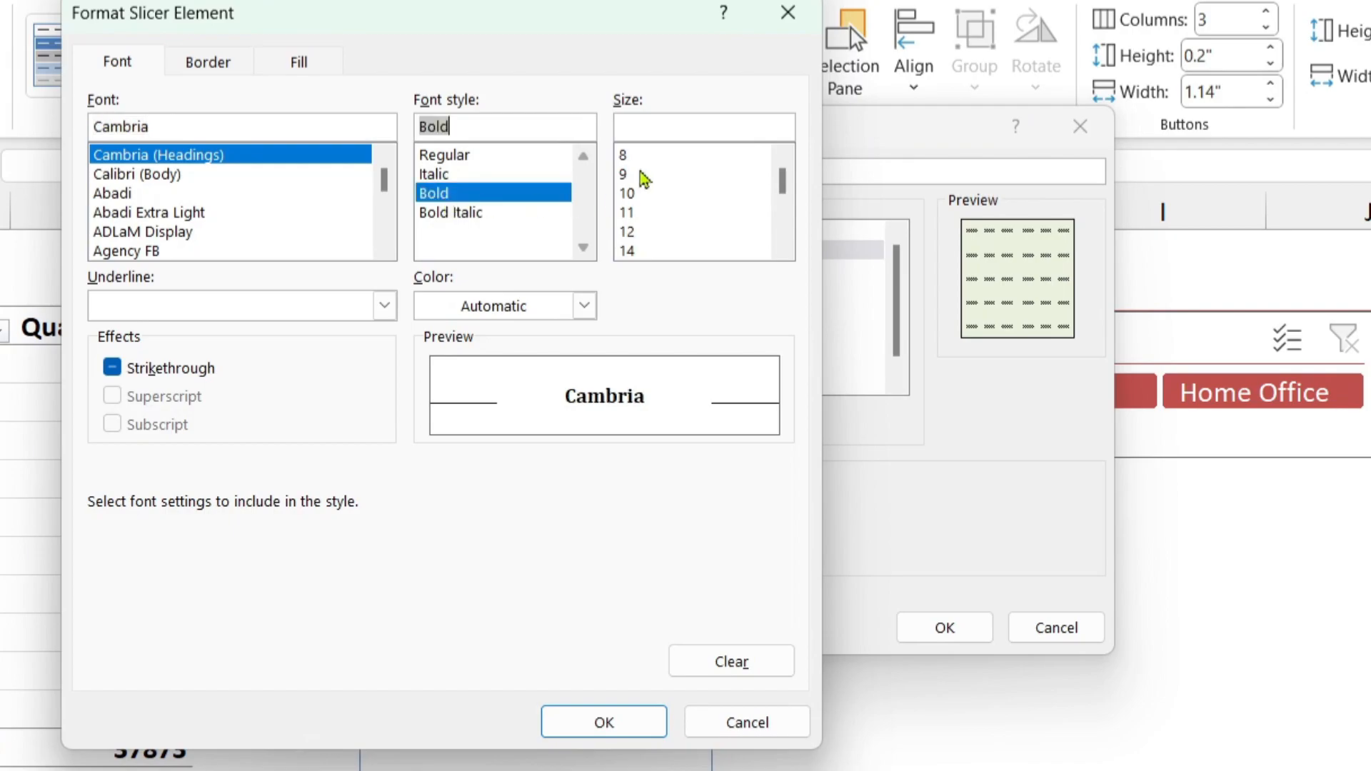
left_click(624, 157)
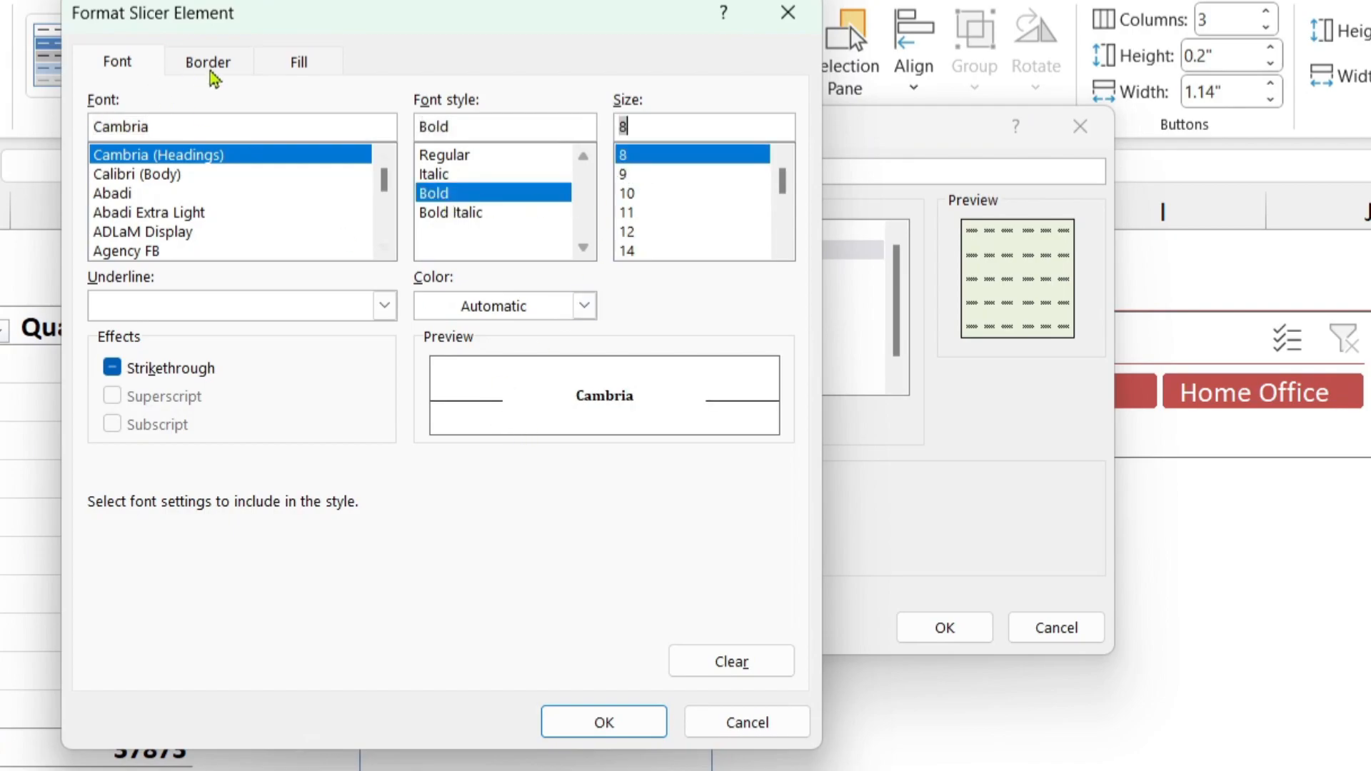
left_click(230, 70)
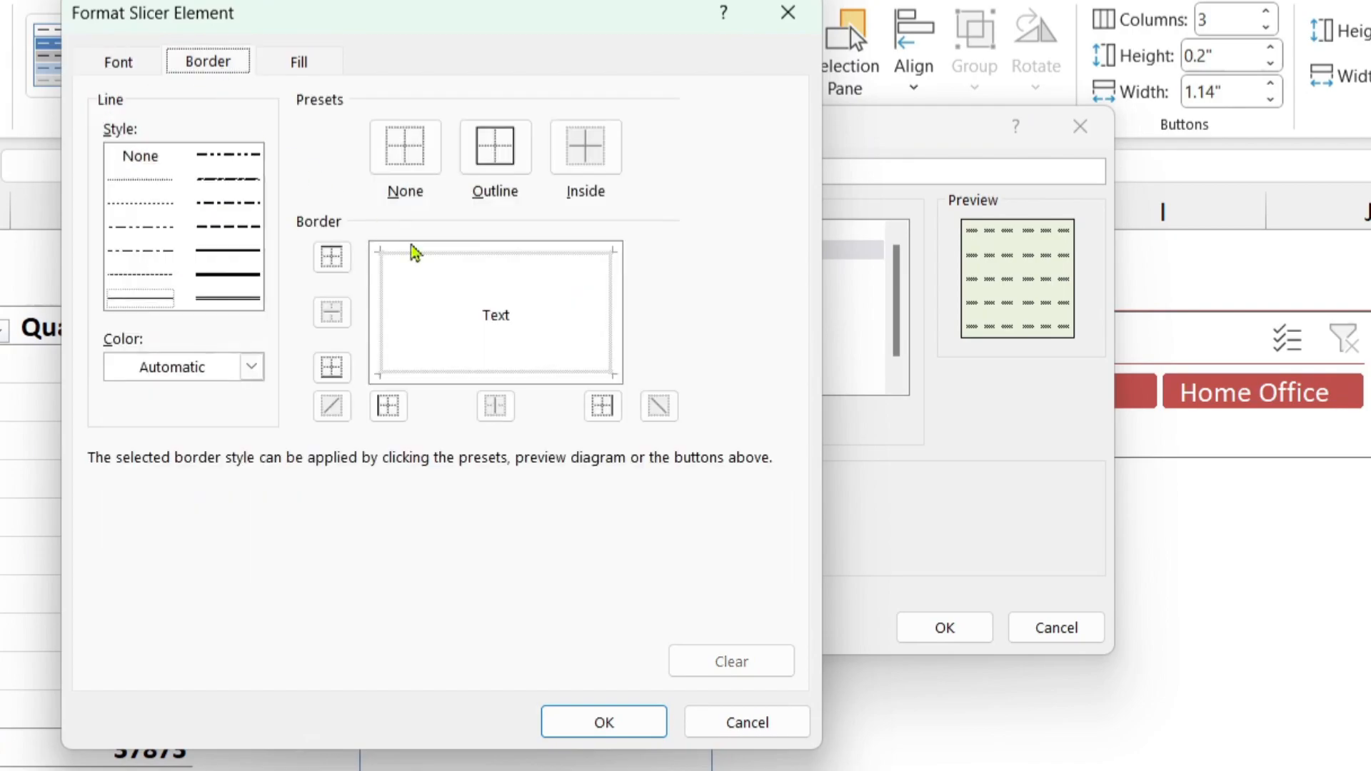
left_click(342, 376)
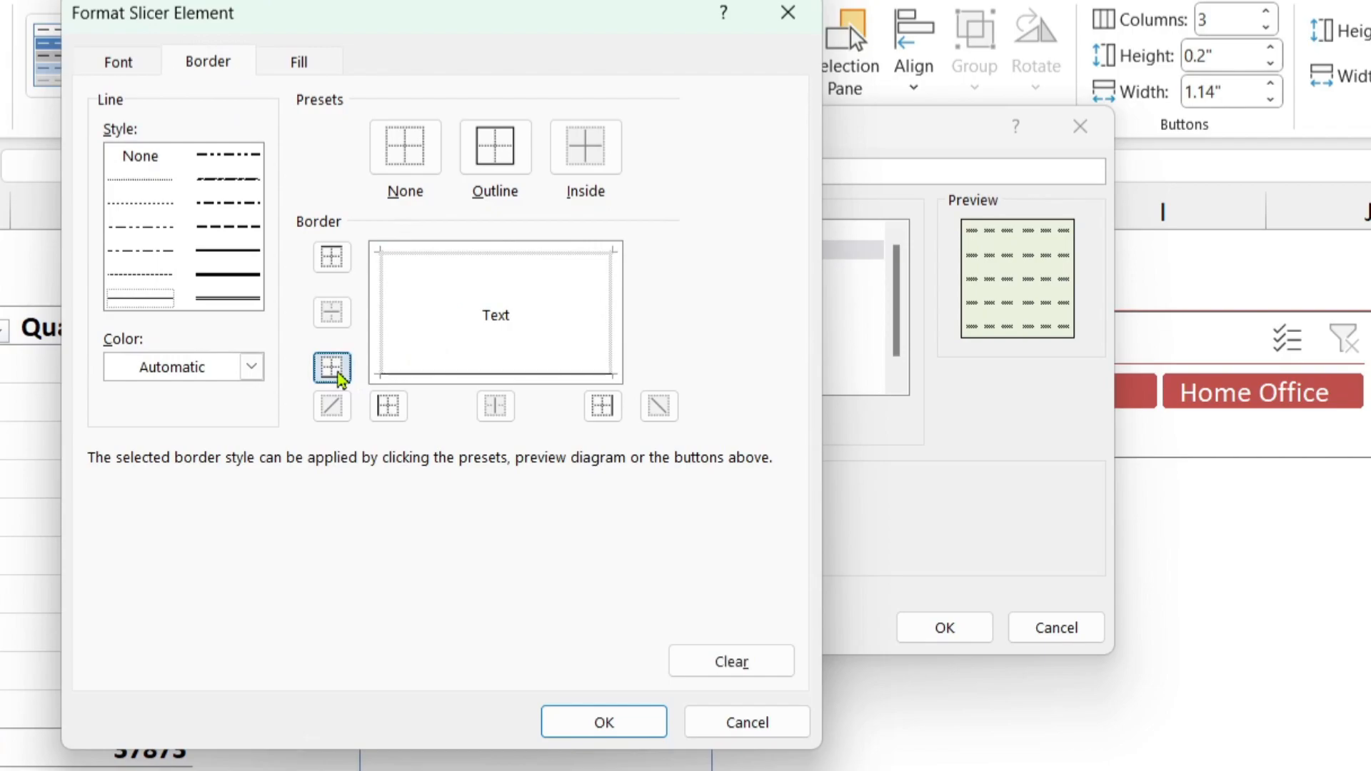
left_click(610, 722)
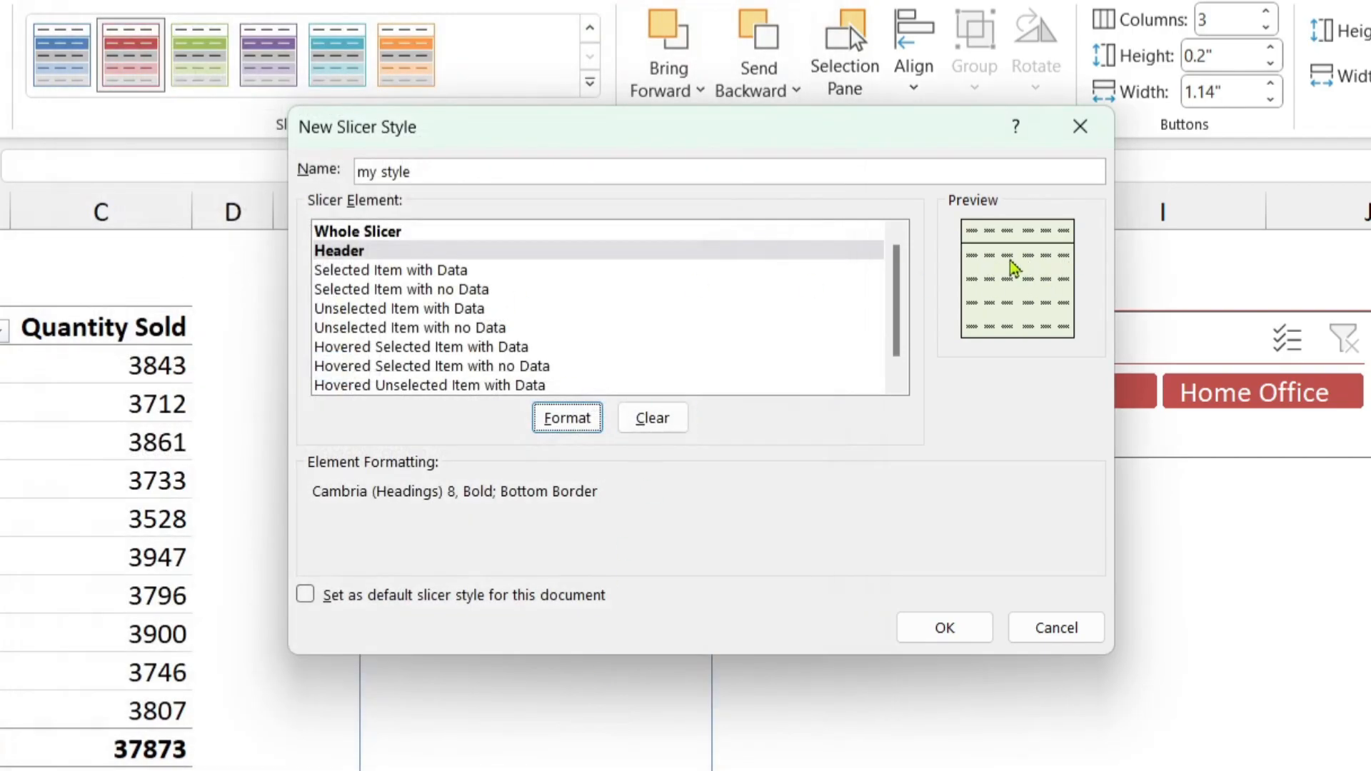
- Format the Selected Item with Data element with a yellow fill and Cambria (Headings) font, bold, size 8
left_click(389, 275)
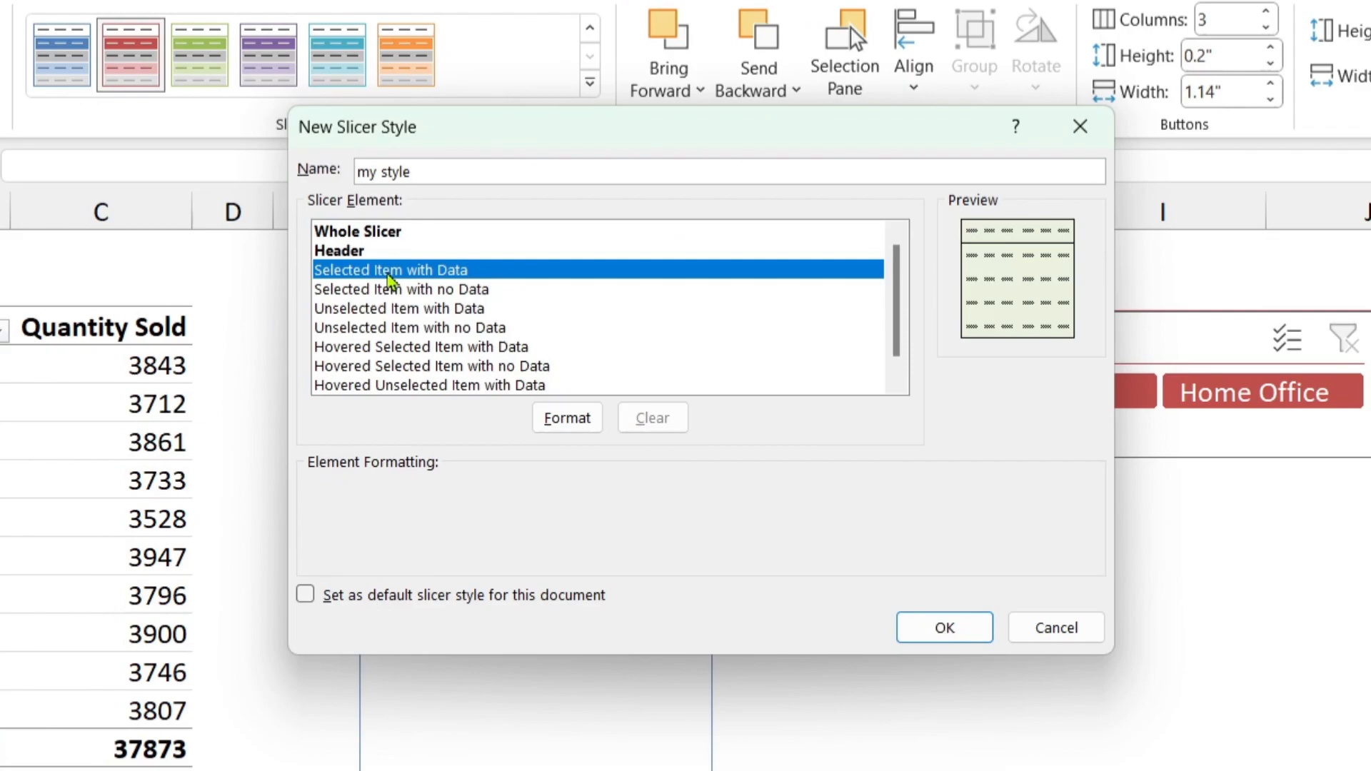
left_click(567, 419)
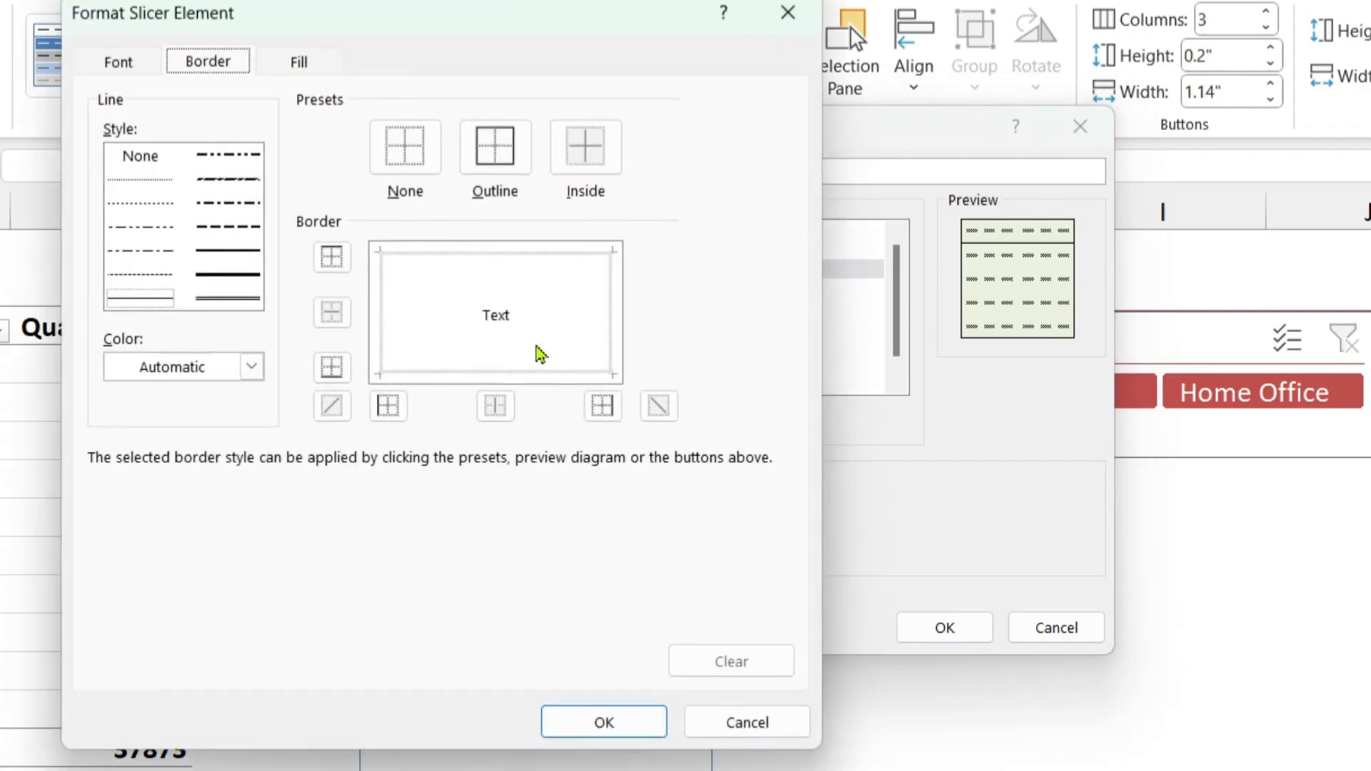
left_click(284, 69)
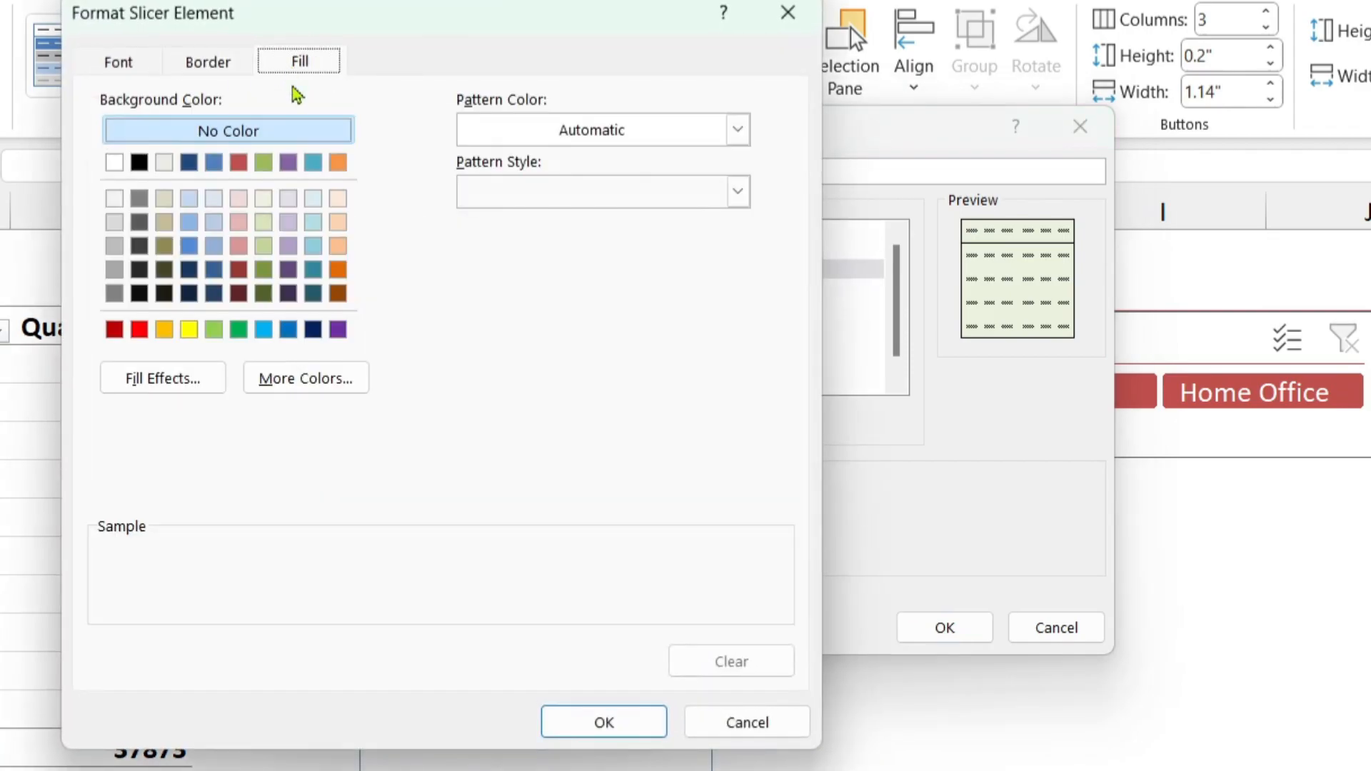
left_click(189, 330)
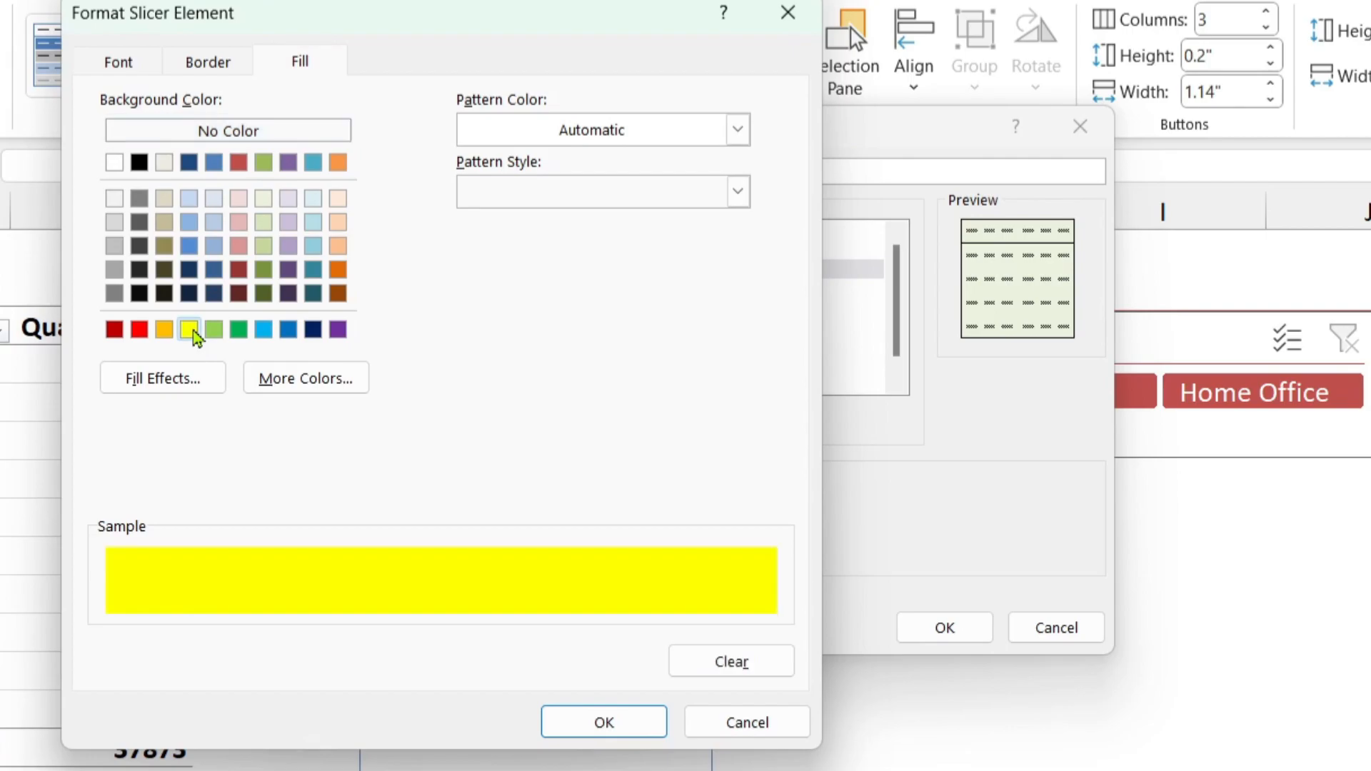
left_click(118, 60)
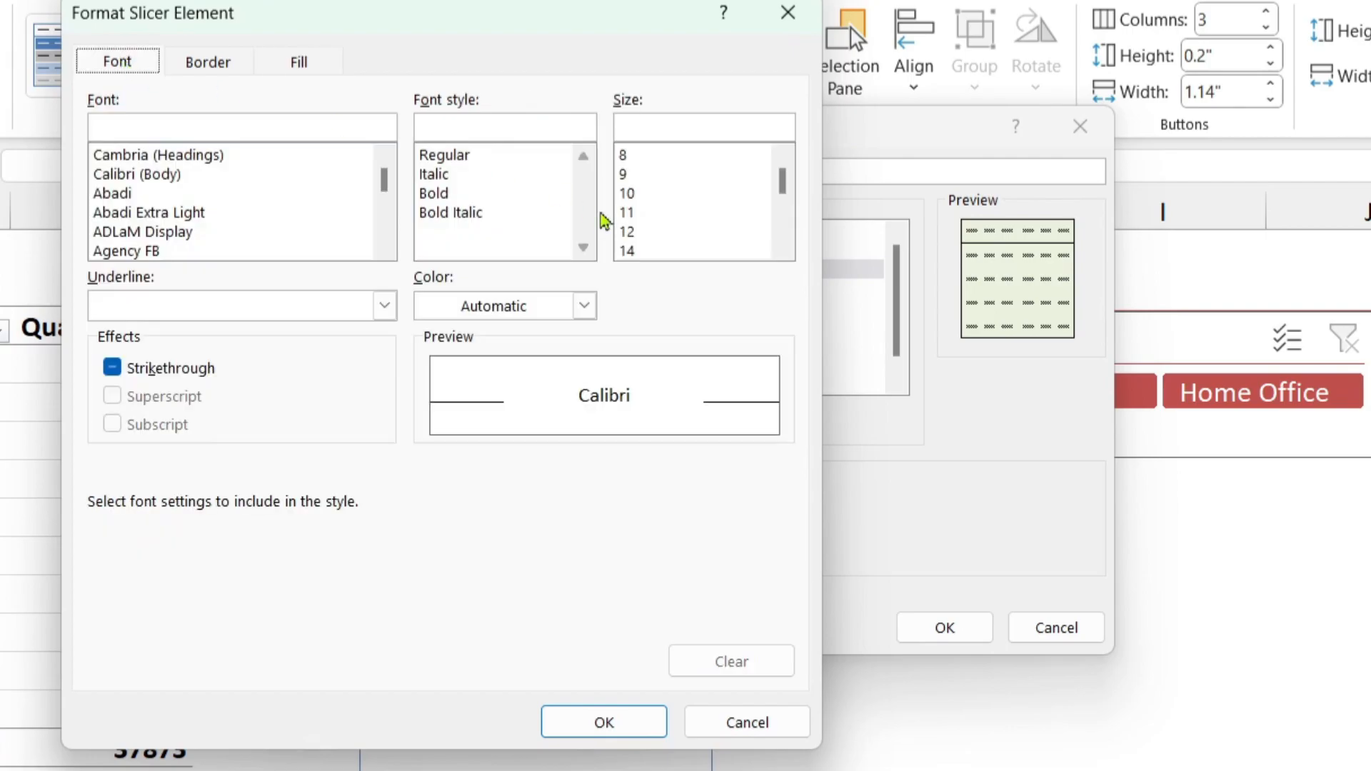
left_click(138, 161)
left_click(444, 155)
left_click(623, 155)
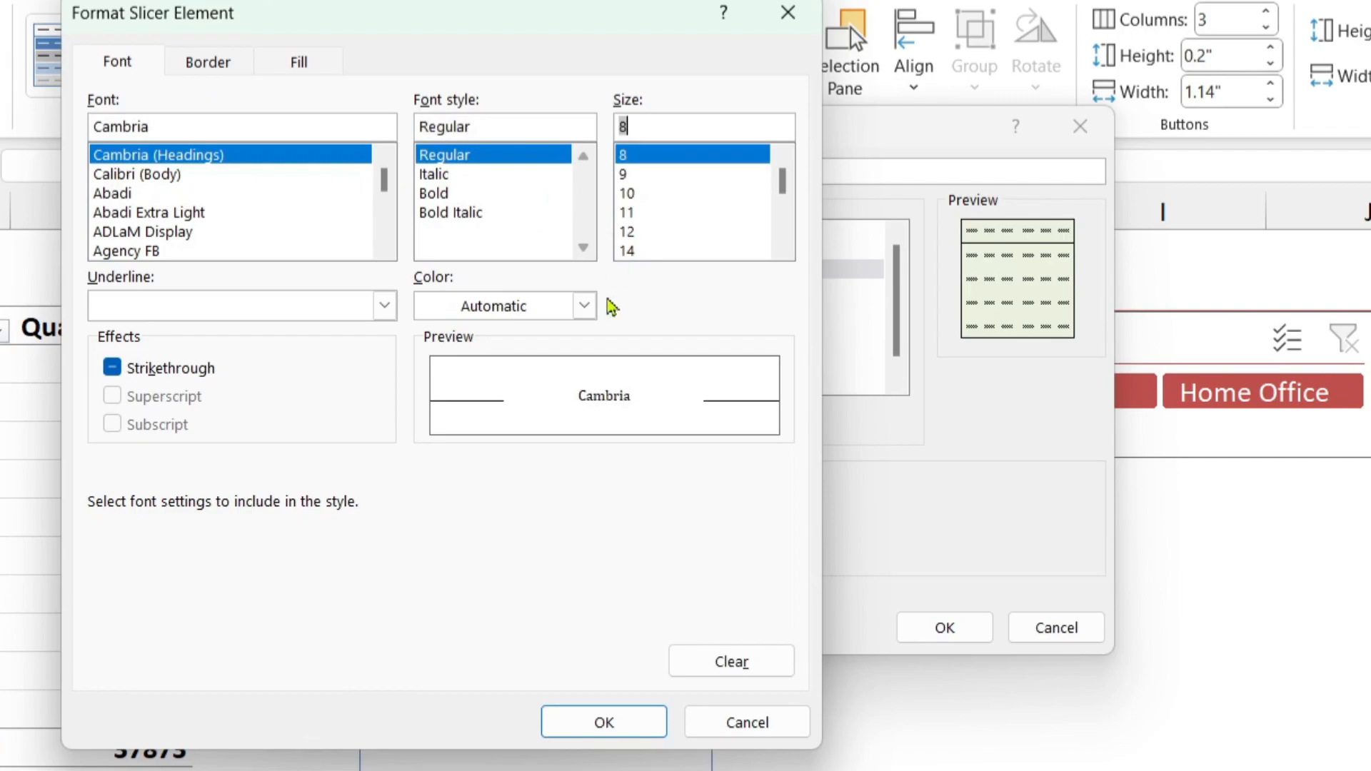
left_click(437, 192)
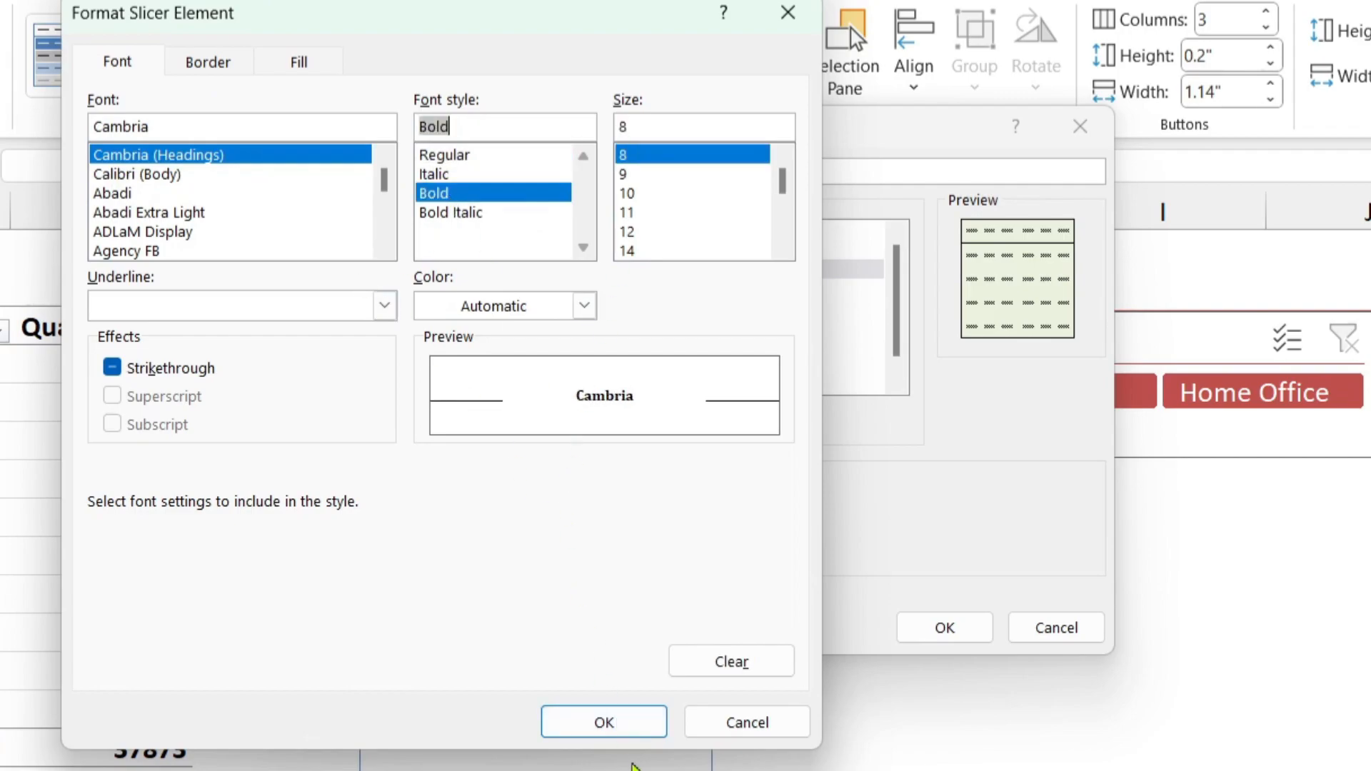
left_click(663, 722)
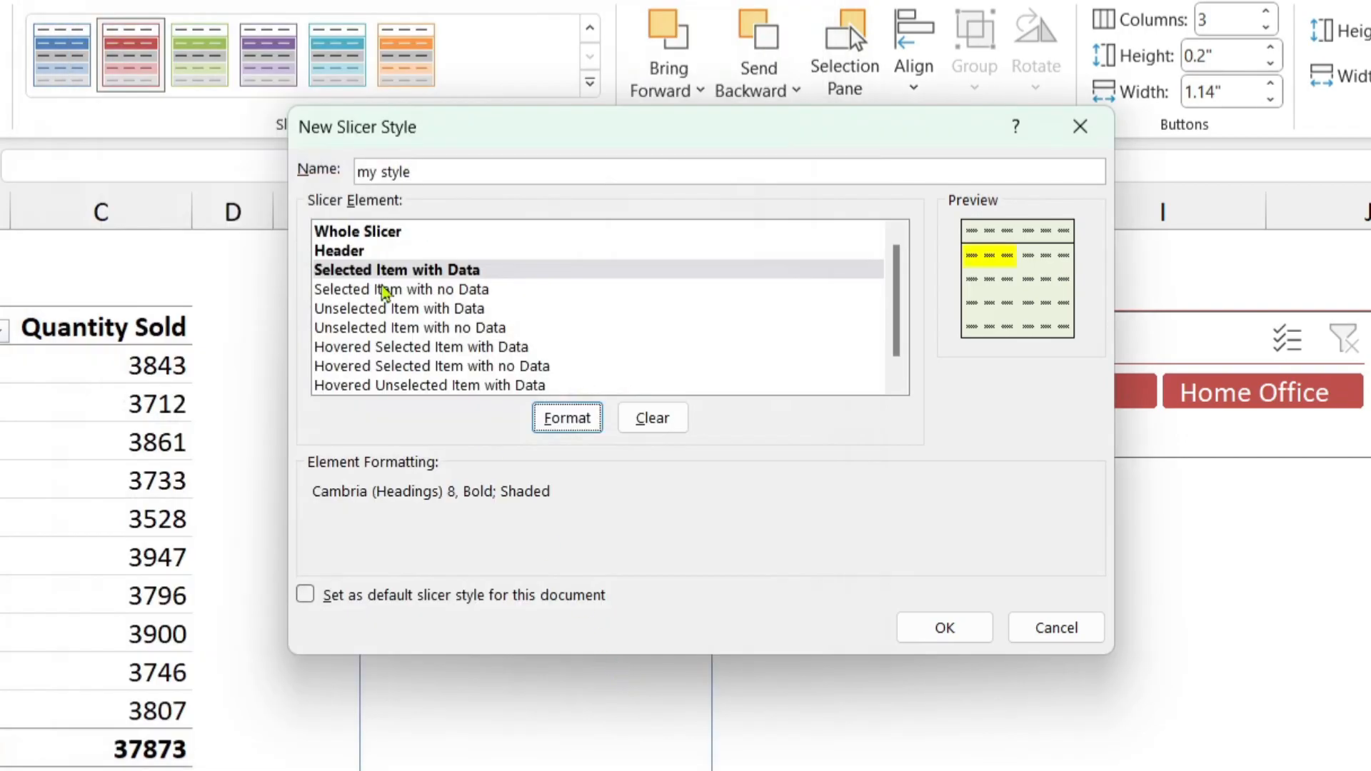
- Save the new custom slicer style and apply it to the Segment slicer
left_click(386, 293)
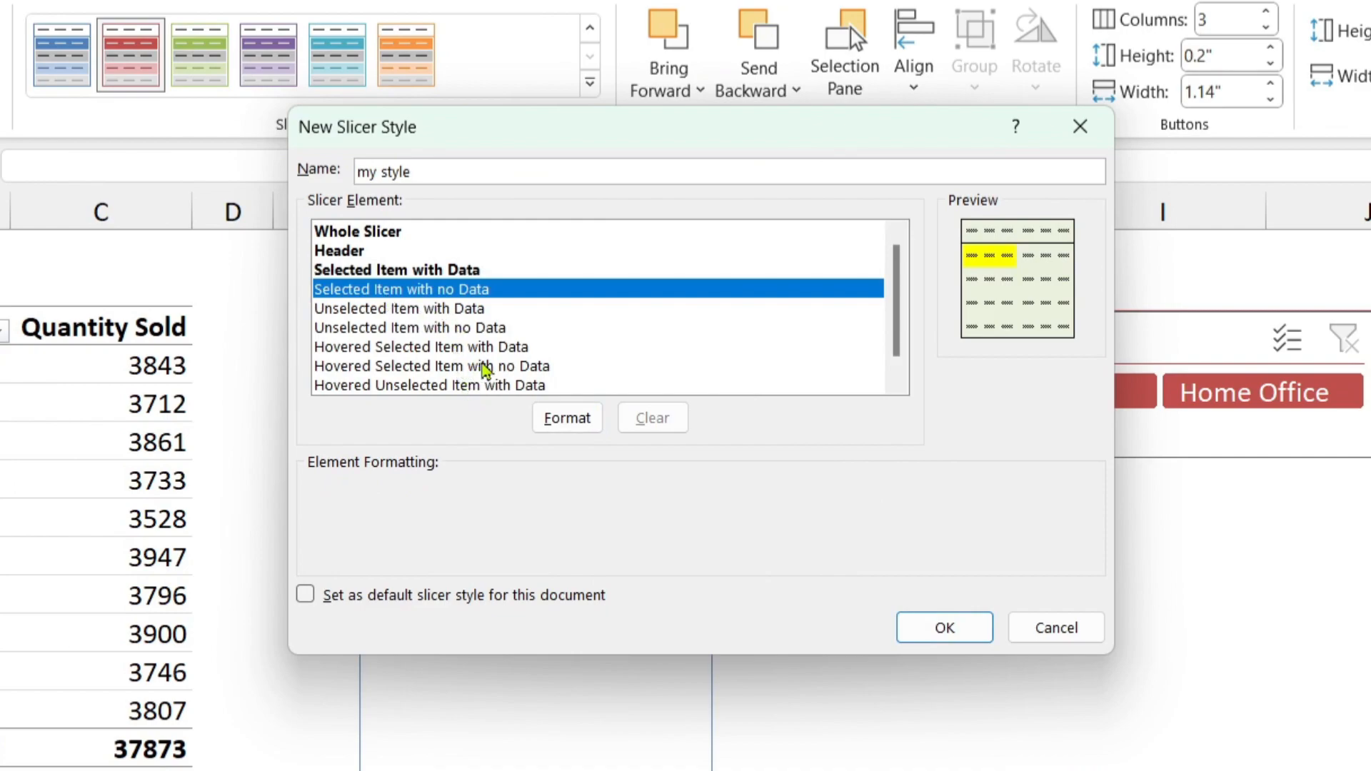
left_click(945, 627)
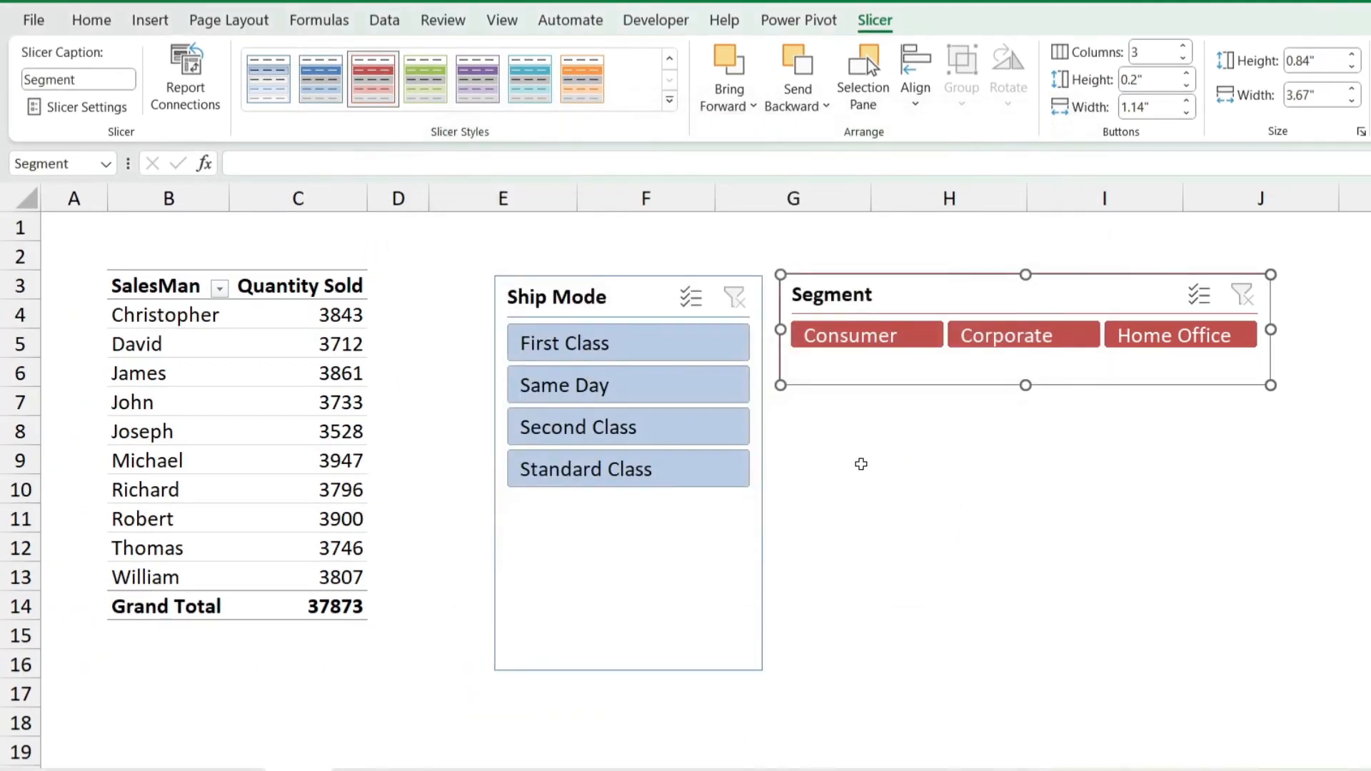
left_click(670, 100)
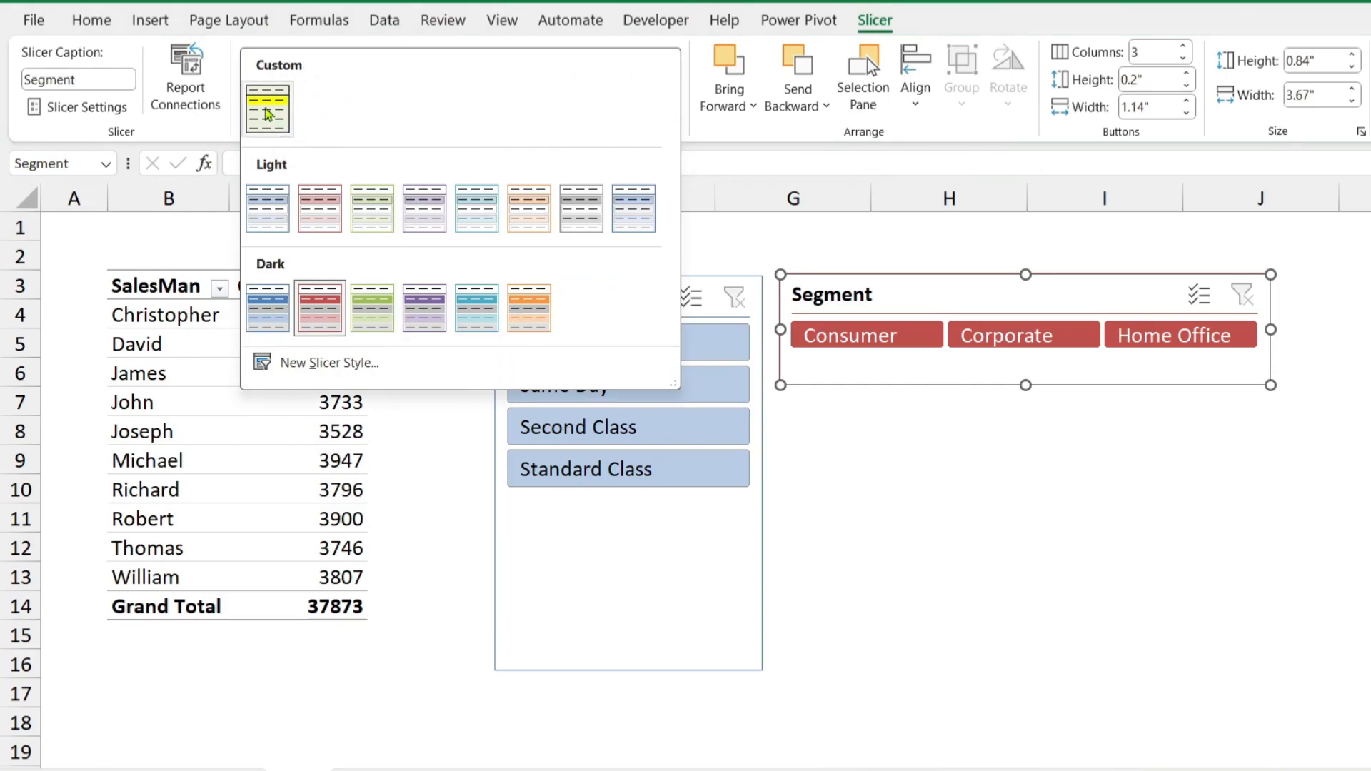
left_click(268, 113)
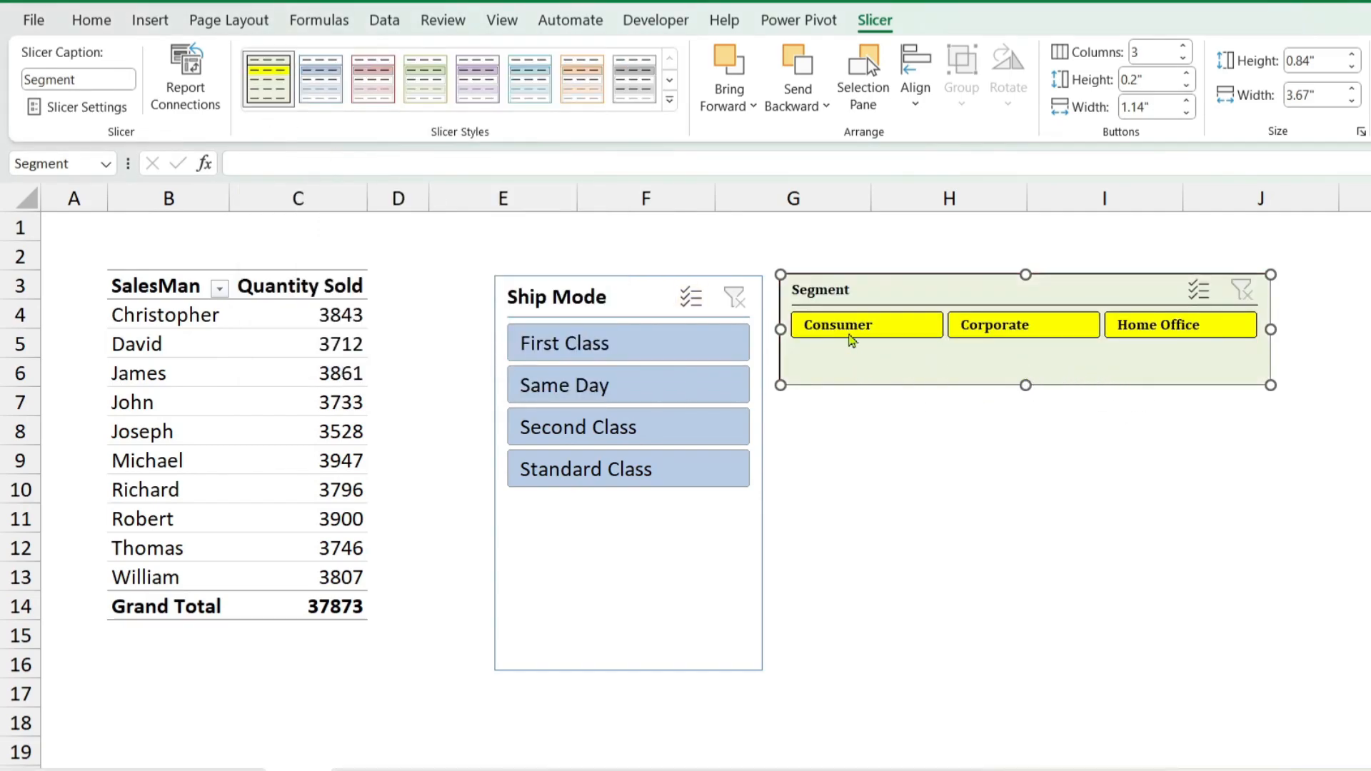
- Filter the Segment slicer by Consumer, switch to Corporate, and clear the filter
left_click(852, 335)
left_click(1007, 326)
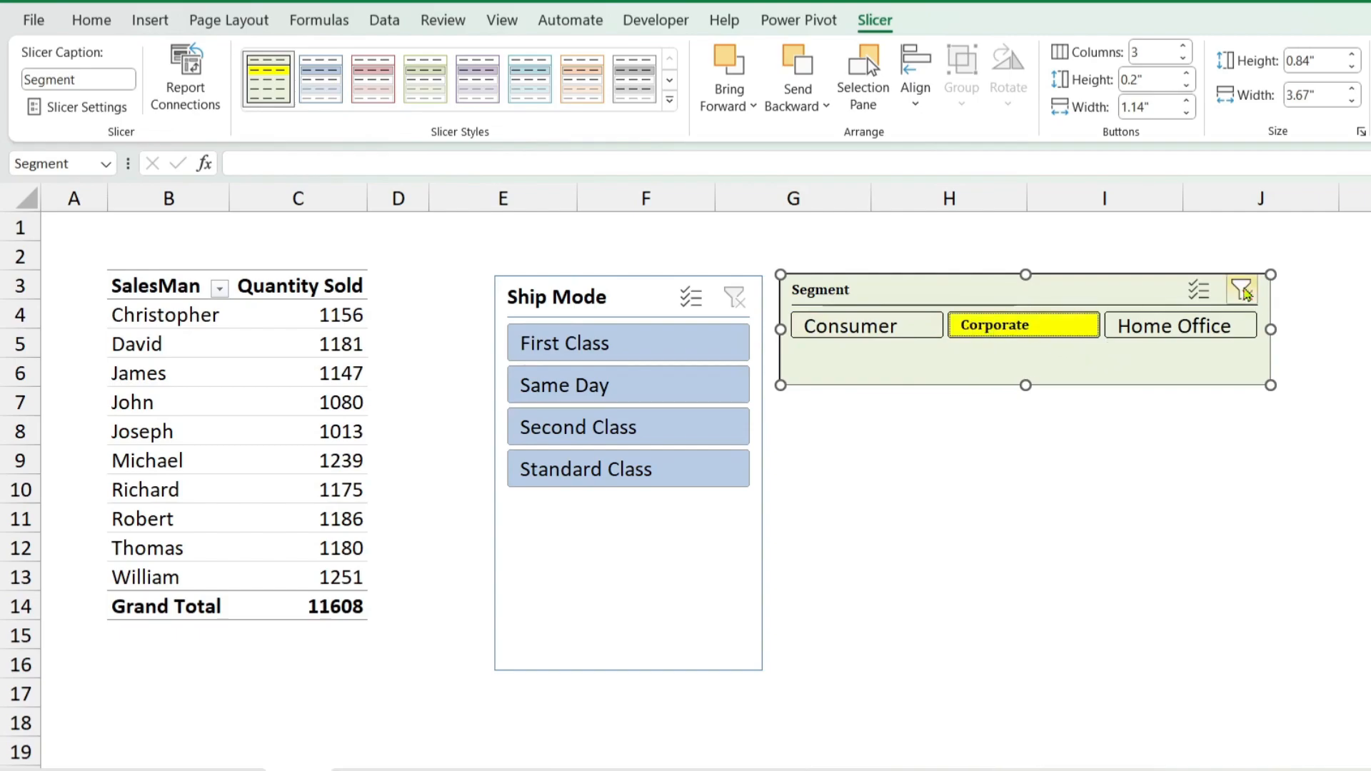
left_click(1243, 290)
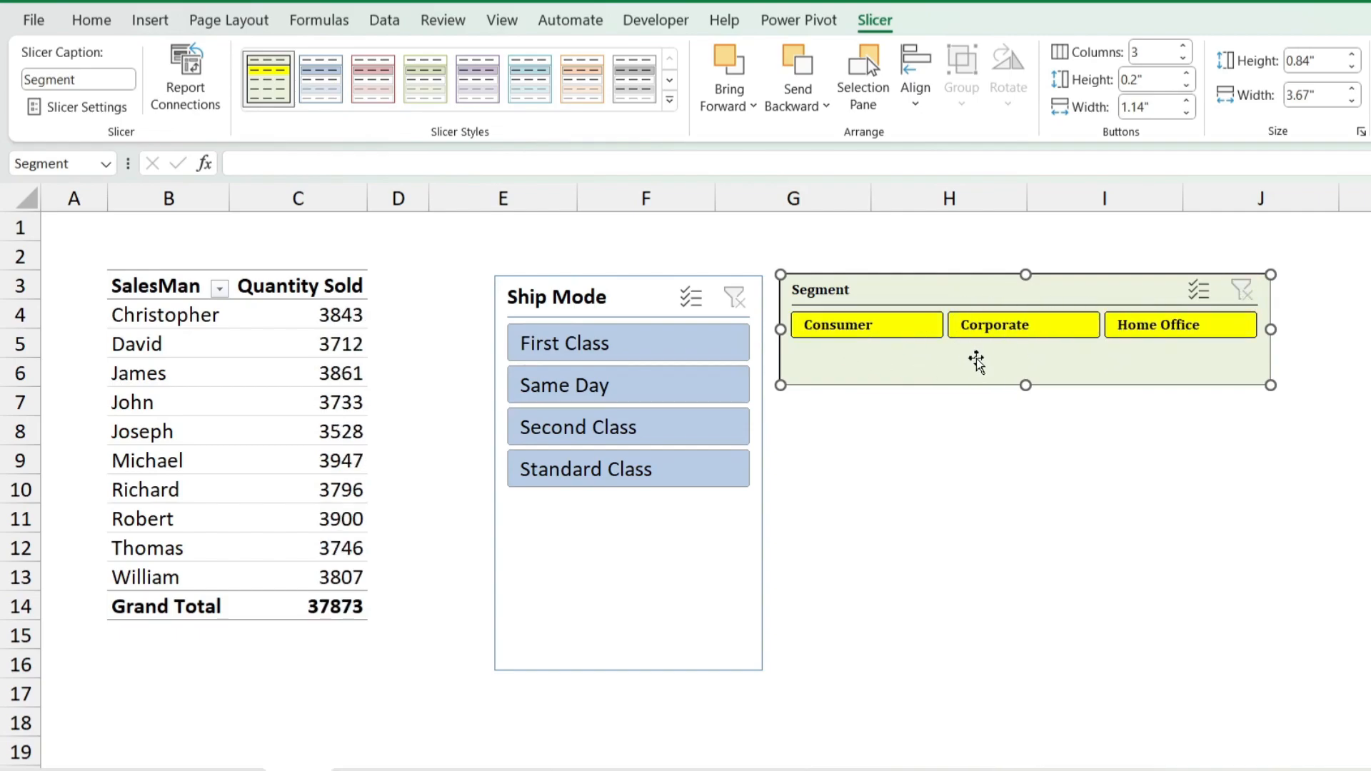
- View the custom "my style" slicer style's modification settings and close them without changes
left_click(669, 100)
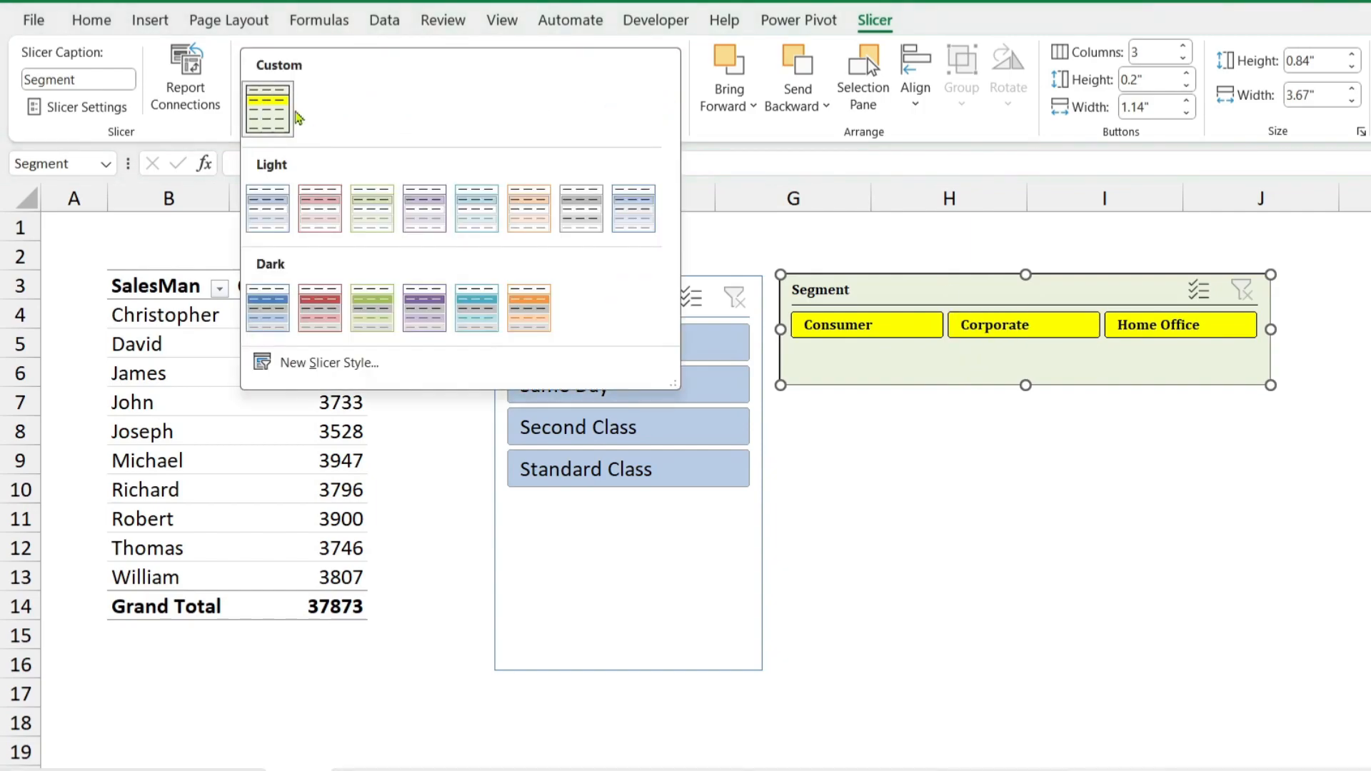
right_click(274, 113)
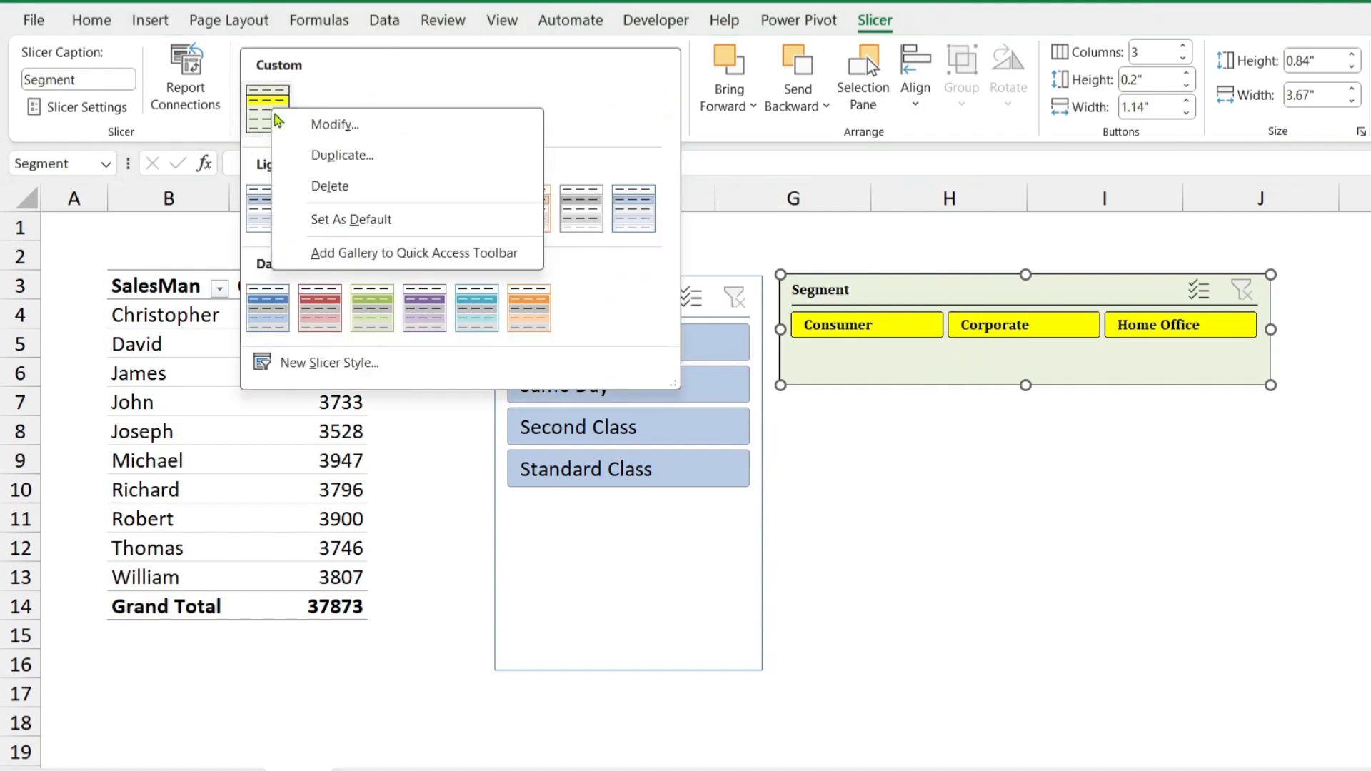
left_click(356, 133)
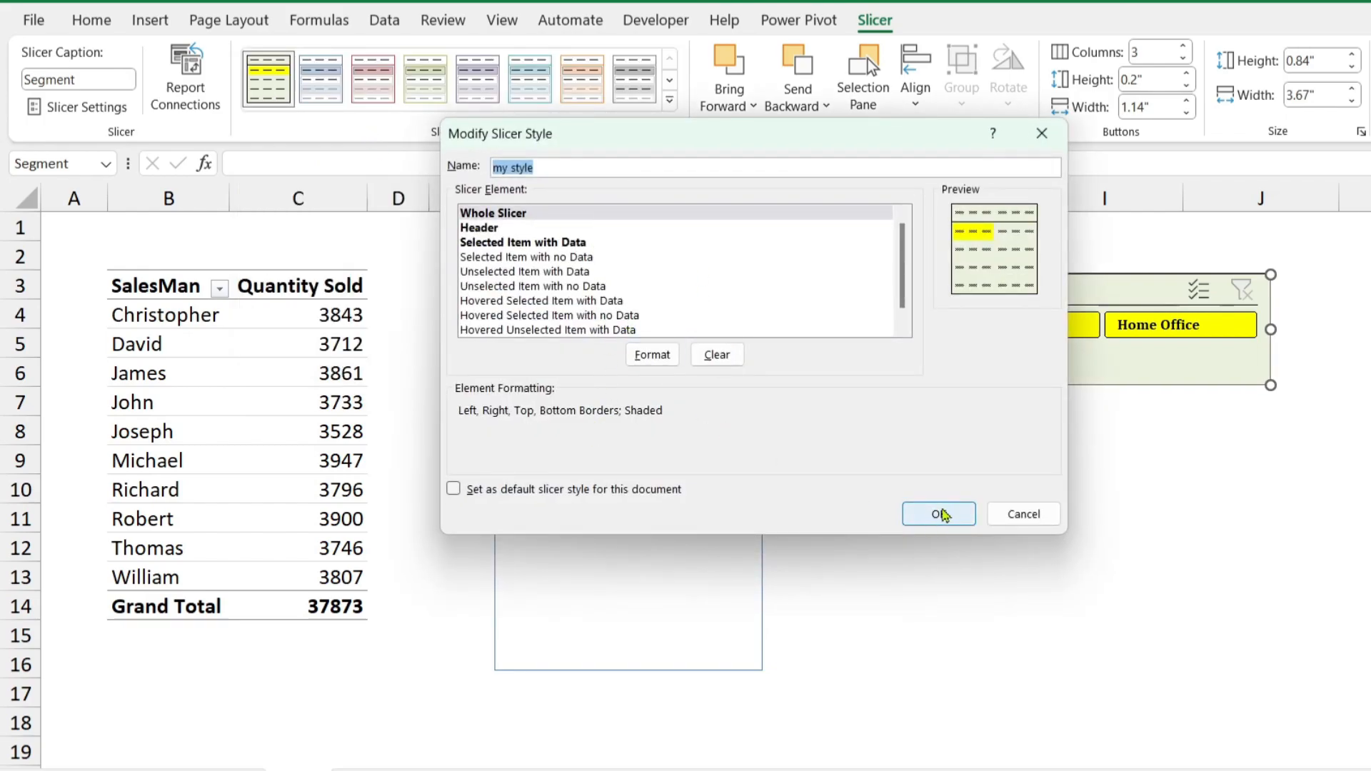
left_click(939, 514)
- Delete the custom "my style" slicer style from the workbook
left_click(669, 100)
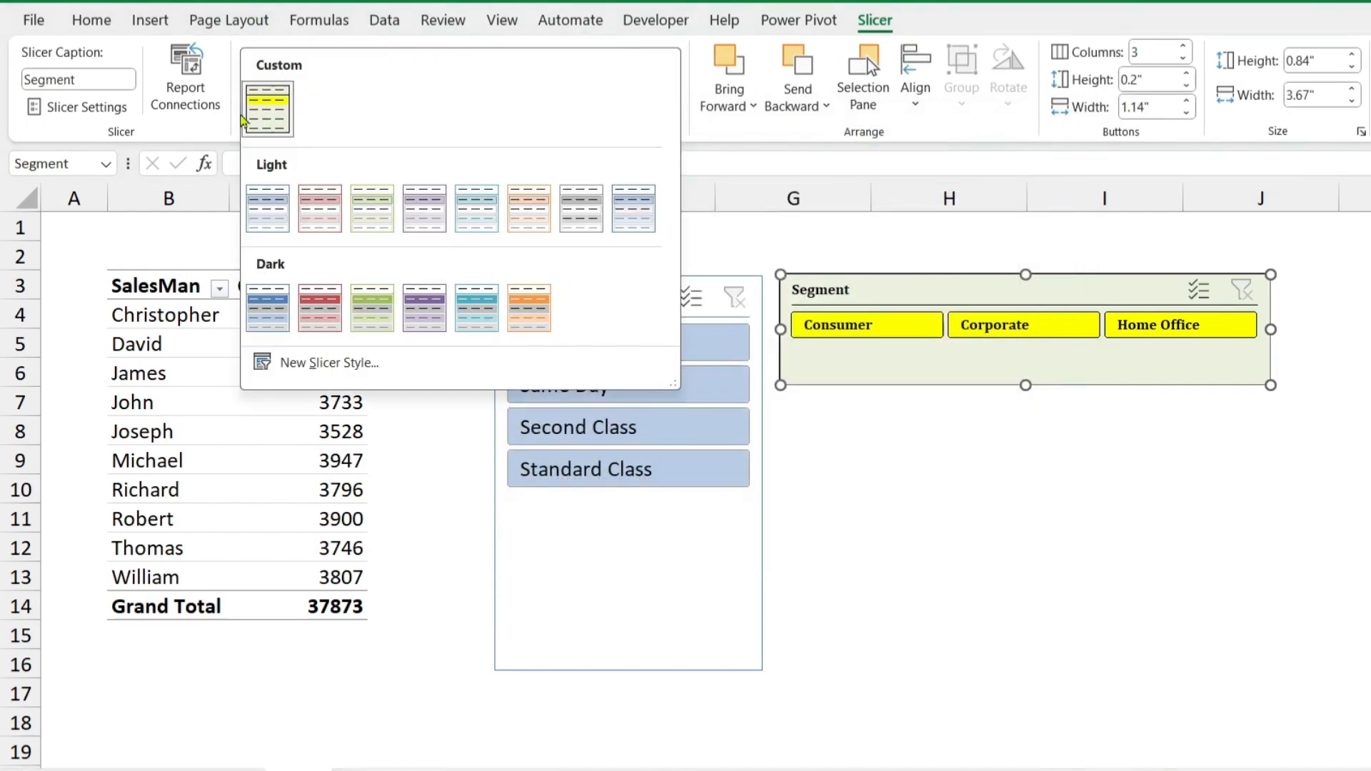
right_click(265, 118)
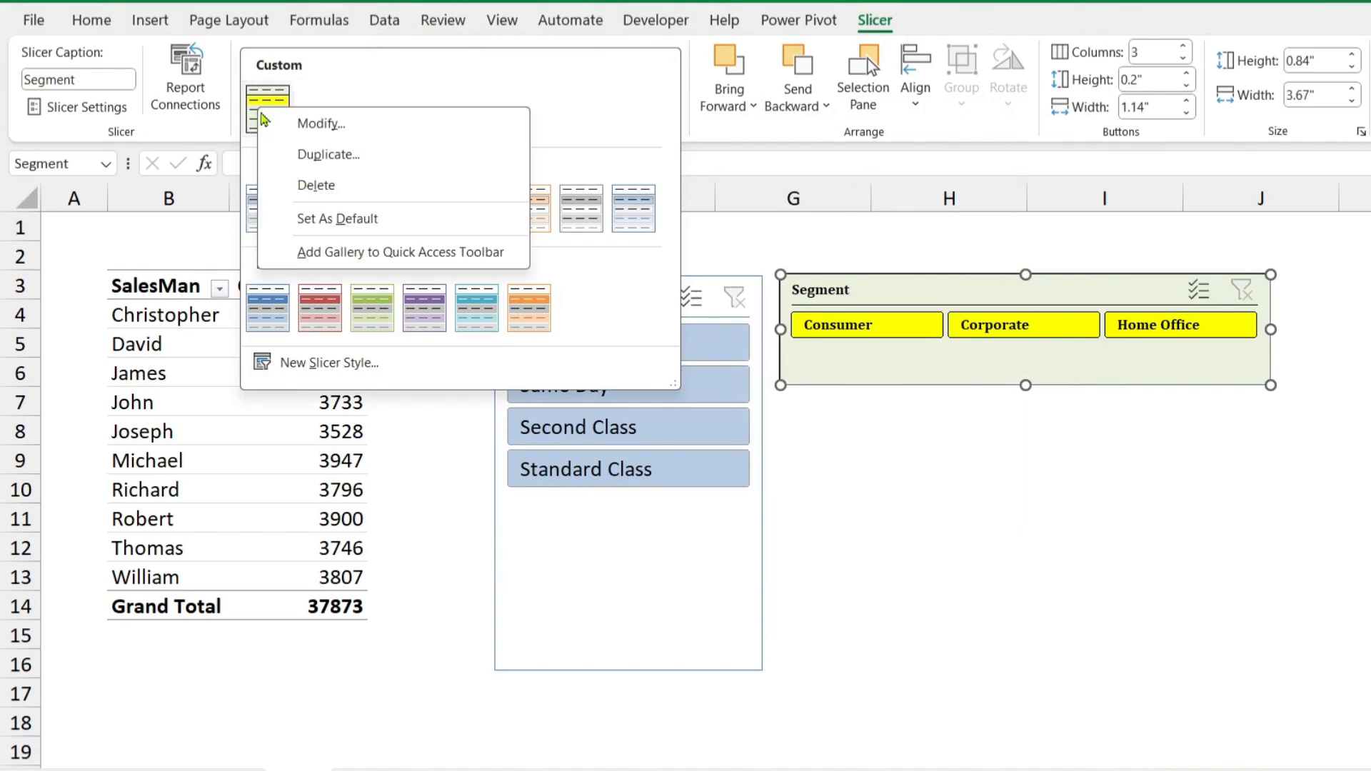
left_click(389, 187)
left_click(790, 457)
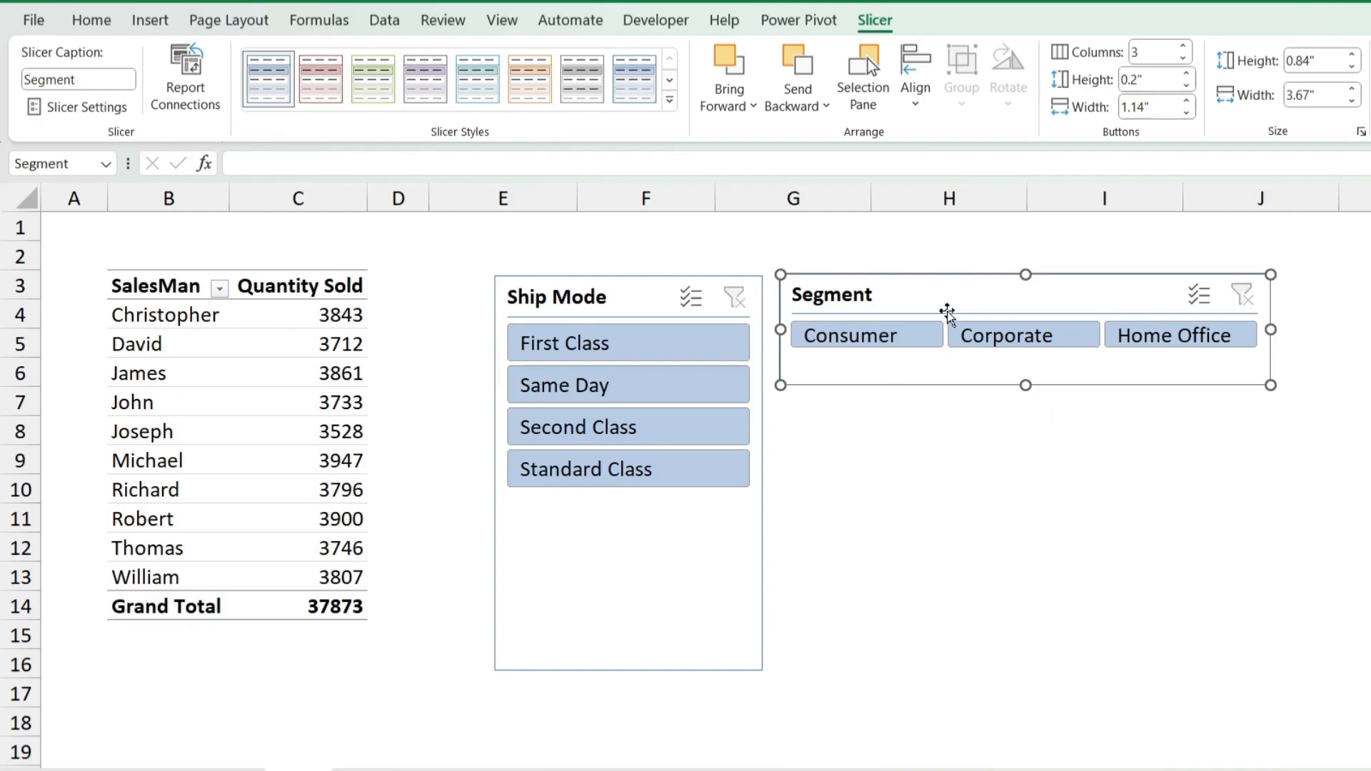
- Delete the Segment slicer and move the Ship Mode slicer over to columns I and J
key("Delete")
left_click_drag(607, 303, 1158, 304)
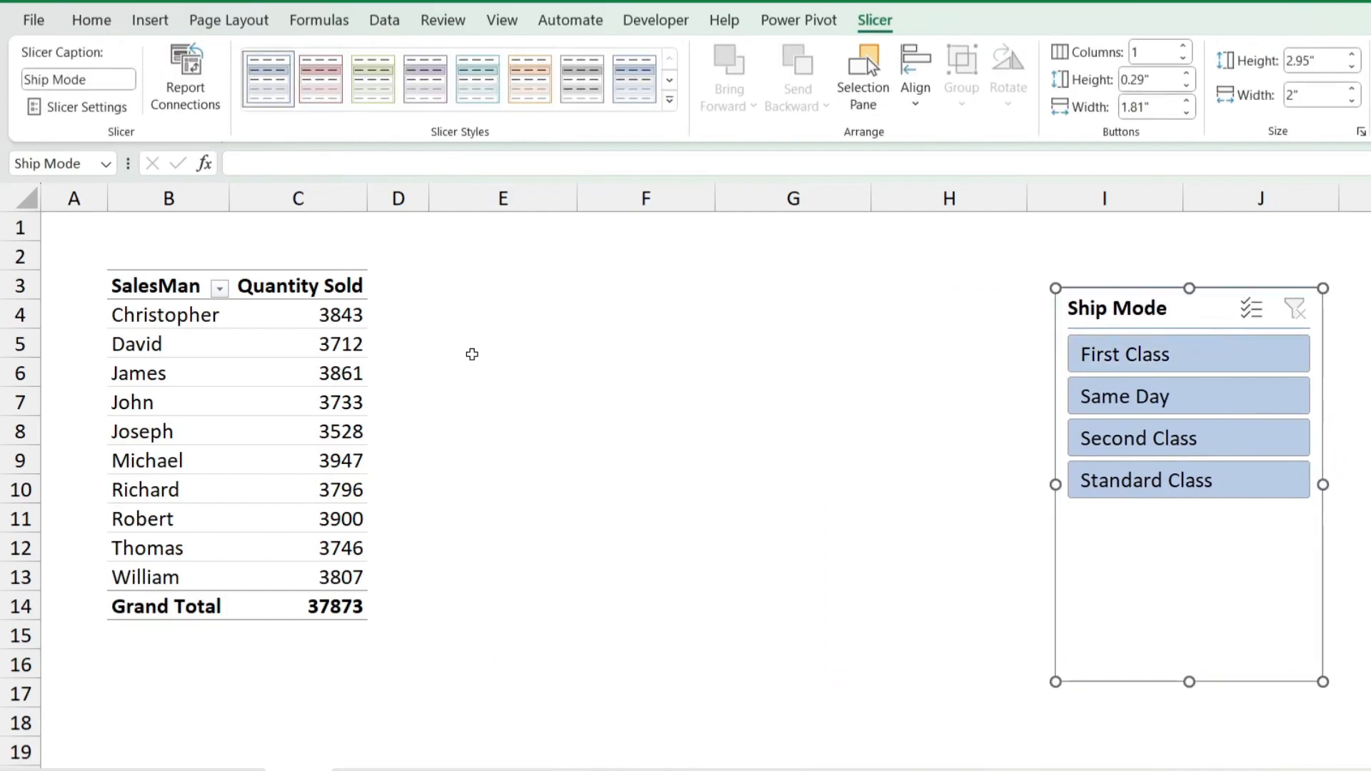
- Copy the entire SalesMan pivot table and paste the duplicate at cell E3 of the same sheet
key("ctrl+Page_Down")
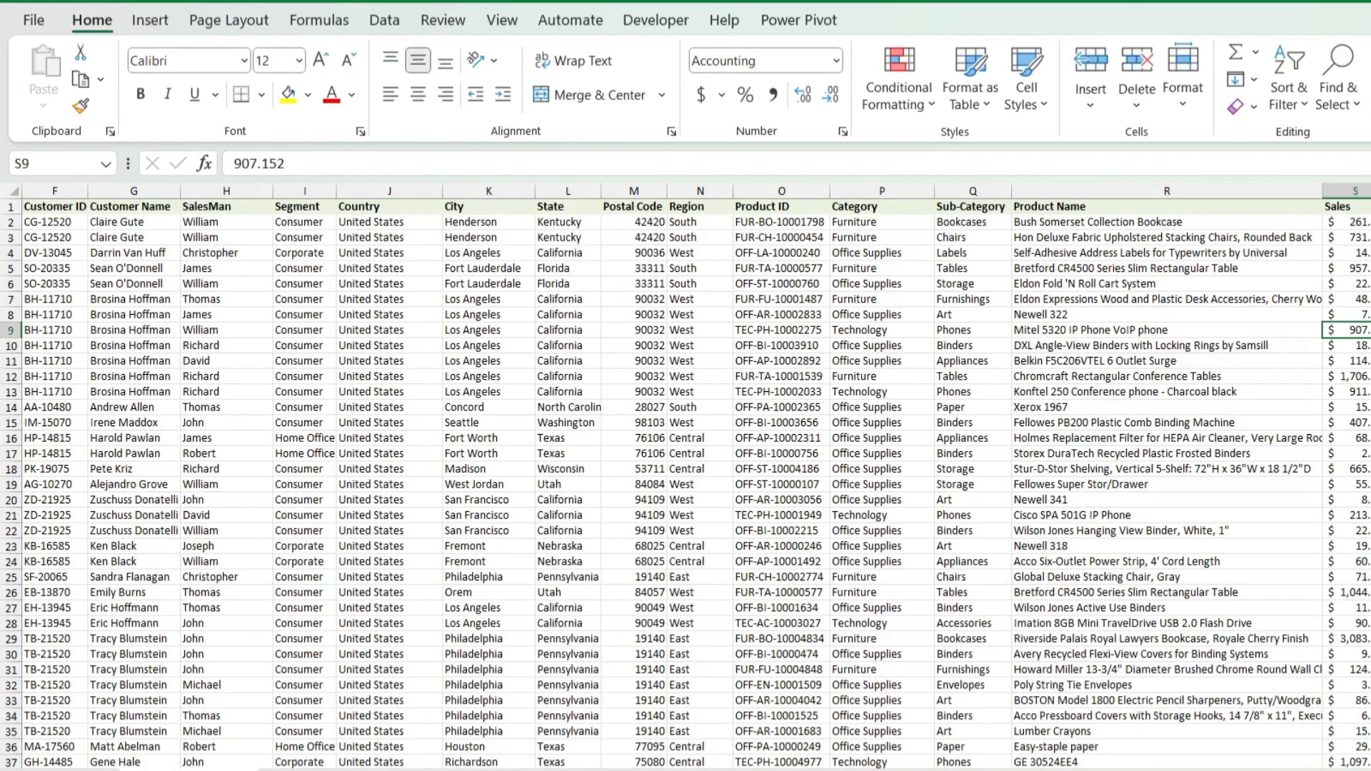
key("ctrl+Page_Up")
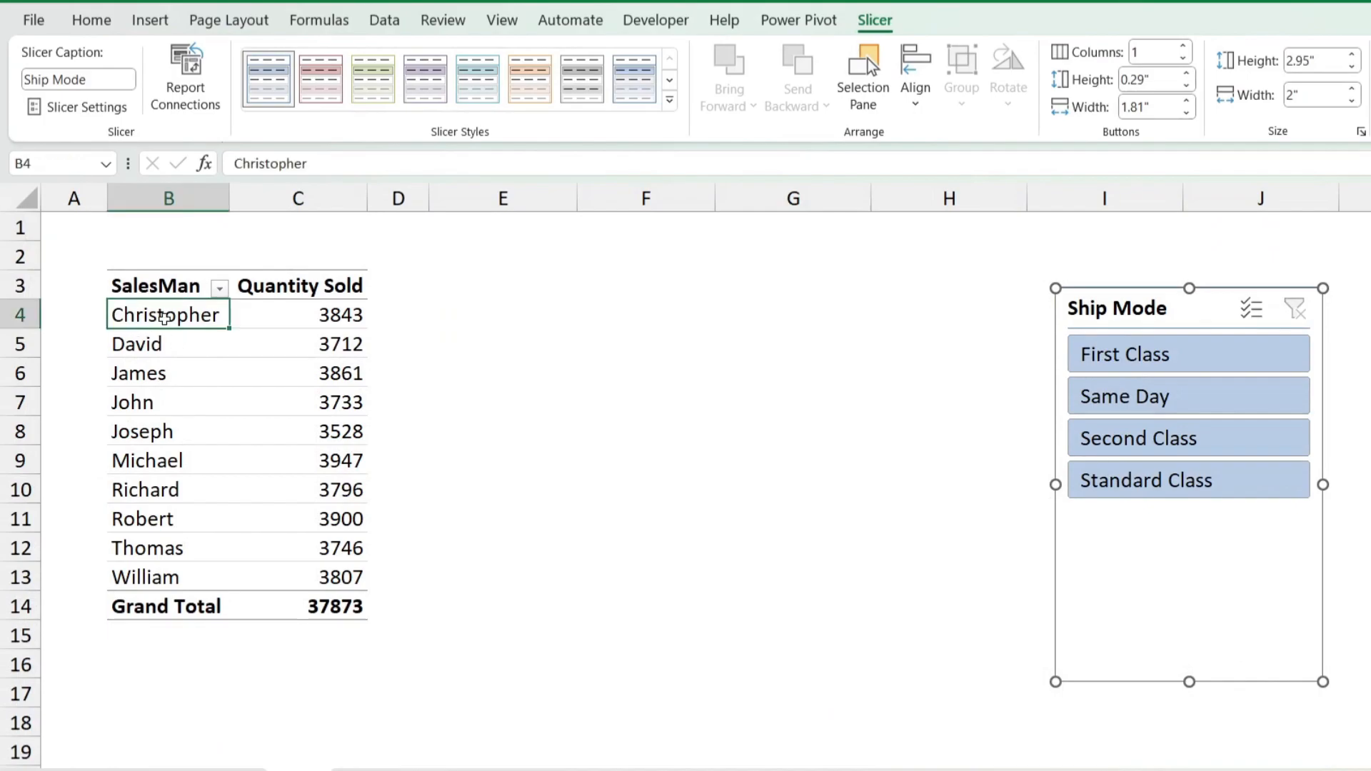
left_click(165, 319)
key("ctrl+a")
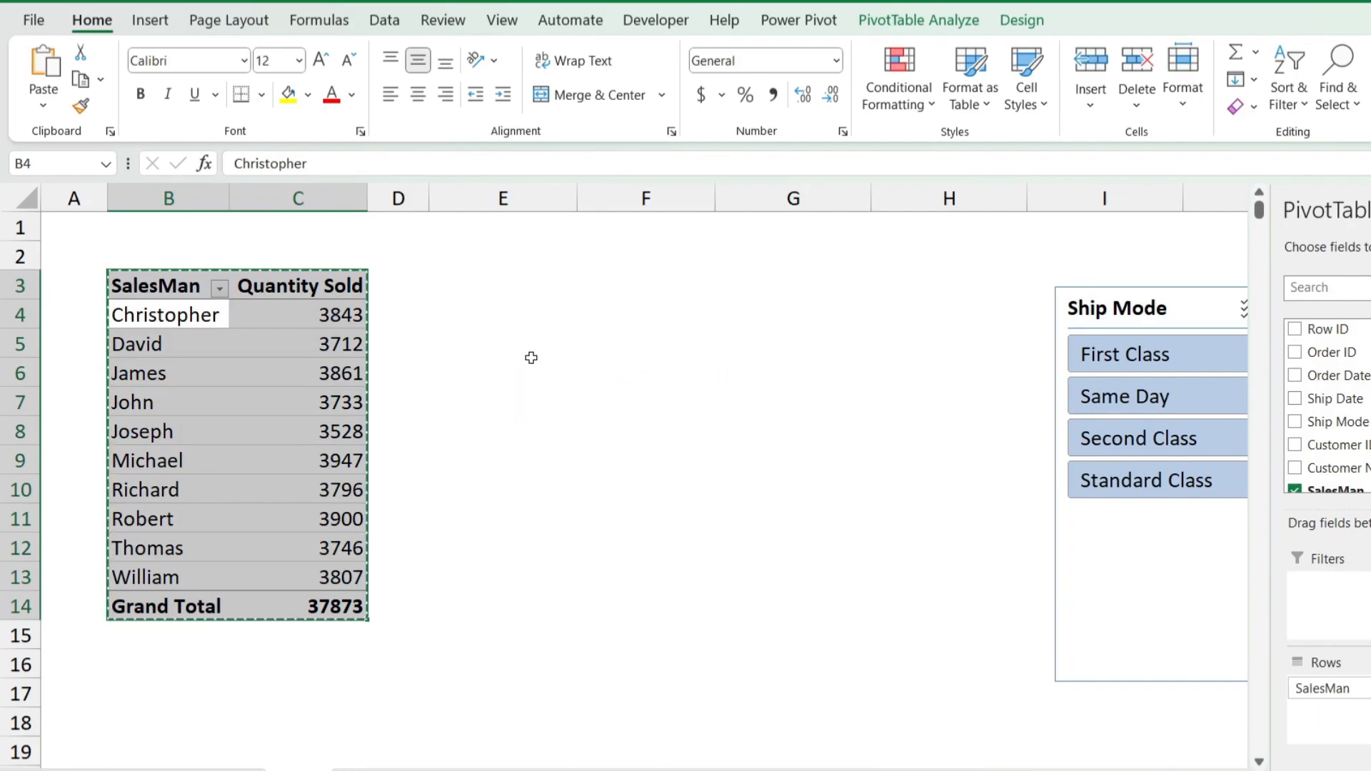
left_click(506, 289)
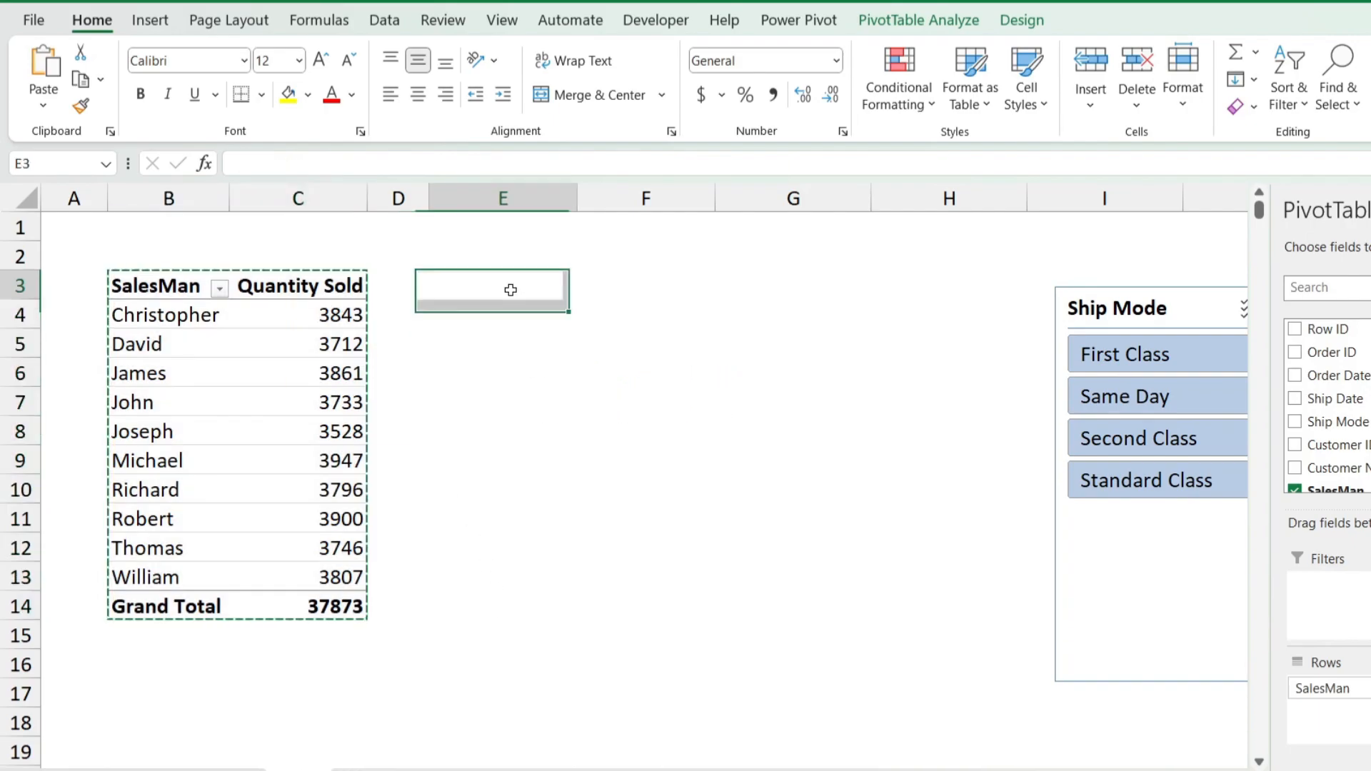
key("ctrl+v")
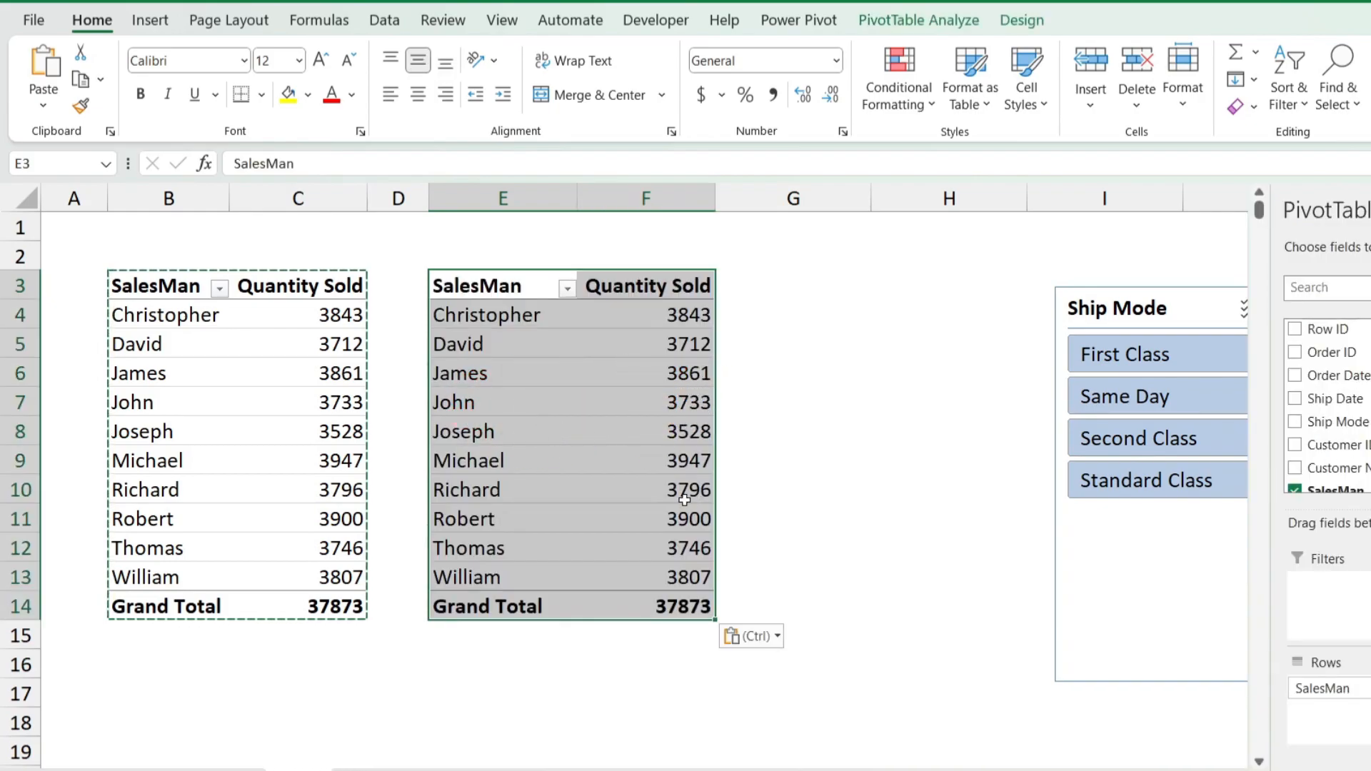
- Replace the SalesMan row field with Sub-Category in the copied pivot table, searching the field list for "ca"
left_click(464, 344)
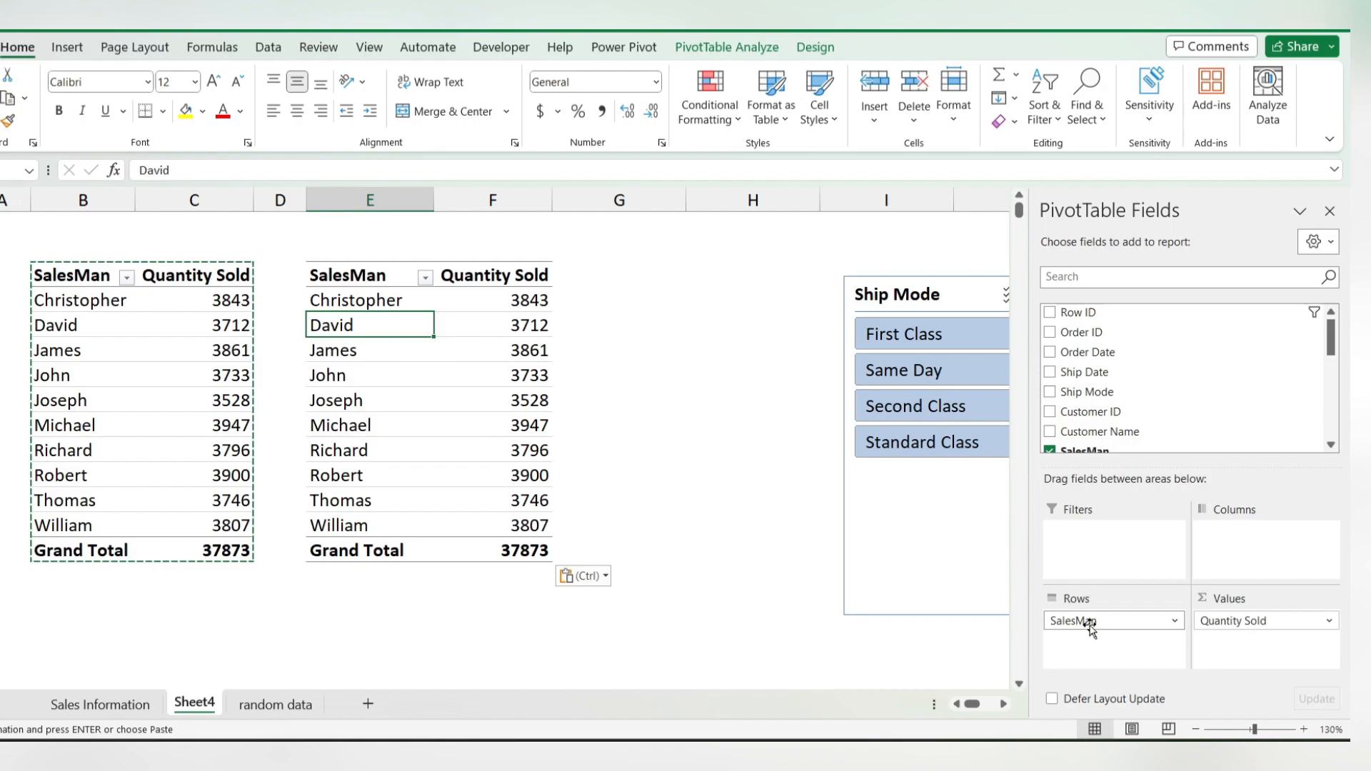
left_click_drag(1091, 627, 885, 638)
left_click(1140, 278)
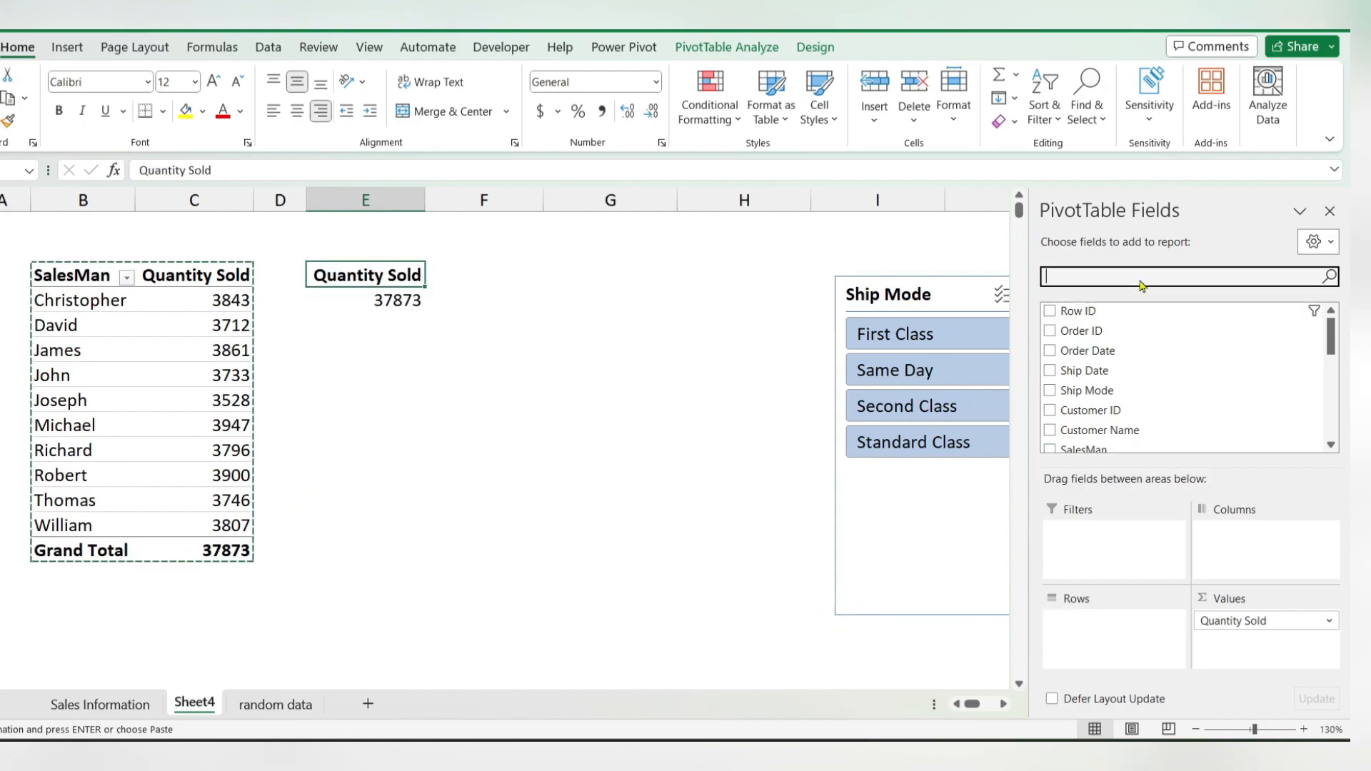
type("ca")
left_click_drag(1094, 333, 1126, 621)
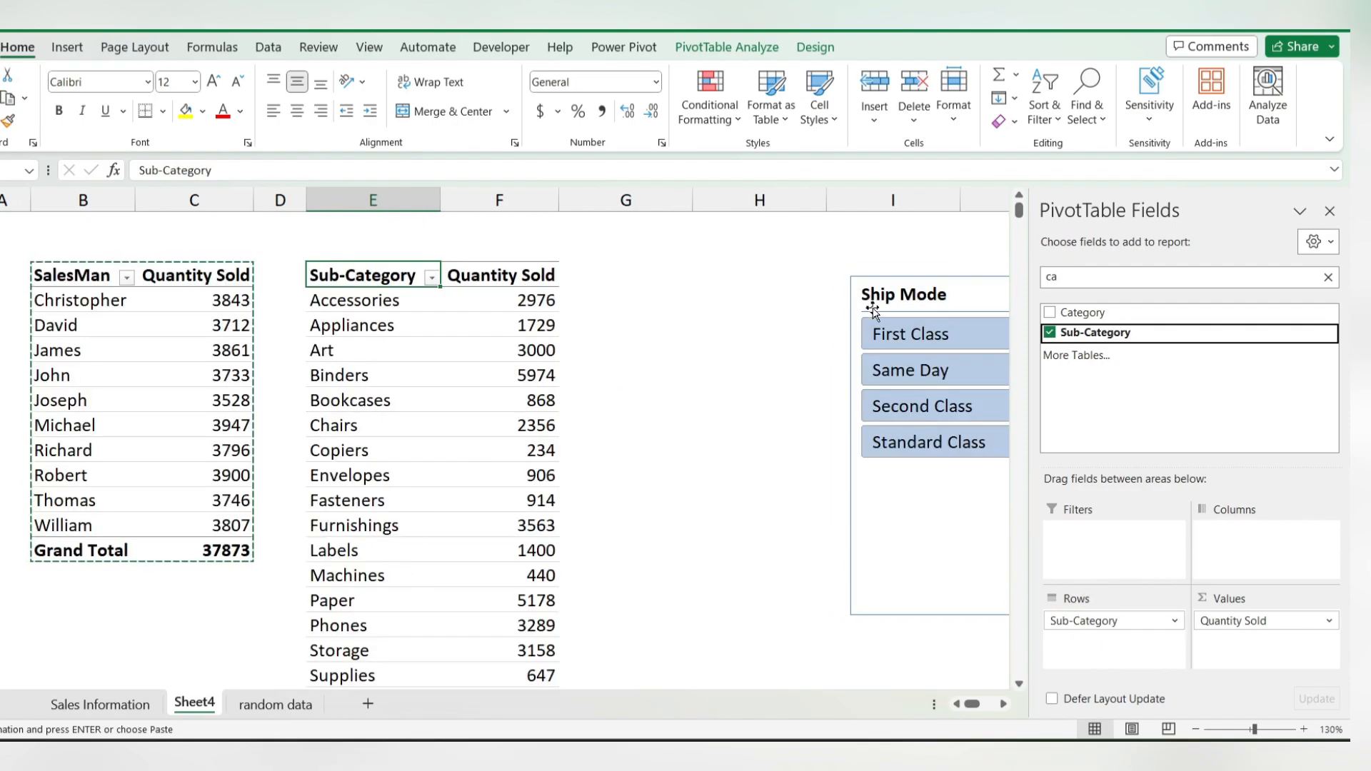
- Move the Ship Mode slicer beside the Sub-Category pivot table and confirm its report connections to both PivotTable4 and PivotTableoptions
left_click_drag(910, 294, 688, 263)
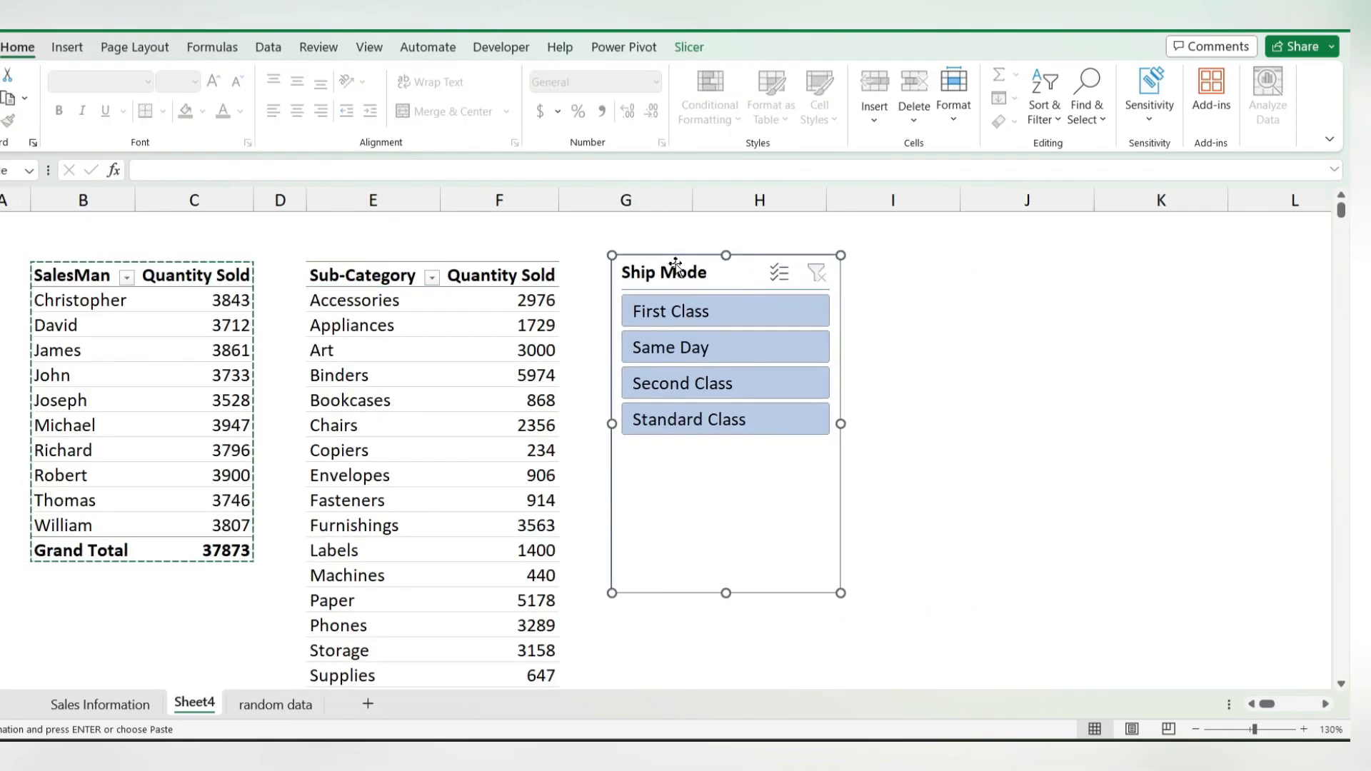
left_click(689, 46)
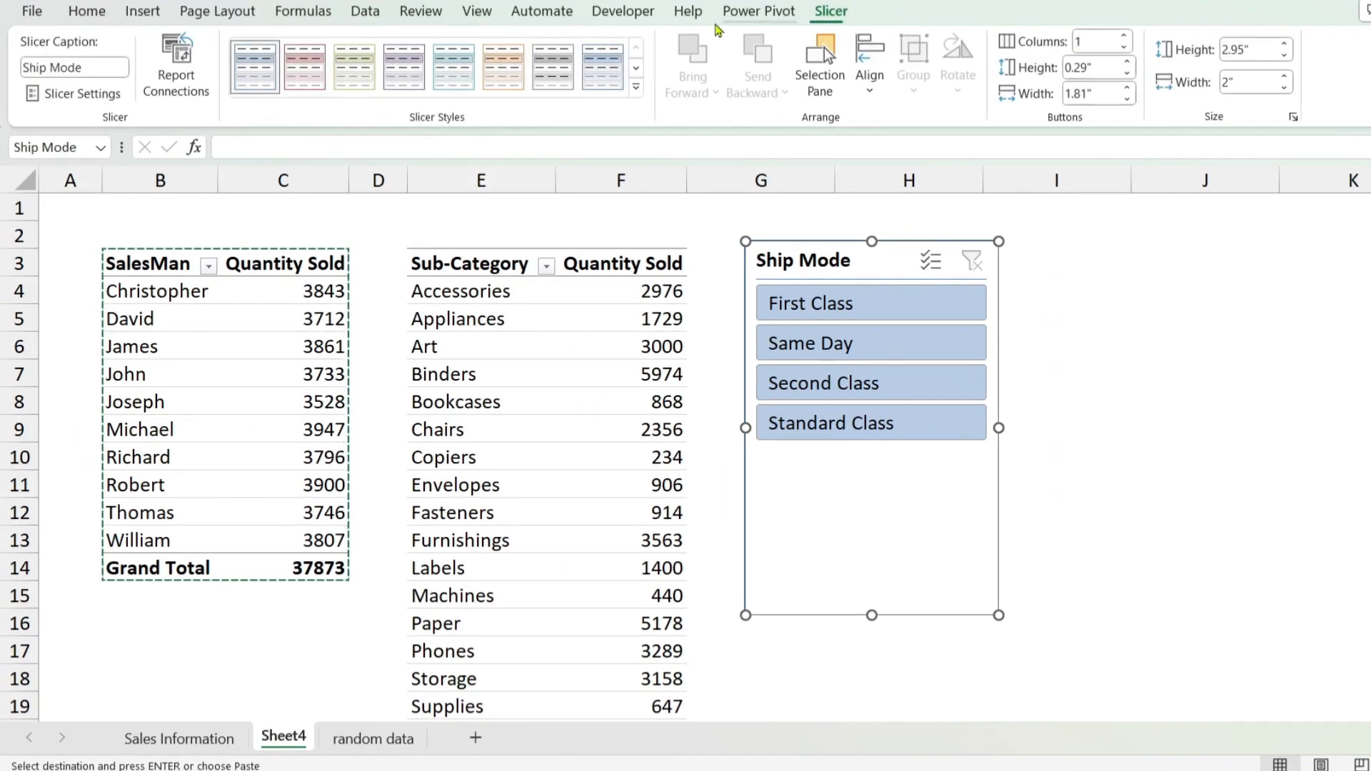
left_click(188, 81)
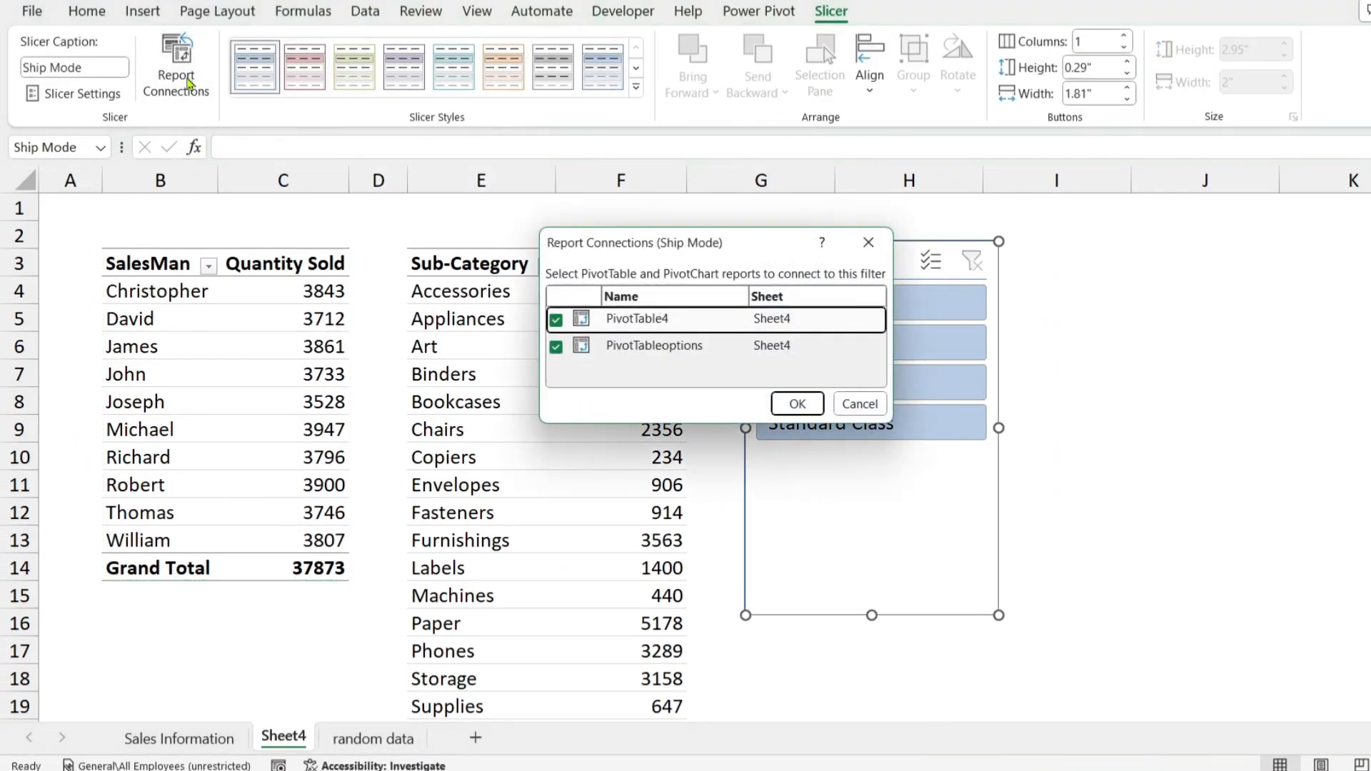
left_click_drag(652, 243, 784, 203)
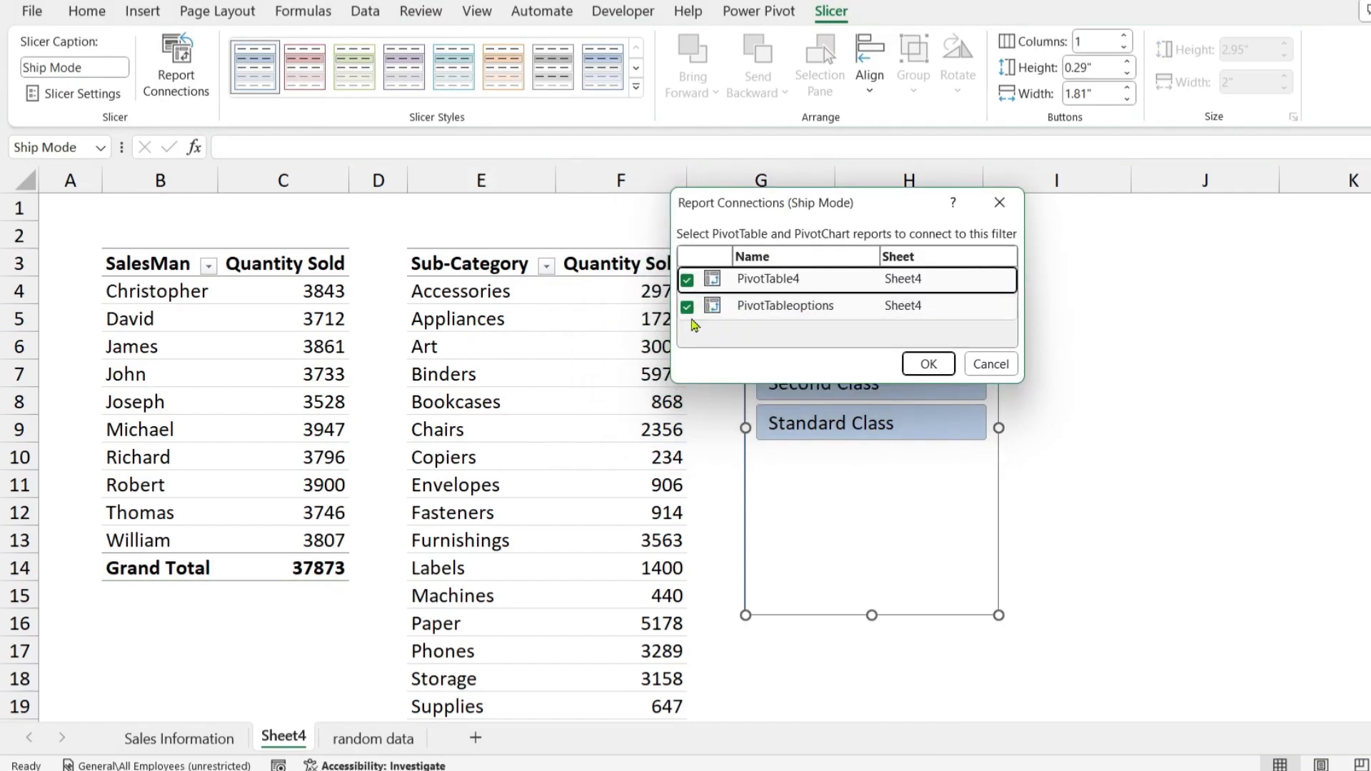
left_click(929, 364)
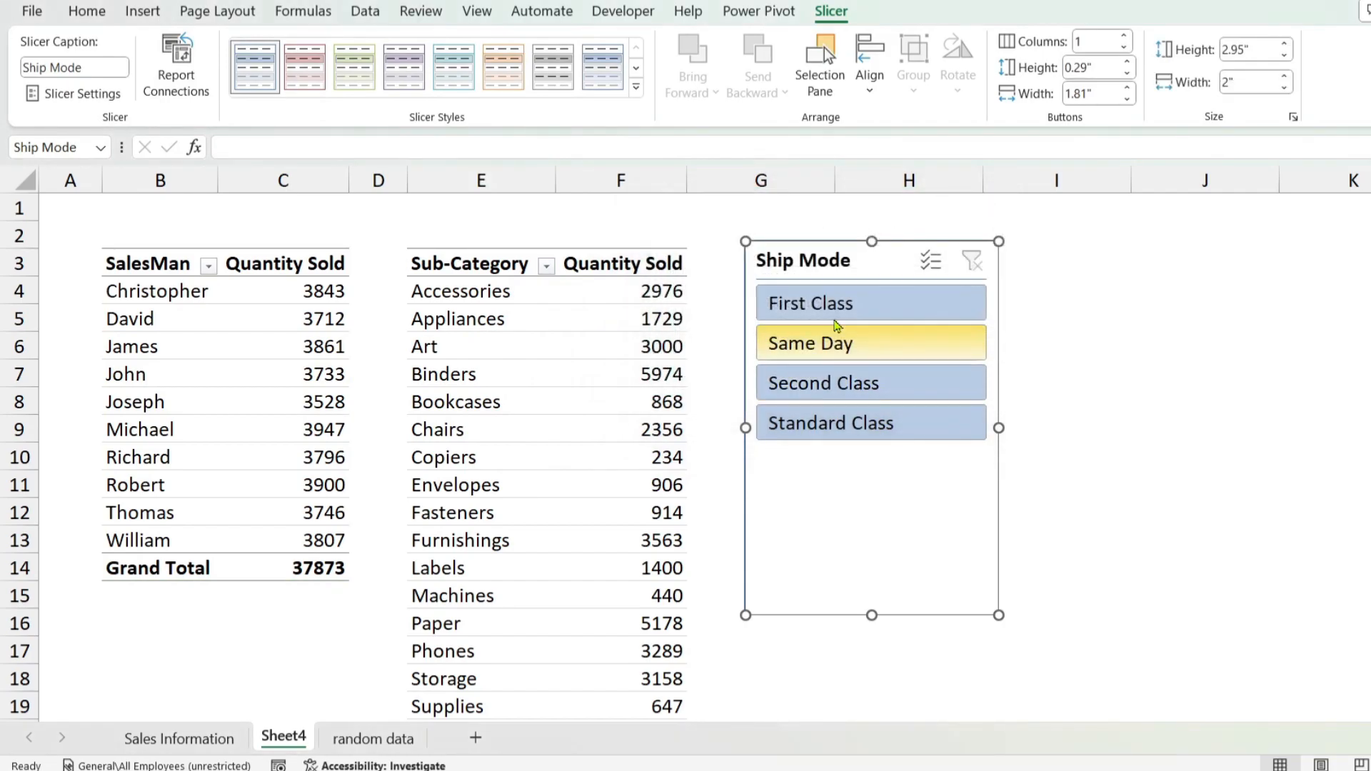
- Filter both pivot tables by First Class with the Ship Mode slicer
left_click(858, 305)
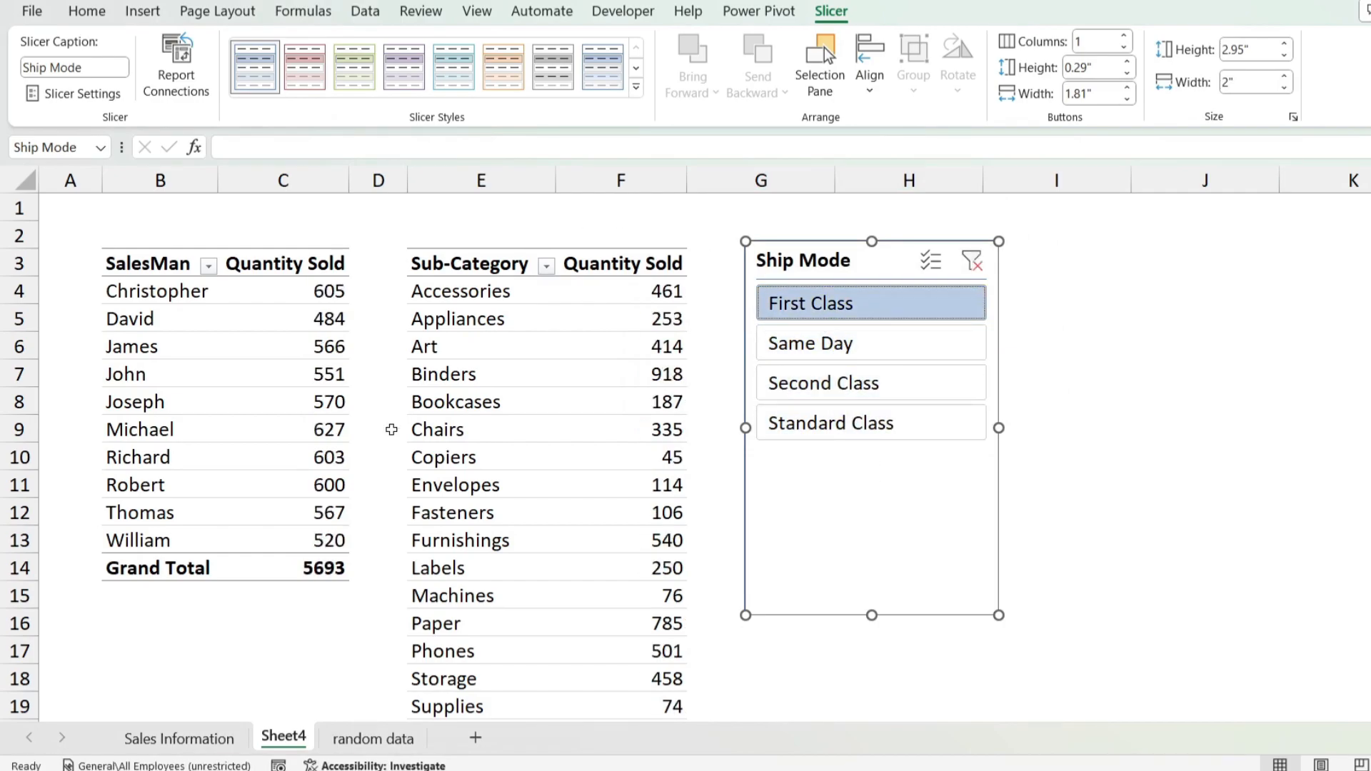
- Filter both pivot tables by Same Day and by Second Class in turn, and clear the Ship Mode filter
left_click(842, 346)
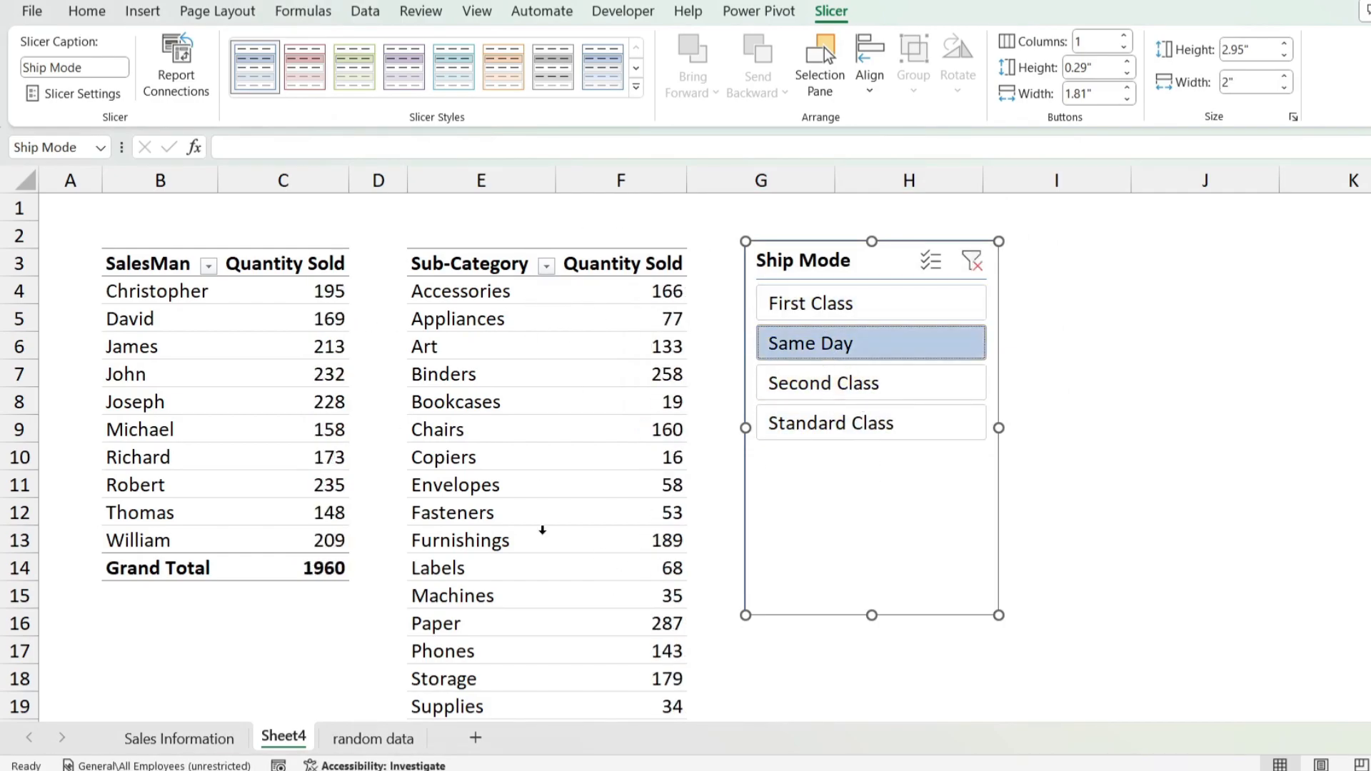
left_click(858, 383)
left_click(972, 261)
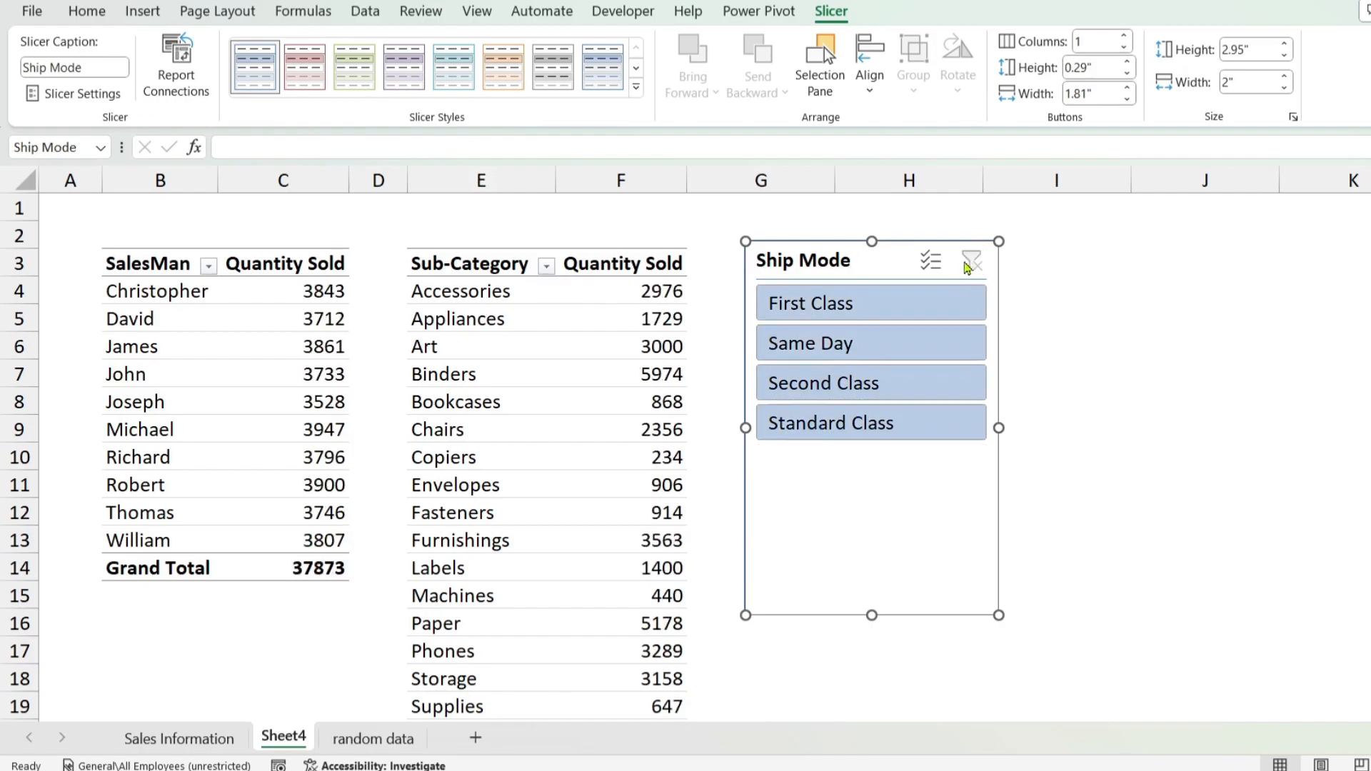
- Disconnect PivotTableoptions from the Ship Mode slicer in its report connections
left_click(176, 71)
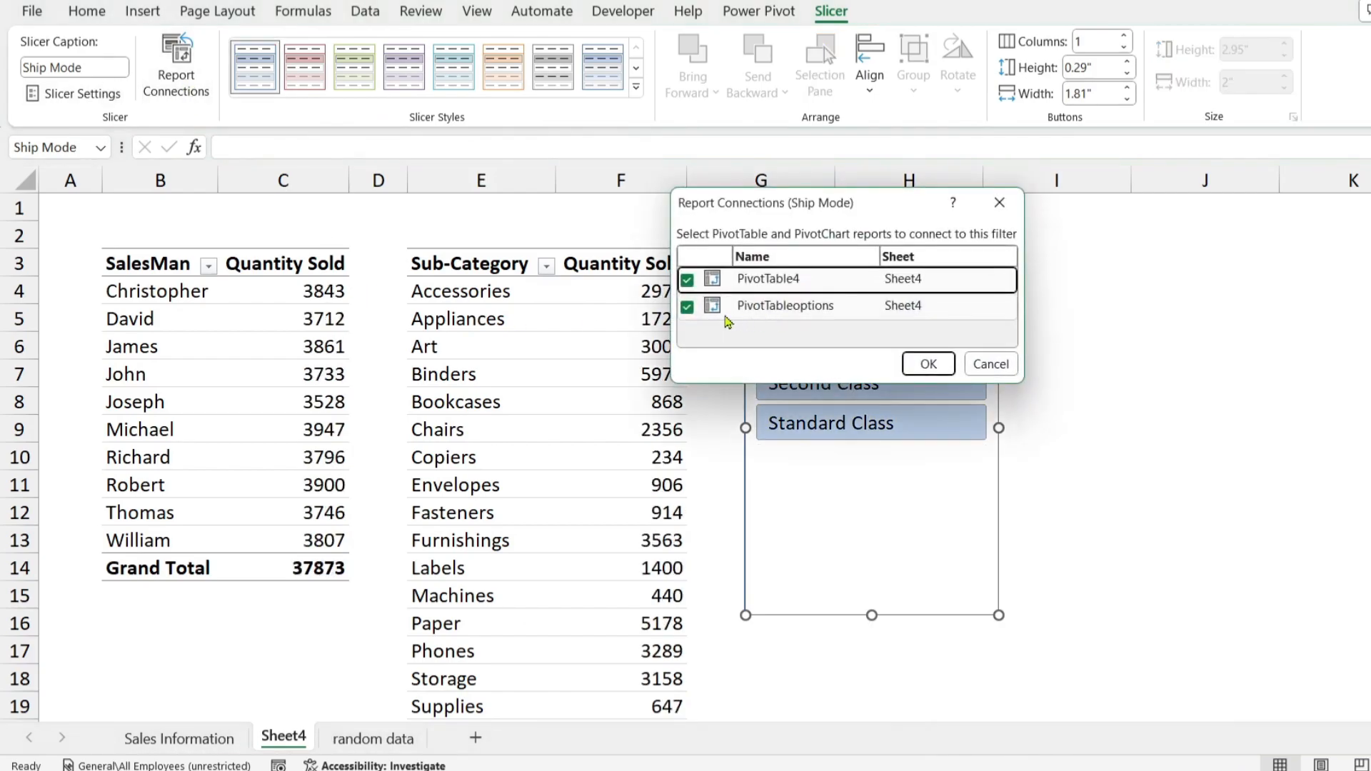
left_click(687, 307)
left_click(929, 363)
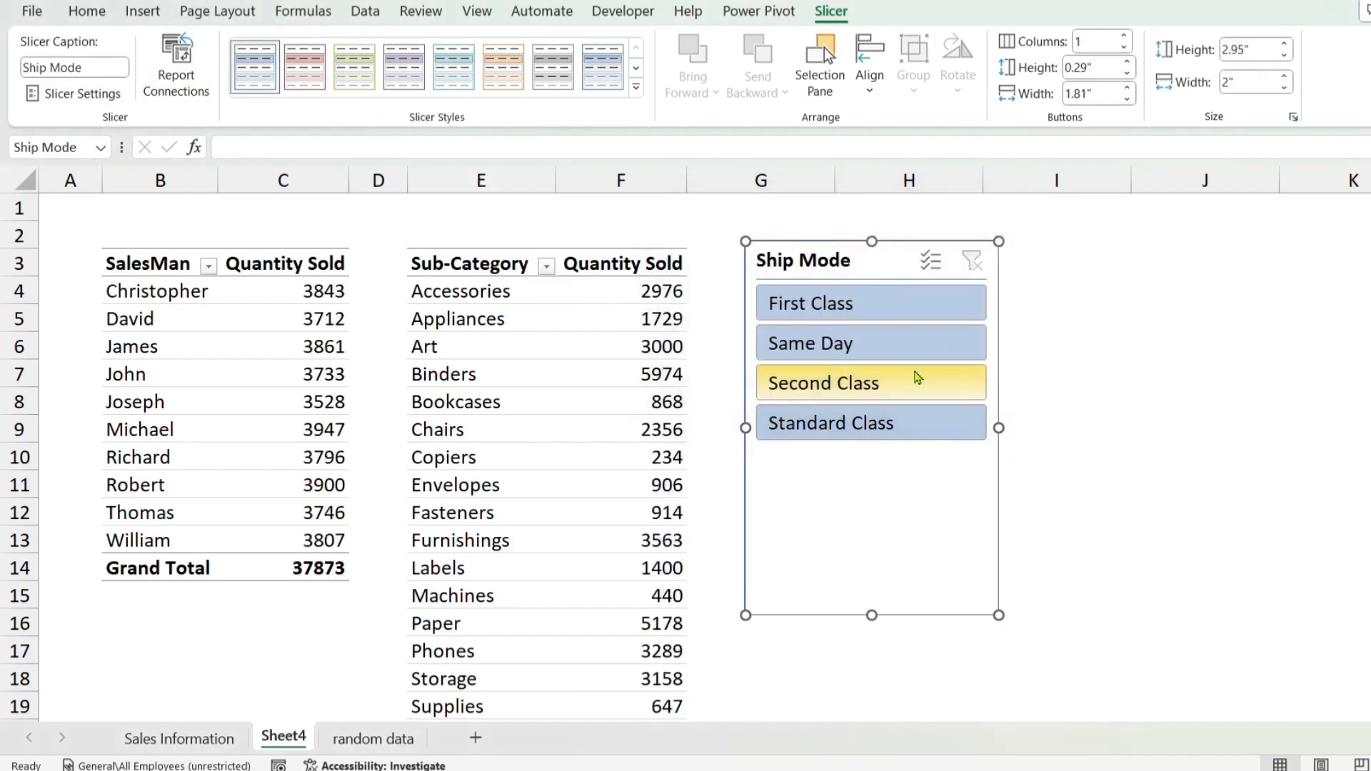
- Filter the Sub-Category pivot table by First Class, Same Day and Second Class in turn, and clear the slicer filter
left_click(775, 306)
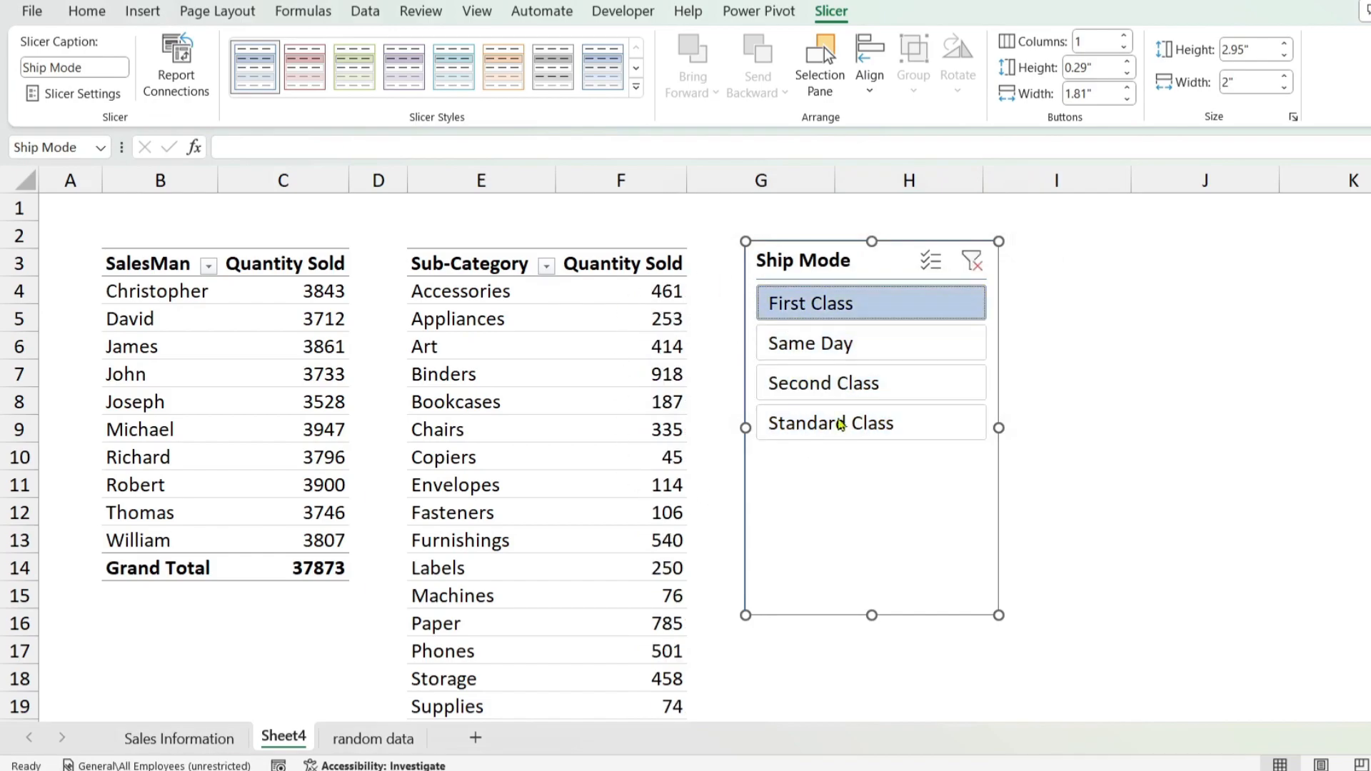
mouse_move(641, 507)
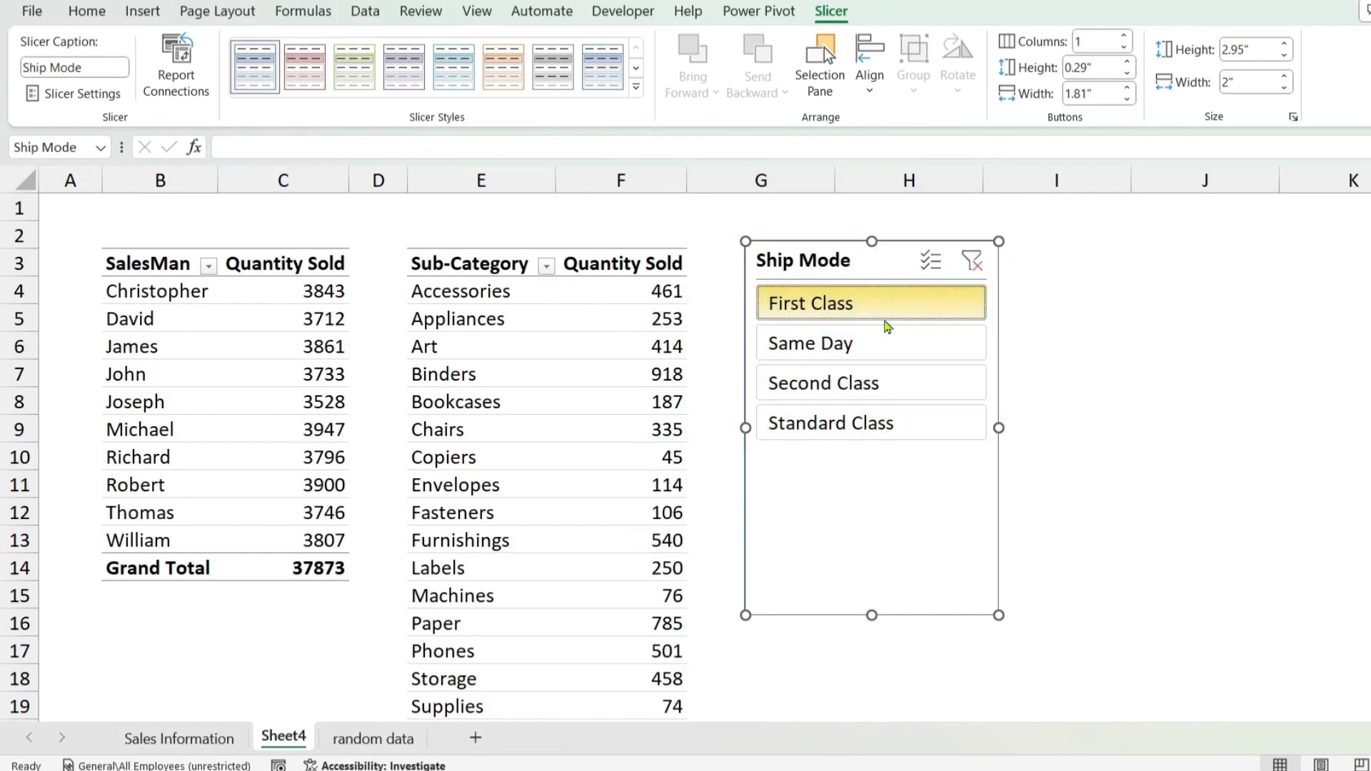
left_click(853, 346)
left_click(791, 391)
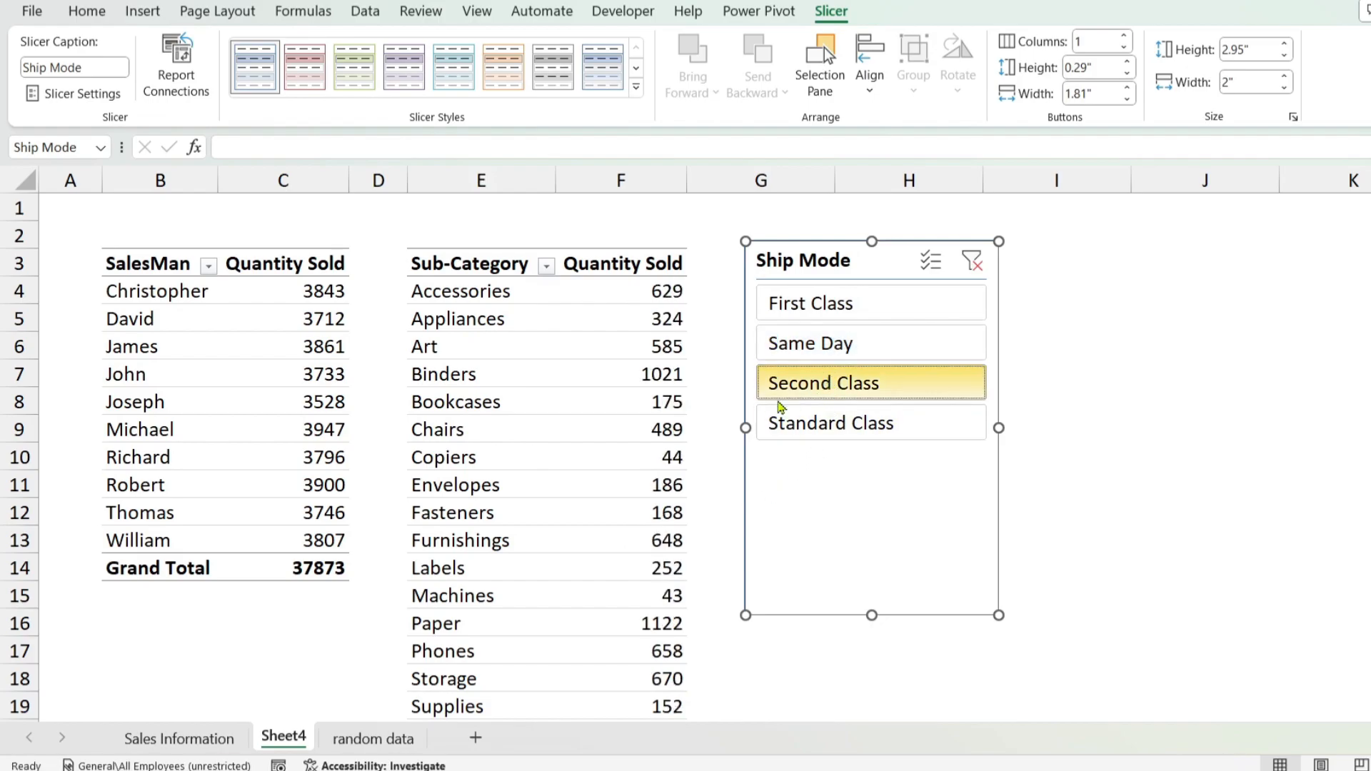
left_click(969, 266)
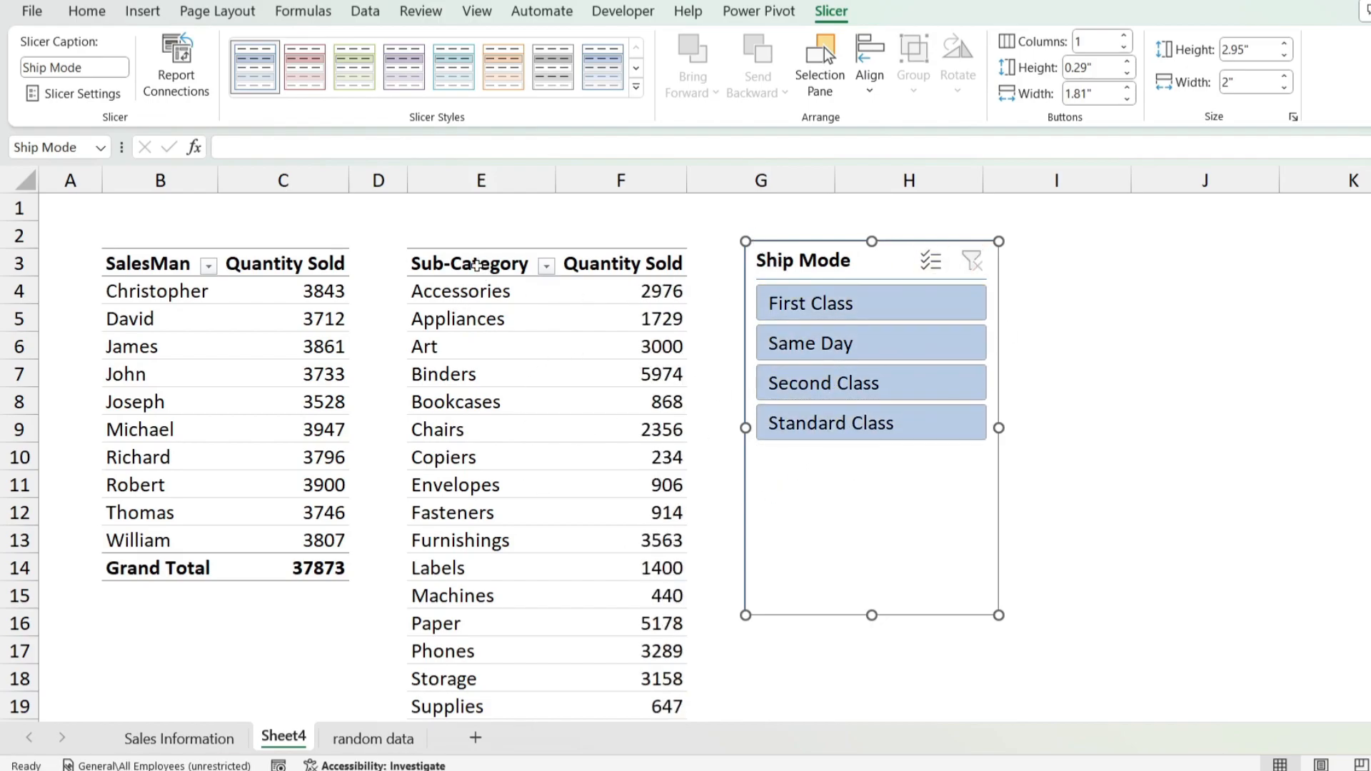
- Copy the entire SalesMan pivot table and paste the duplicate at cell B17 of the same sheet
left_click(476, 265)
left_click_drag(143, 267, 327, 566)
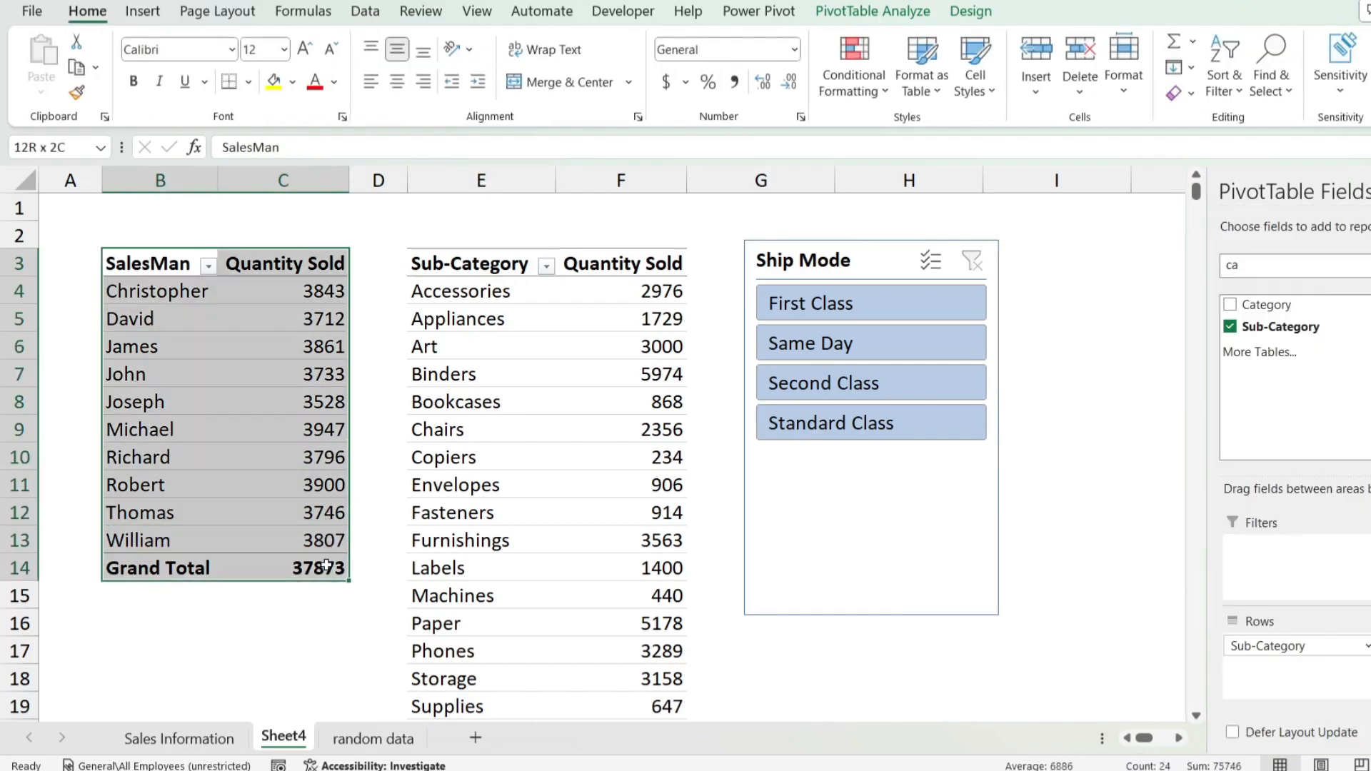
key("ctrl+c")
scroll(355, 514, "down", 4)
left_click(135, 315)
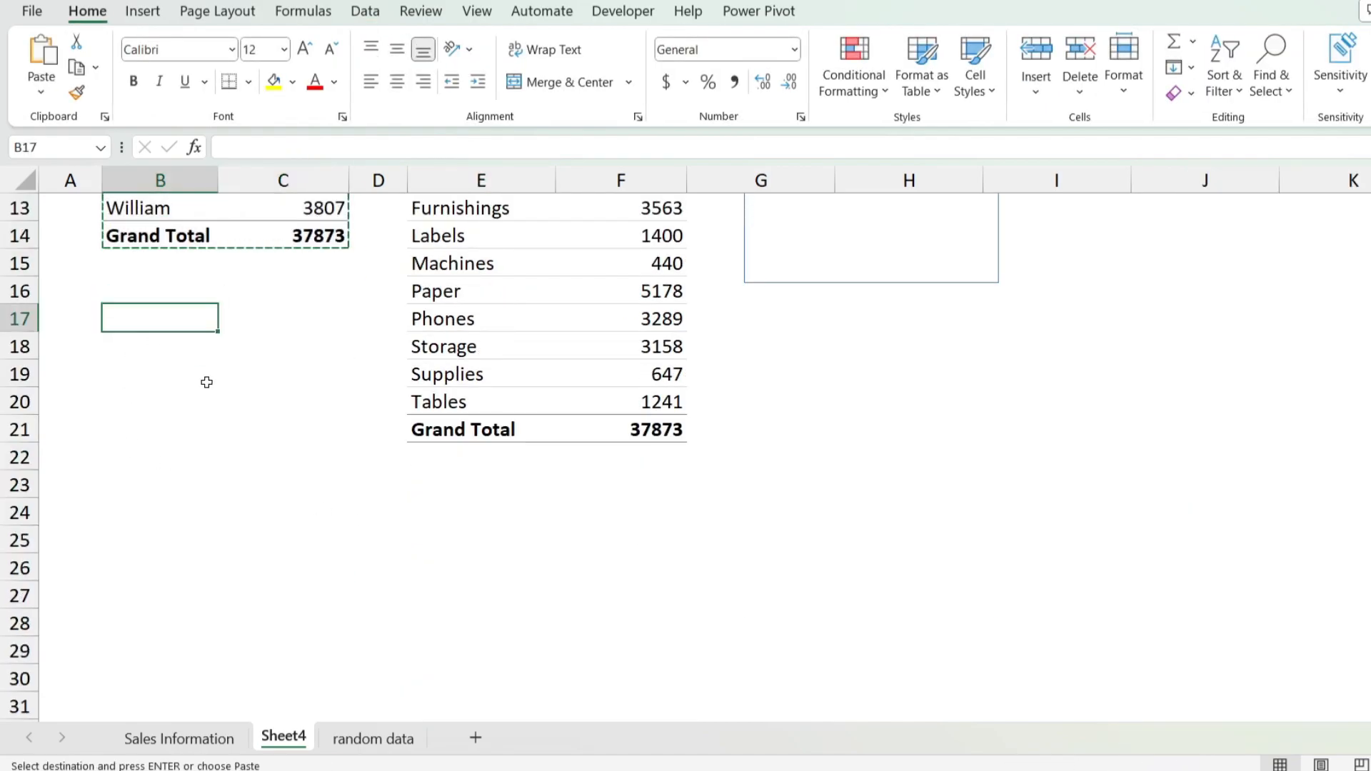
key("ctrl+v")
scroll(281, 464, "up", 4)
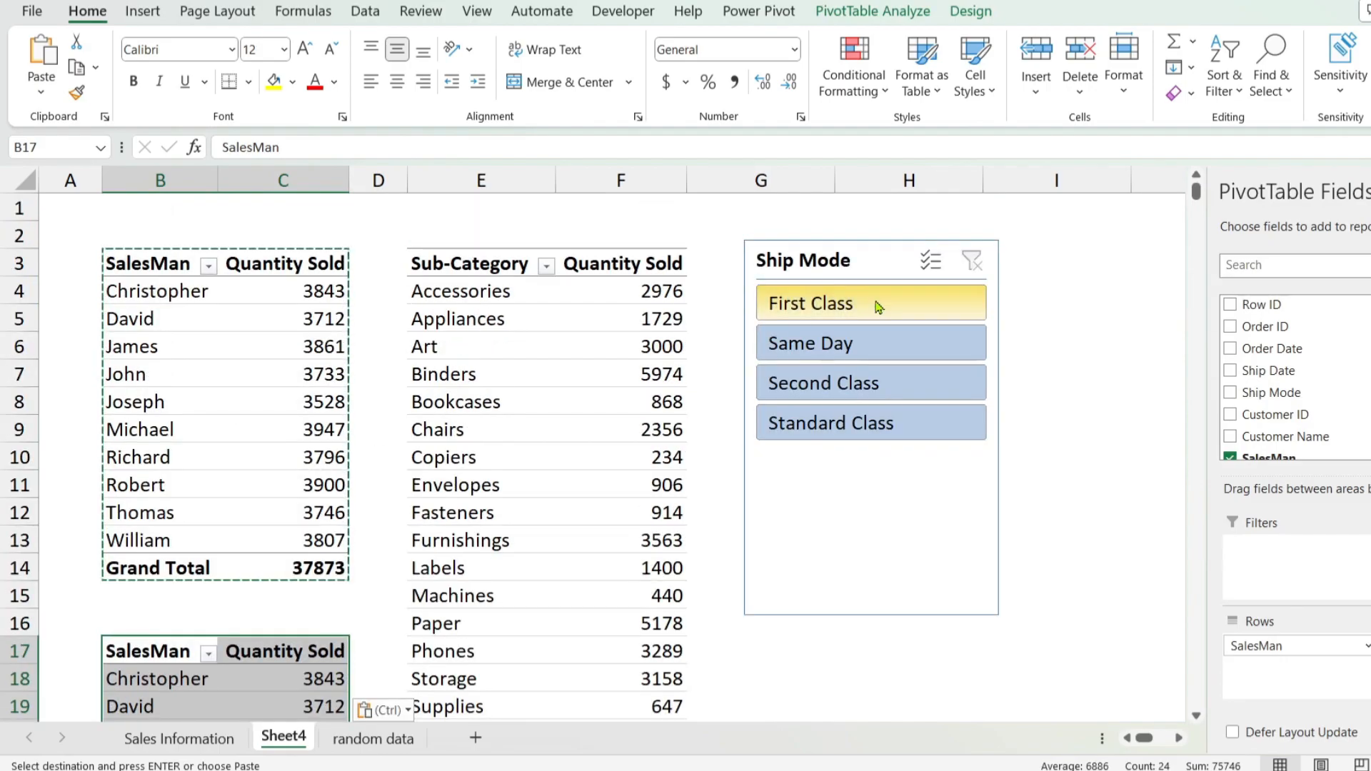
- Test the Ship Mode slicer with First Class and Same Day, and clear its filter
left_click(878, 309)
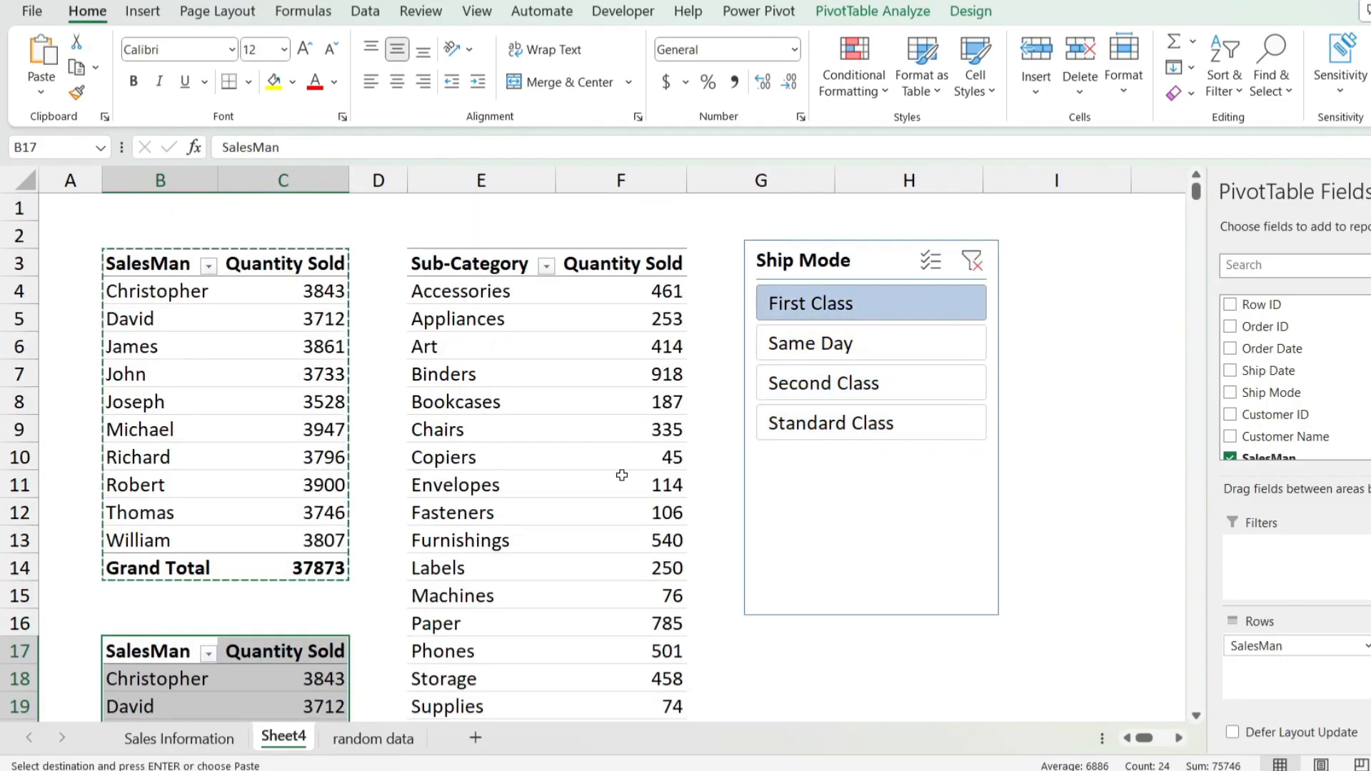
left_click(872, 346)
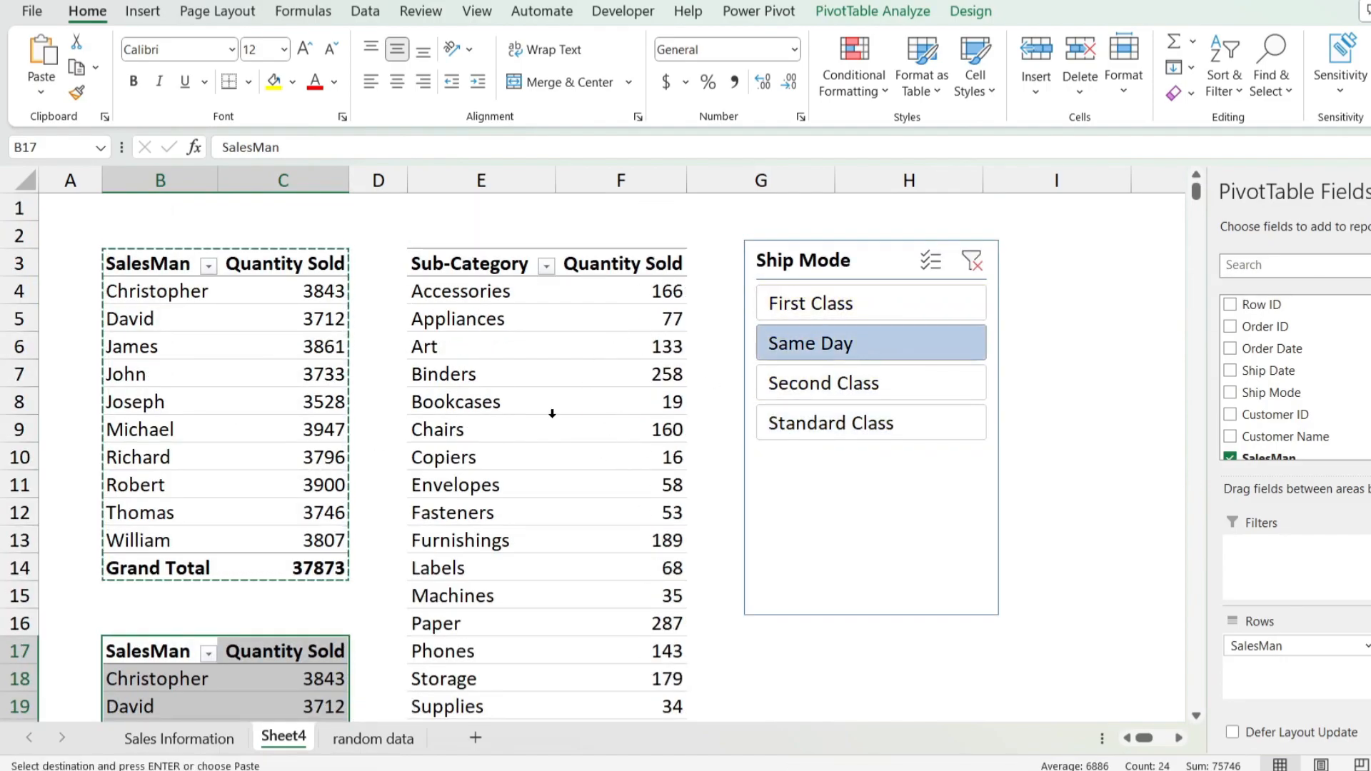
key("Escape")
left_click(972, 260)
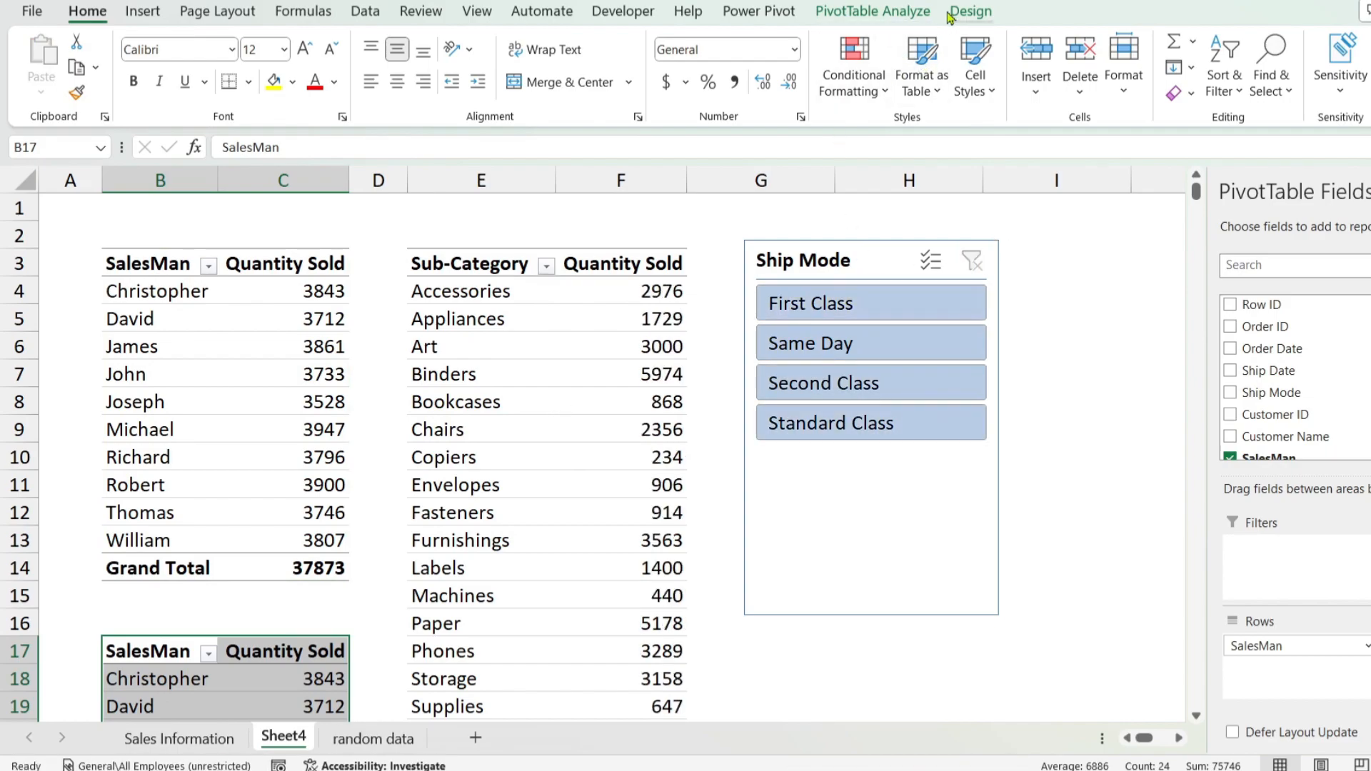
- Connect the Ship Mode slicer to PivotTable5 and PivotTableoptions in addition to PivotTable4
left_click(855, 251)
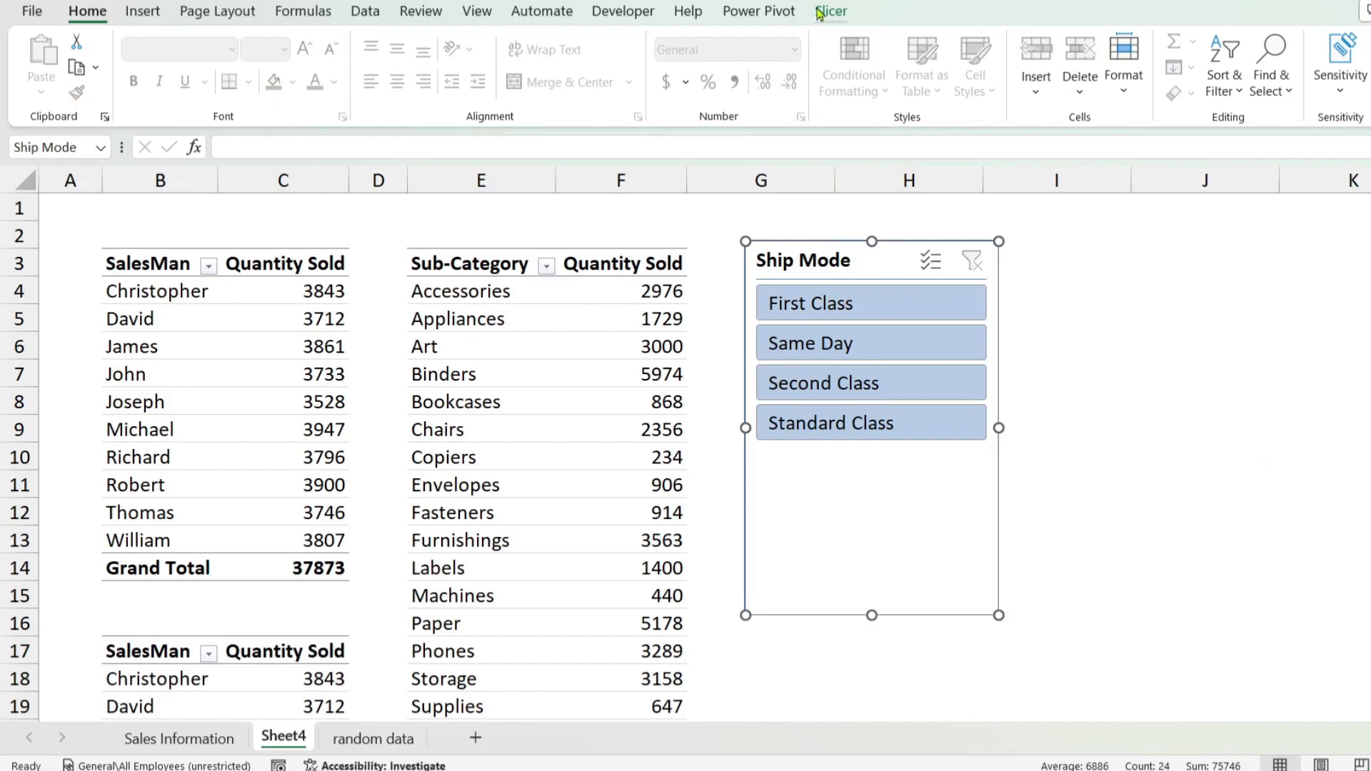
left_click(831, 11)
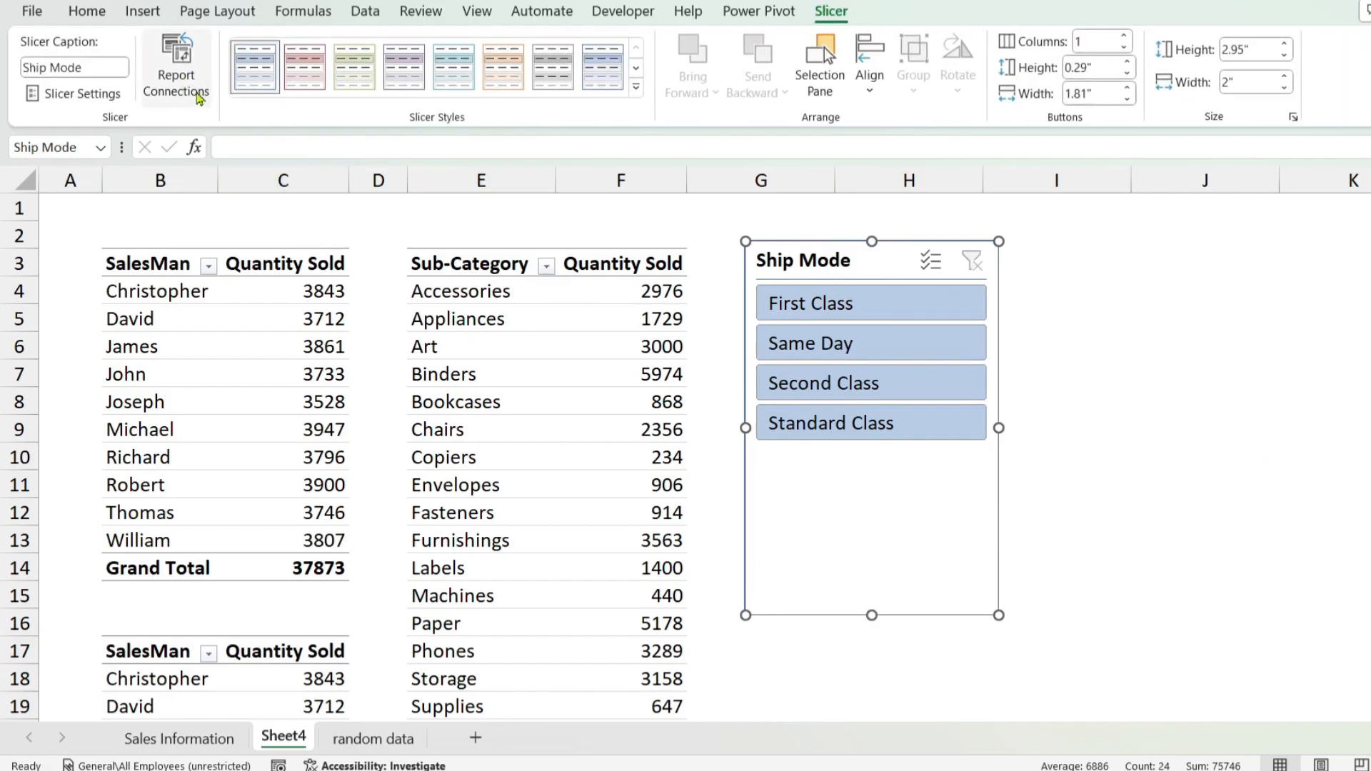
left_click(178, 72)
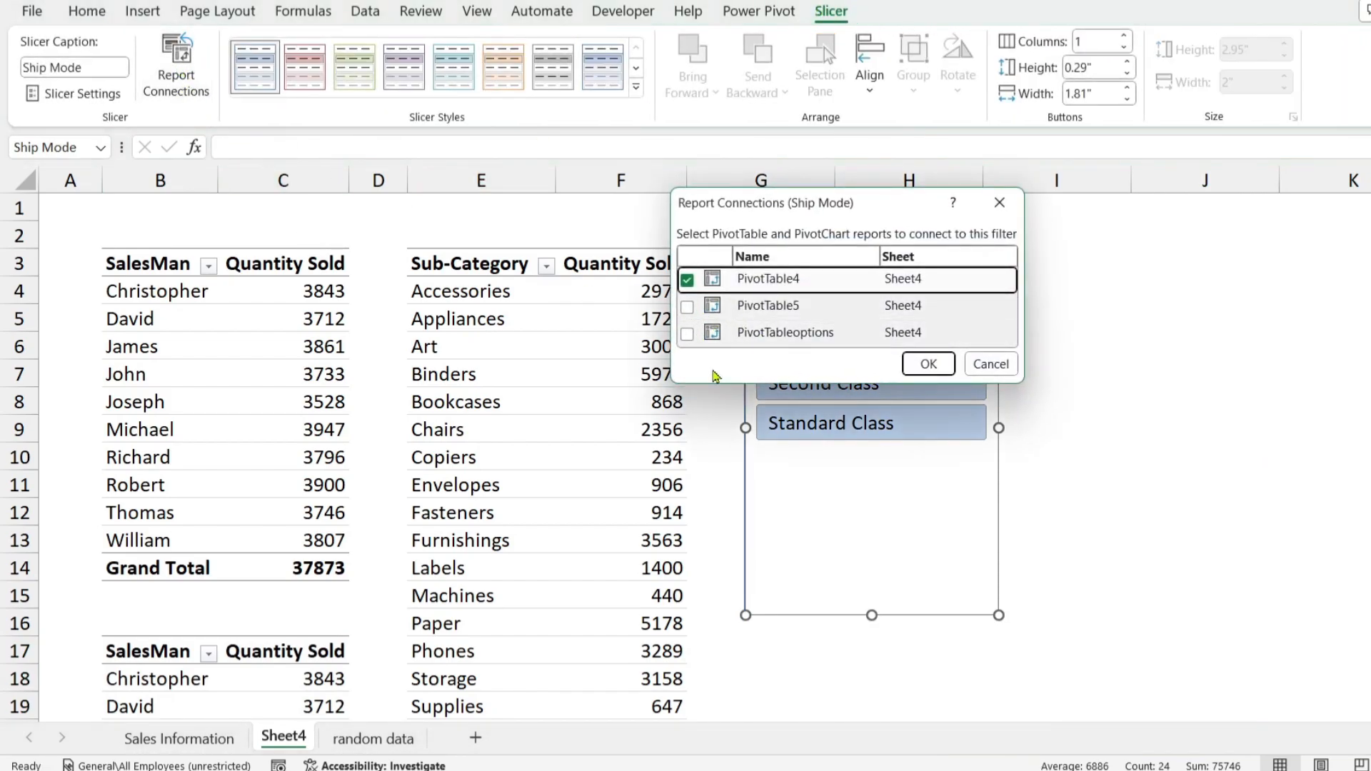
left_click(687, 307)
left_click(688, 334)
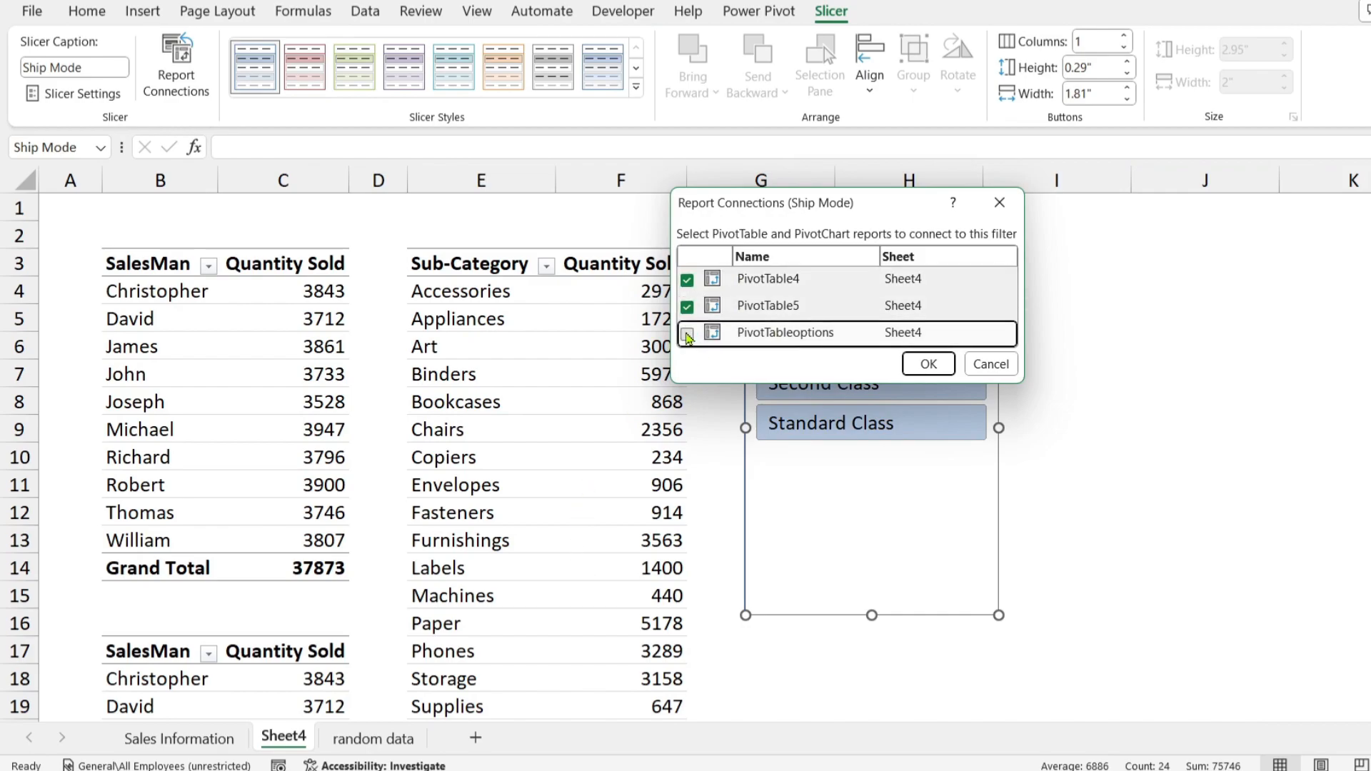
left_click(928, 364)
- Filter all three pivot tables by each Ship Mode item in turn, and clear the filter
left_click(935, 305)
left_click(876, 352)
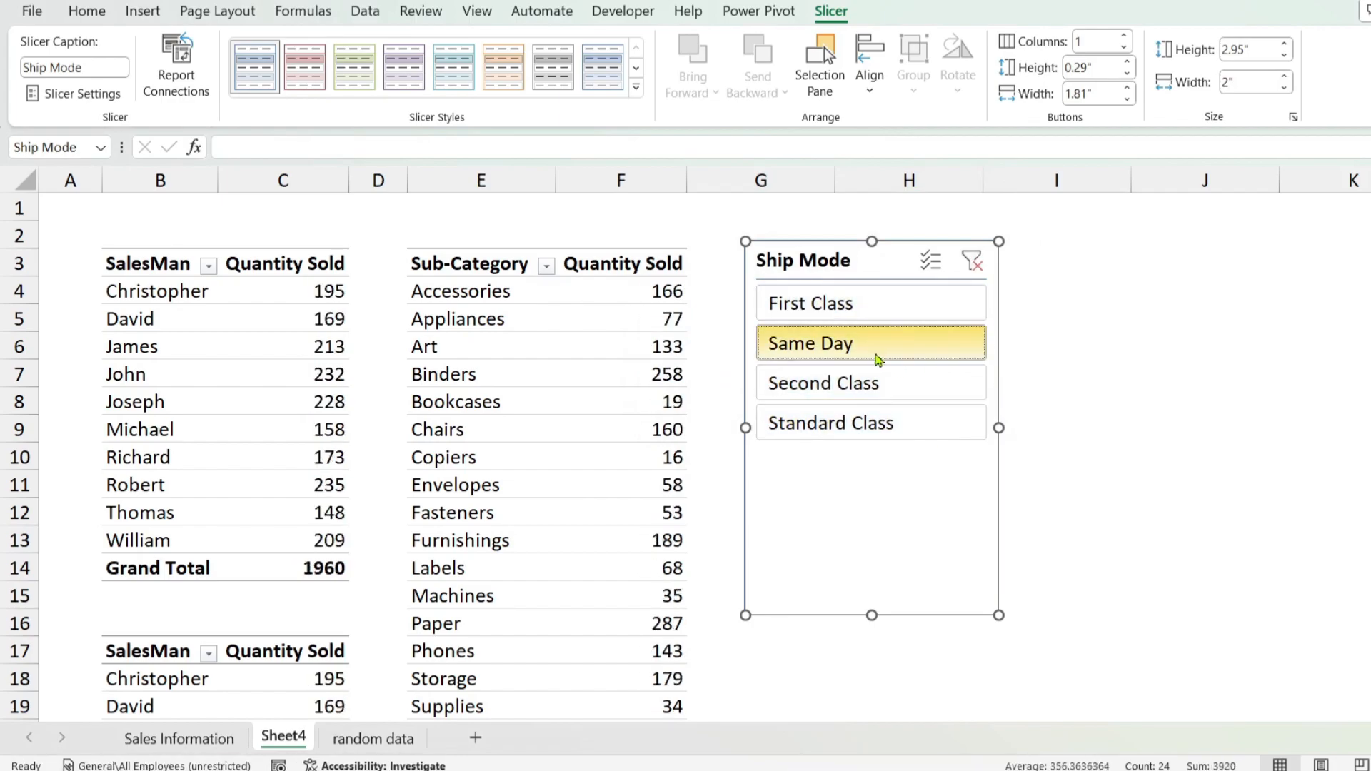
left_click(851, 396)
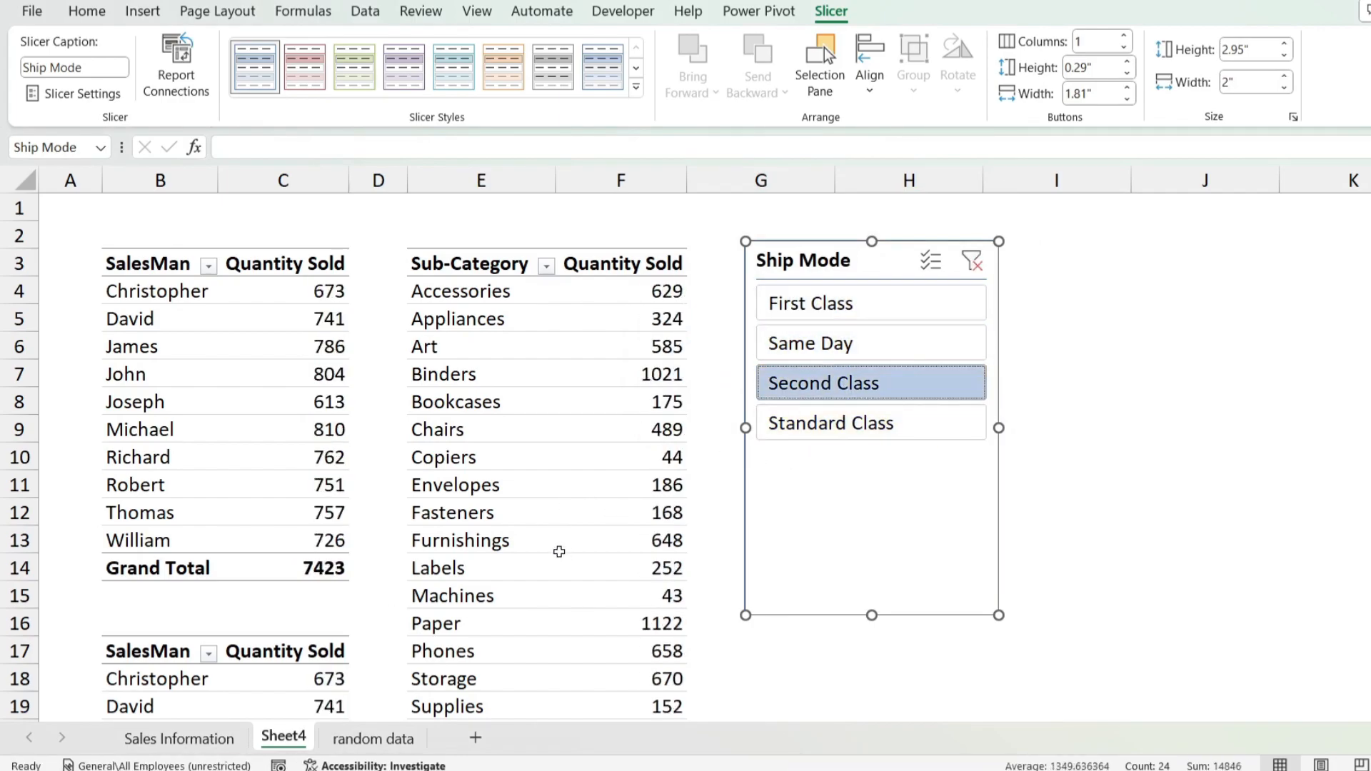
left_click(851, 422)
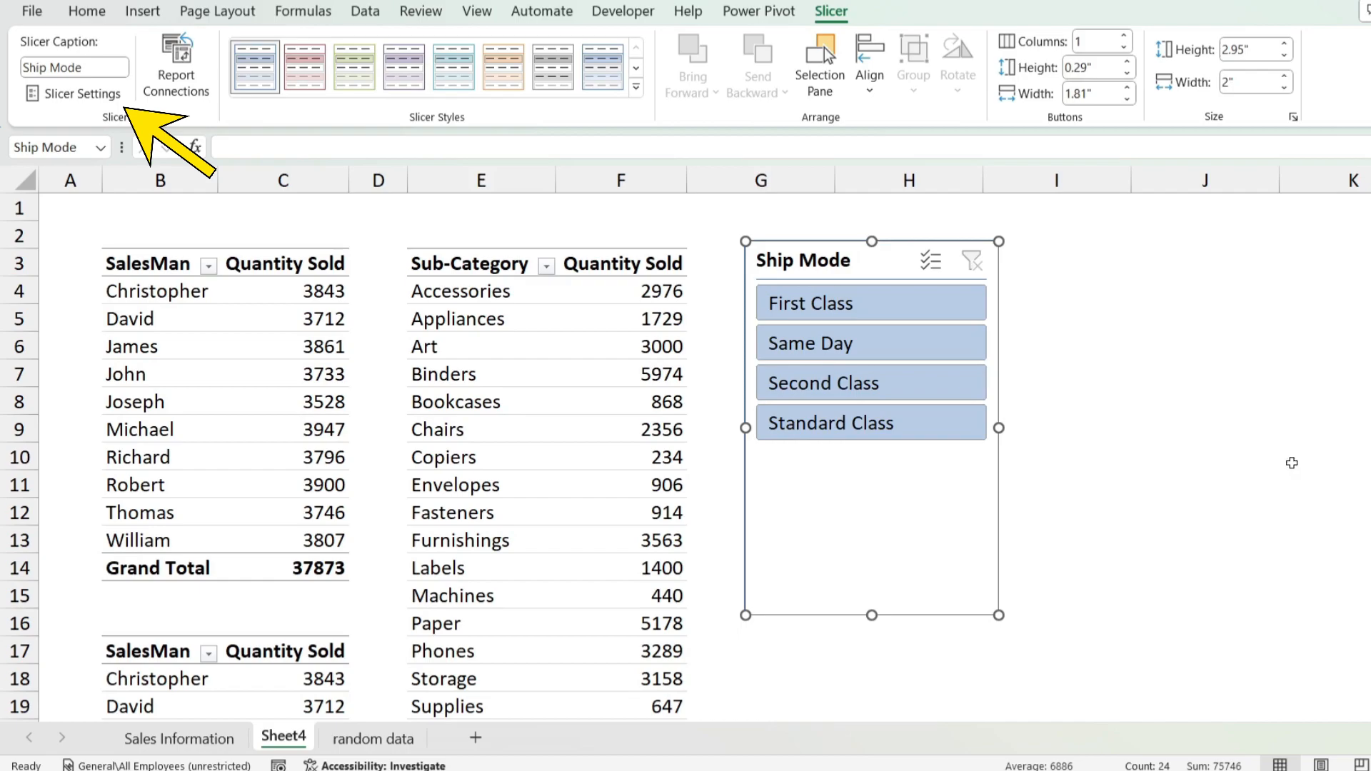
- Hide the Ship Mode slicer's header through its slicer settings
left_click(75, 93)
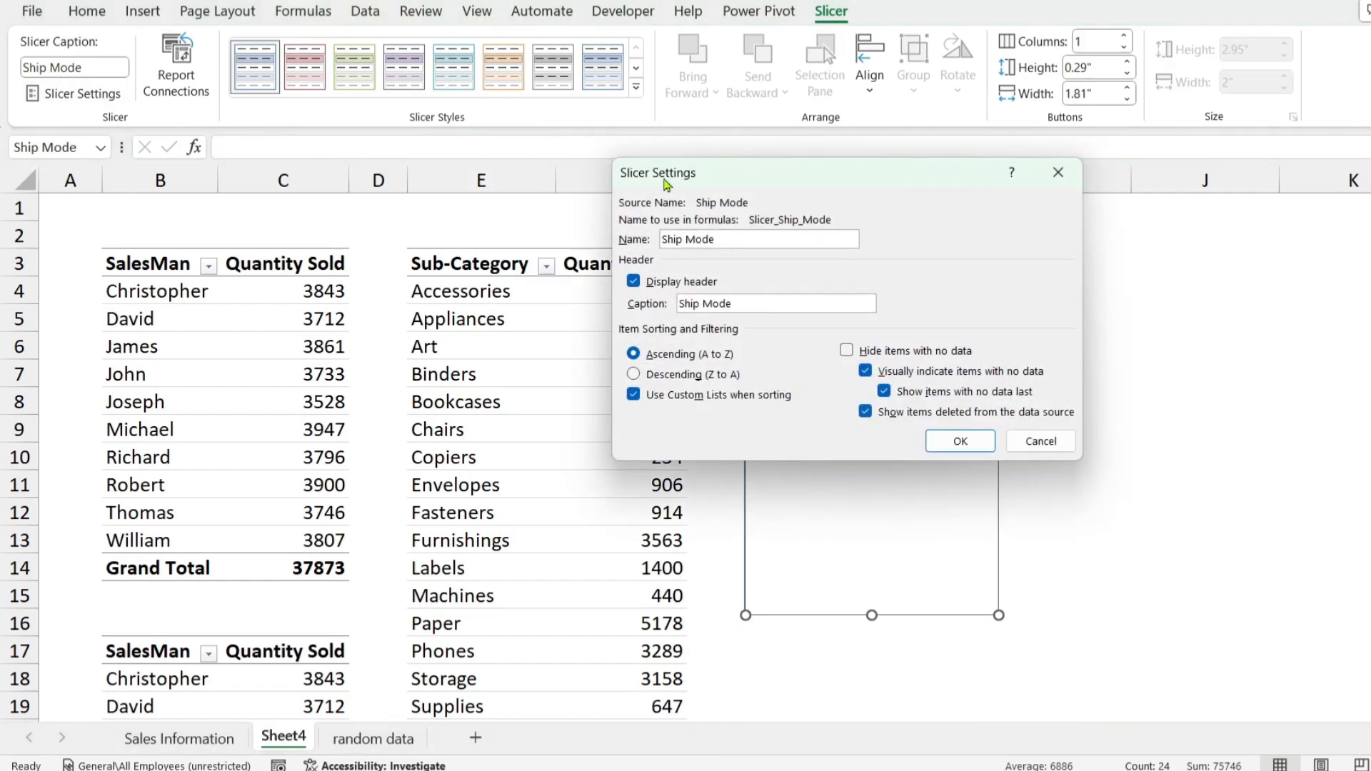
left_click_drag(860, 187, 841, 212)
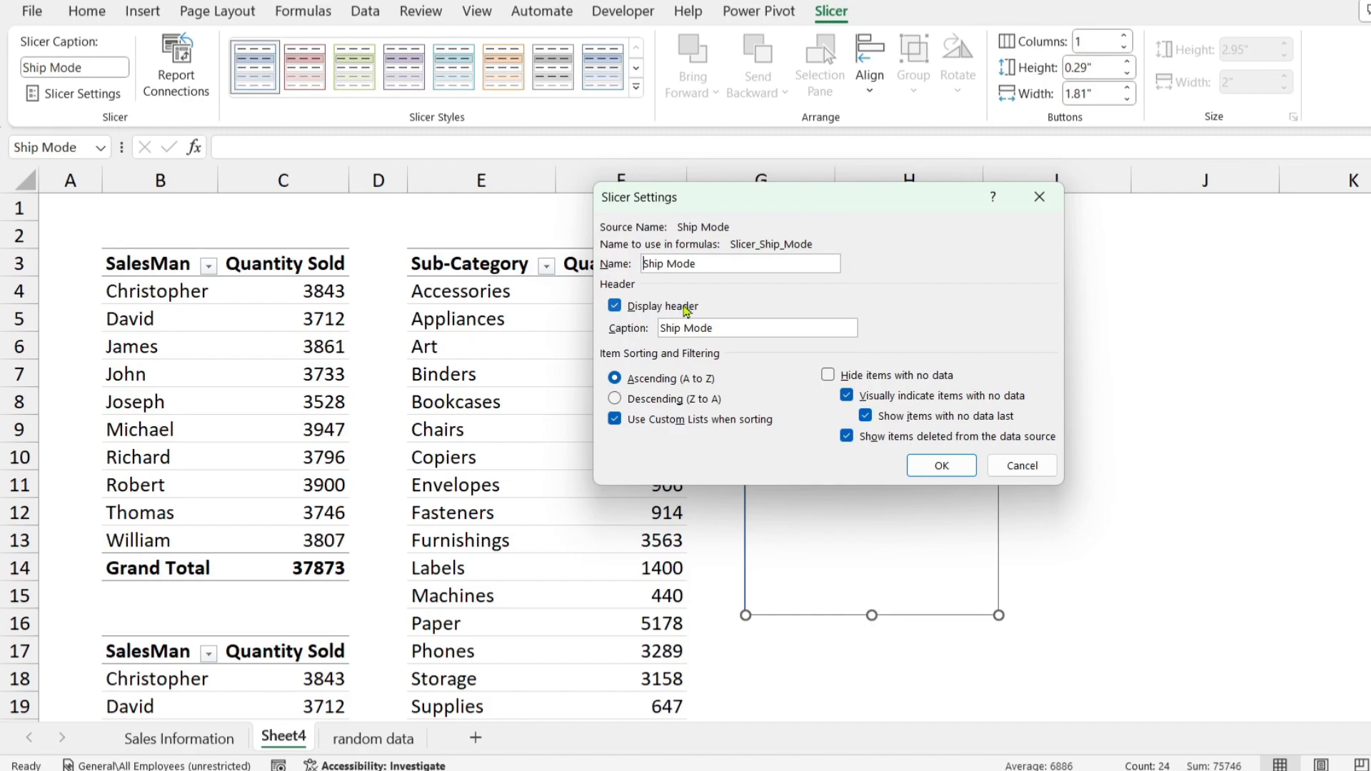
left_click(615, 306)
left_click(943, 466)
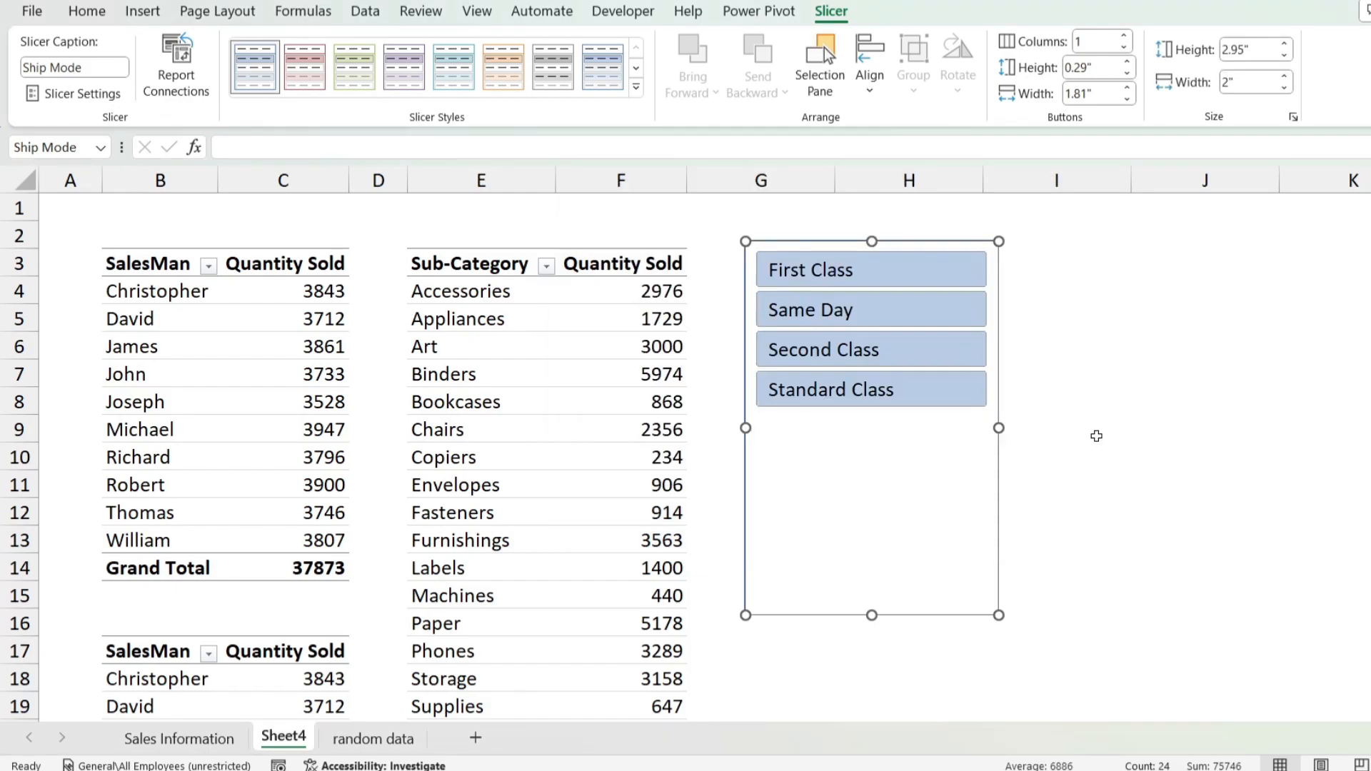
- Display the Ship Mode slicer's header again through its slicer settings
left_click(75, 93)
left_click(615, 306)
left_click(932, 463)
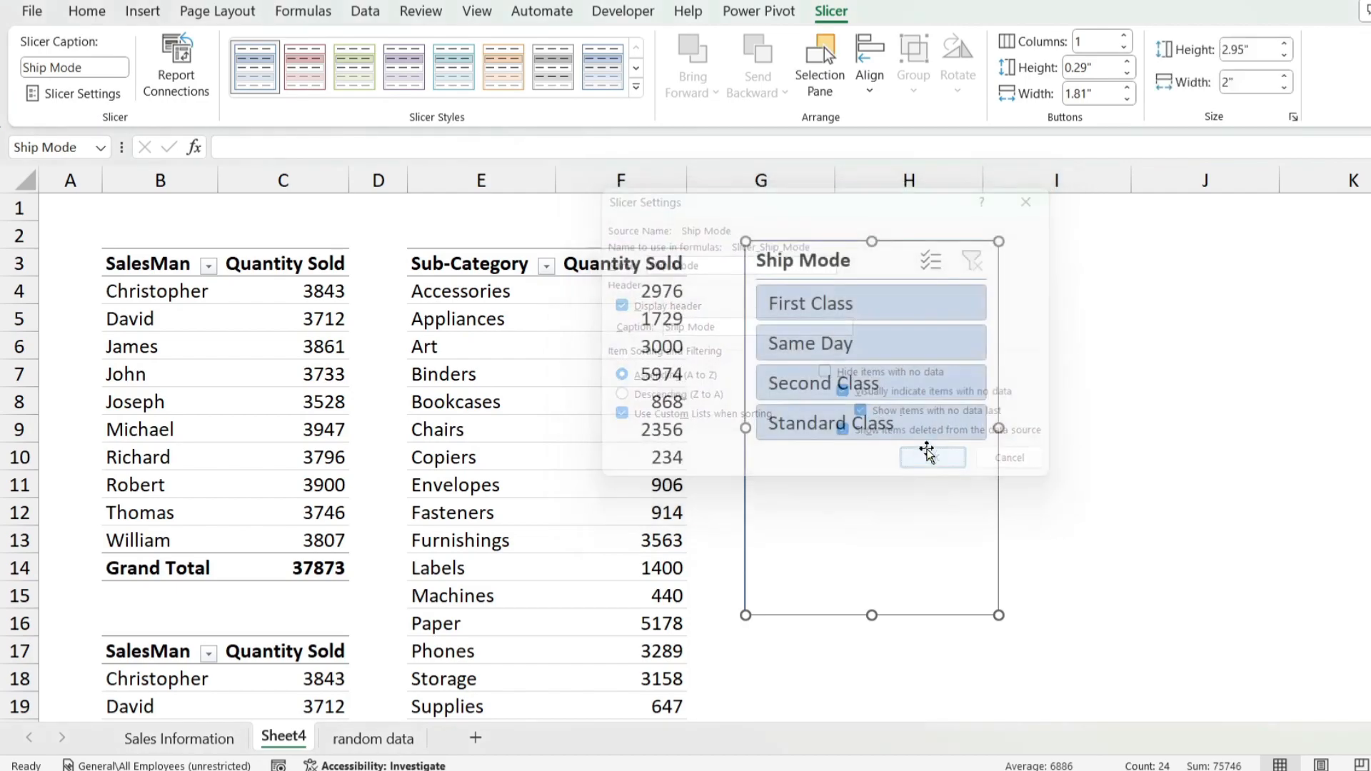
- Set the Ship Mode slicer's caption to Ship and sort its items in descending order (Z to A)
left_click(71, 94)
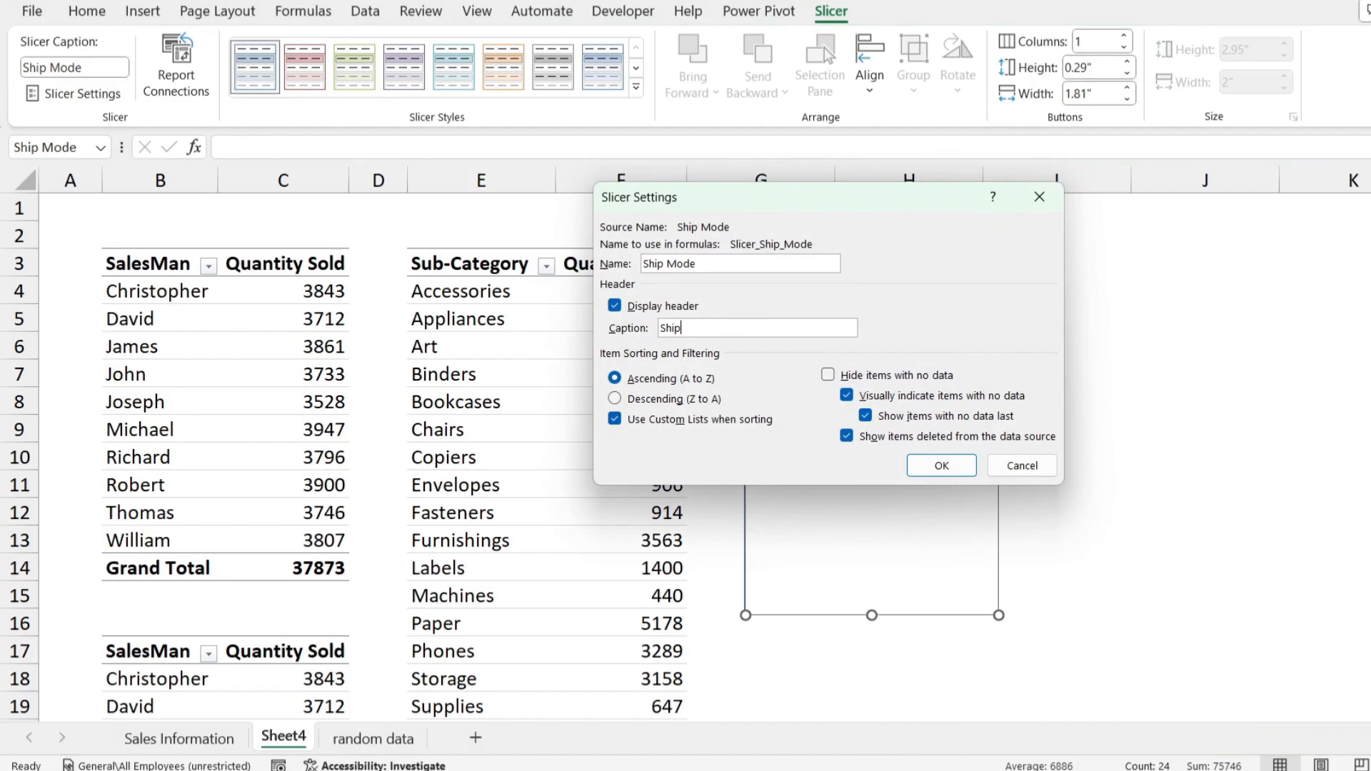
left_click(943, 466)
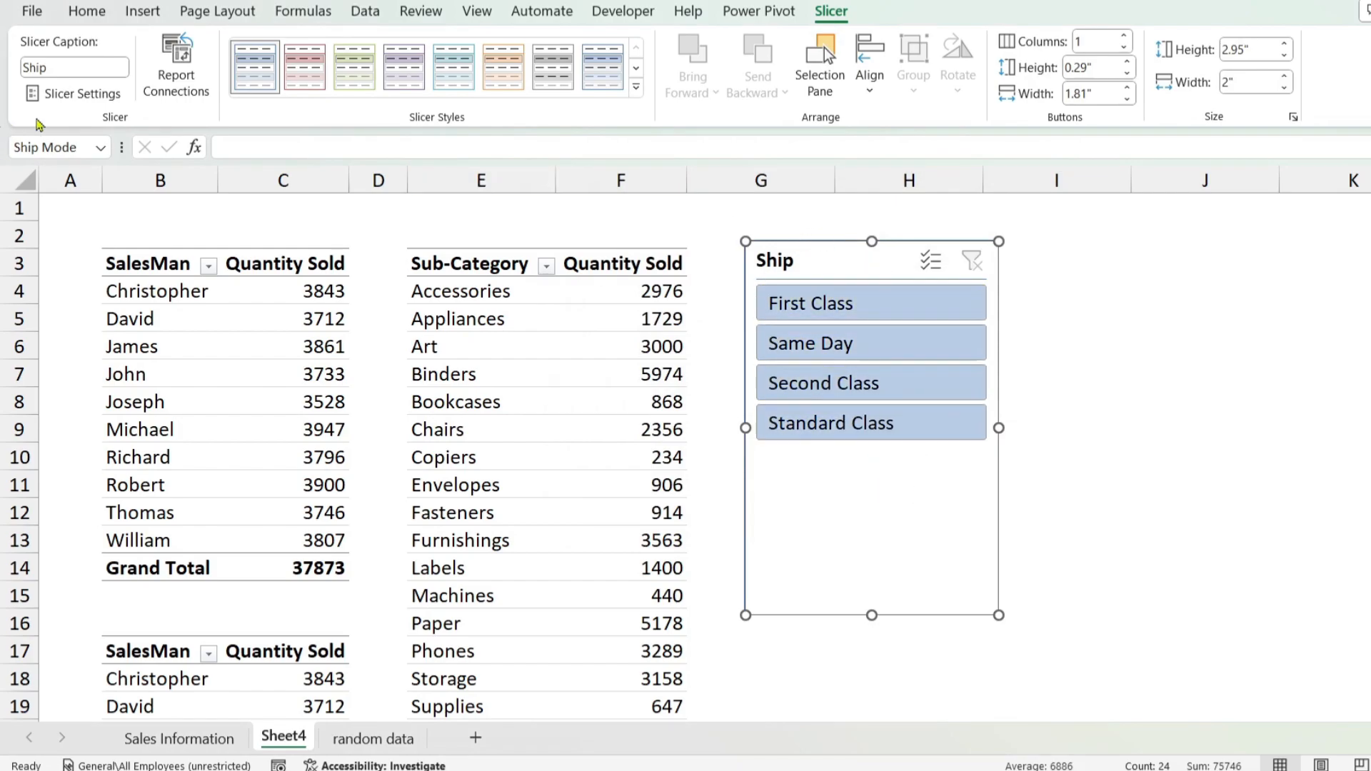
left_click(75, 93)
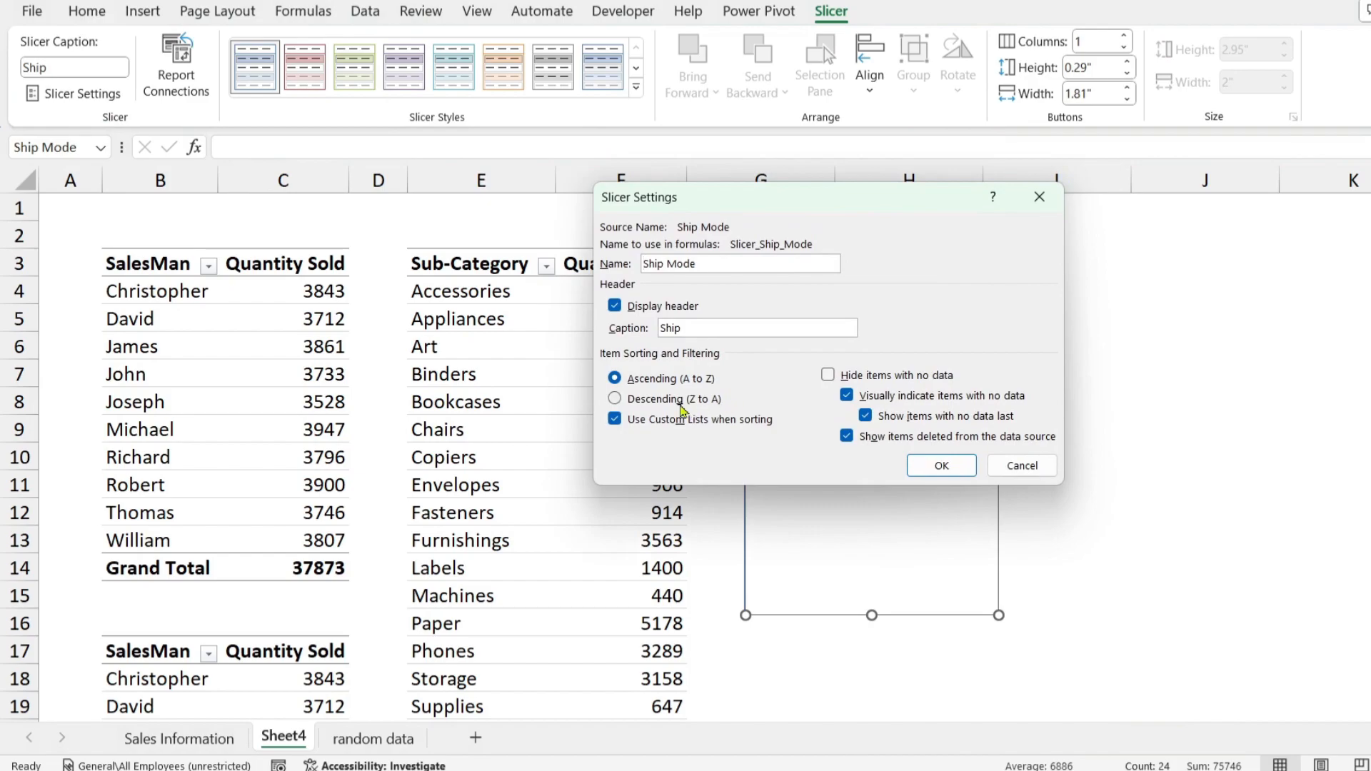
left_click_drag(824, 209, 490, 216)
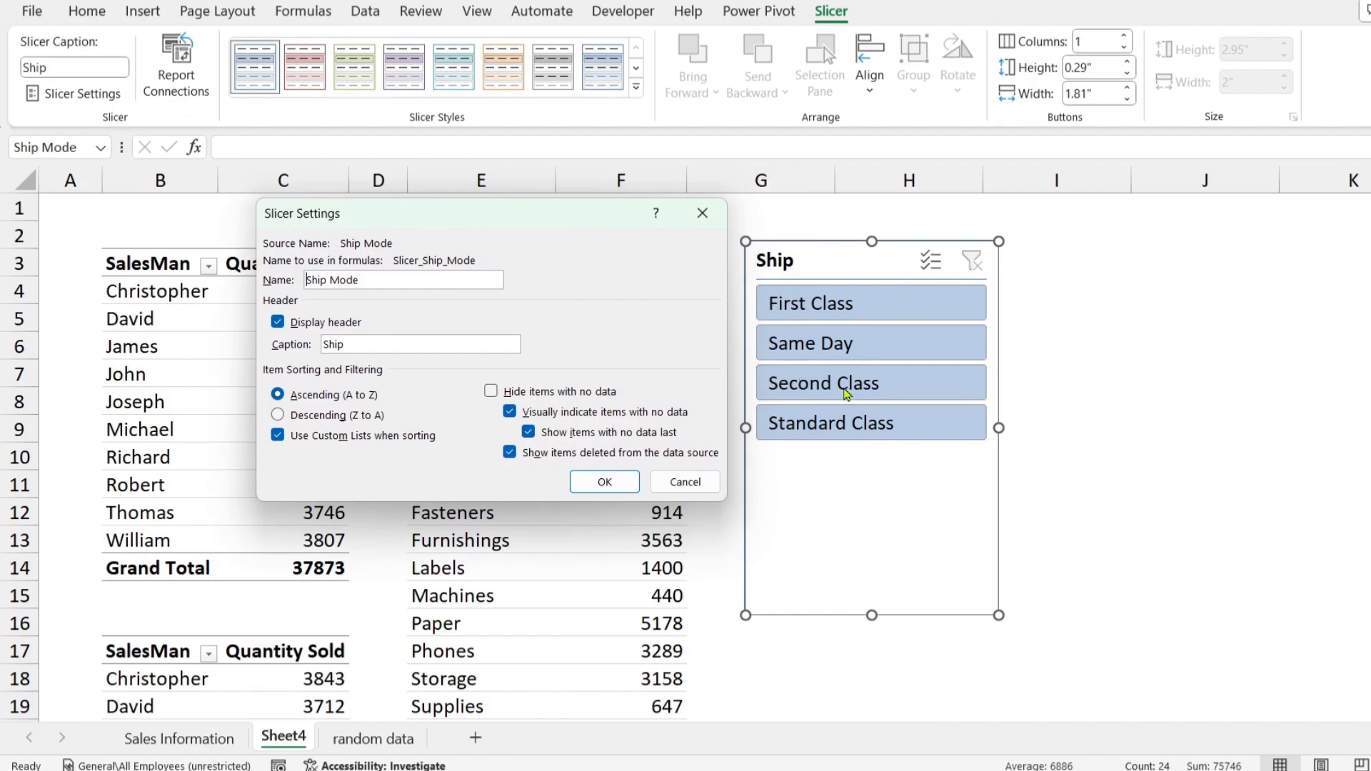
left_click(278, 415)
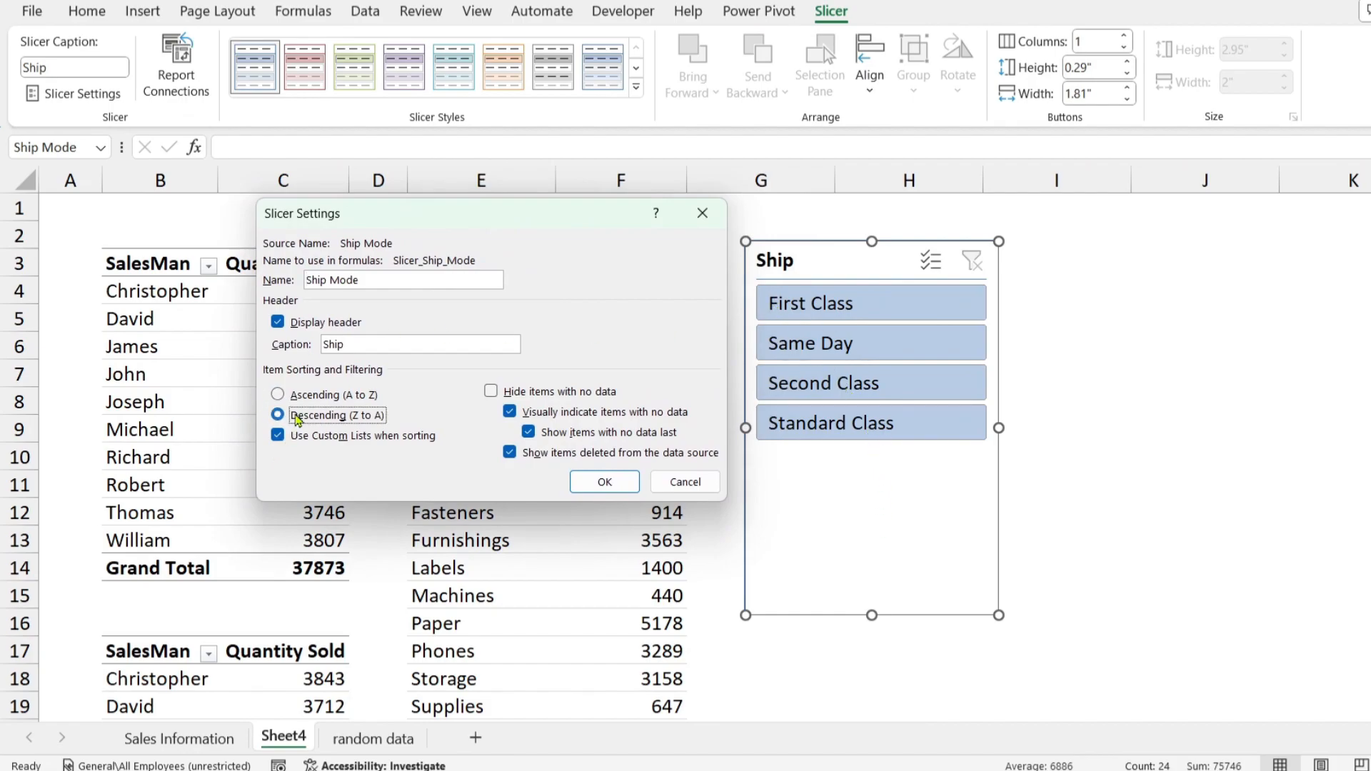
left_click(625, 483)
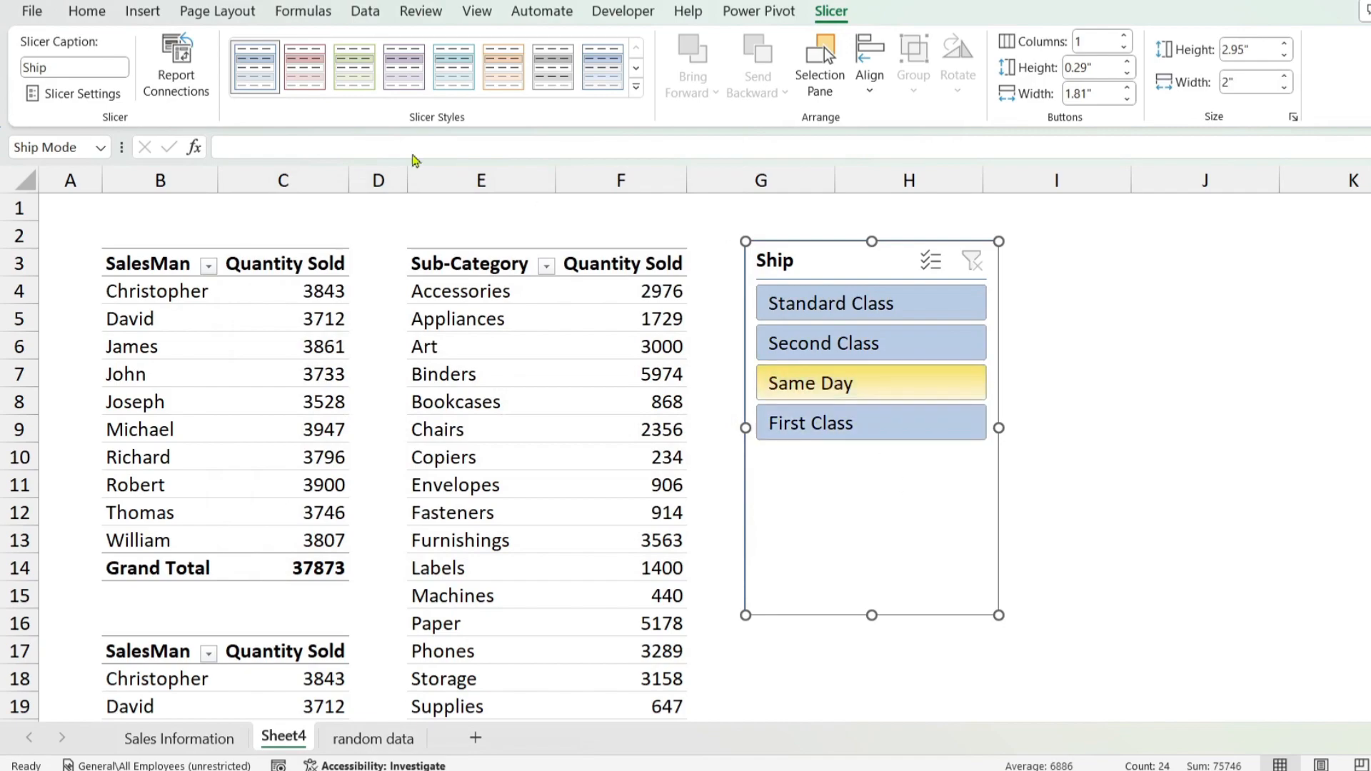
- Turn the option to use custom lists when sorting off and back on in the Ship slicer's settings
left_click(65, 103)
left_click(293, 397)
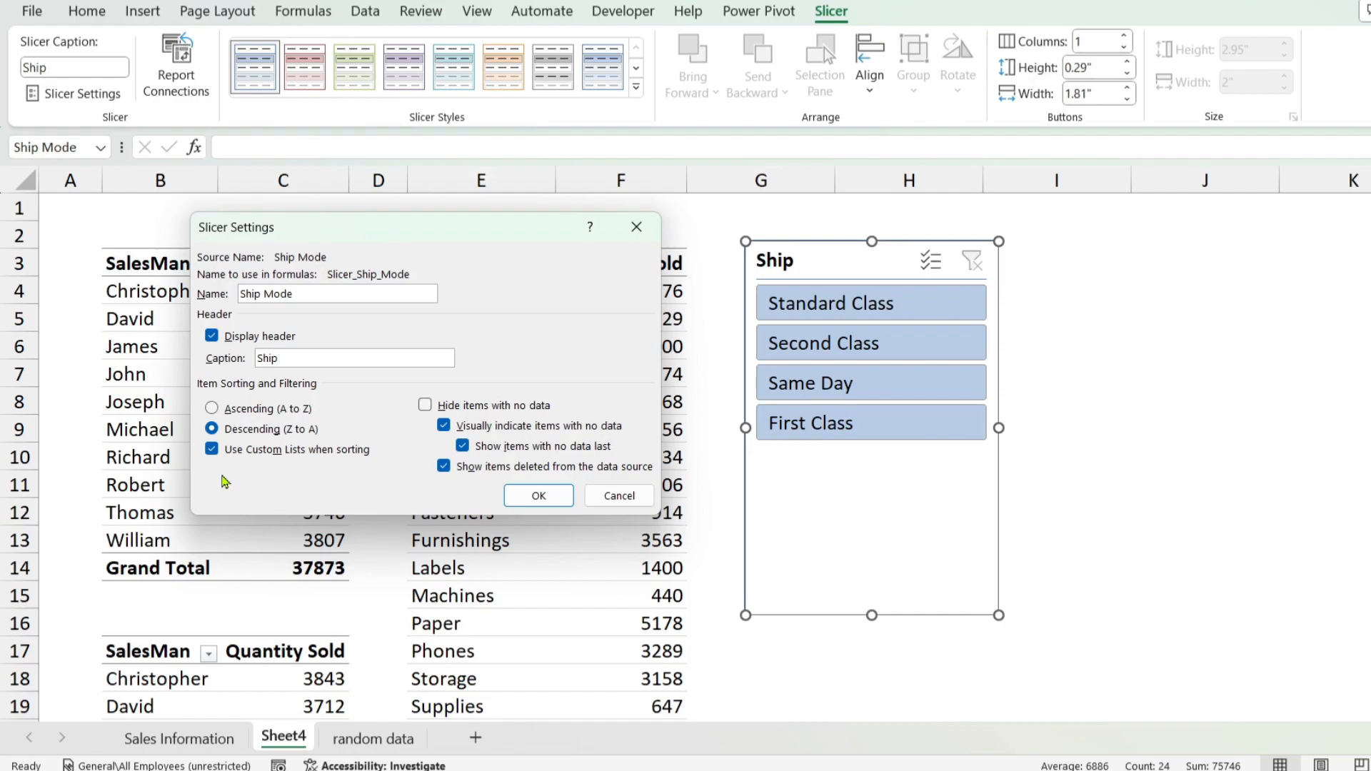
left_click(212, 449)
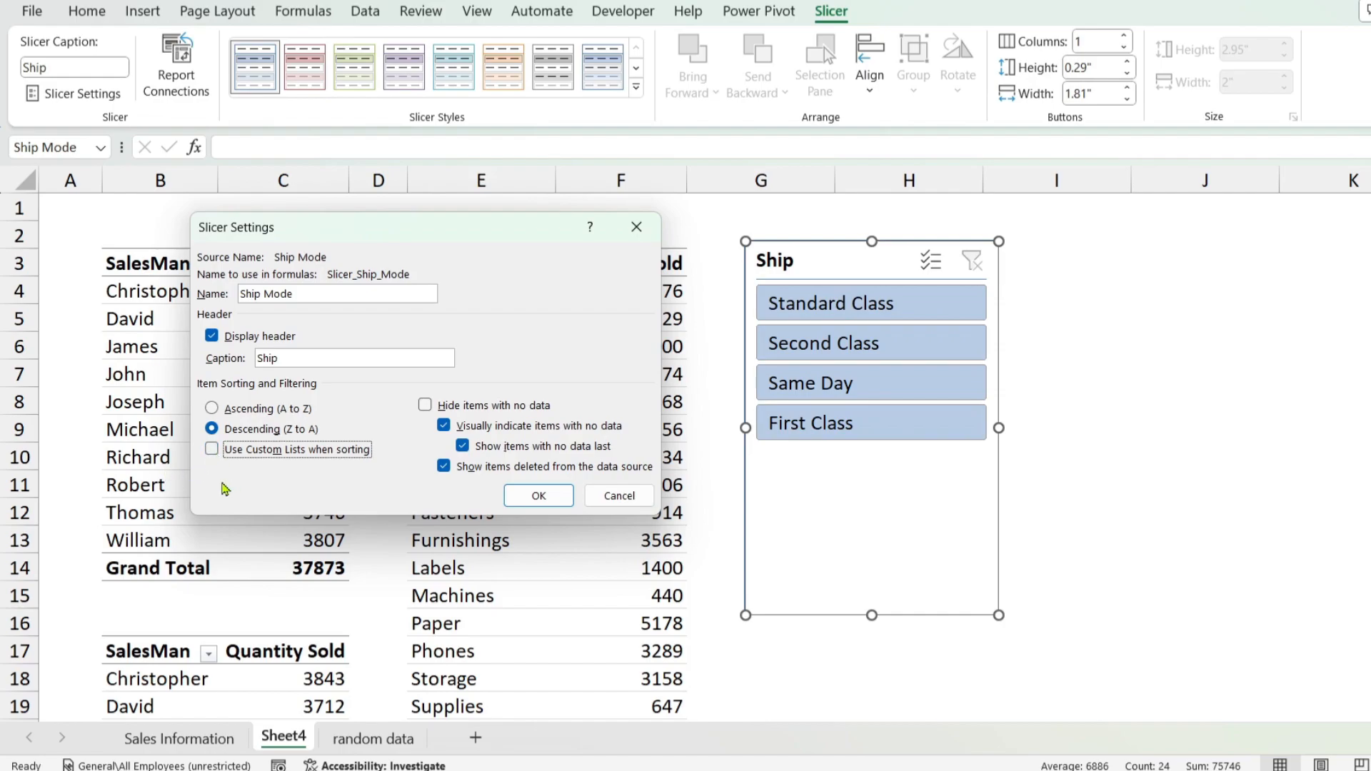
left_click(212, 450)
left_click(538, 496)
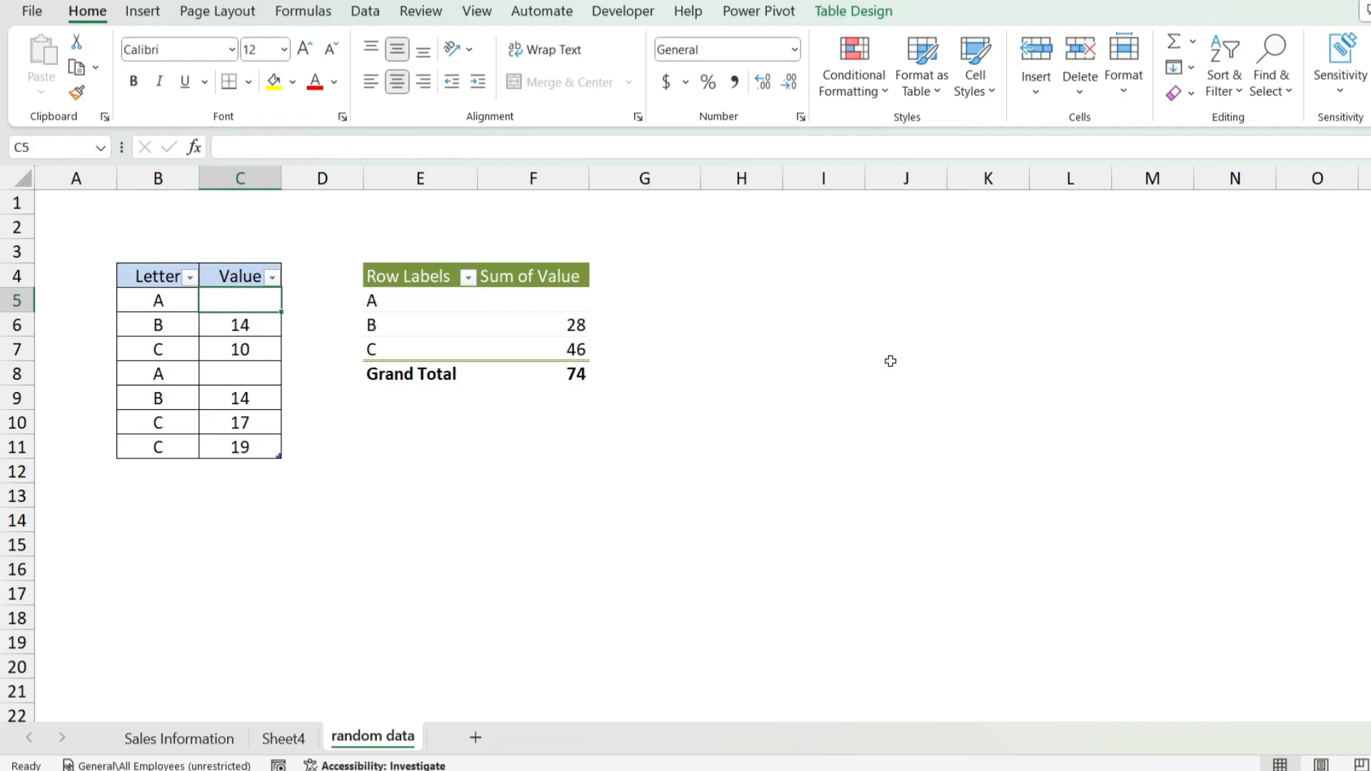
- Insert a Letter slicer for the pivot table on the random data sheet and place it beside the pivot table
left_click(394, 303)
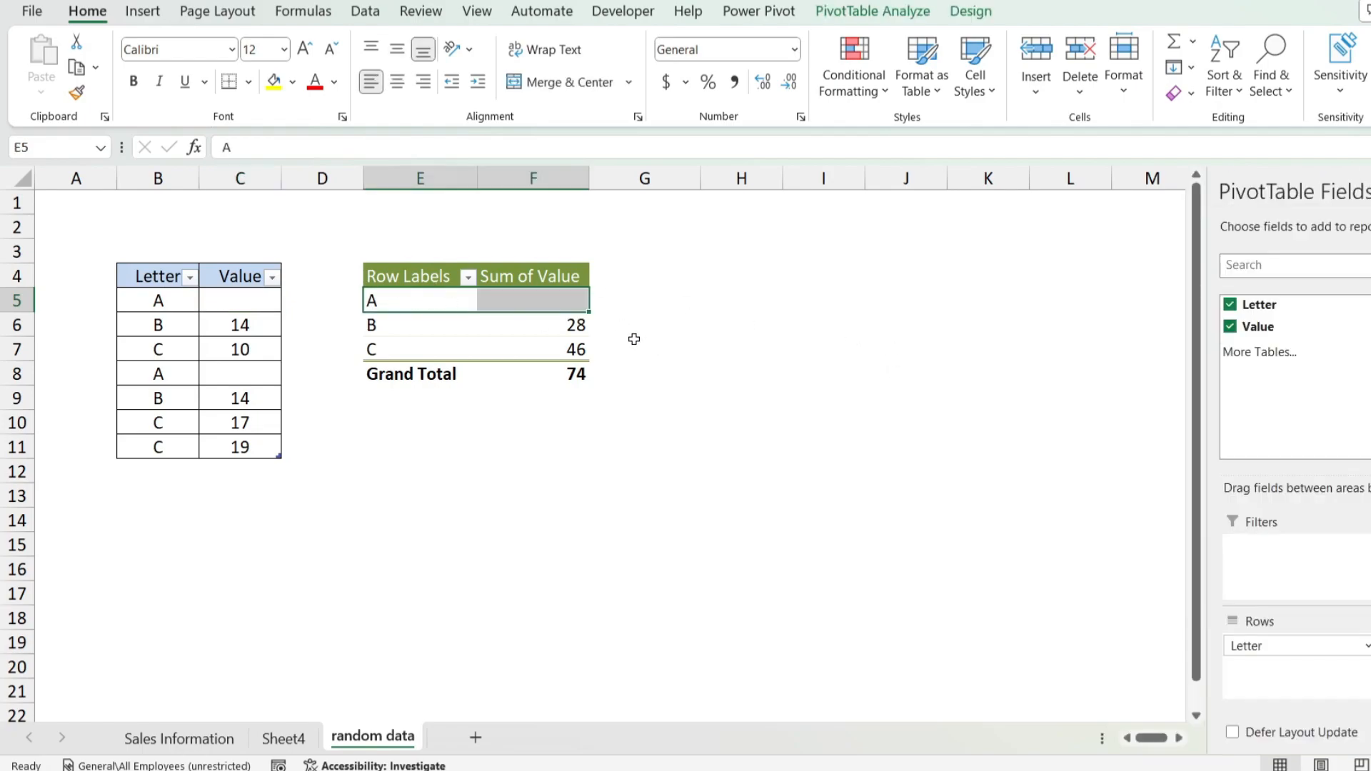
mouse_move(545, 299)
left_click(859, 15)
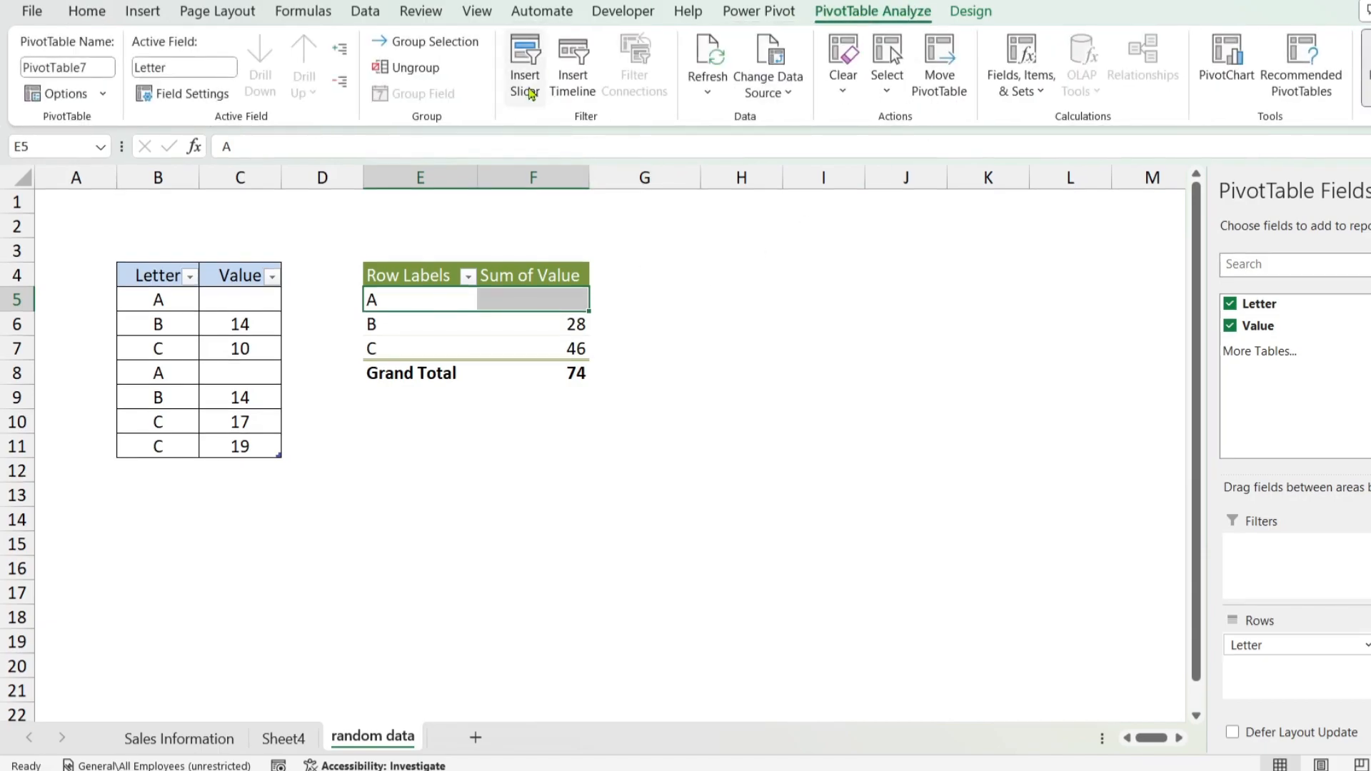
left_click(525, 59)
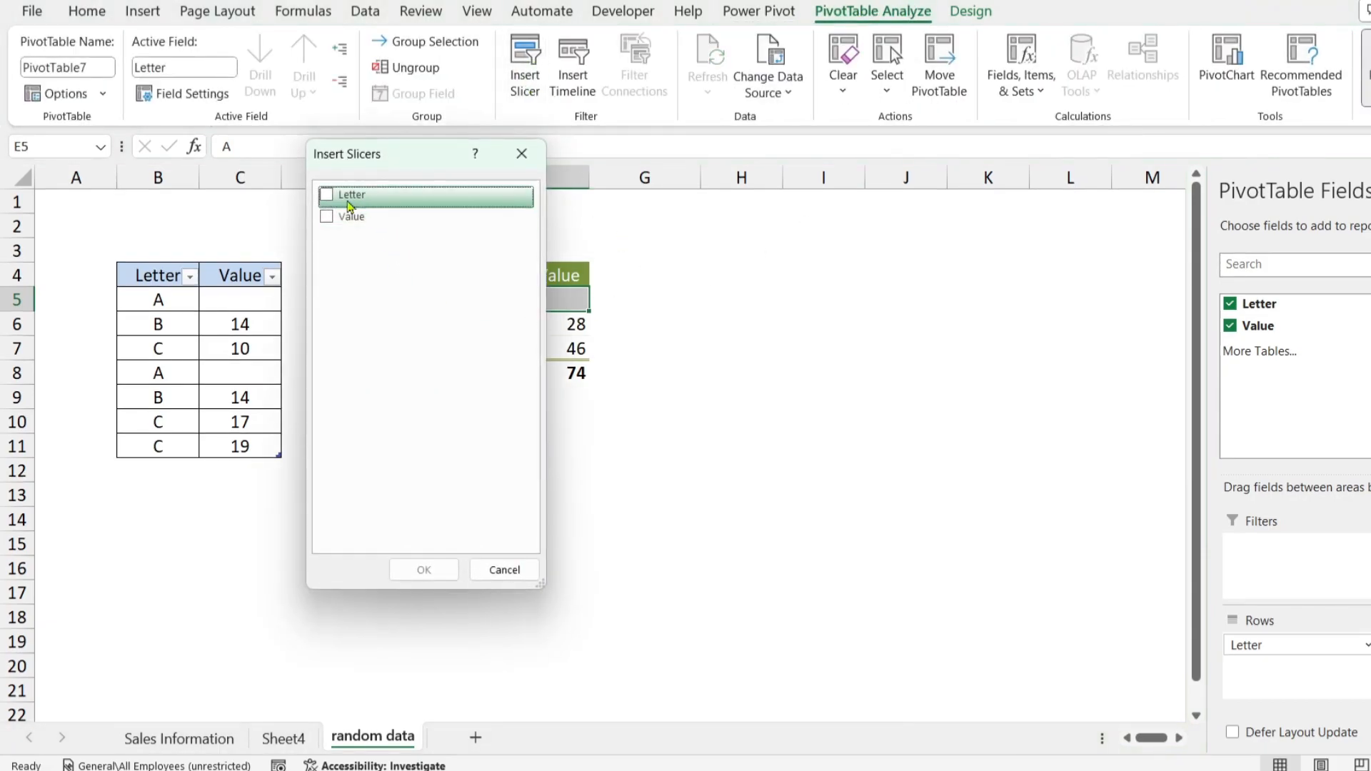
left_click(328, 198)
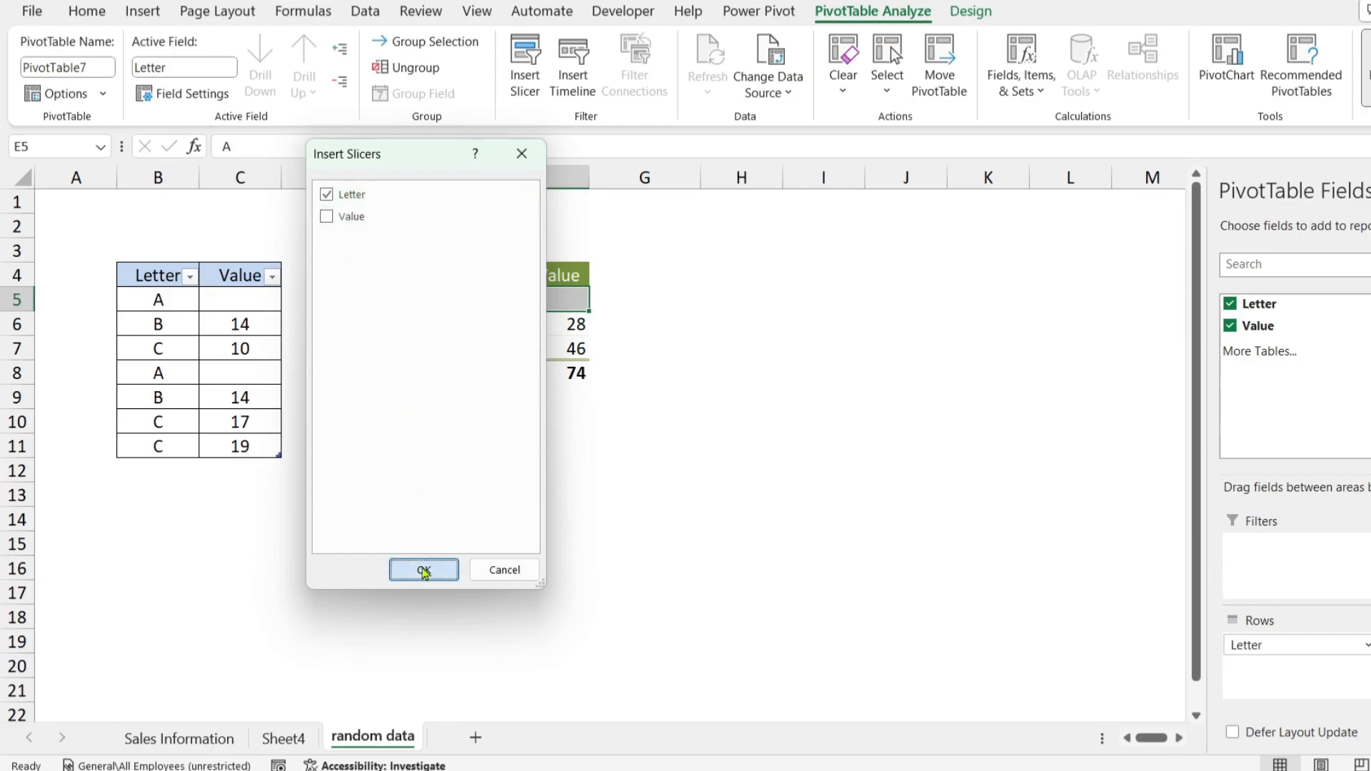
left_click(423, 569)
left_click_drag(588, 320, 710, 267)
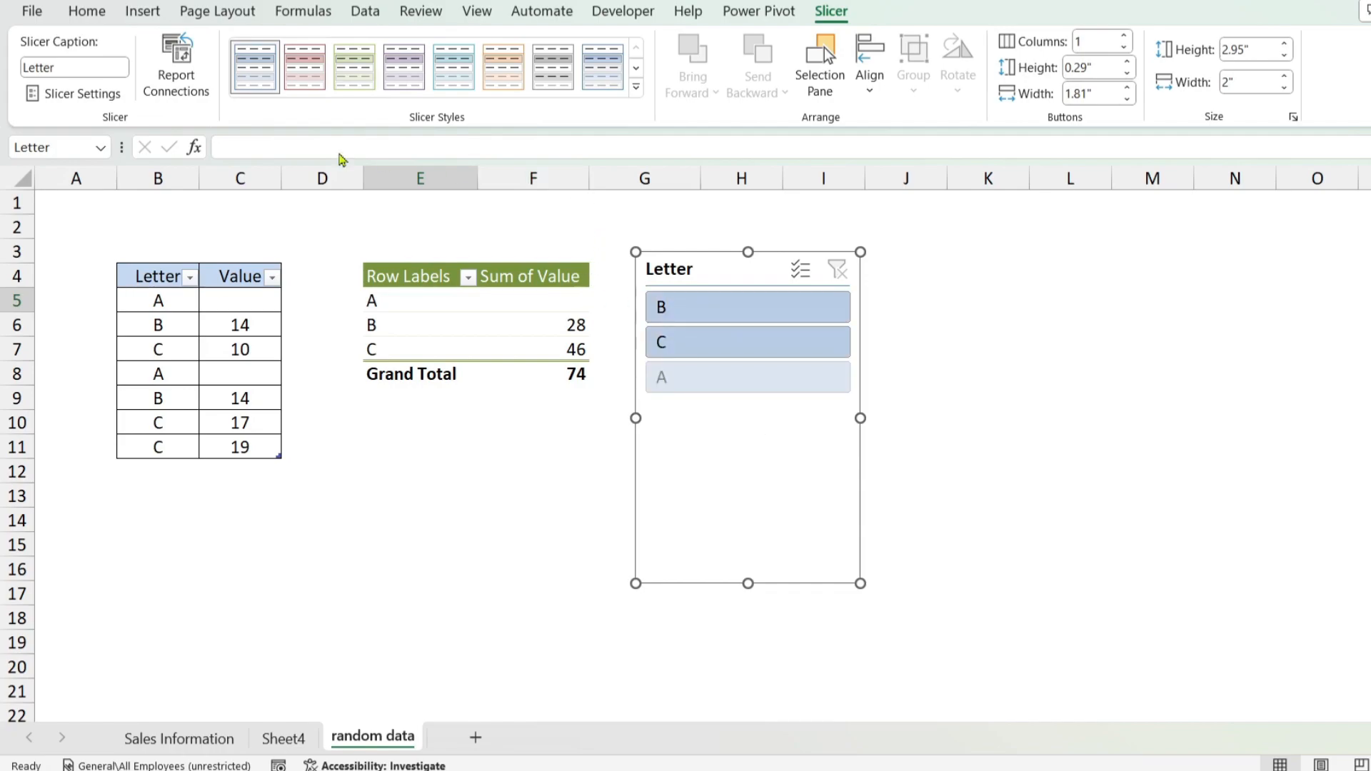
- Turn on hiding items with no data in the Letter slicer's settings
left_click(100, 100)
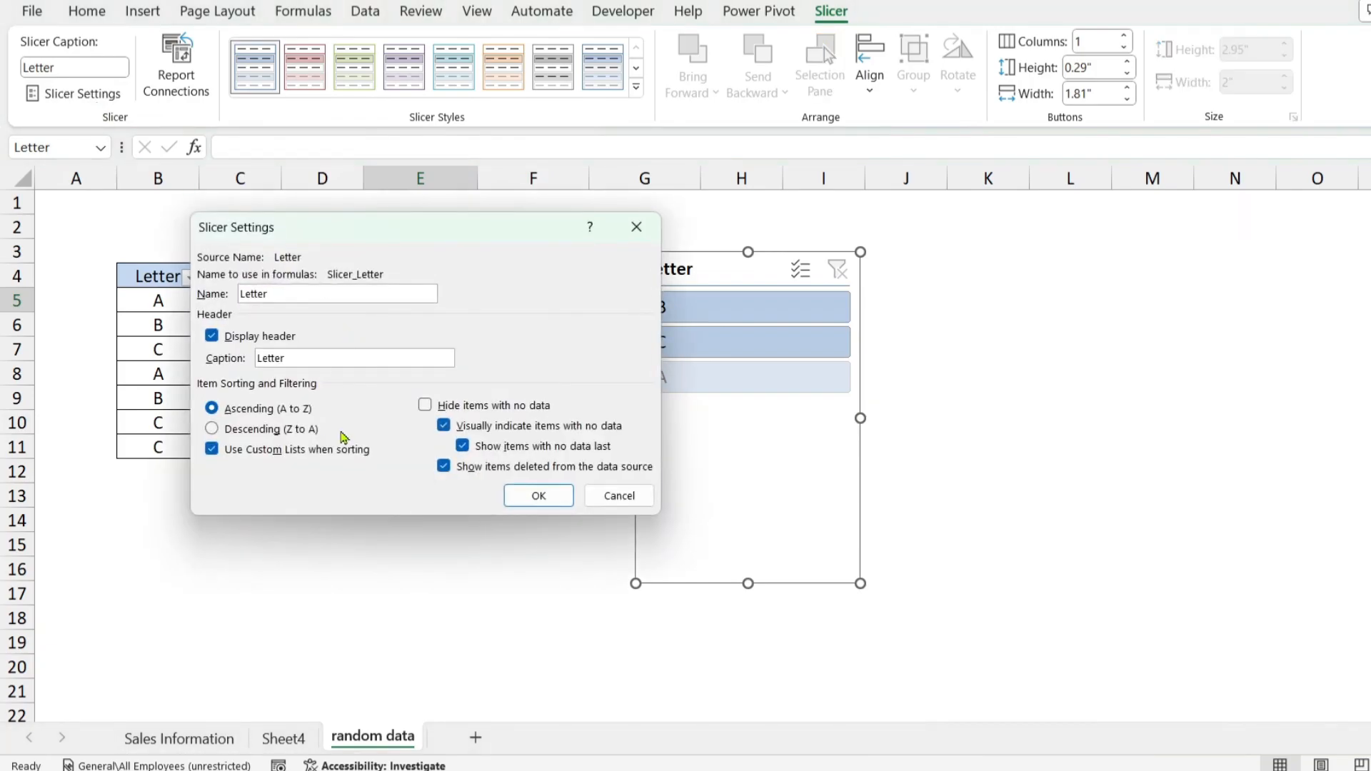
left_click(475, 405)
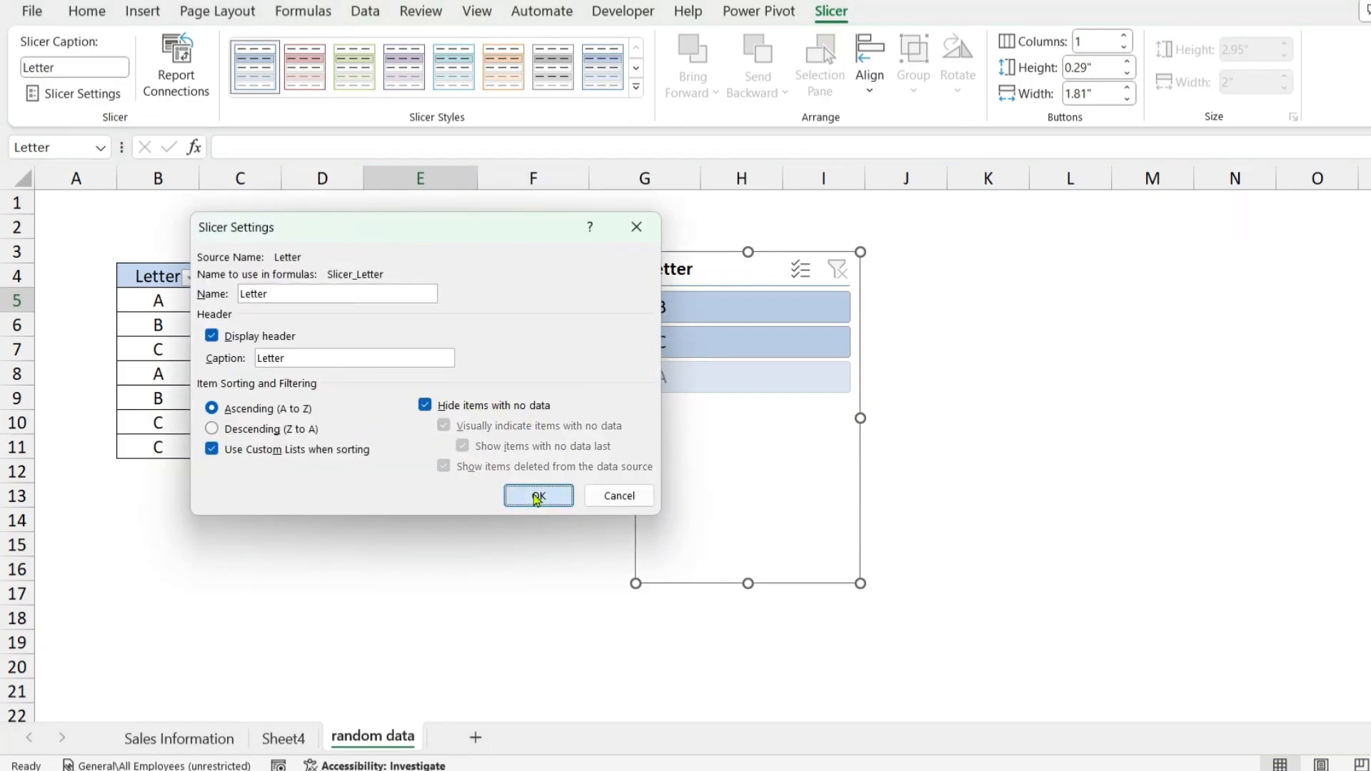
left_click(529, 495)
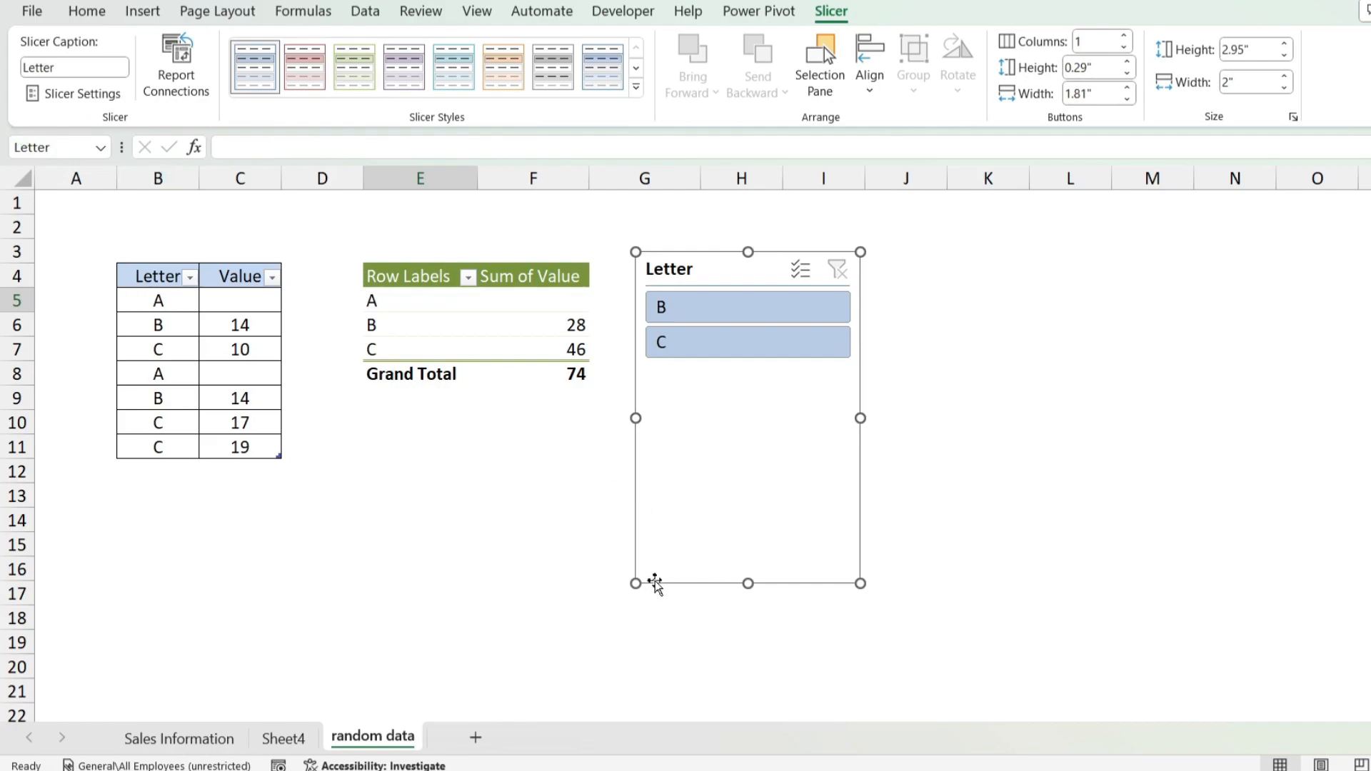
- Turn off hiding items with no data in the Letter slicer's settings
left_click(74, 96)
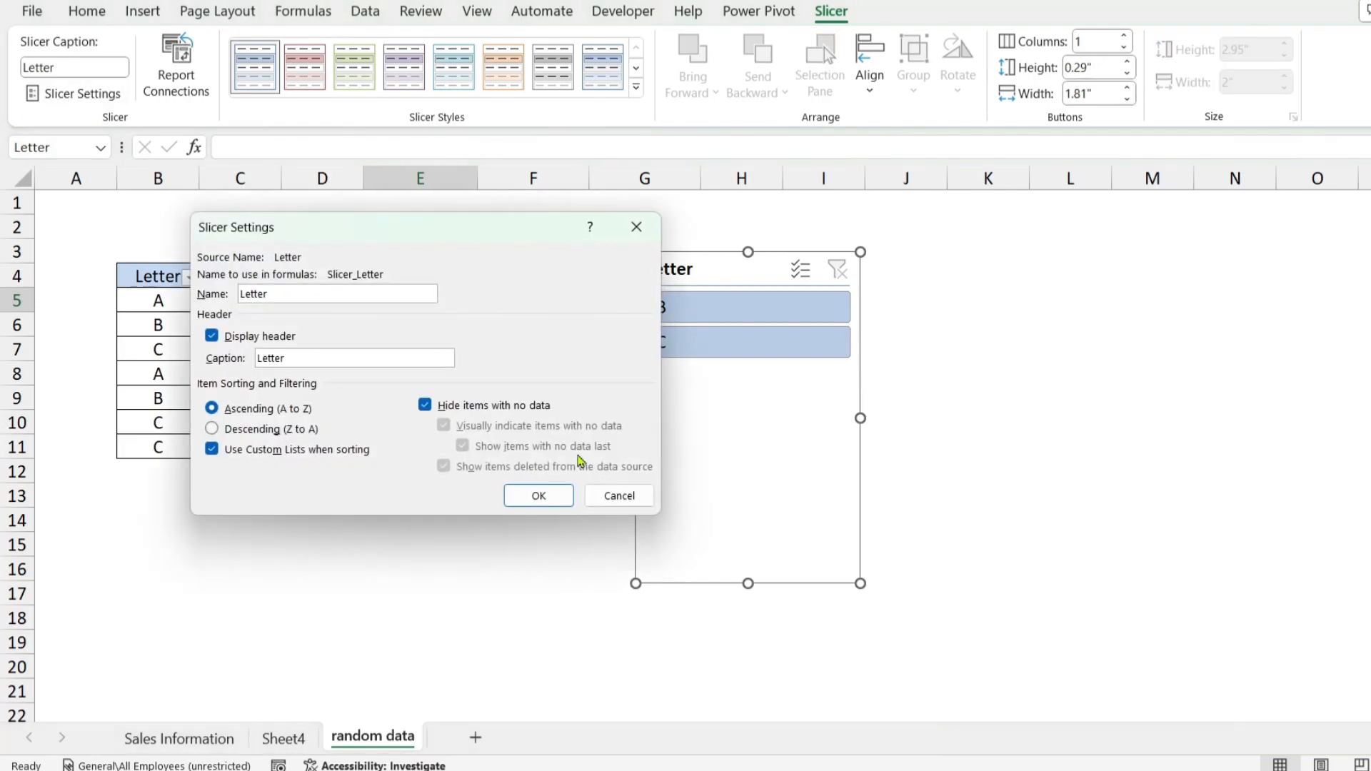
left_click(425, 405)
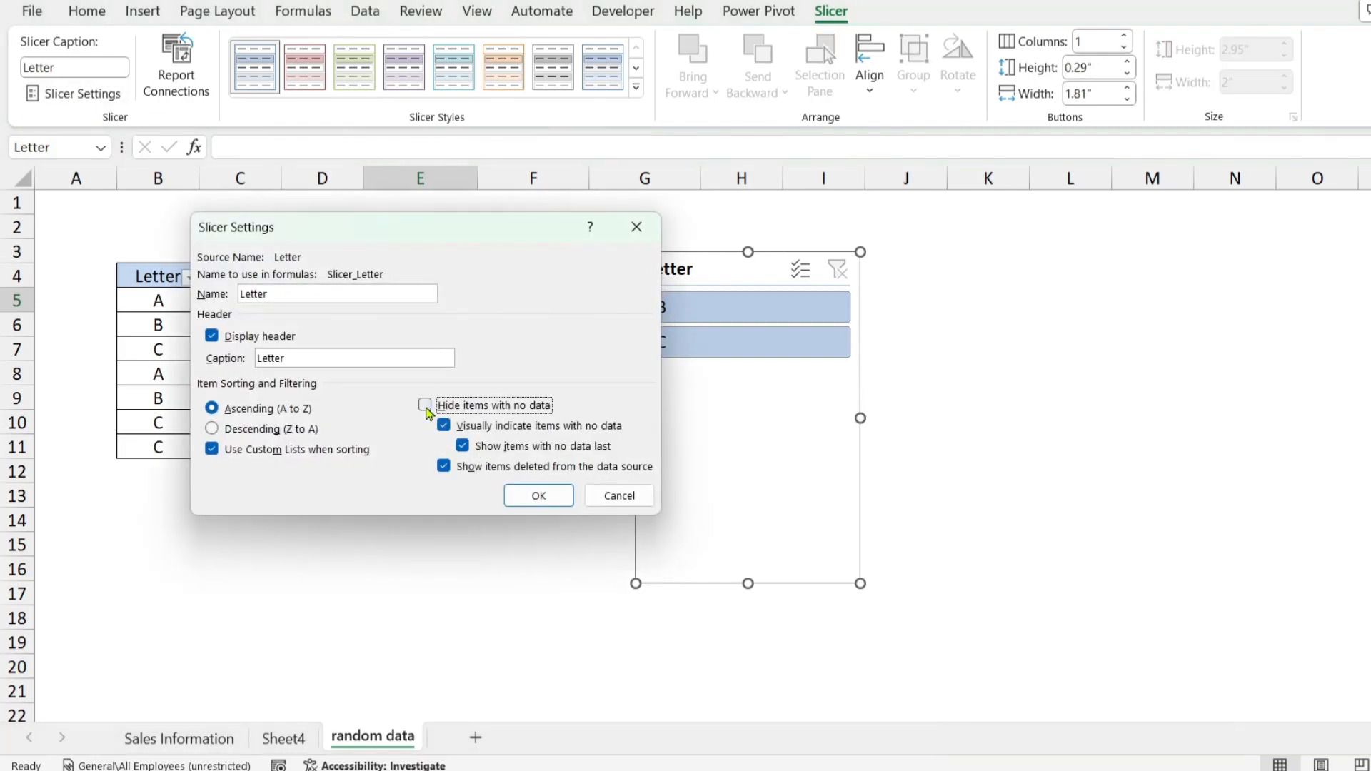
left_click(538, 496)
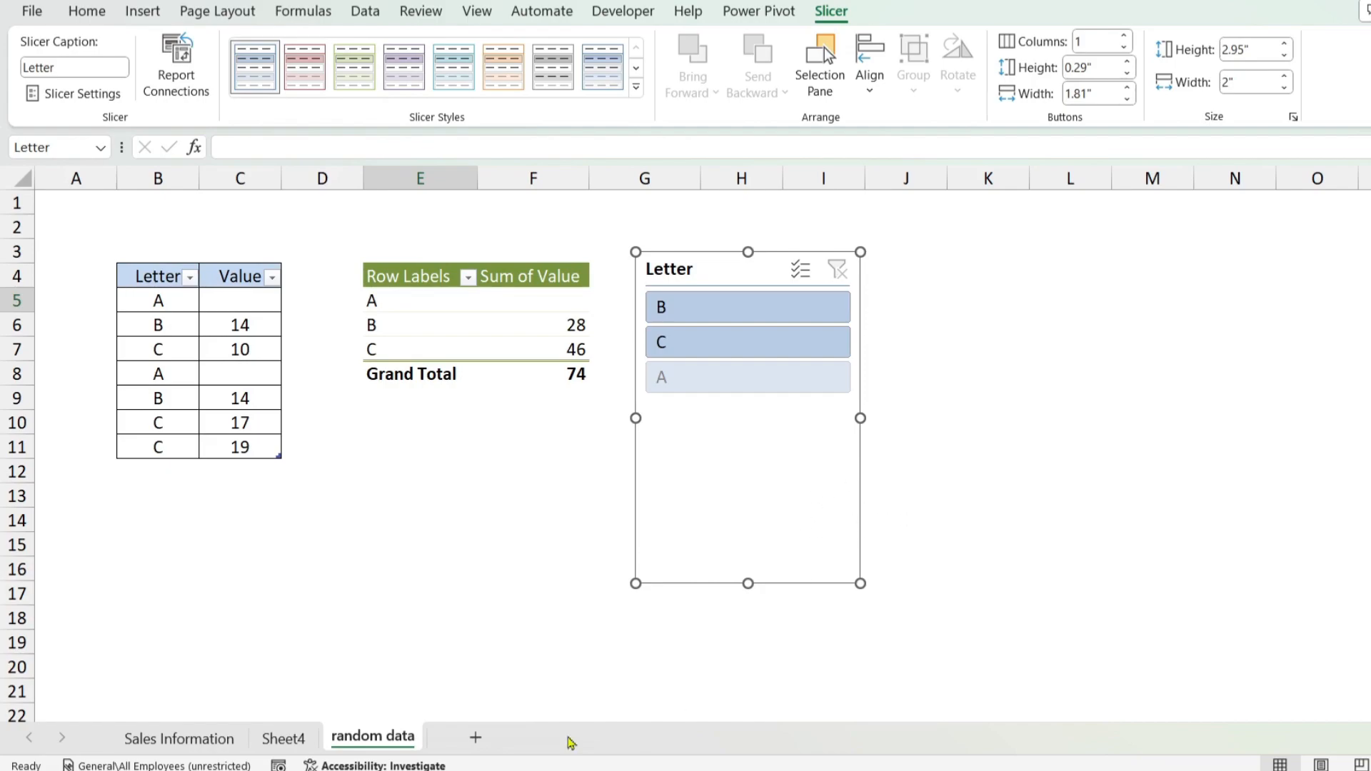
- Switch to Sheet4 and review the commands available for the Ship slicer, including Multi-Select
left_click(294, 739)
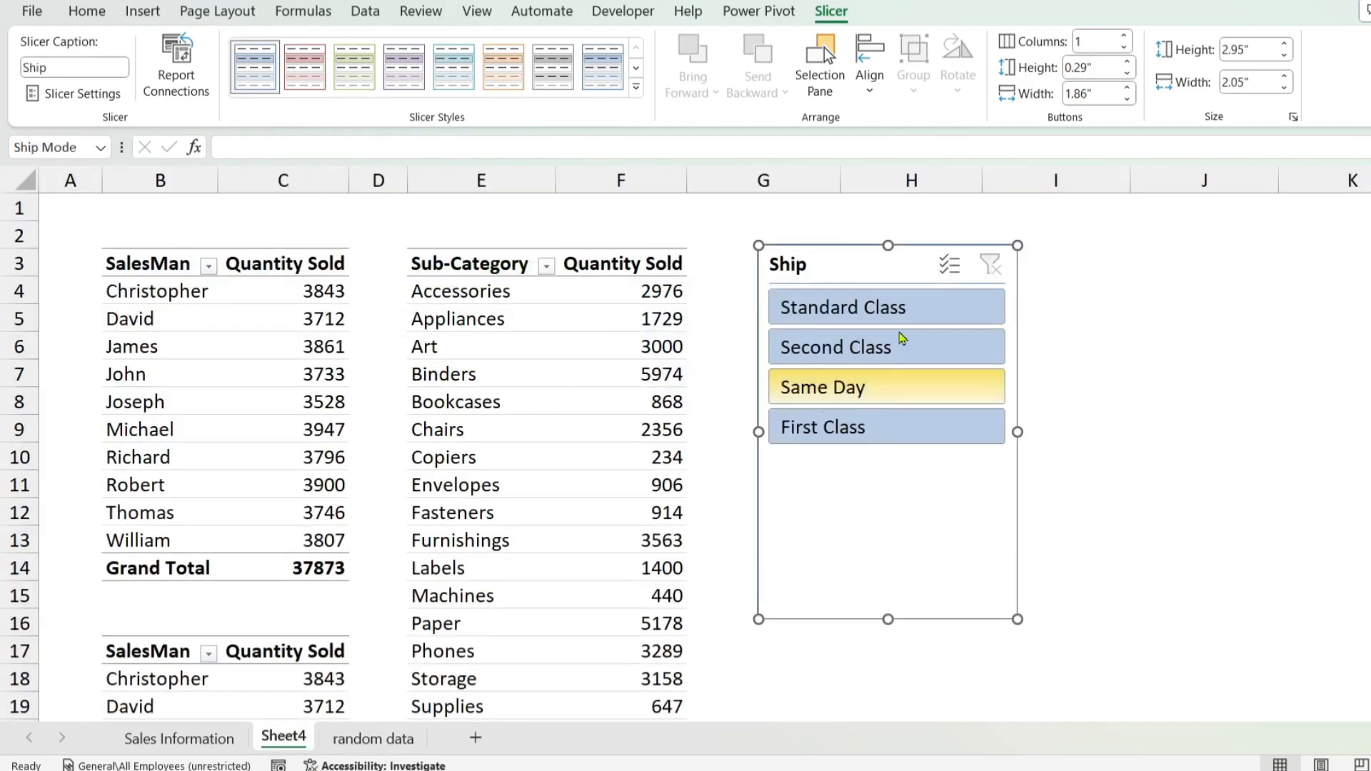
right_click(835, 261)
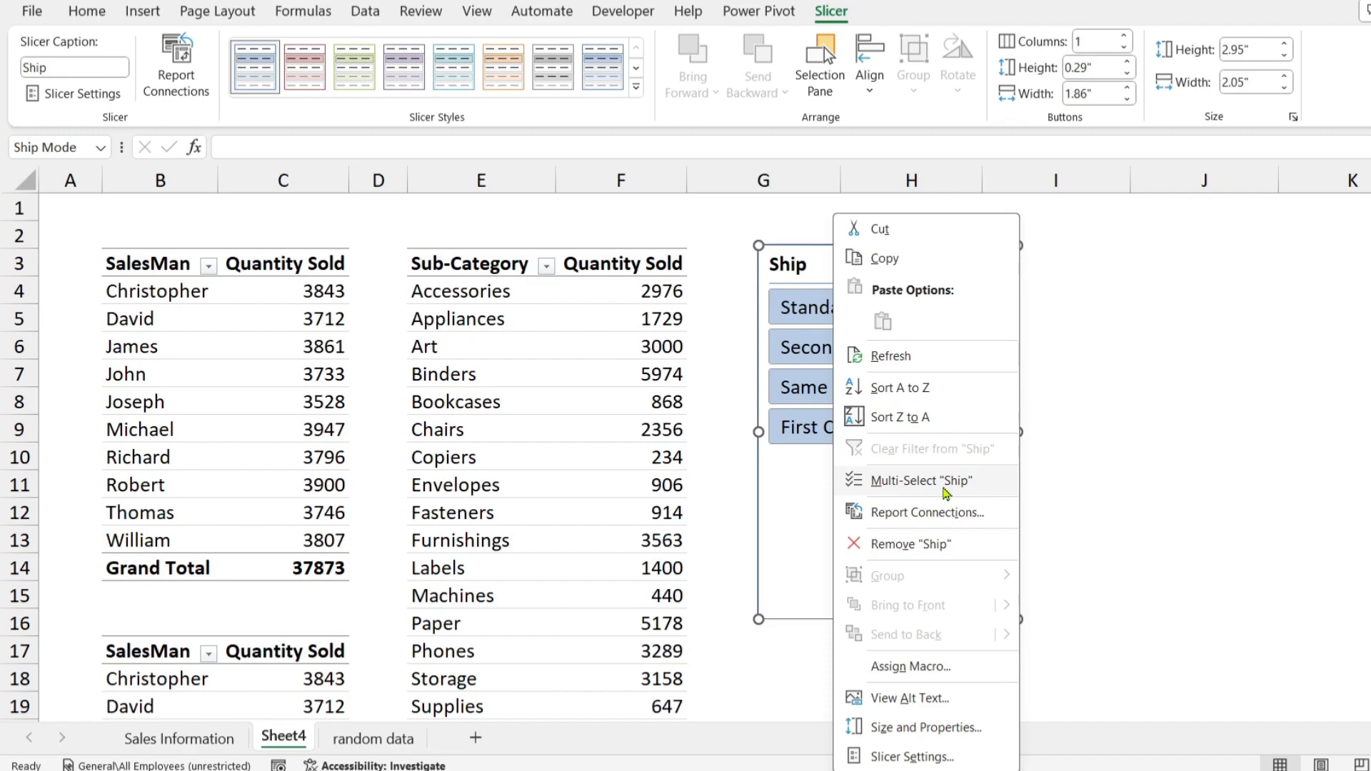
left_click(945, 489)
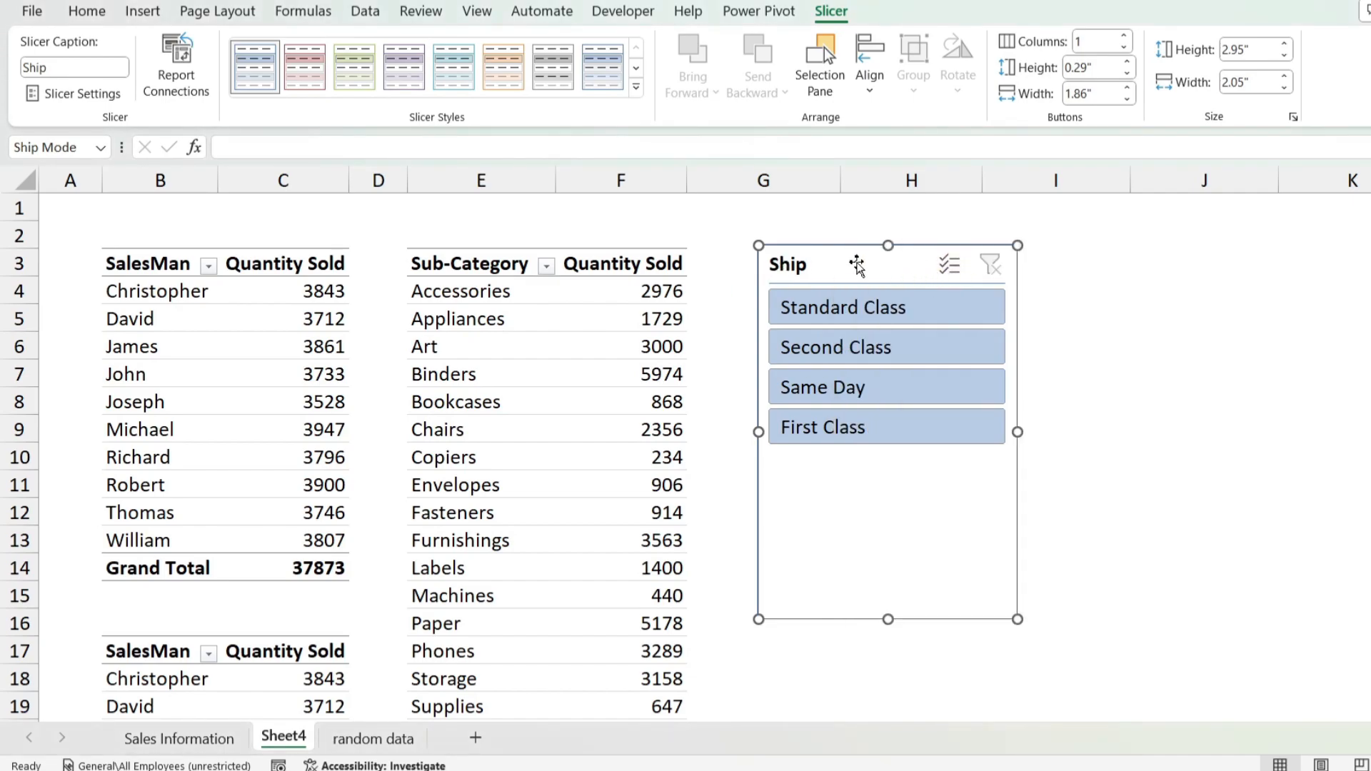
- Remove the Ship slicer from Sheet4 with its Remove command and undo the removal
right_click(857, 266)
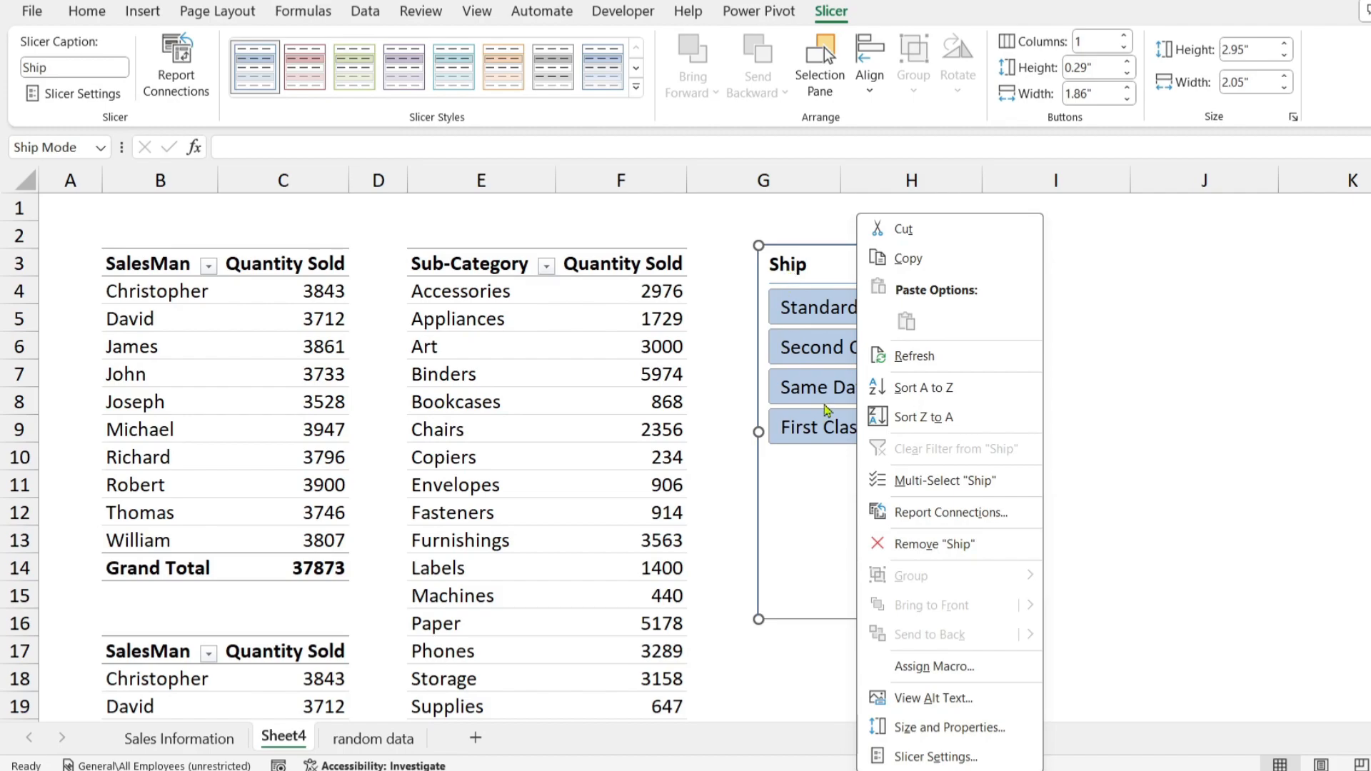
left_click(933, 547)
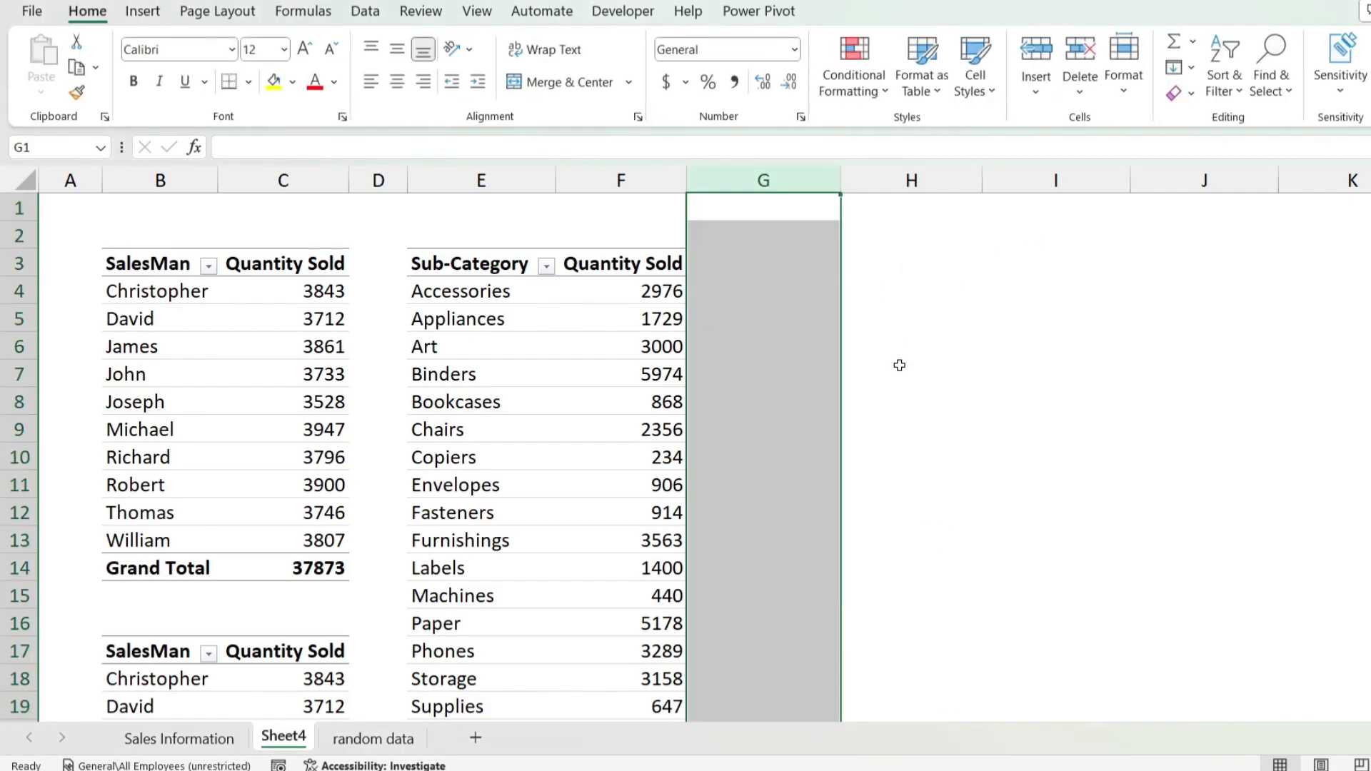
key("ctrl+z")
left_click(1077, 300)
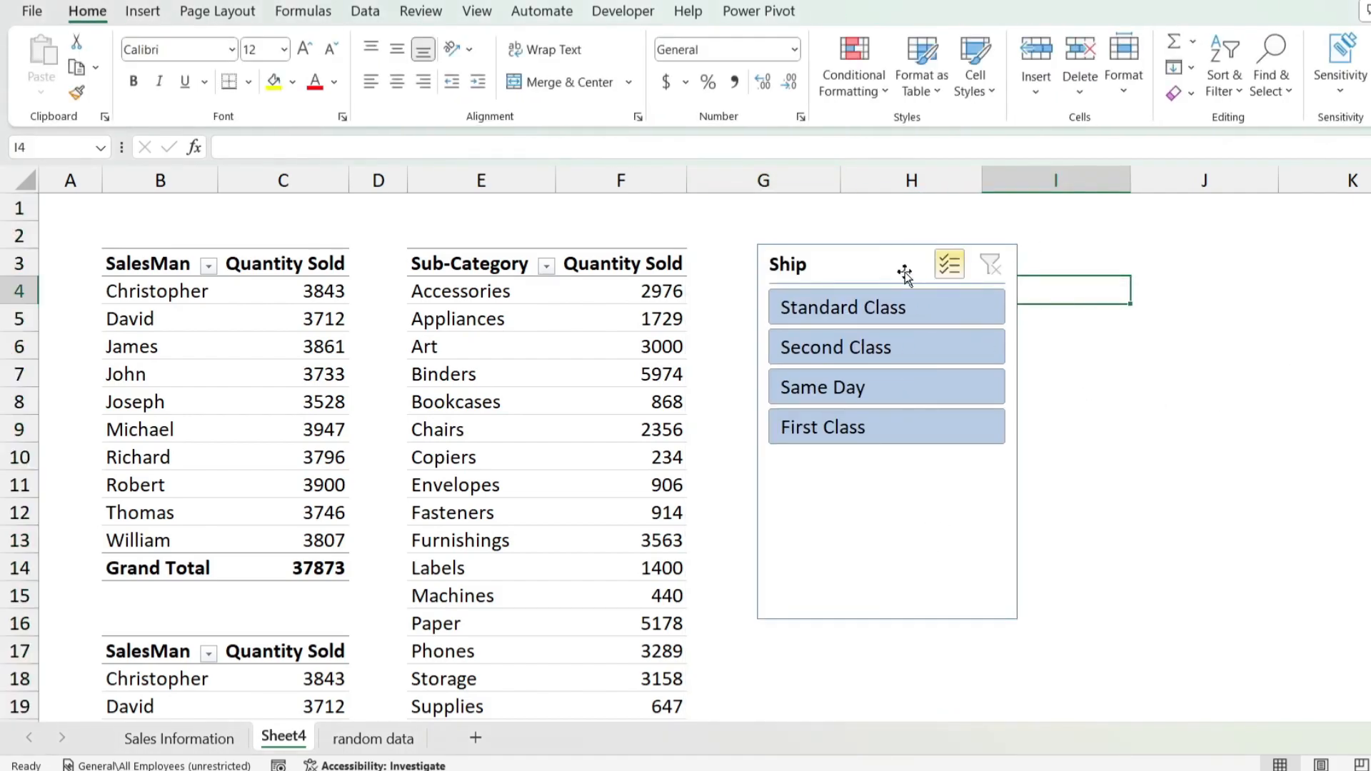
- Delete the Ship slicer directly as a selected object and undo the deletion
left_click(827, 260)
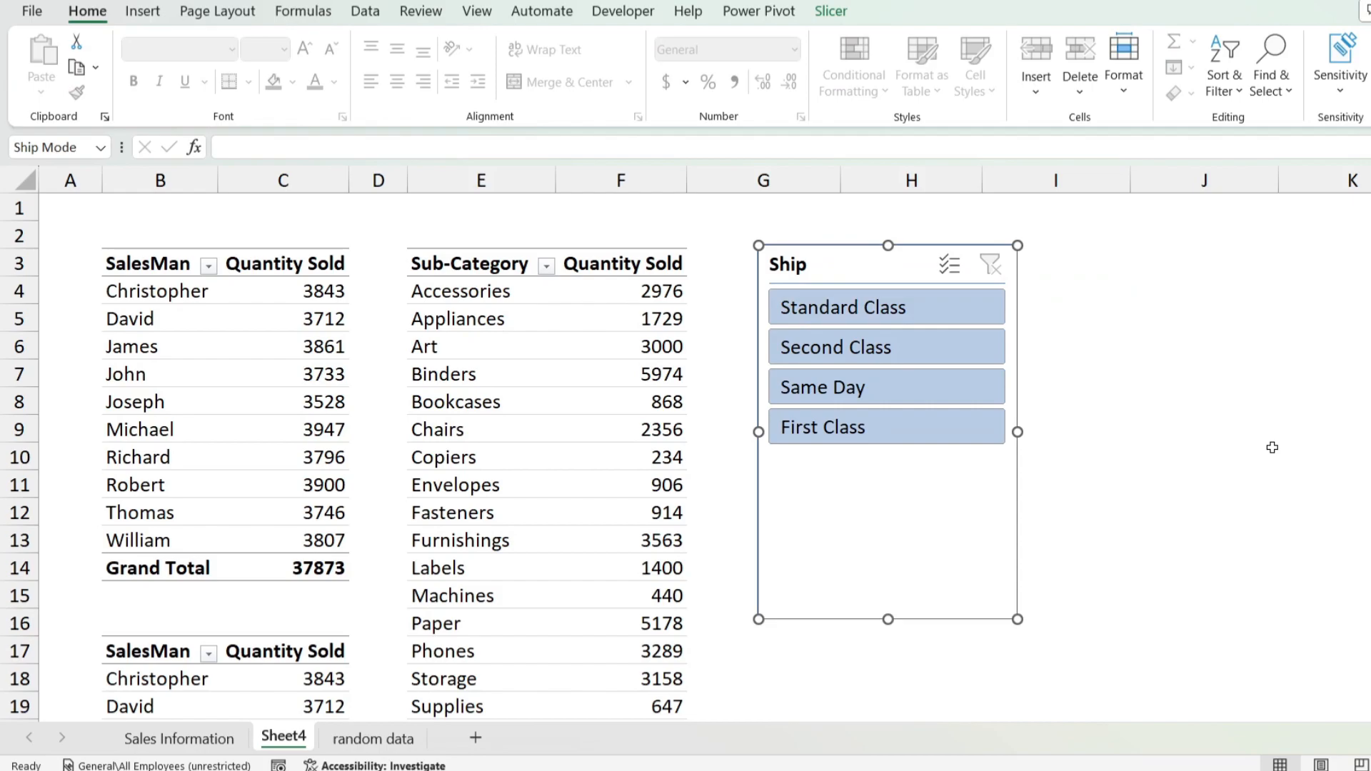
key("Delete")
key("ctrl+z")
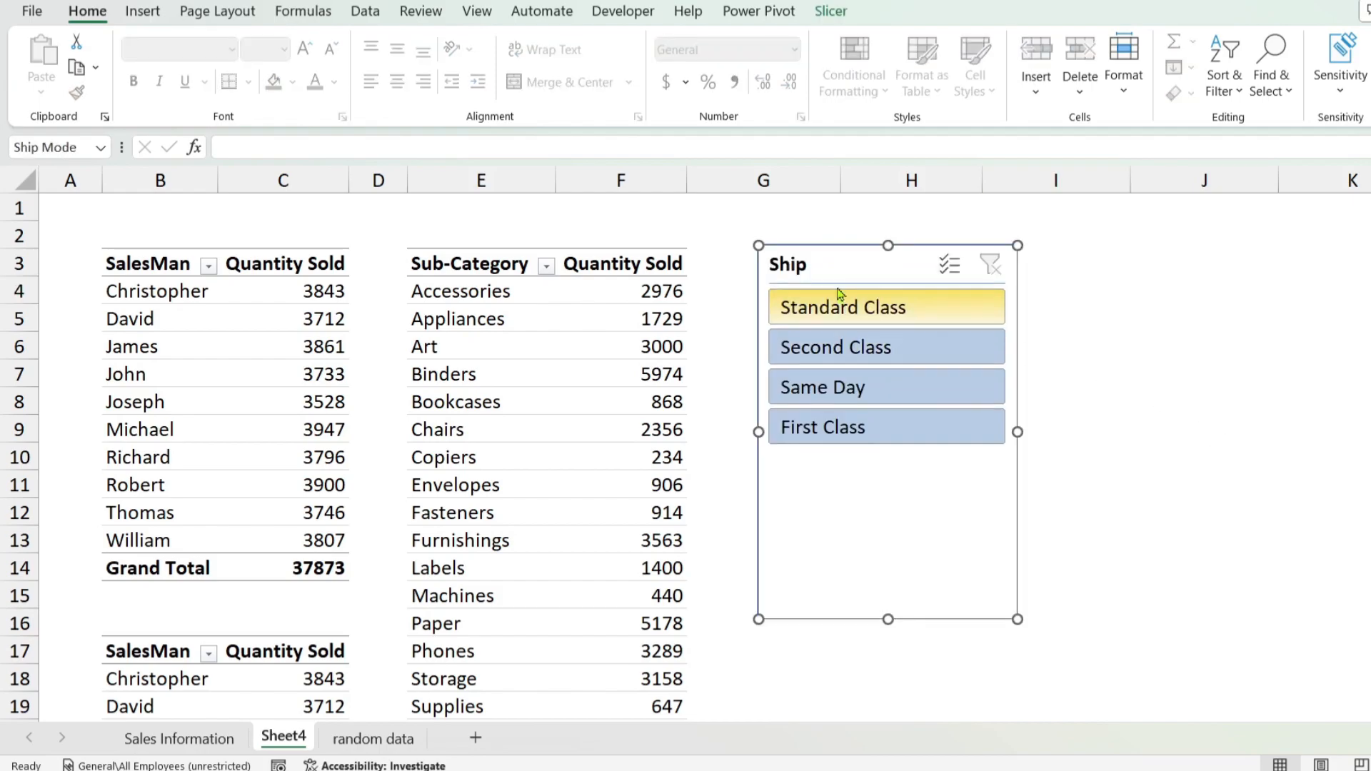
- Open the Ship slicer's size and properties and position it at 6" horizontally and 0.4" vertically
right_click(837, 259)
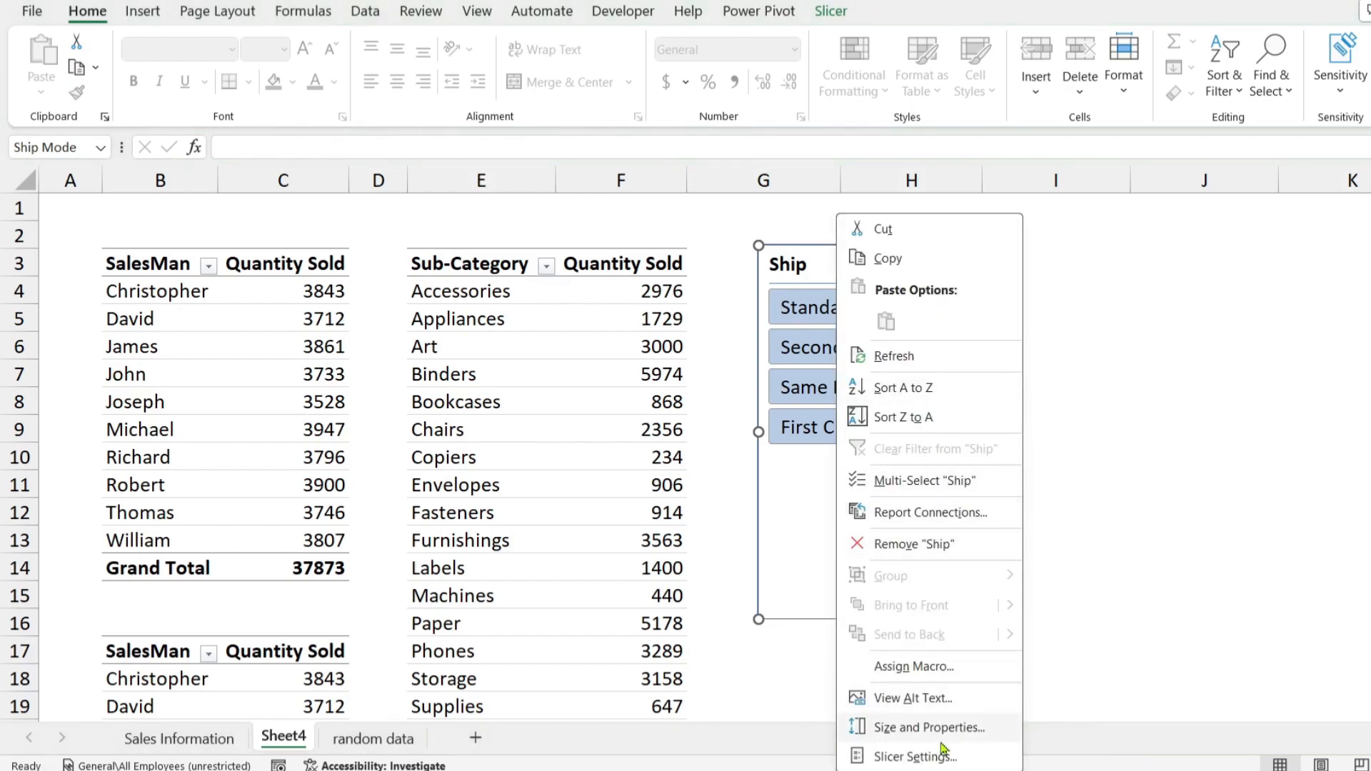
left_click(764, 734)
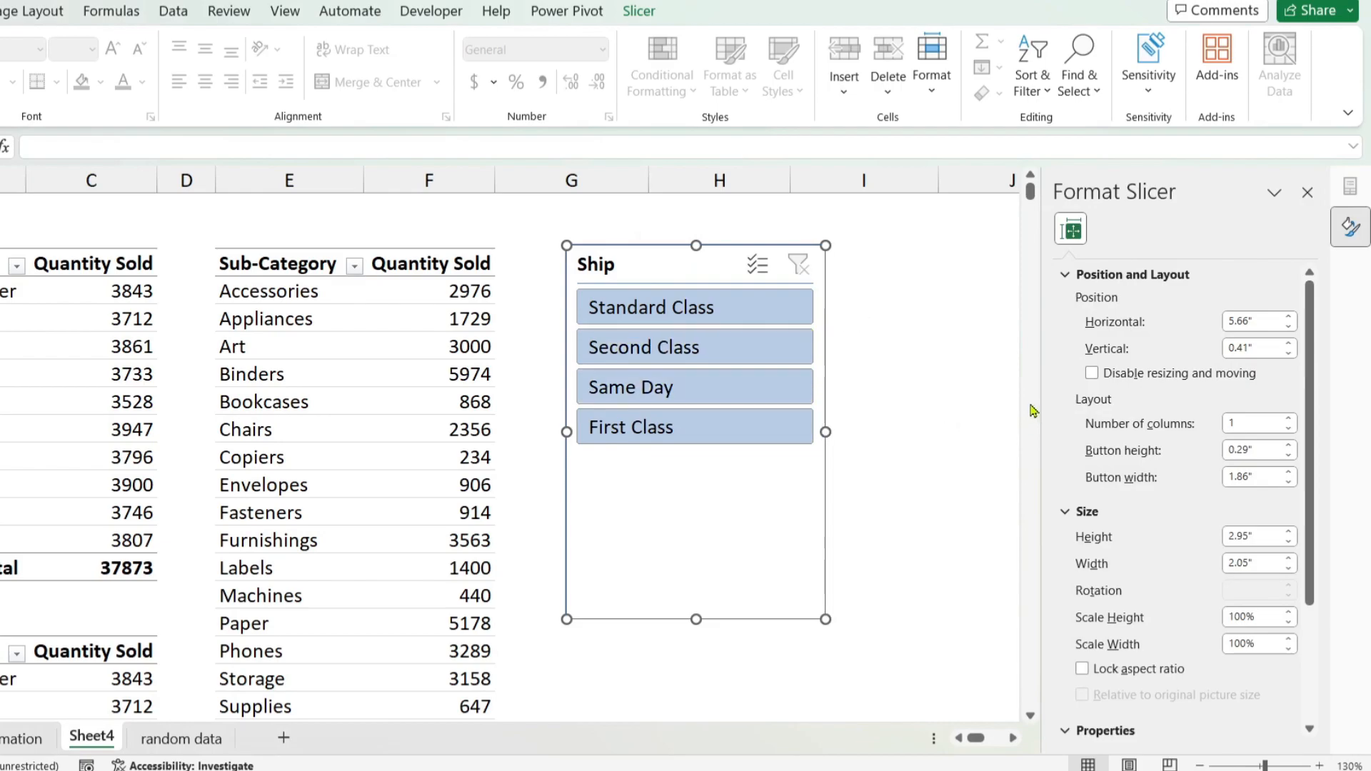
scroll(1075, 336, "down", 3)
scroll(1086, 328, "up", 3)
left_click_drag(663, 260, 717, 262)
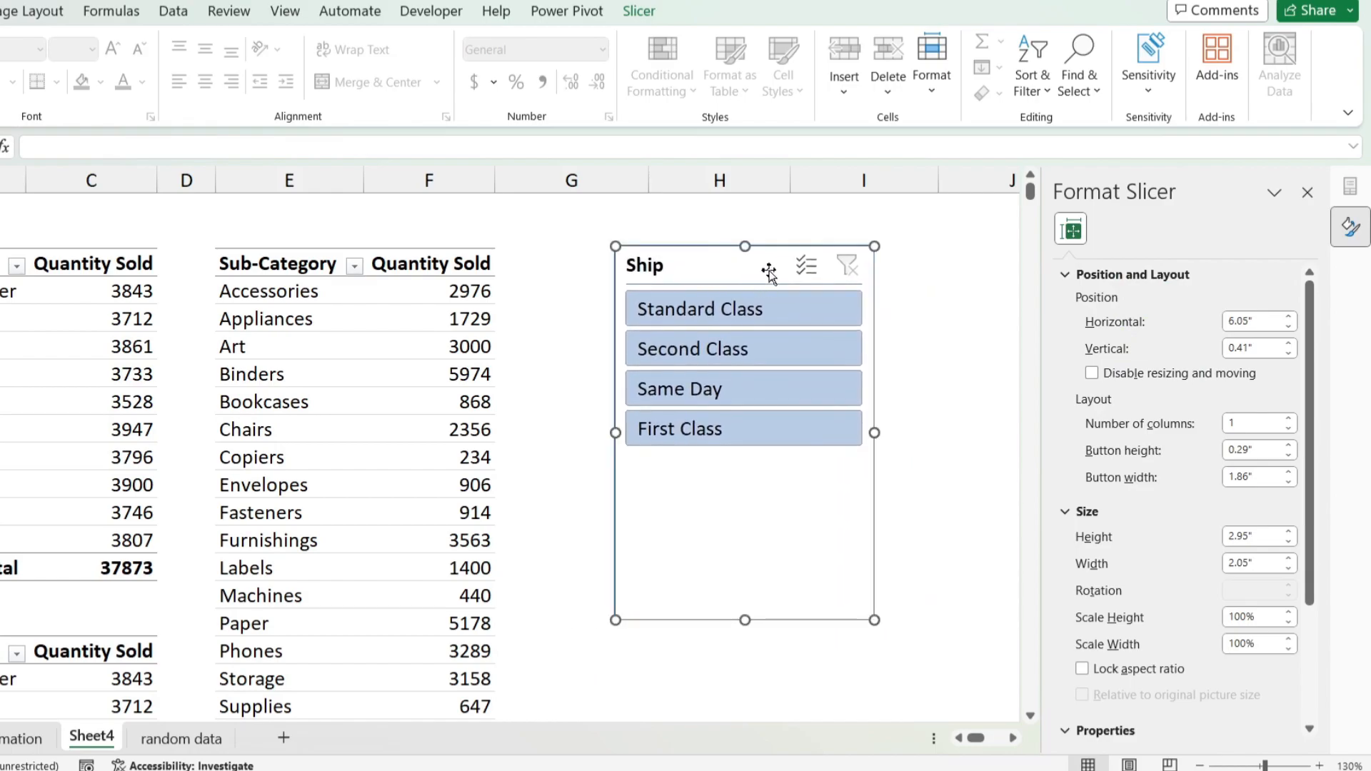
left_click(1289, 328)
left_click(1289, 343)
left_click(1290, 354)
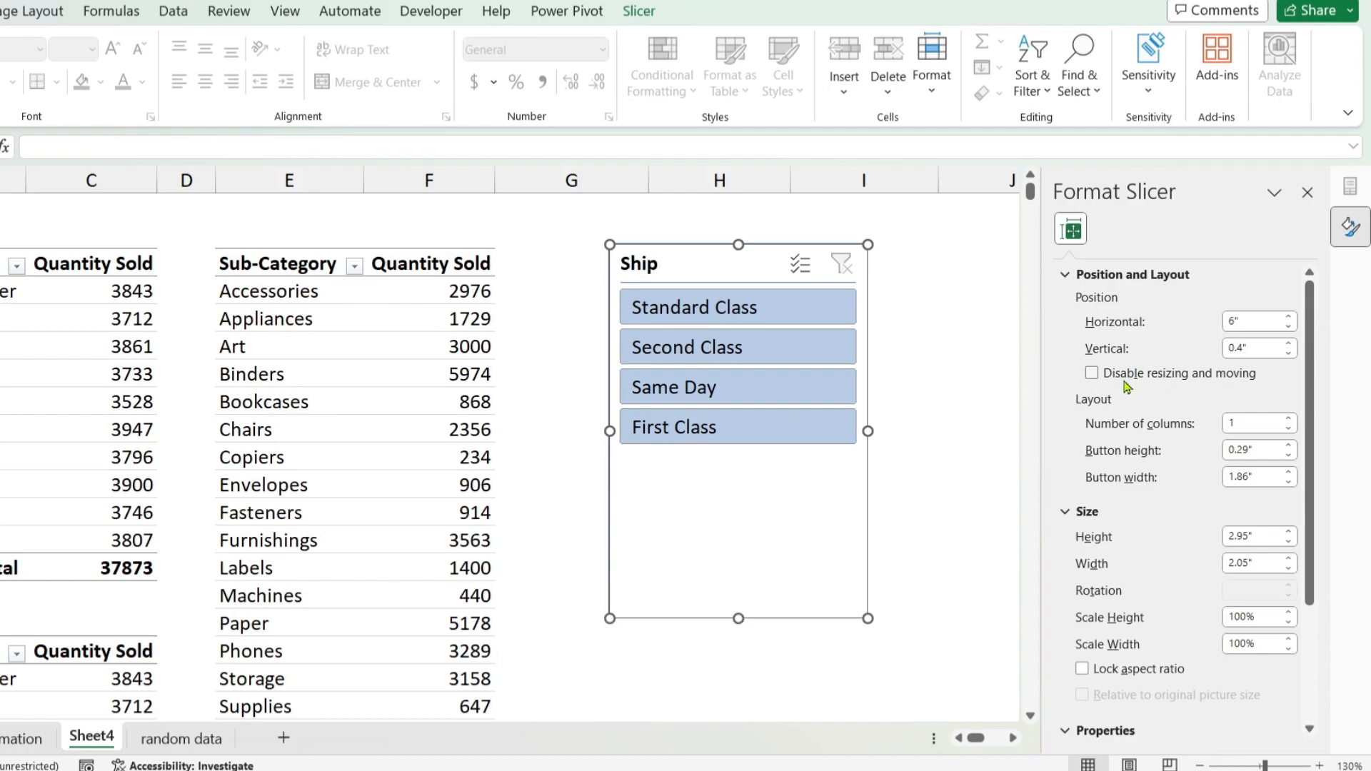
- Turn the Ship slicer's option to disable resizing and moving on and back off
left_click(1092, 373)
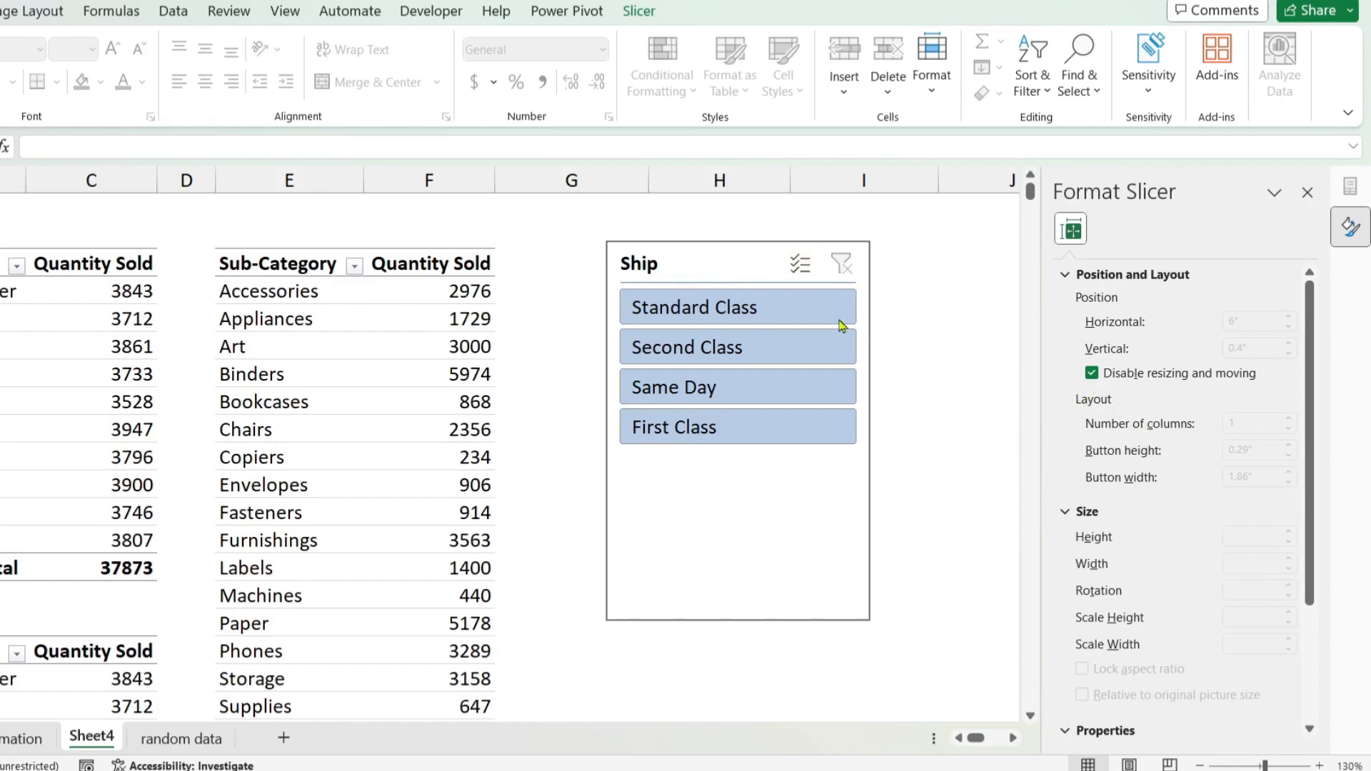
left_click(1093, 374)
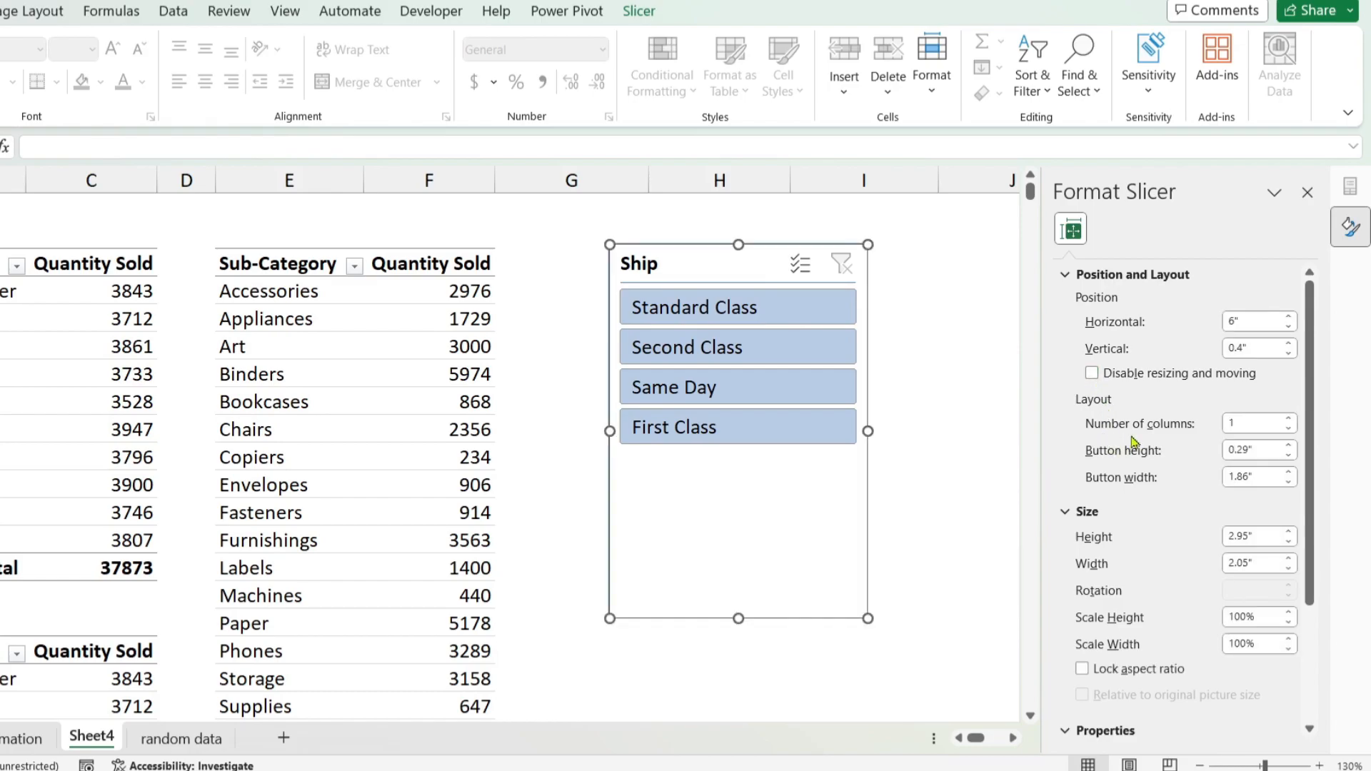
- Set the Ship slicer to move and size with cells, and test it by widening column G and narrowing it back
scroll(1134, 443, "down", 3)
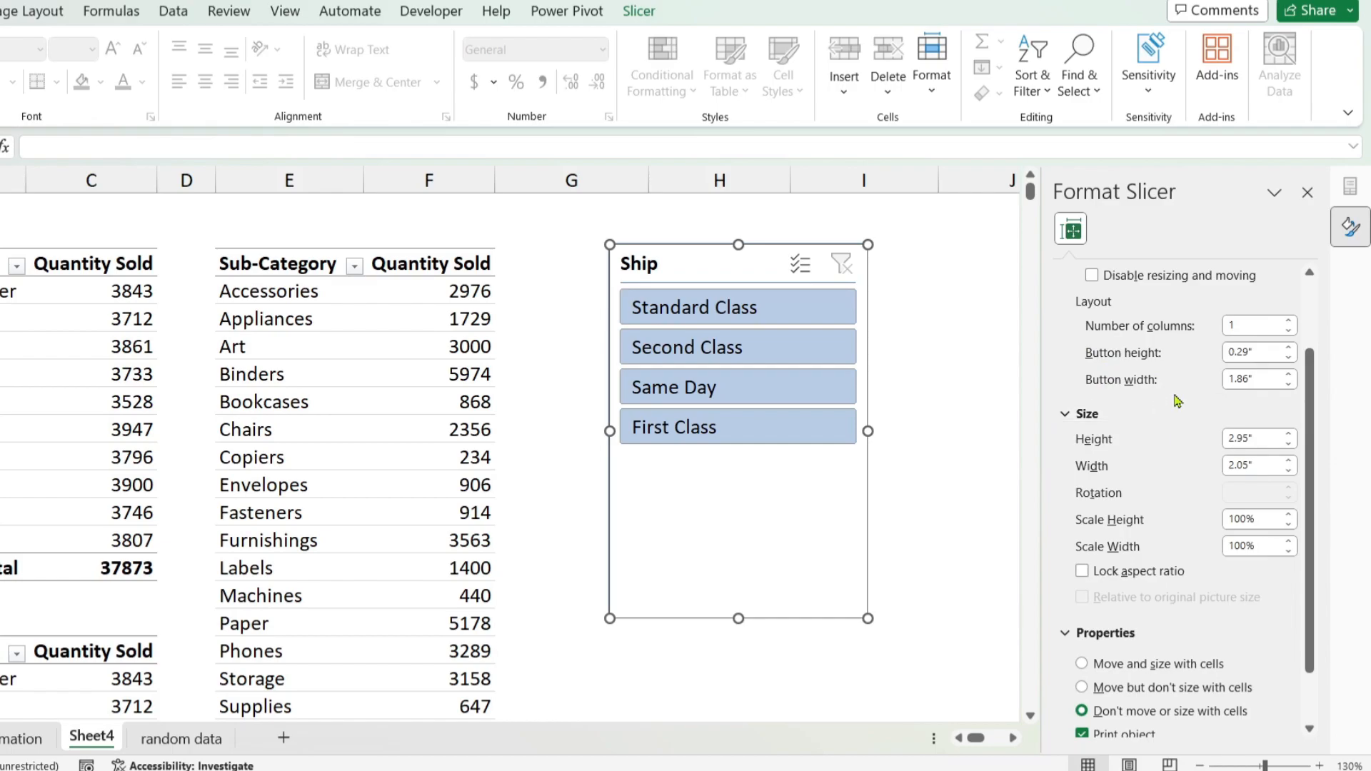
scroll(1166, 429, "down", 2)
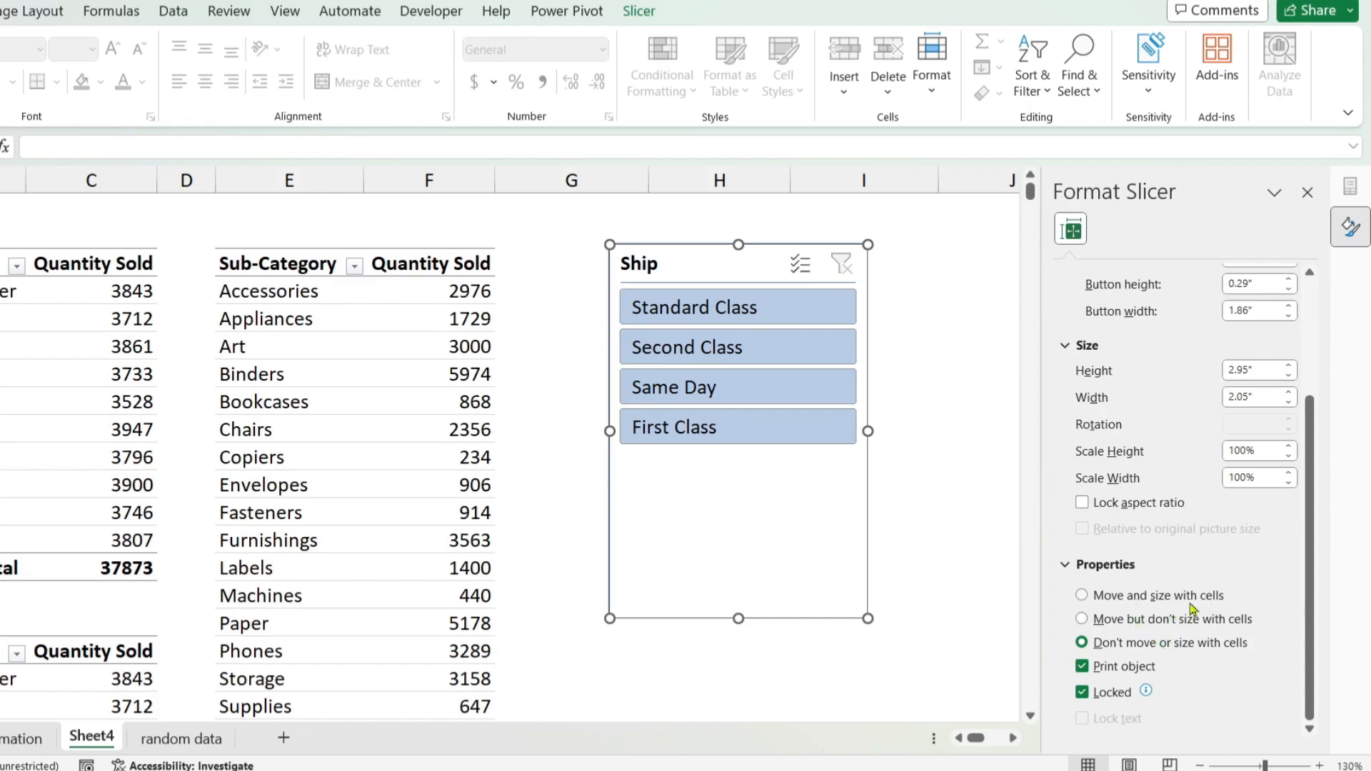
left_click(1086, 597)
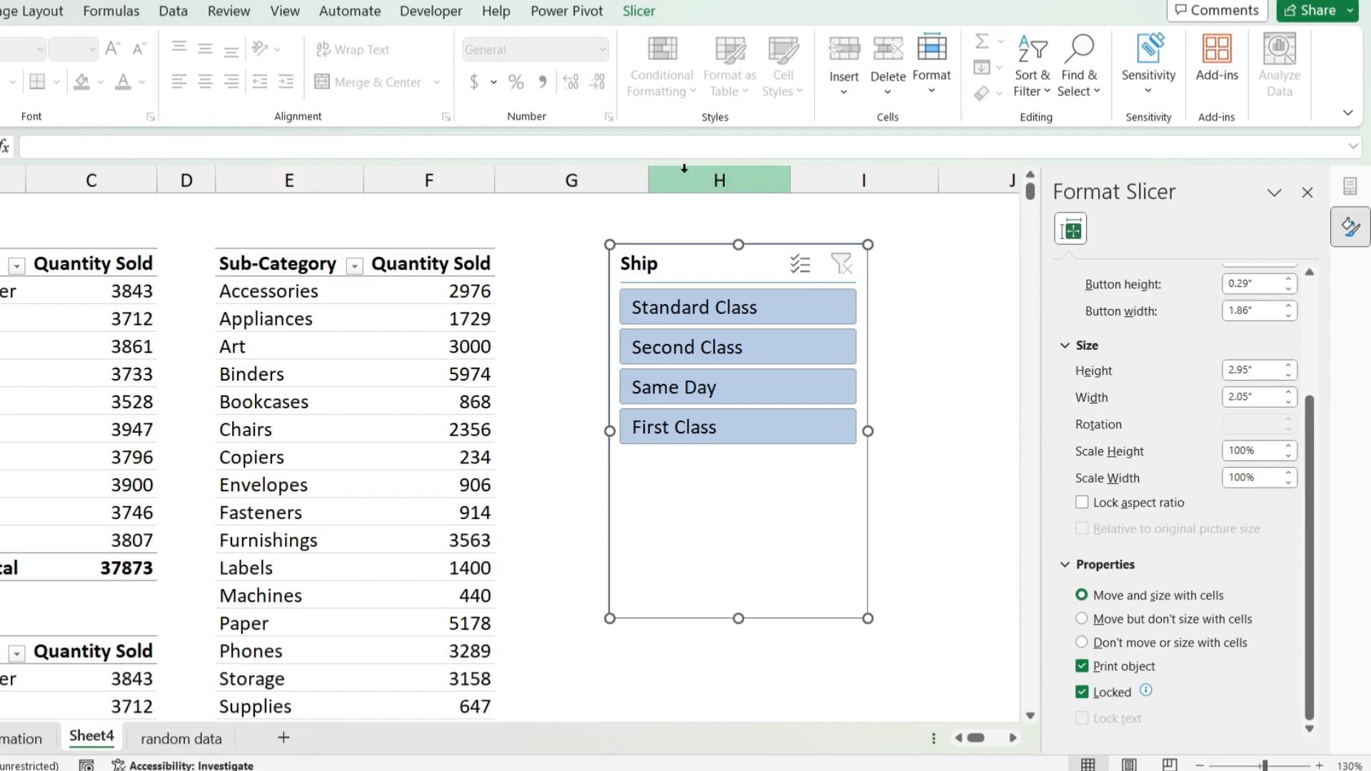
left_click_drag(648, 182, 665, 183)
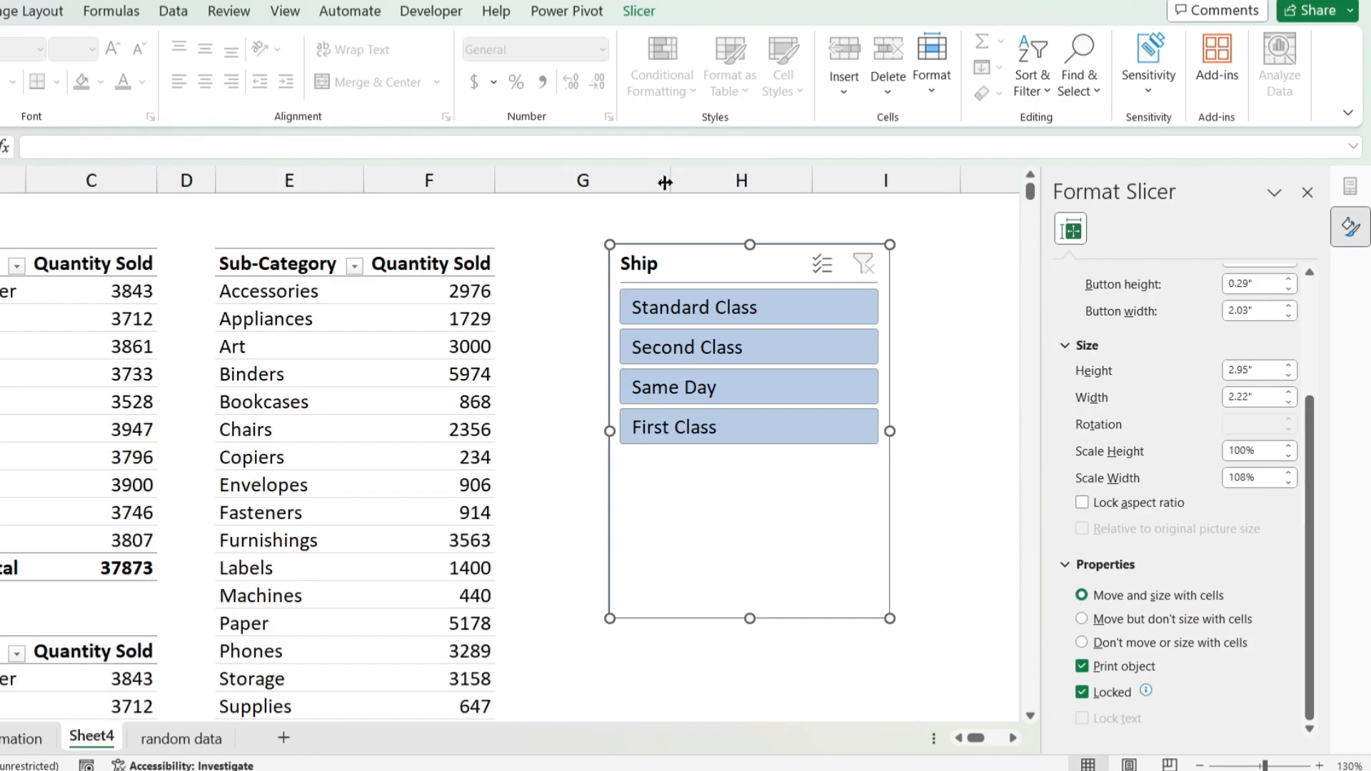
left_click_drag(665, 183, 649, 182)
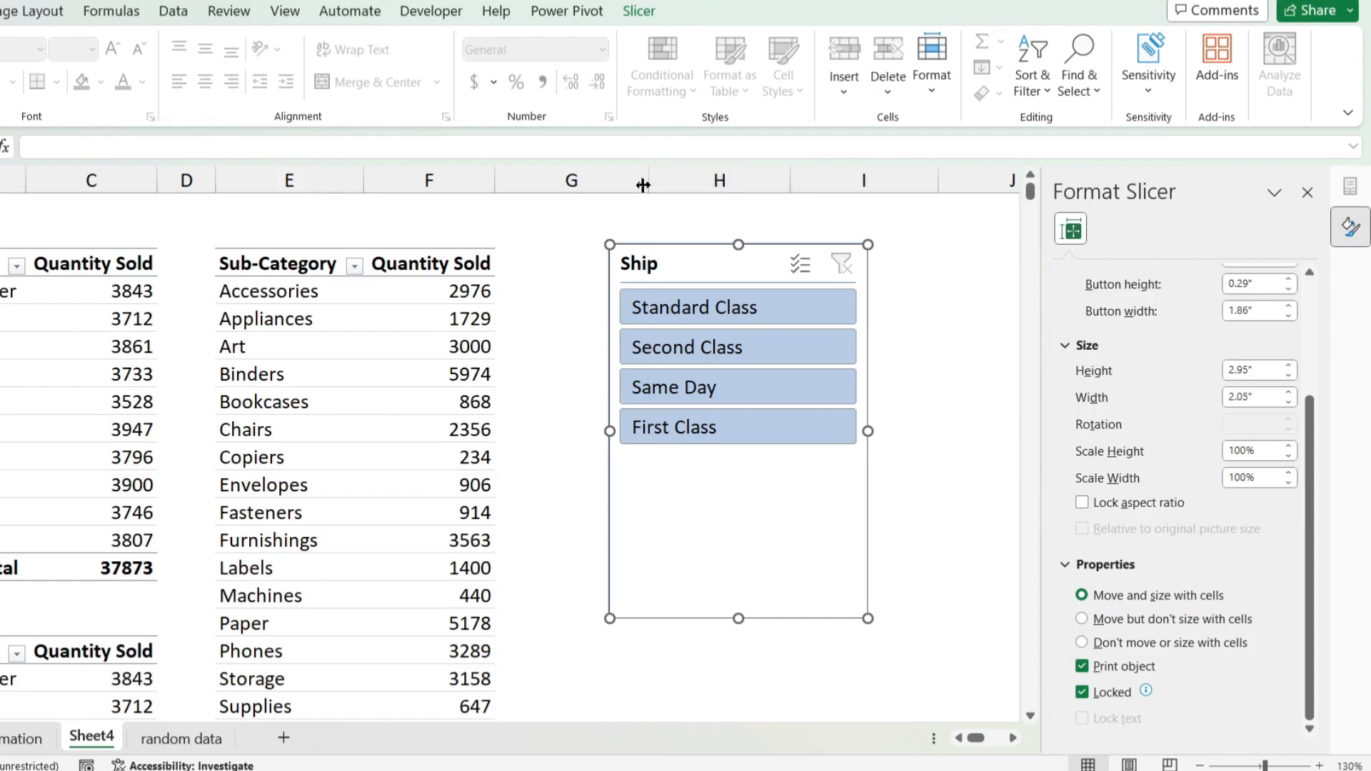
- Set the Ship slicer to move but not size with cells, insert a column at G, and move the slicer back toward the pivot tables
left_click(1134, 621)
left_click(571, 178)
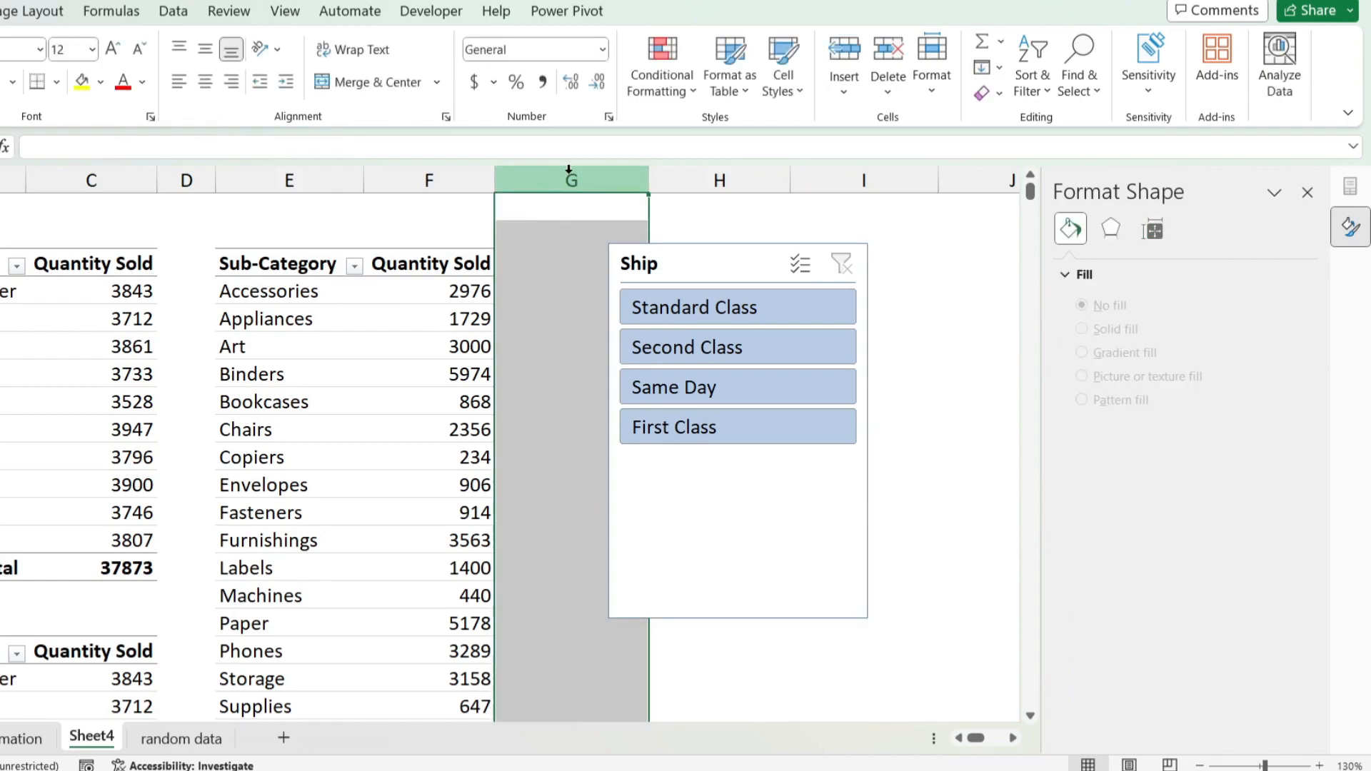
key("ctrl+shift+plus")
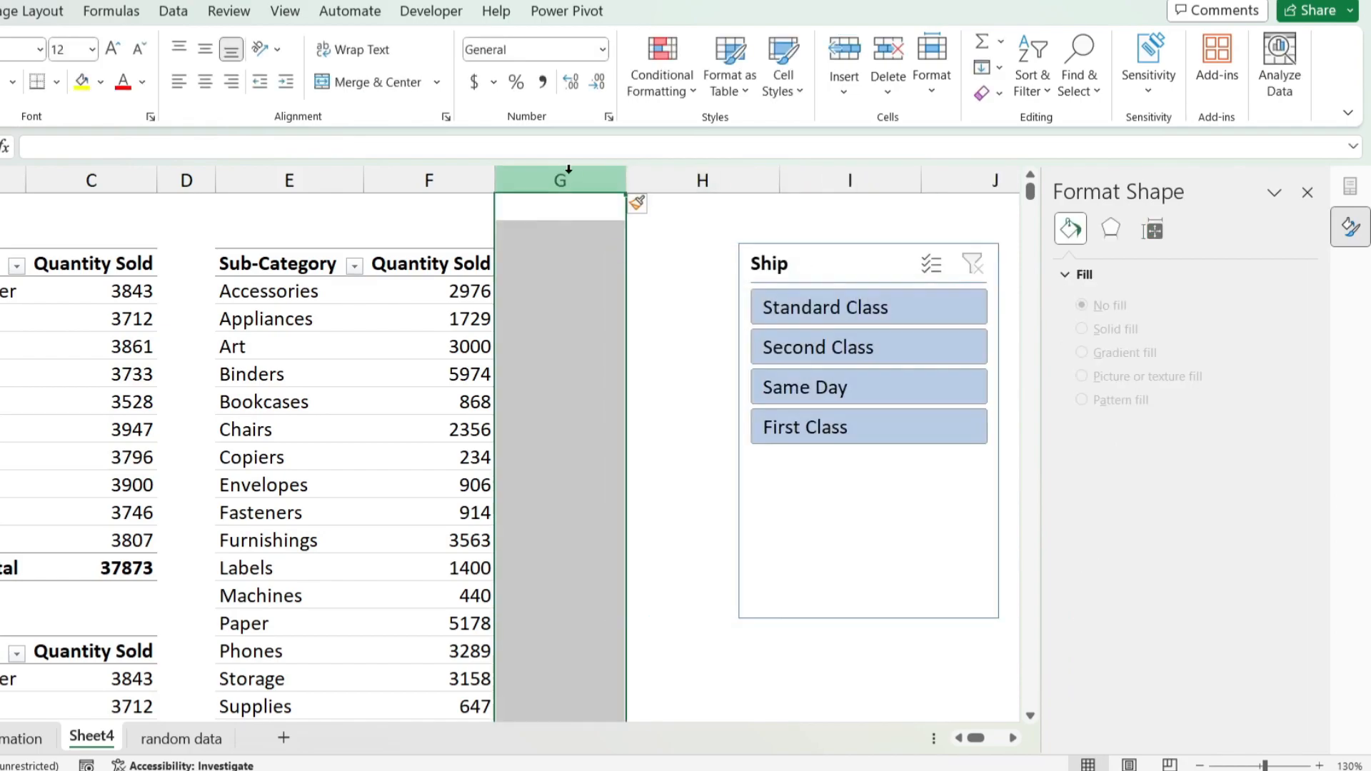
left_click(795, 263)
left_click_drag(834, 256, 705, 261)
- Set the Ship slicer's property to not move or size with cells
scroll(1203, 526, "down", 3)
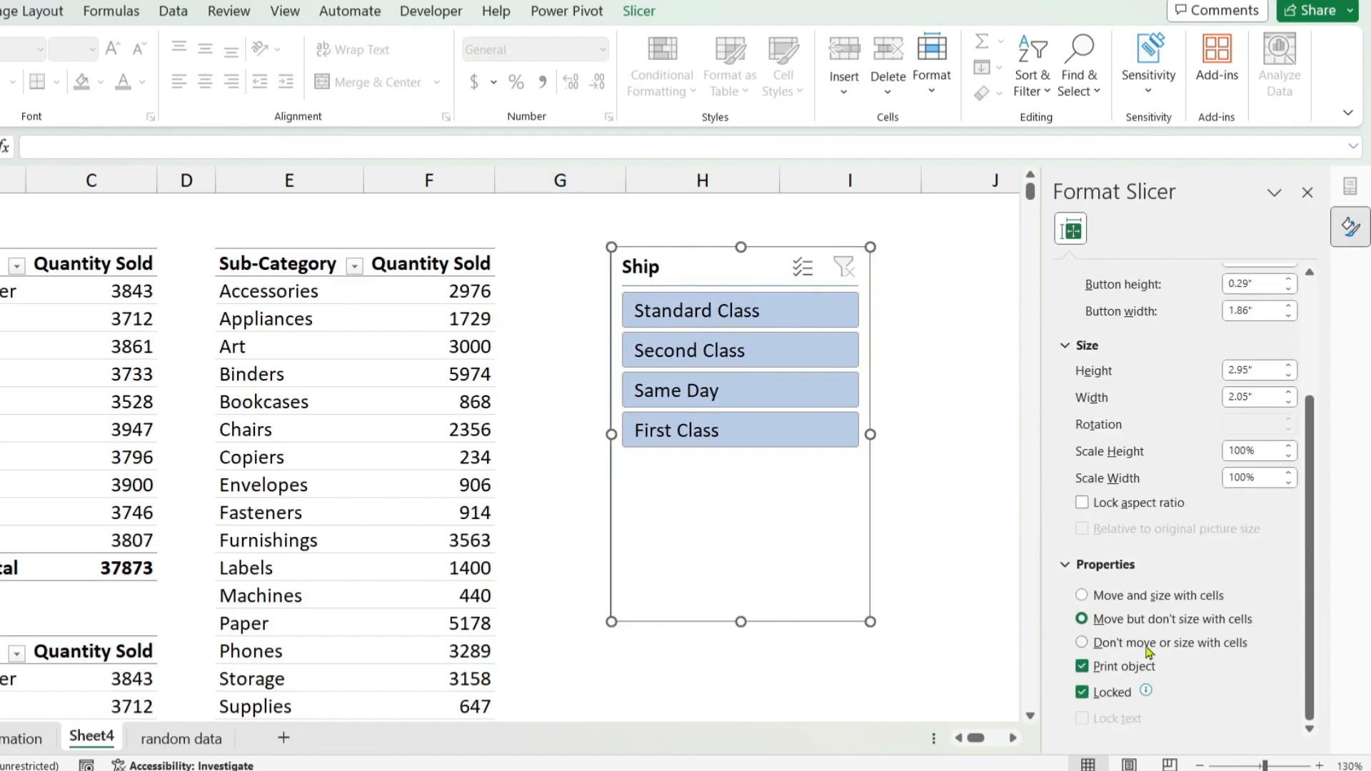
left_click(1137, 647)
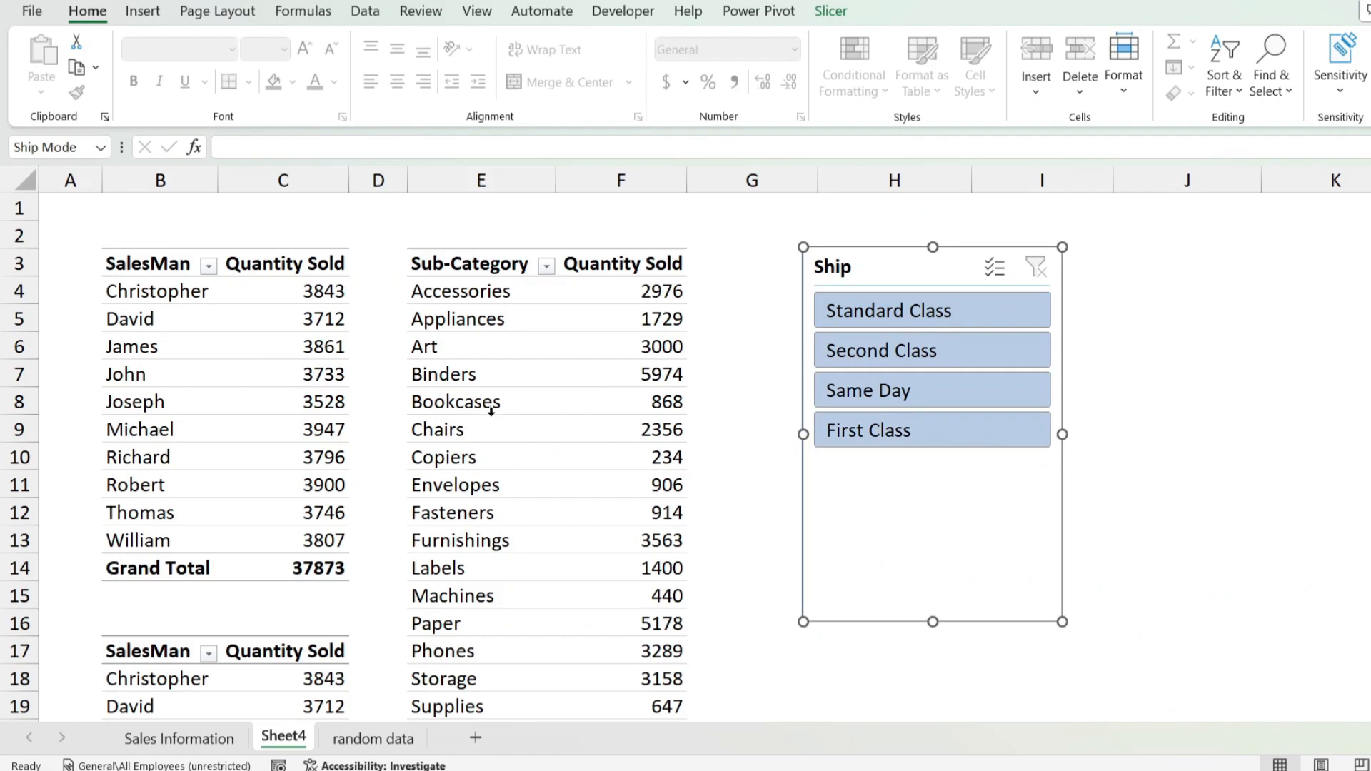
- Insert an Order Date timeline for the Sub-Category pivot table
left_click(500, 381)
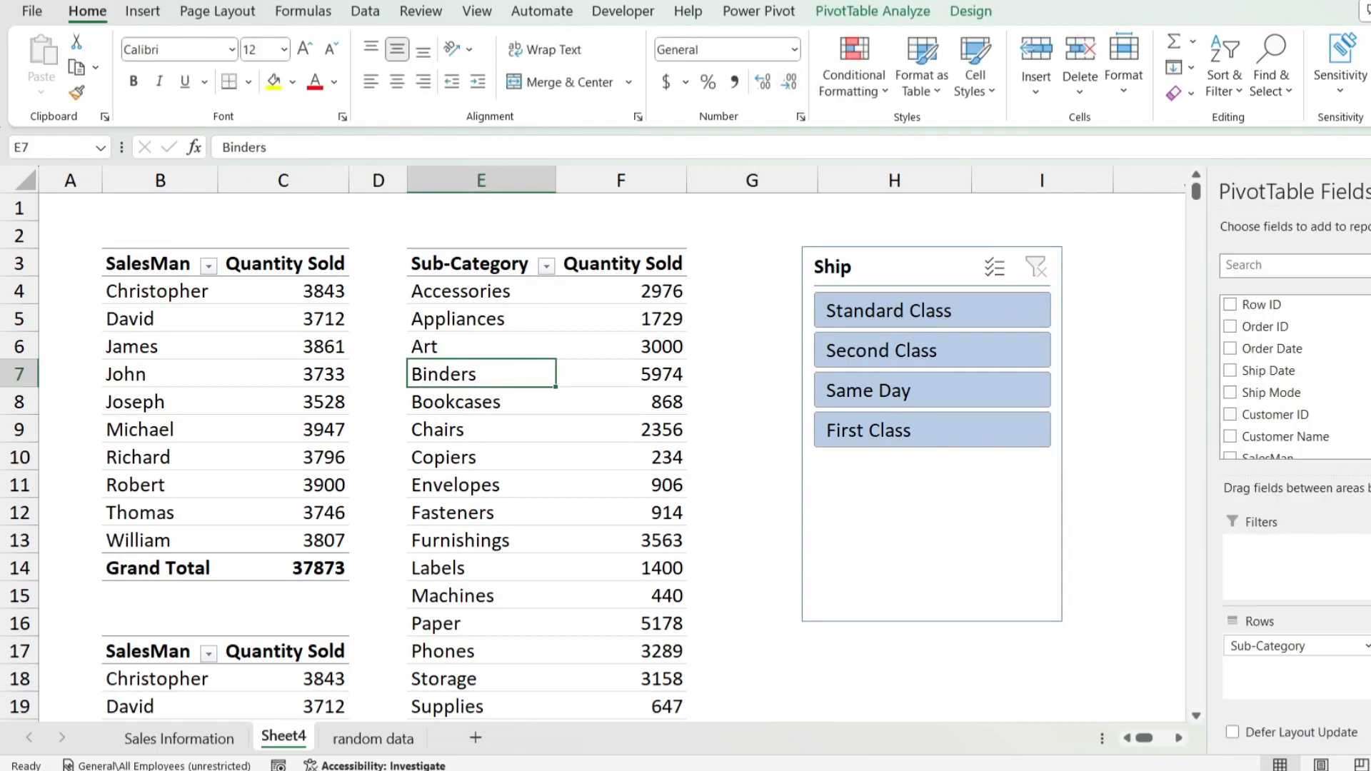
left_click(883, 10)
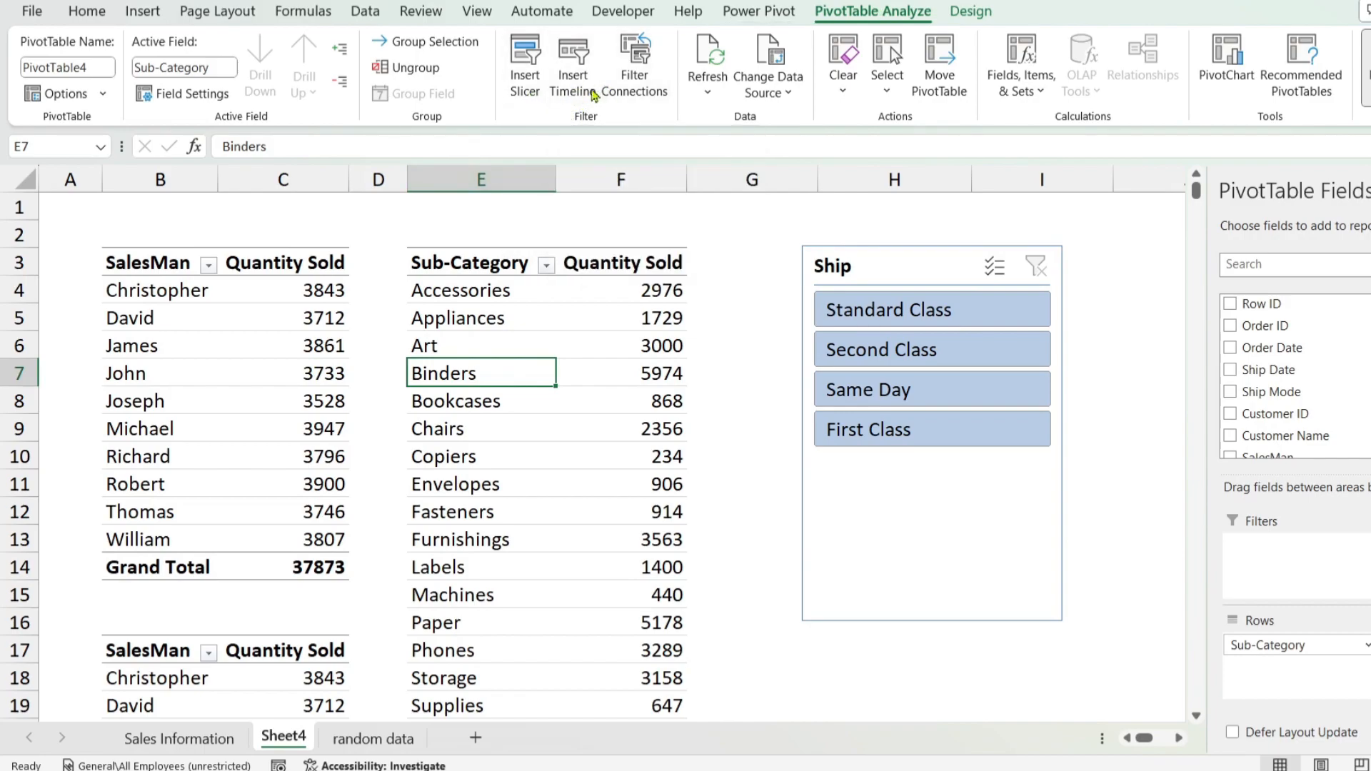
left_click(575, 75)
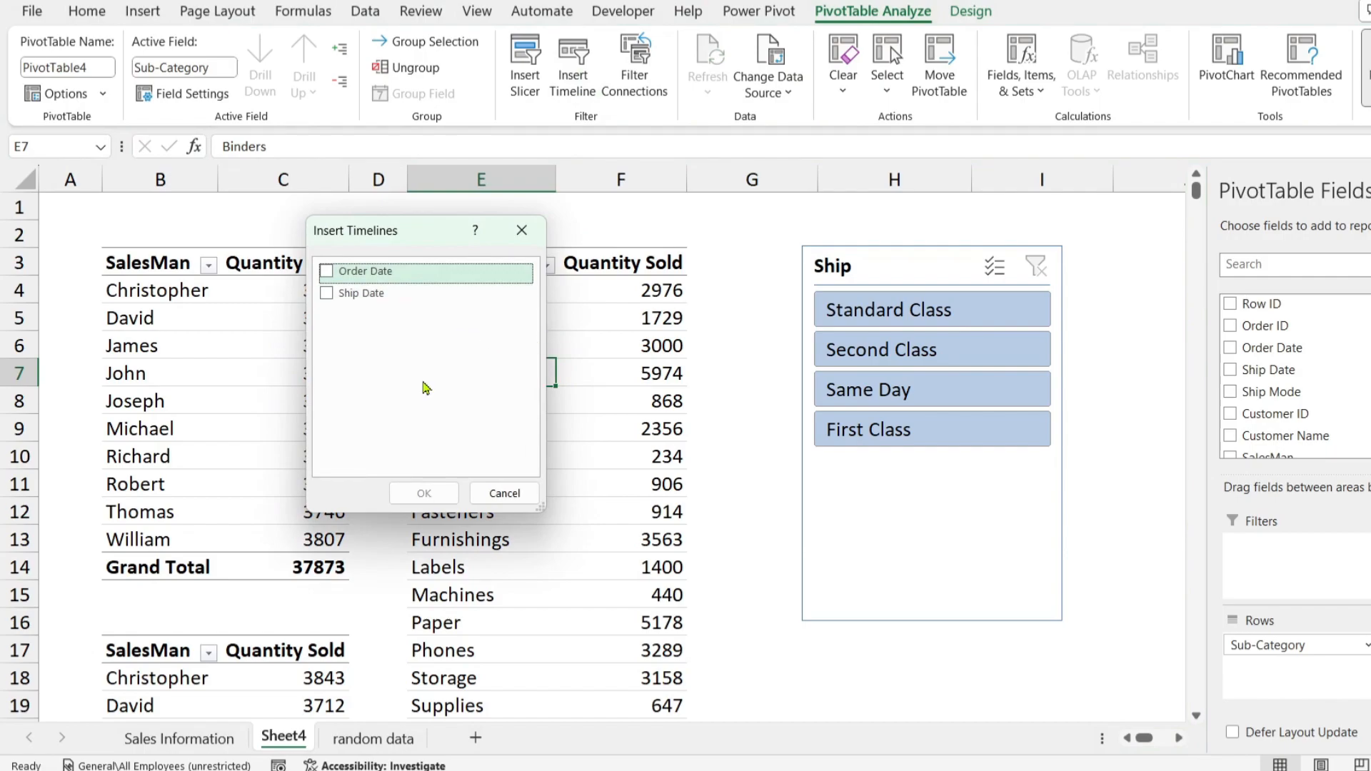
left_click_drag(429, 237, 514, 250)
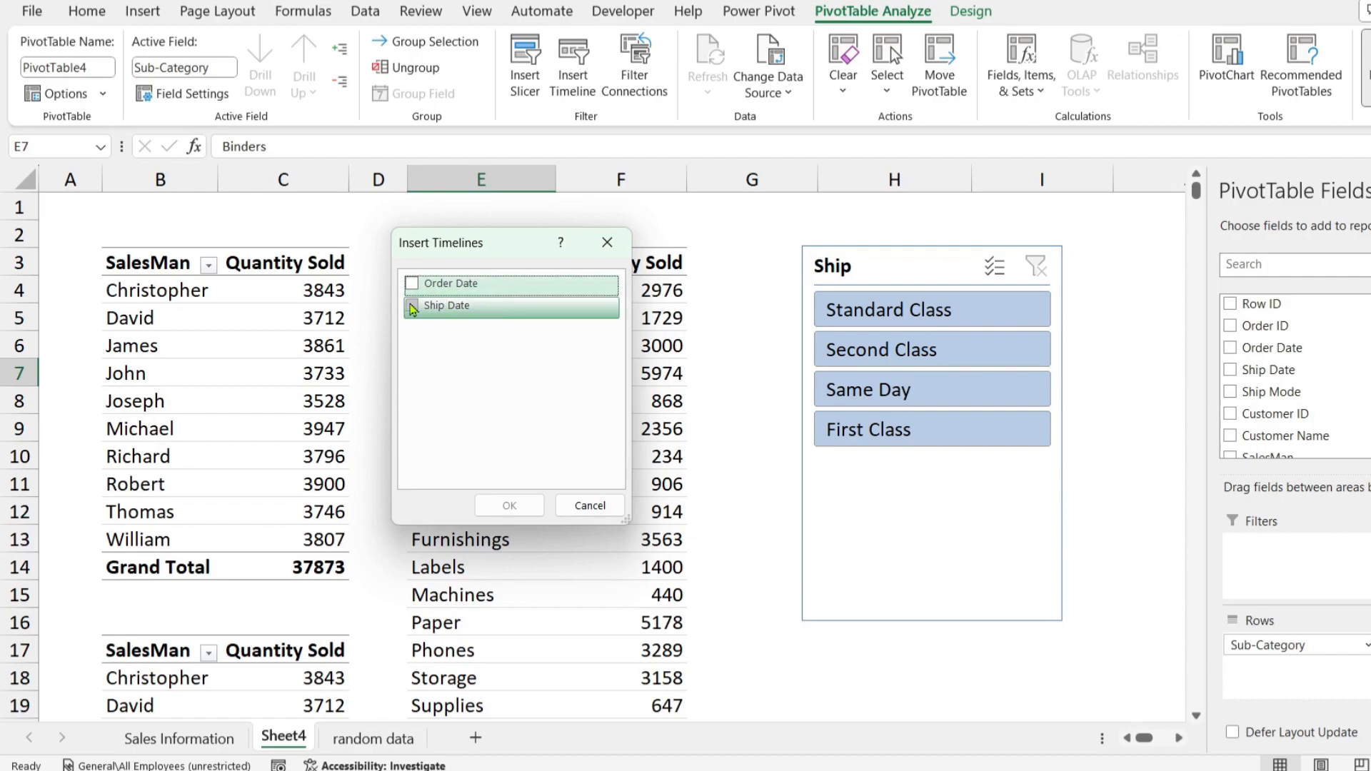
left_click(412, 283)
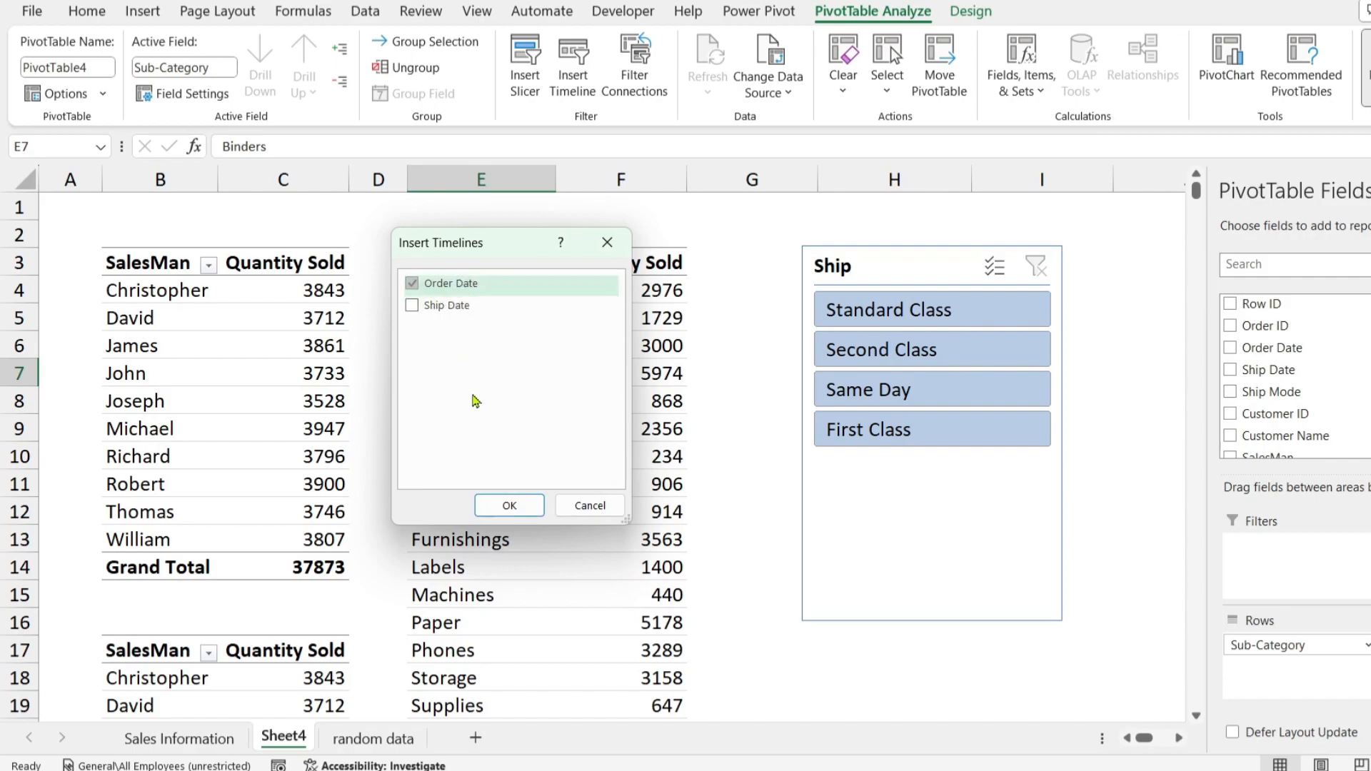
left_click(513, 506)
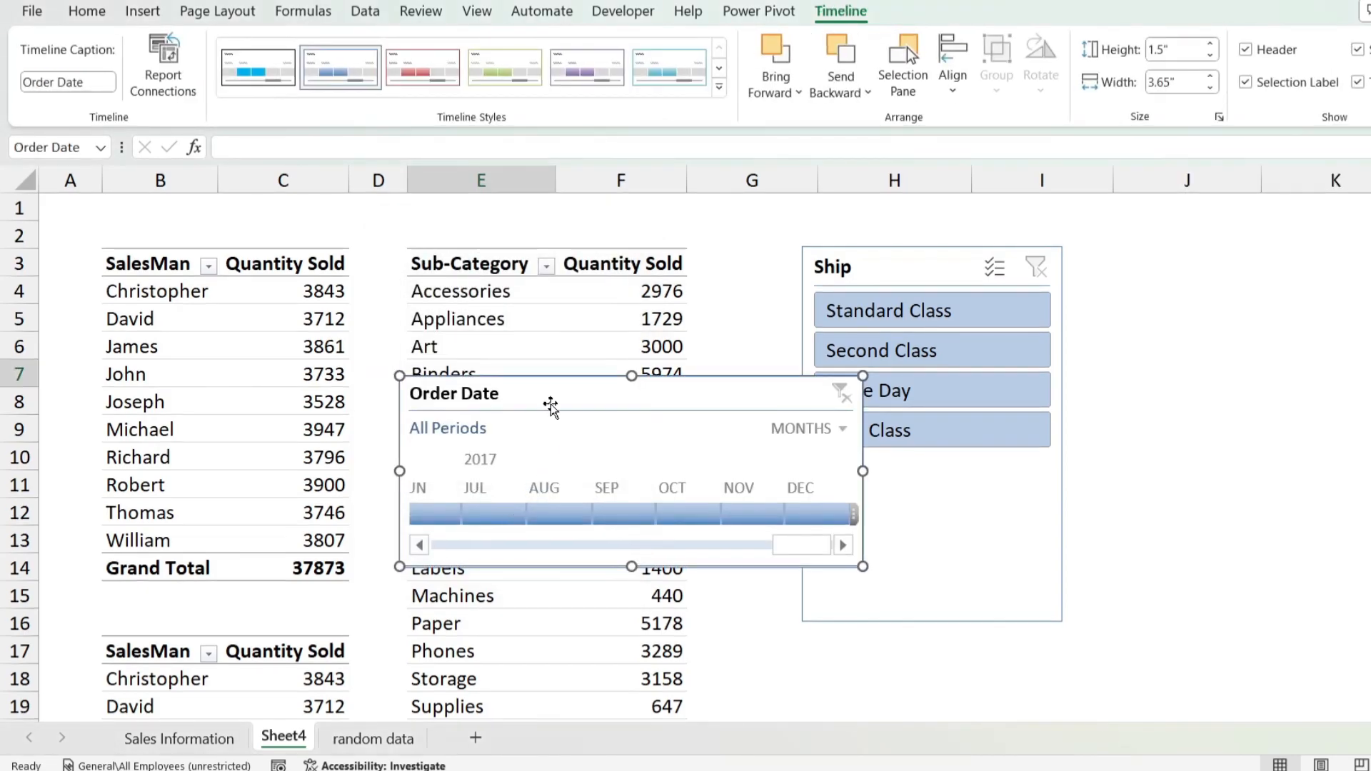
- Move the Ship slicer farther from the pivot tables and place the Order Date timeline above it, beside the Sub-Category pivot table
left_click_drag(555, 401, 580, 248)
left_click_drag(929, 278, 1114, 398)
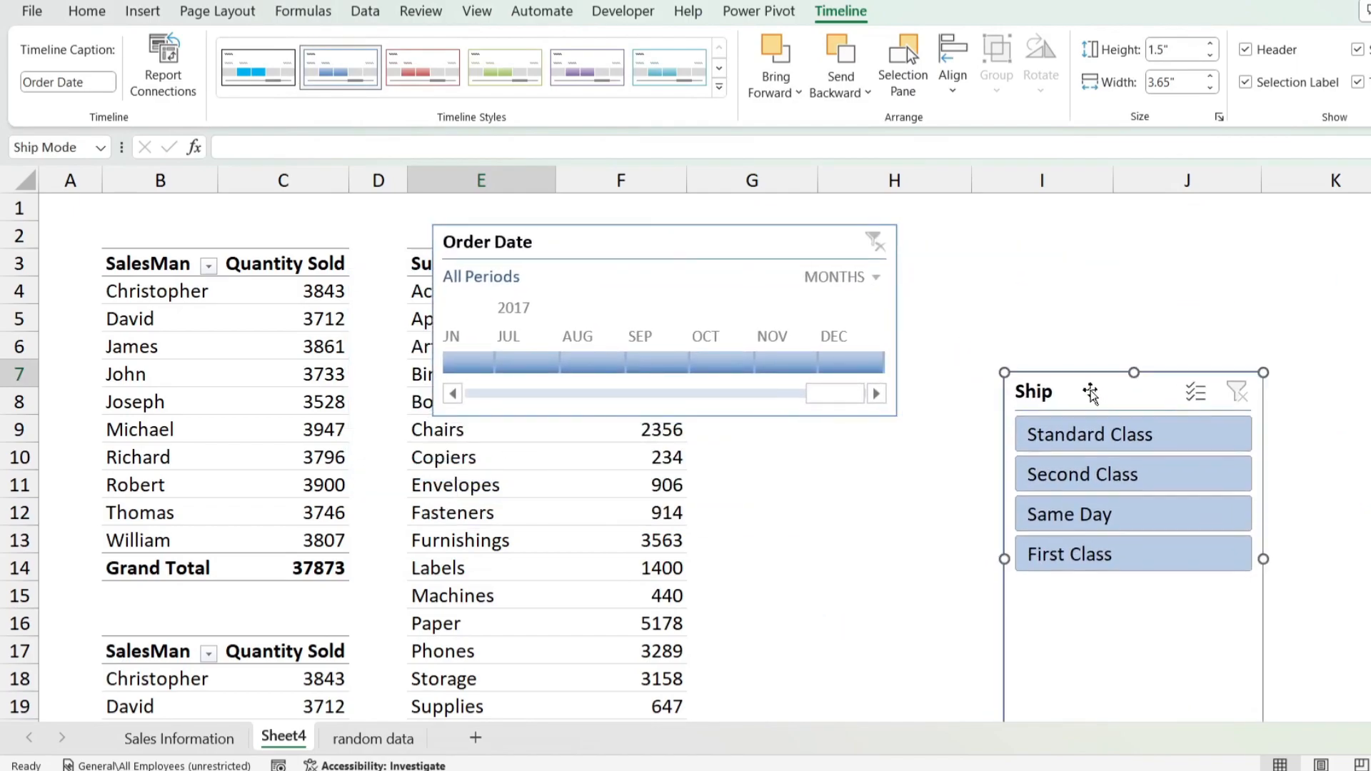
left_click_drag(687, 245, 971, 240)
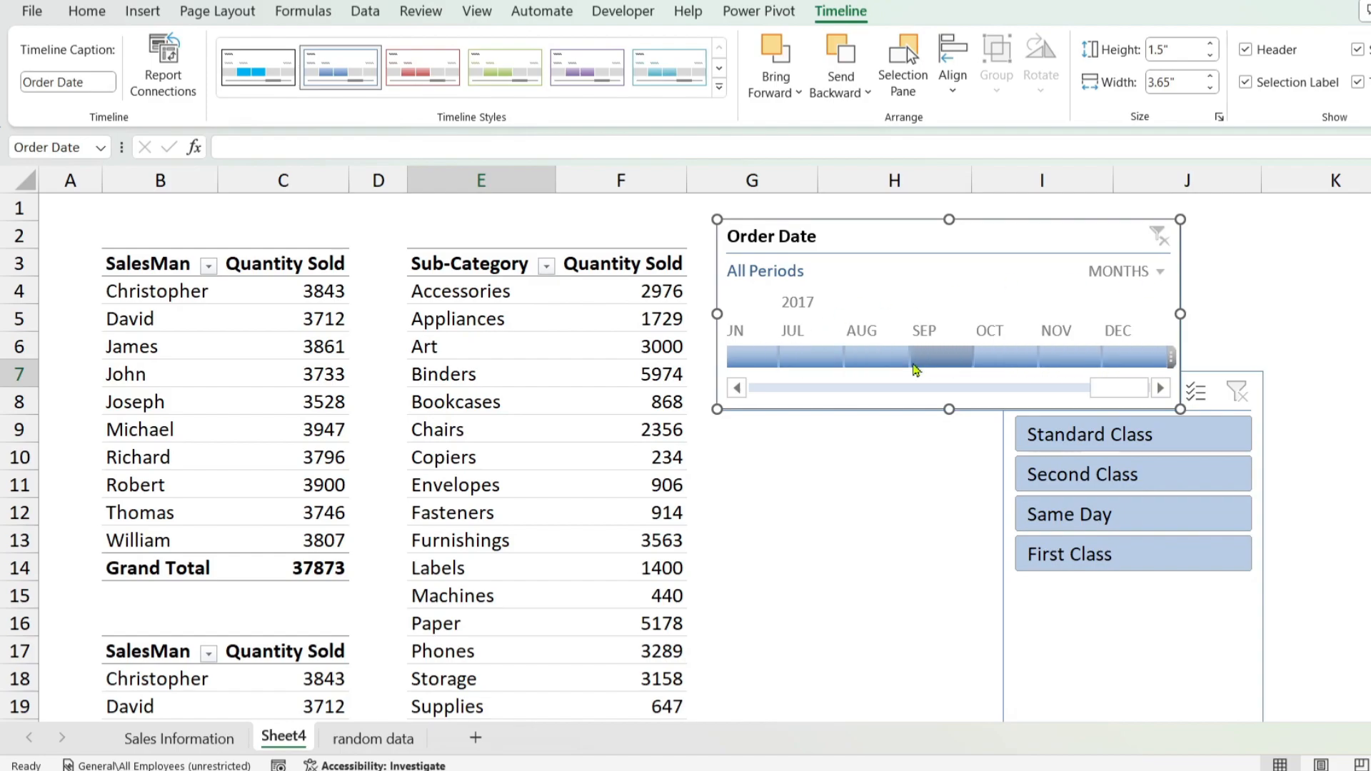
- Try the Order Date timeline on single months of 2017, including July and October, and clear the filter
left_click(762, 365)
left_click(810, 365)
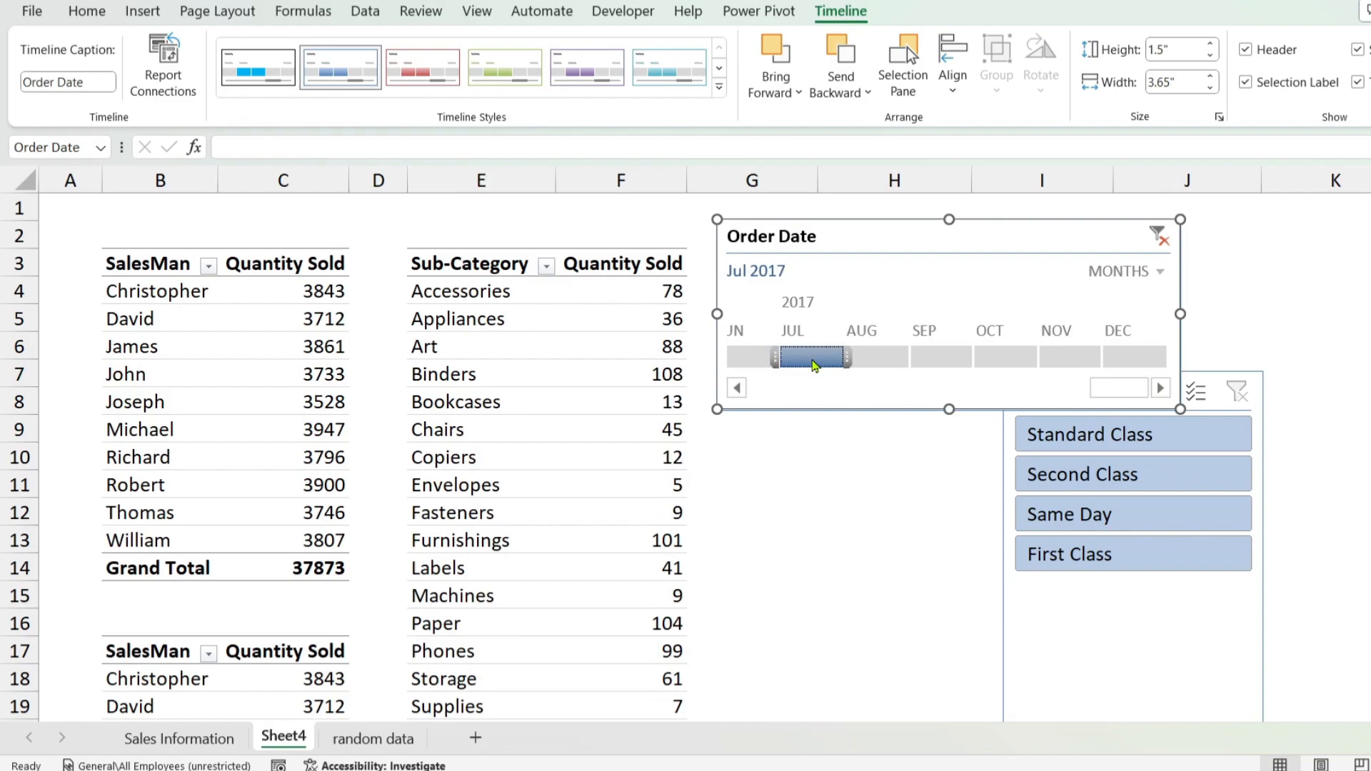
left_click(870, 367)
left_click(966, 367)
left_click(1006, 365)
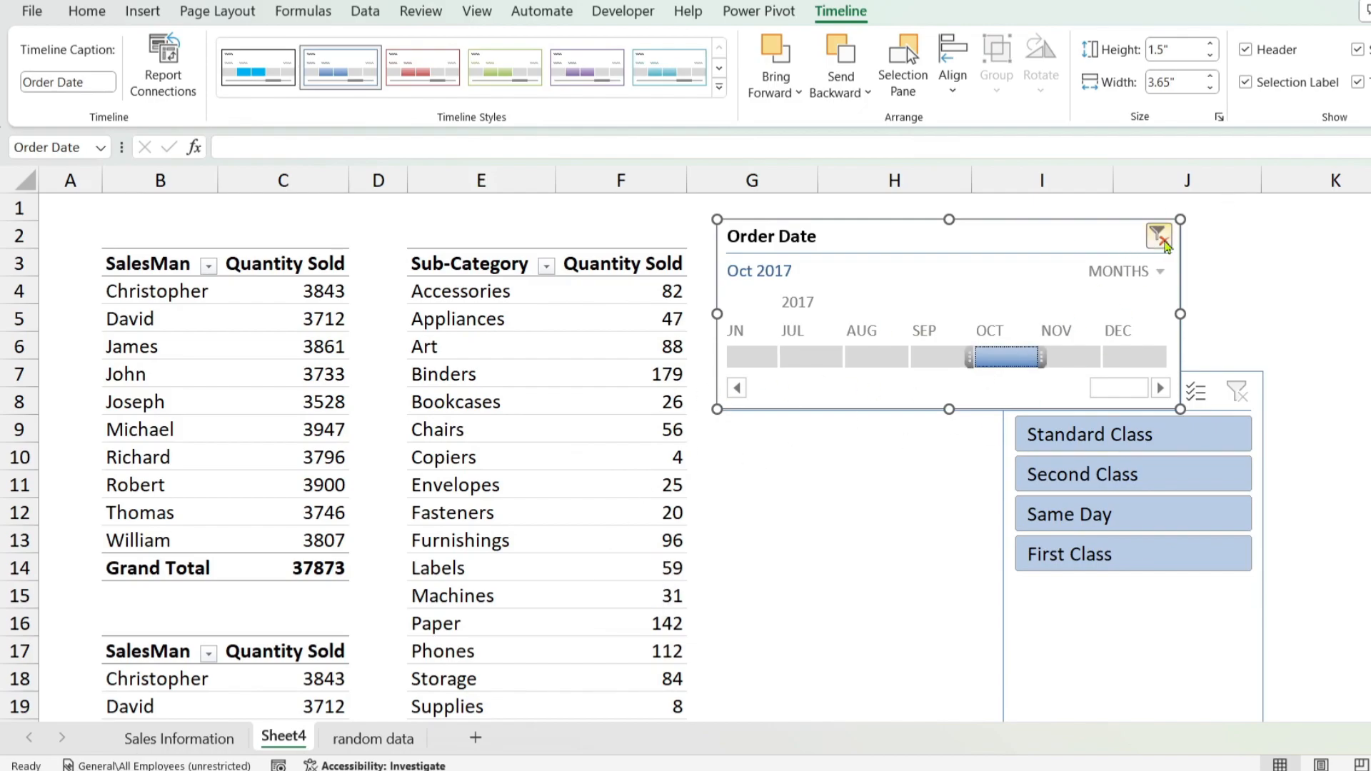
left_click(1160, 241)
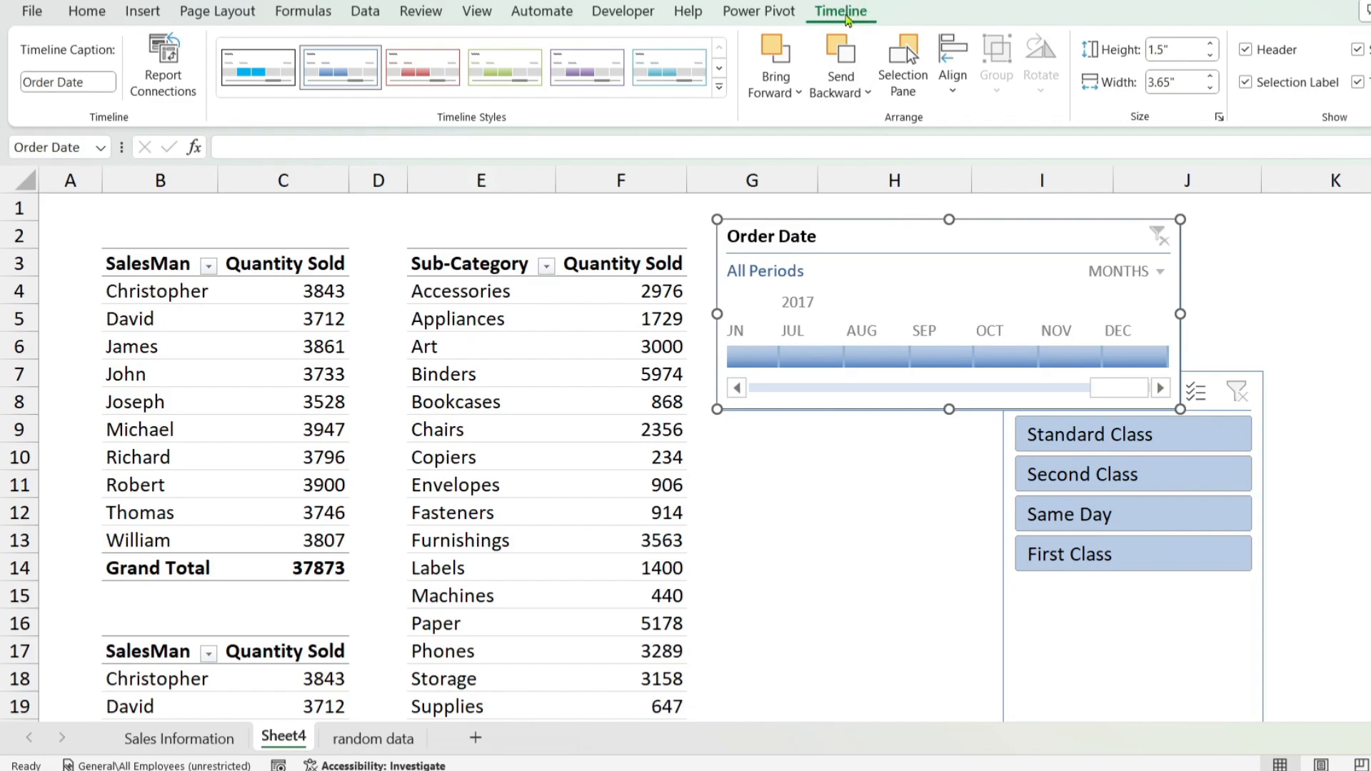
- Connect the Order Date timeline to PivotTable5 and PivotTableoptions as well
left_click(163, 72)
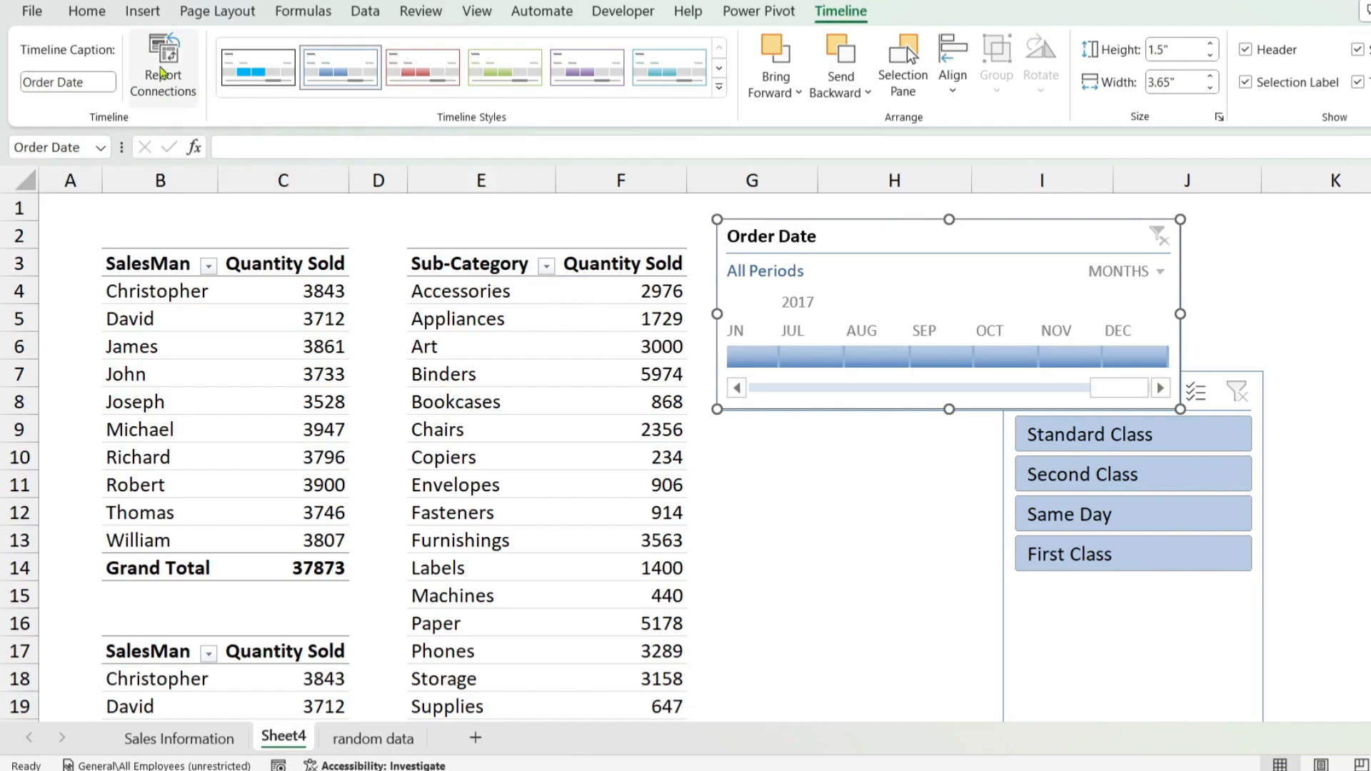
left_click(162, 72)
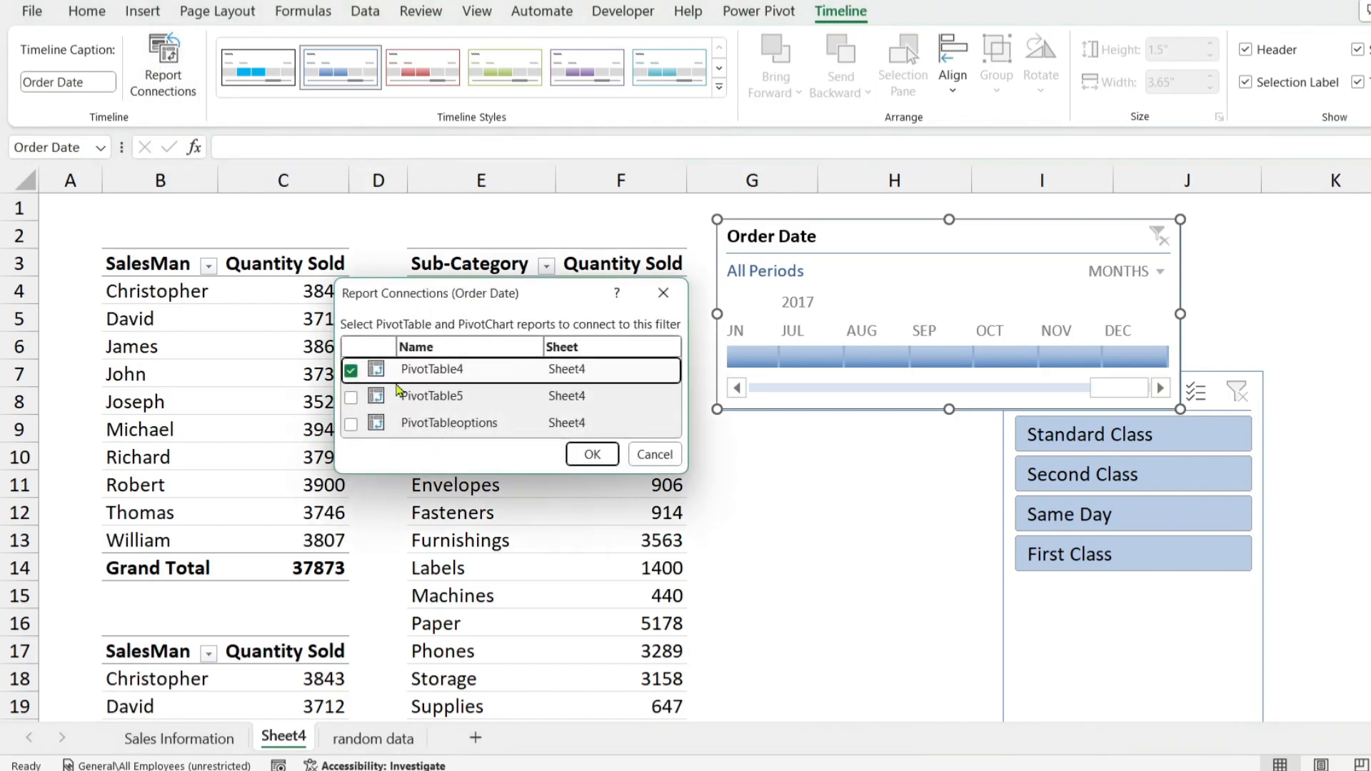
left_click(351, 397)
left_click(351, 424)
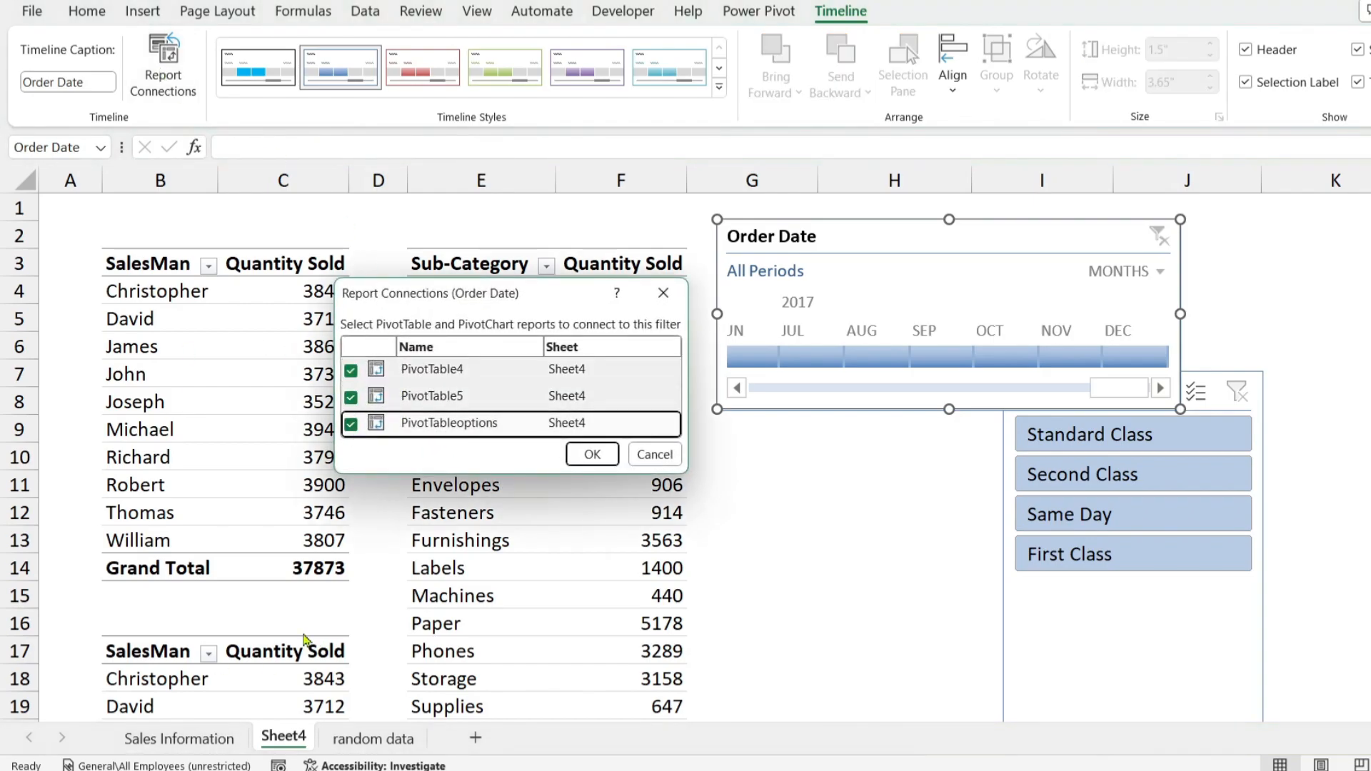
left_click(592, 456)
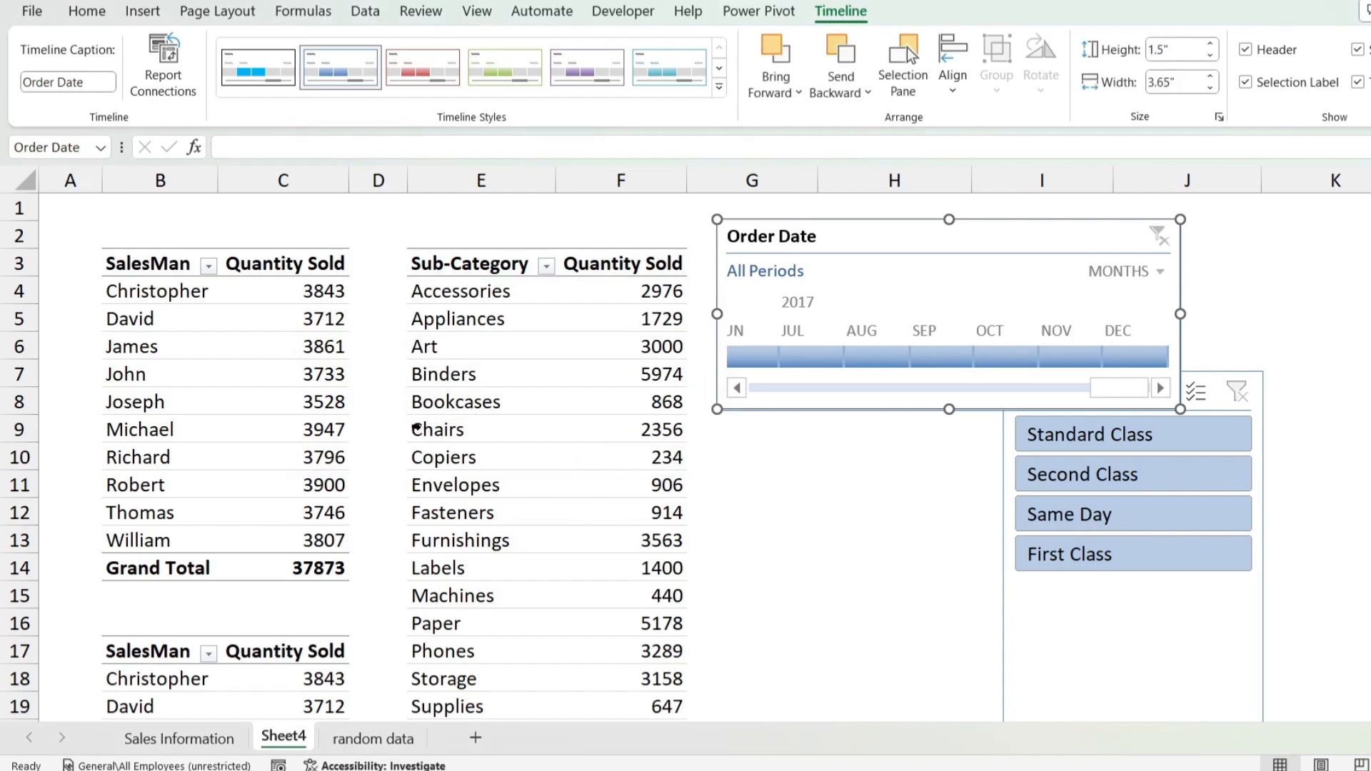
- Test the connected timeline with July 2017, other single months and a multi-month range, and clear the filter
left_click(814, 358)
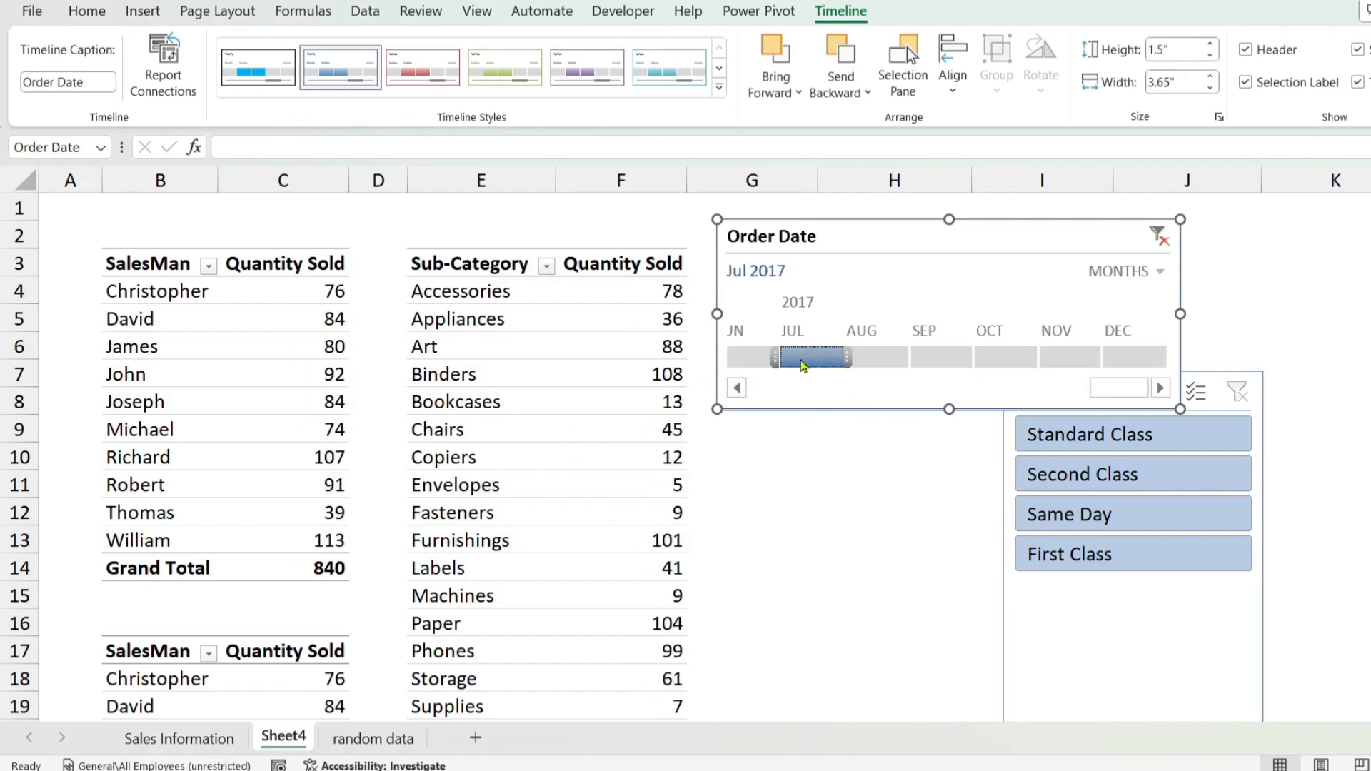
left_click(886, 355)
left_click(950, 359)
left_click(788, 360)
left_click(770, 363)
left_click_drag(781, 358, 999, 363)
left_click(1158, 236)
- Shift the Order Date timeline slightly toward the pivot tables and set its time level to quarters
left_click_drag(936, 239, 888, 227)
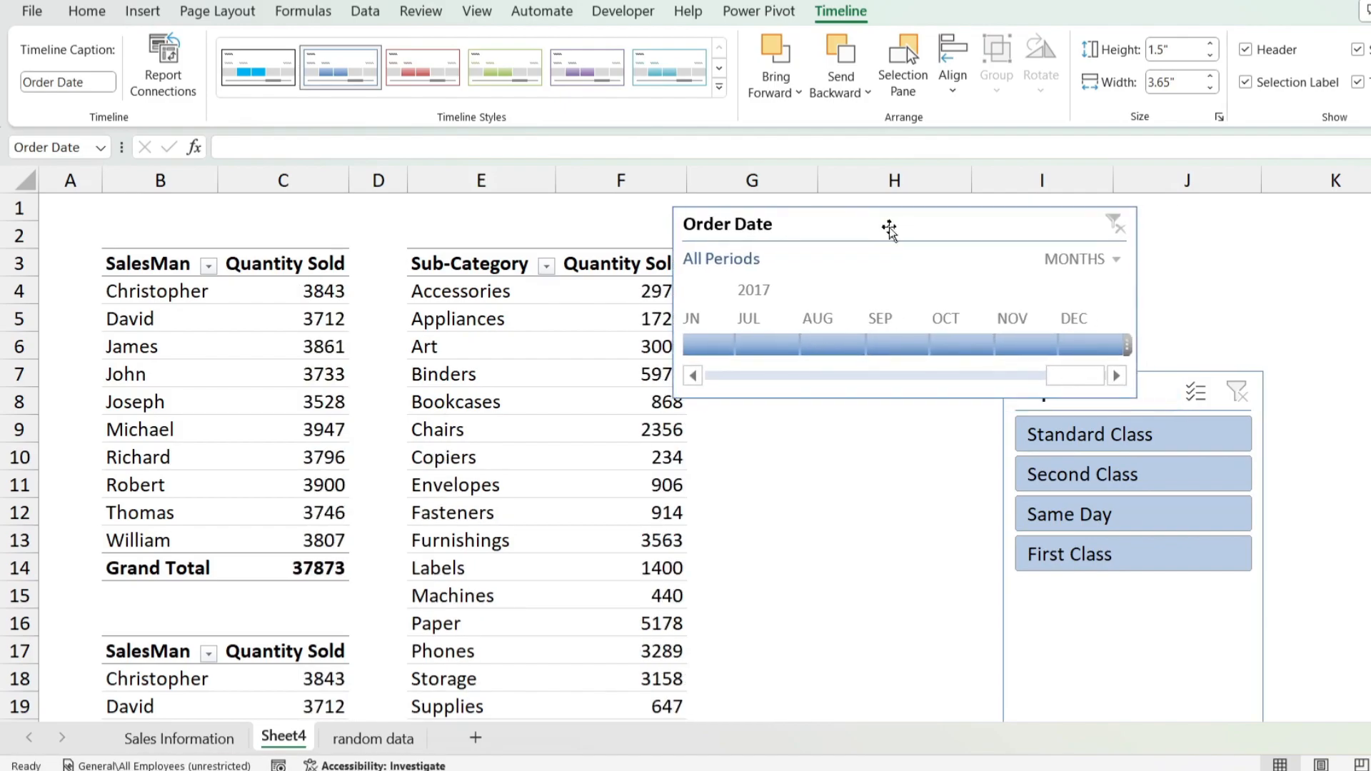
left_click_drag(1090, 380, 724, 379)
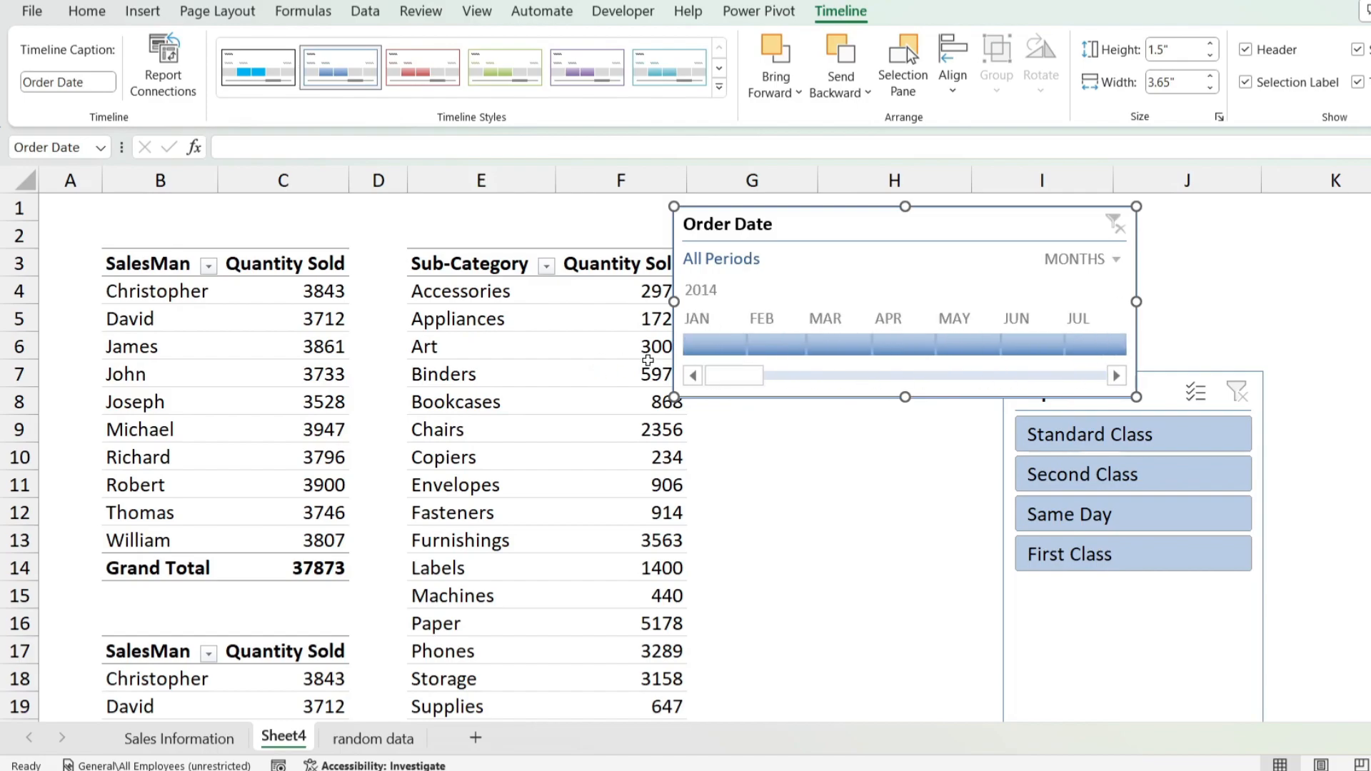
left_click(1118, 261)
left_click(1089, 310)
left_click_drag(814, 379, 884, 359)
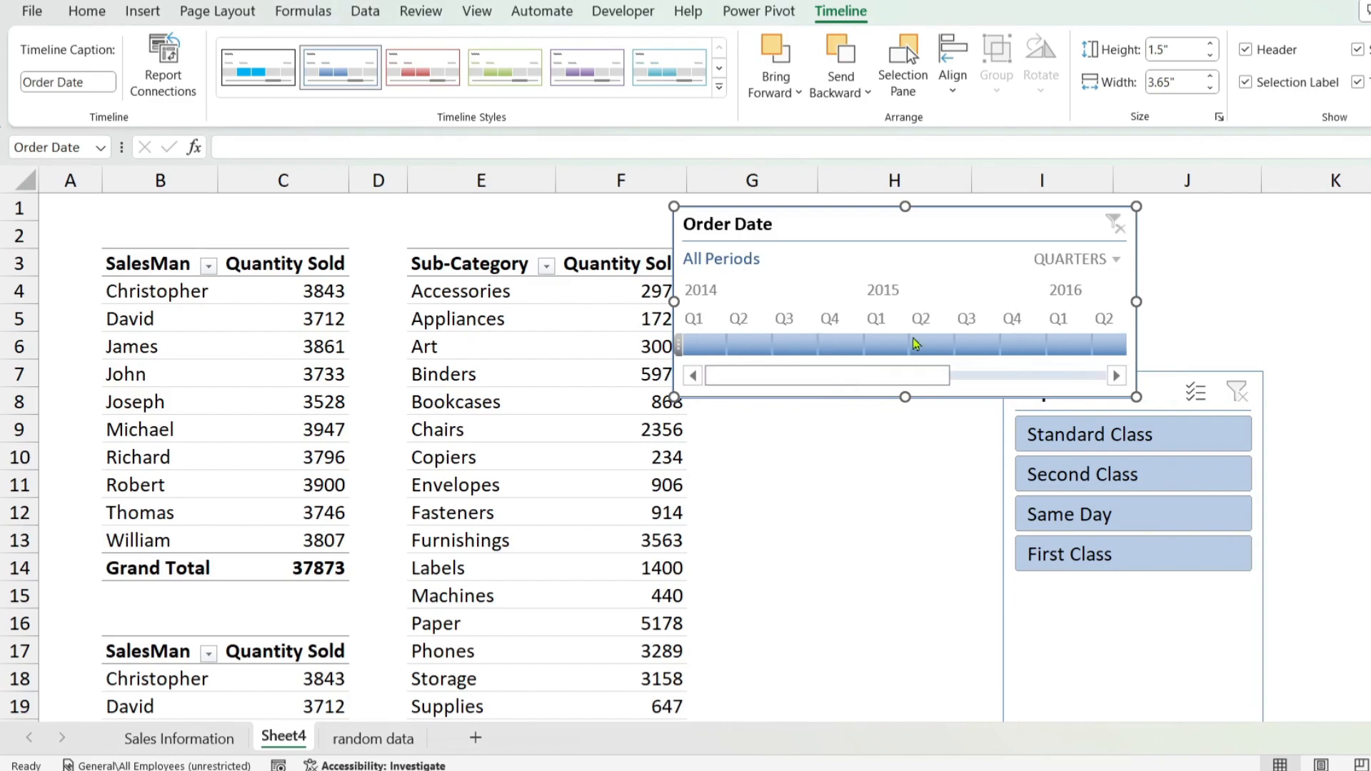
- Switch the Order Date timeline's time level to years, to days, and back to months
left_click(1113, 260)
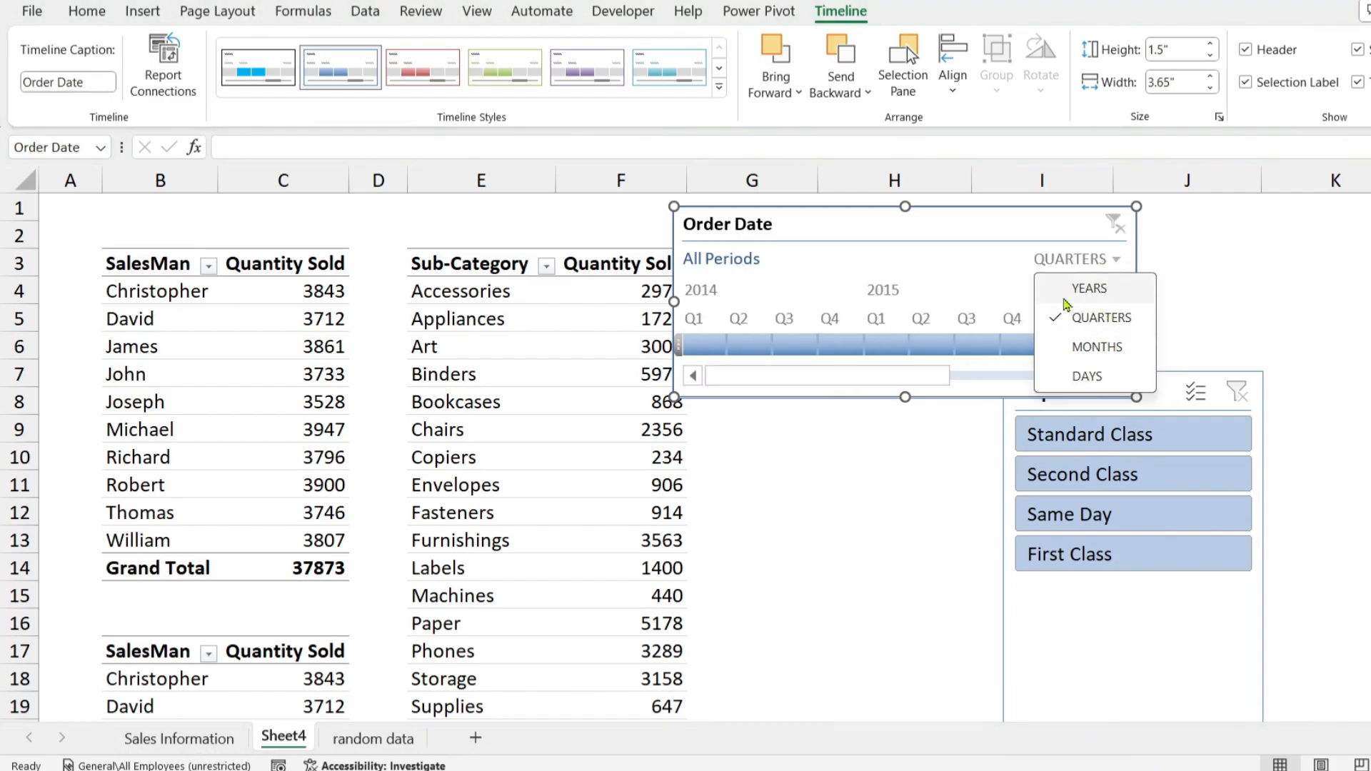
left_click(1088, 290)
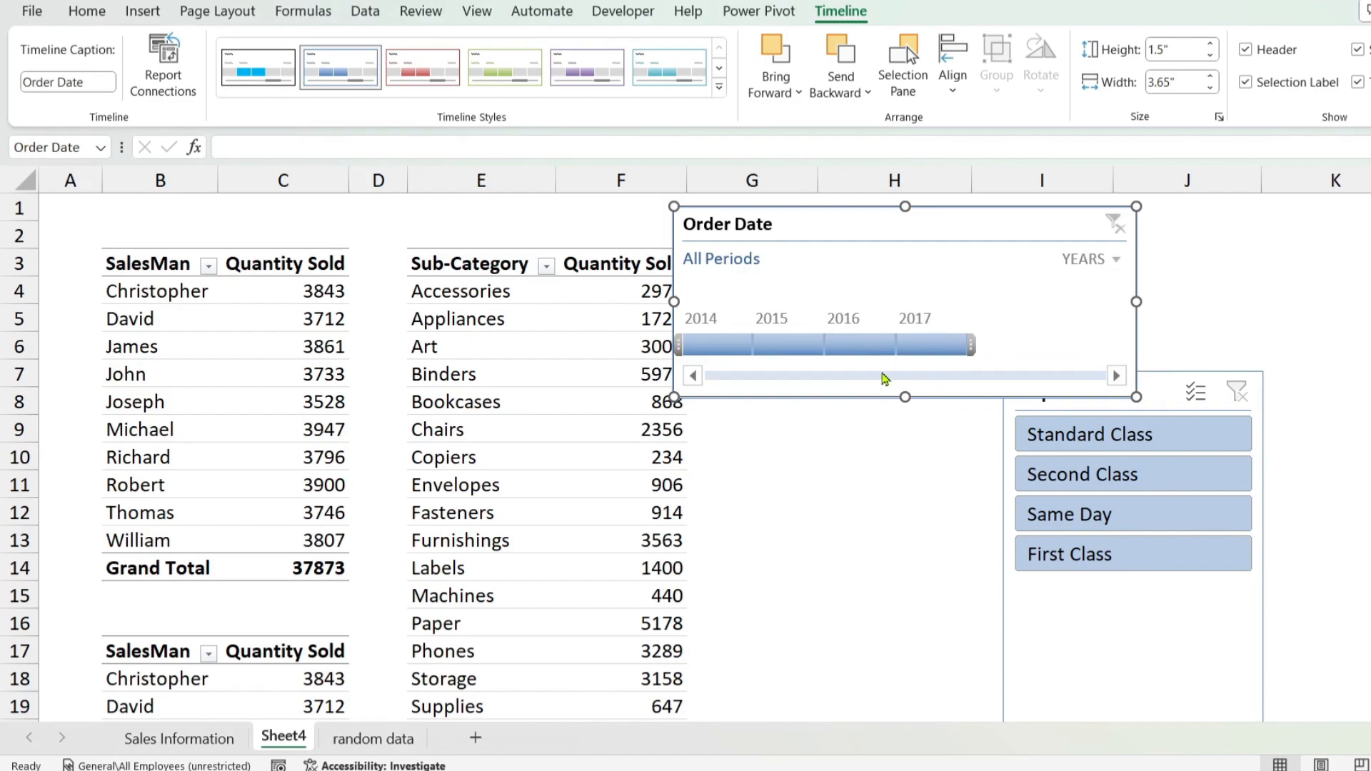
left_click(1116, 262)
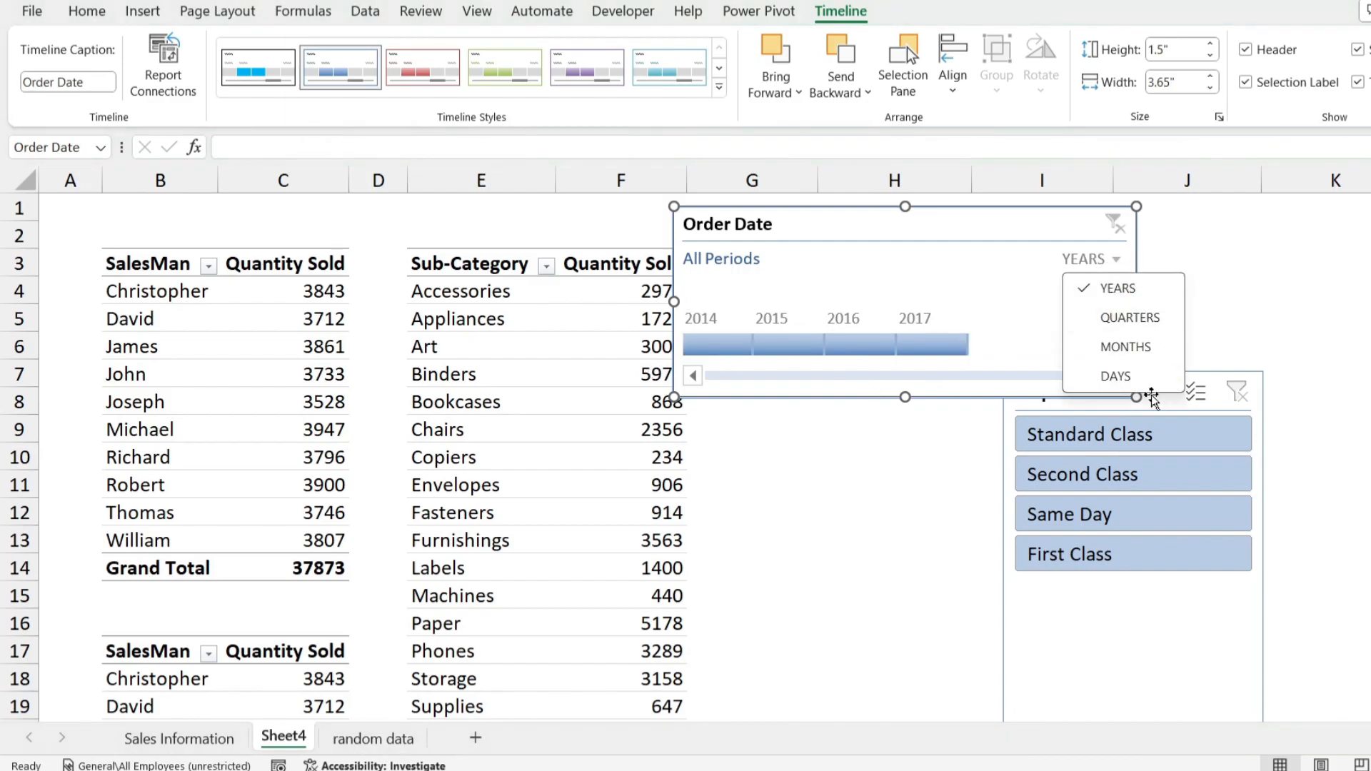
left_click(1116, 376)
left_click(1112, 263)
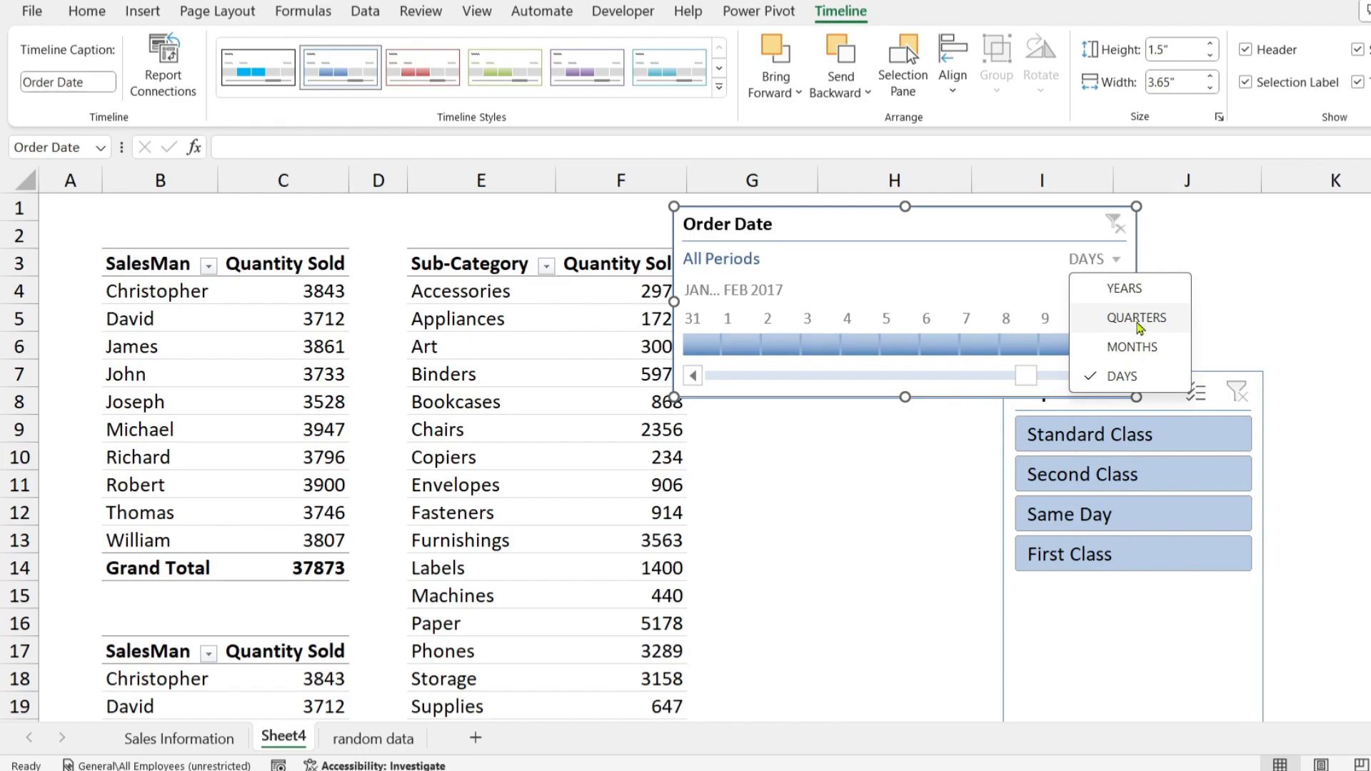
left_click(1133, 347)
- Filter the timeline to November 2016, extend the range through April 2017, and clear the filter
left_click(845, 346)
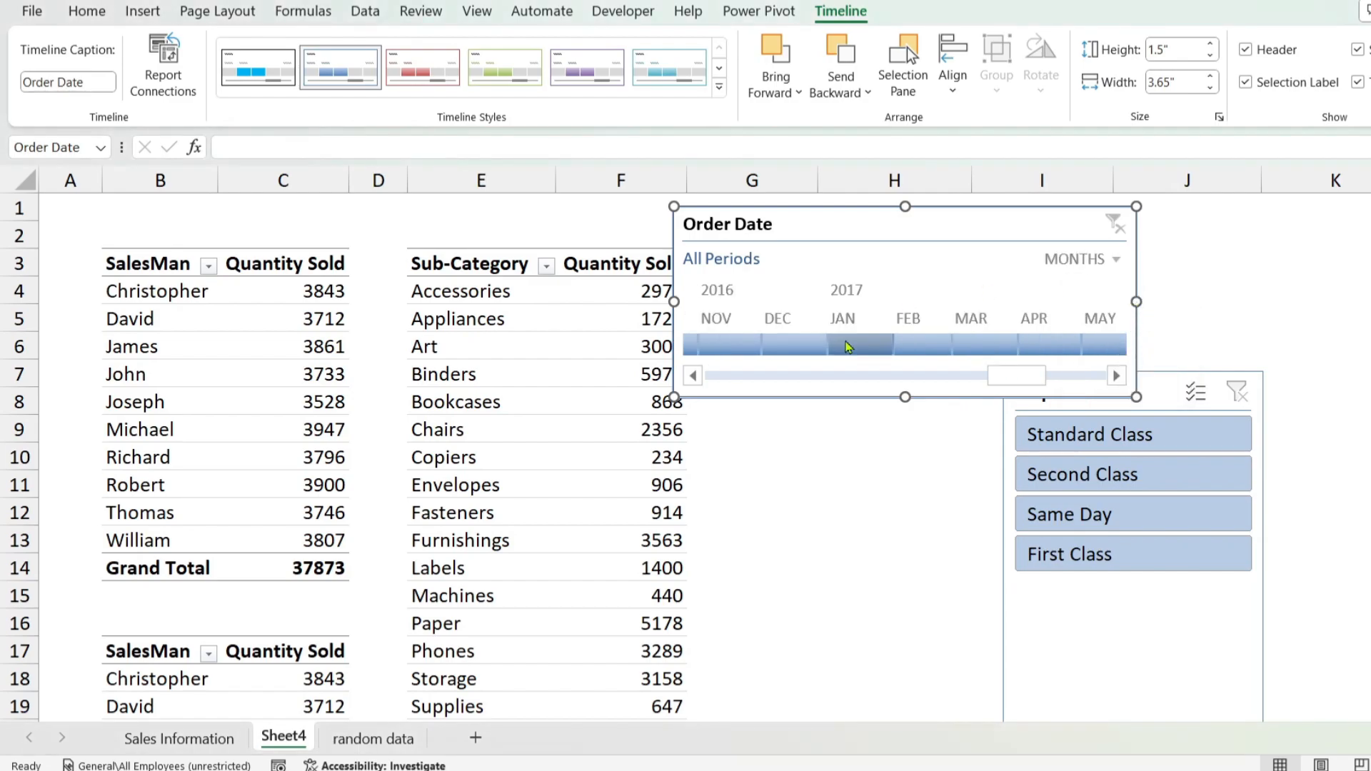
left_click(730, 348)
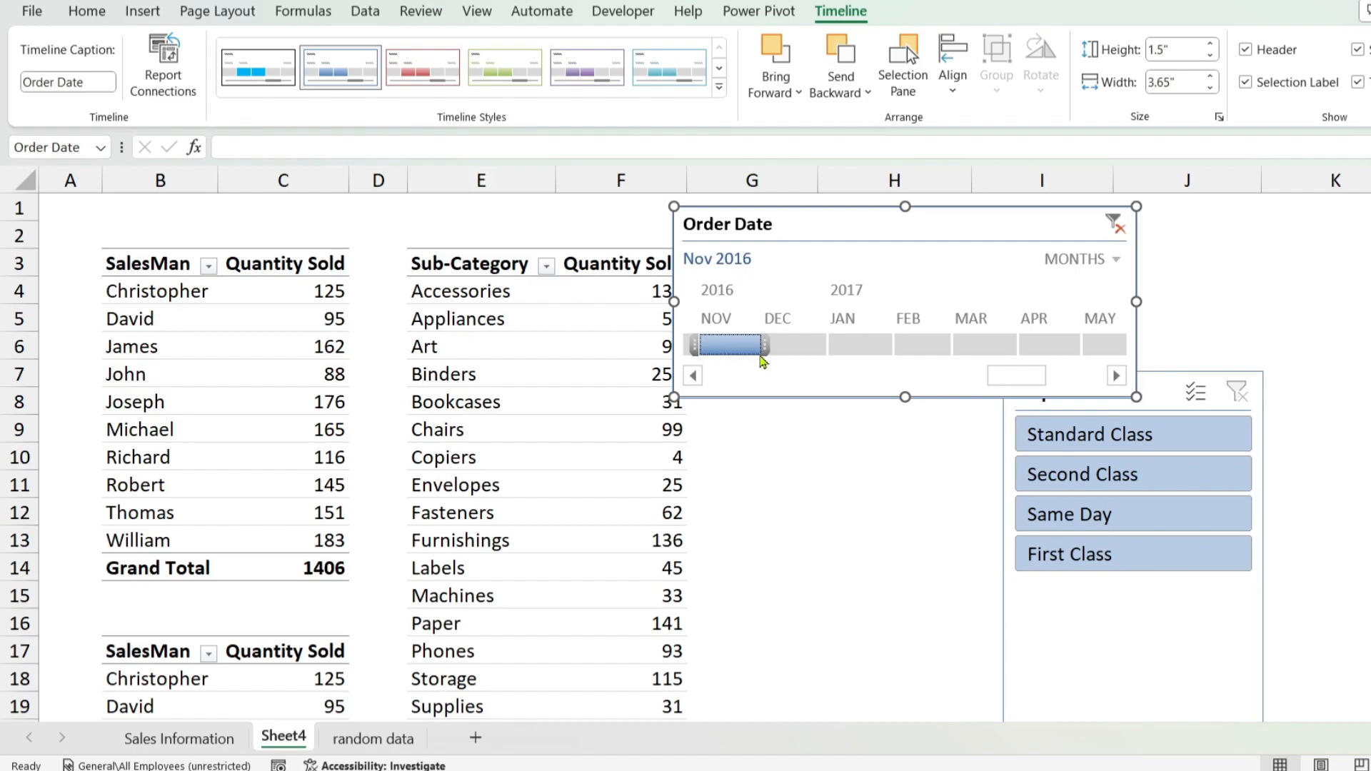
left_click_drag(772, 344, 1030, 344)
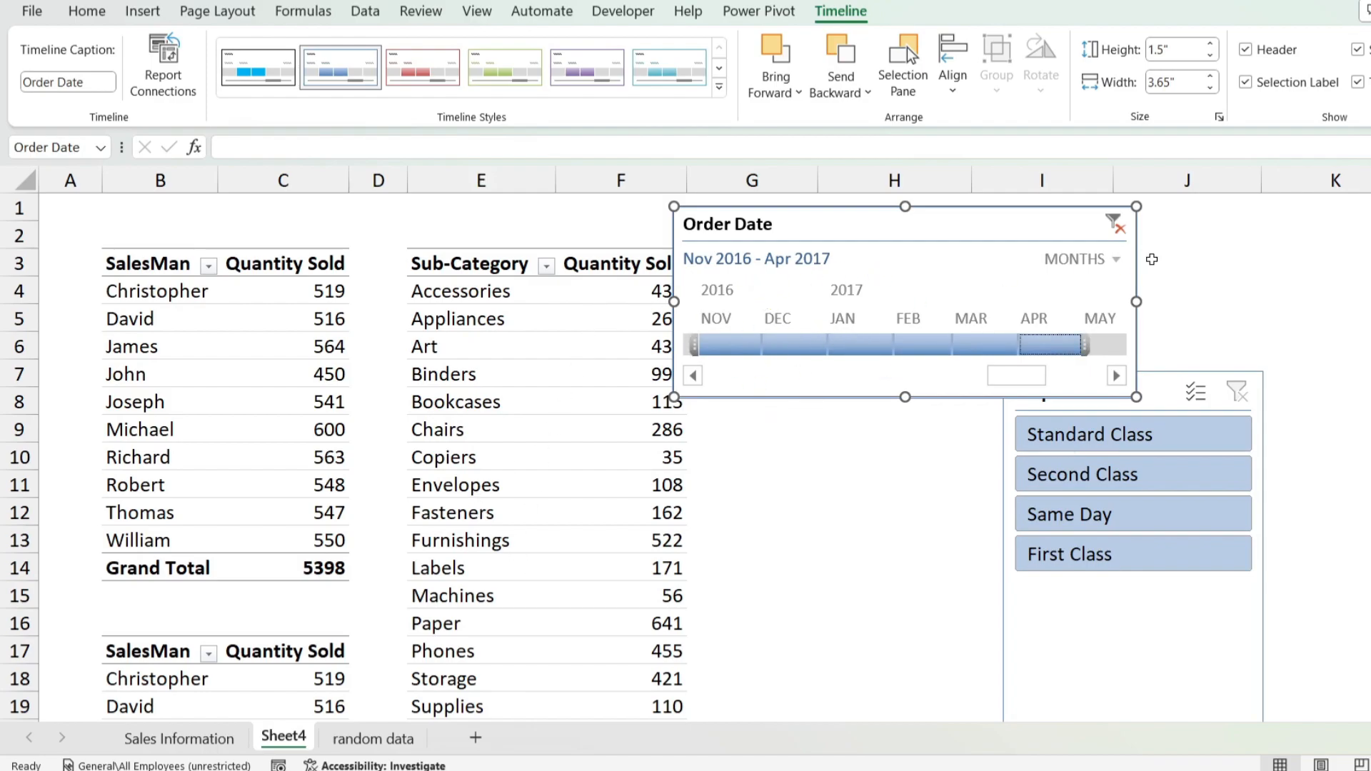
left_click(1115, 226)
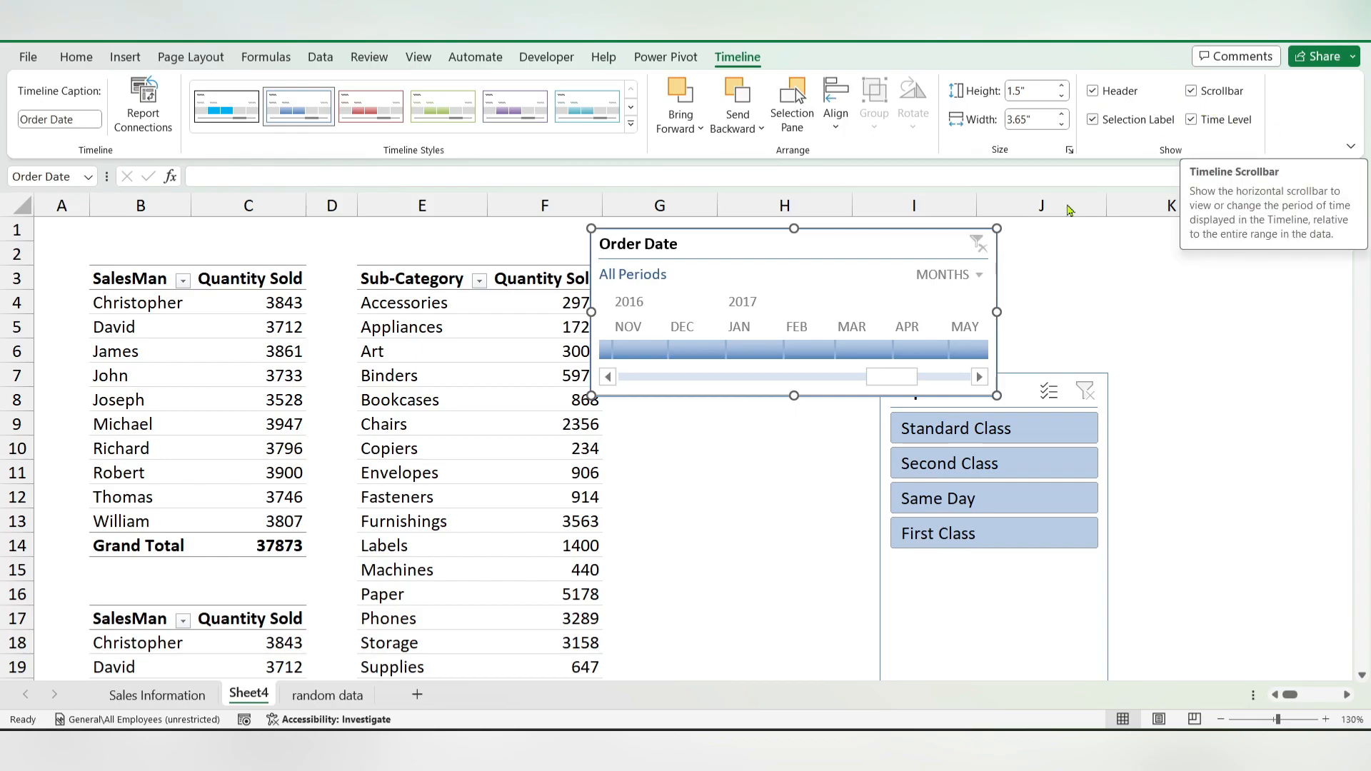
- Hide the Order Date timeline's scrollbar, step through the months in both directions, and show the scrollbar again
left_click_drag(872, 379, 945, 377)
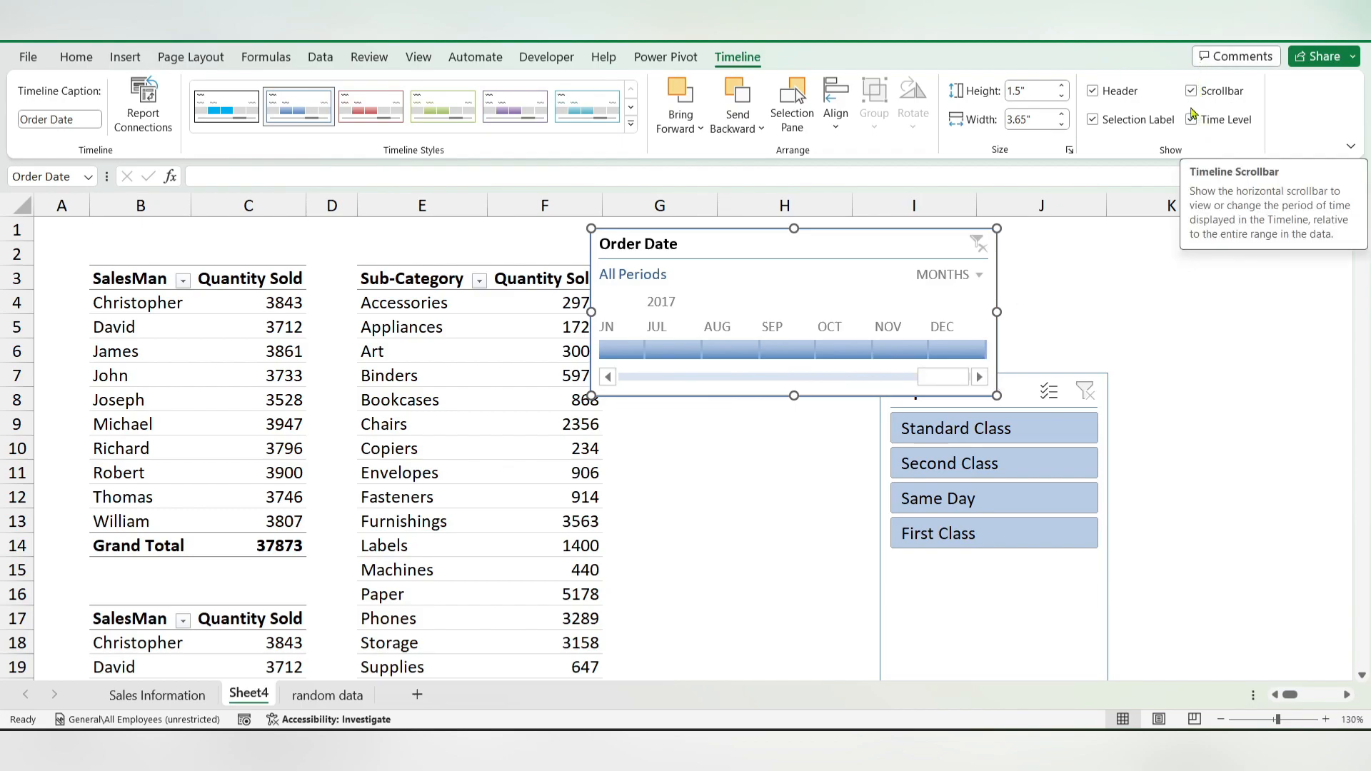
left_click(1193, 95)
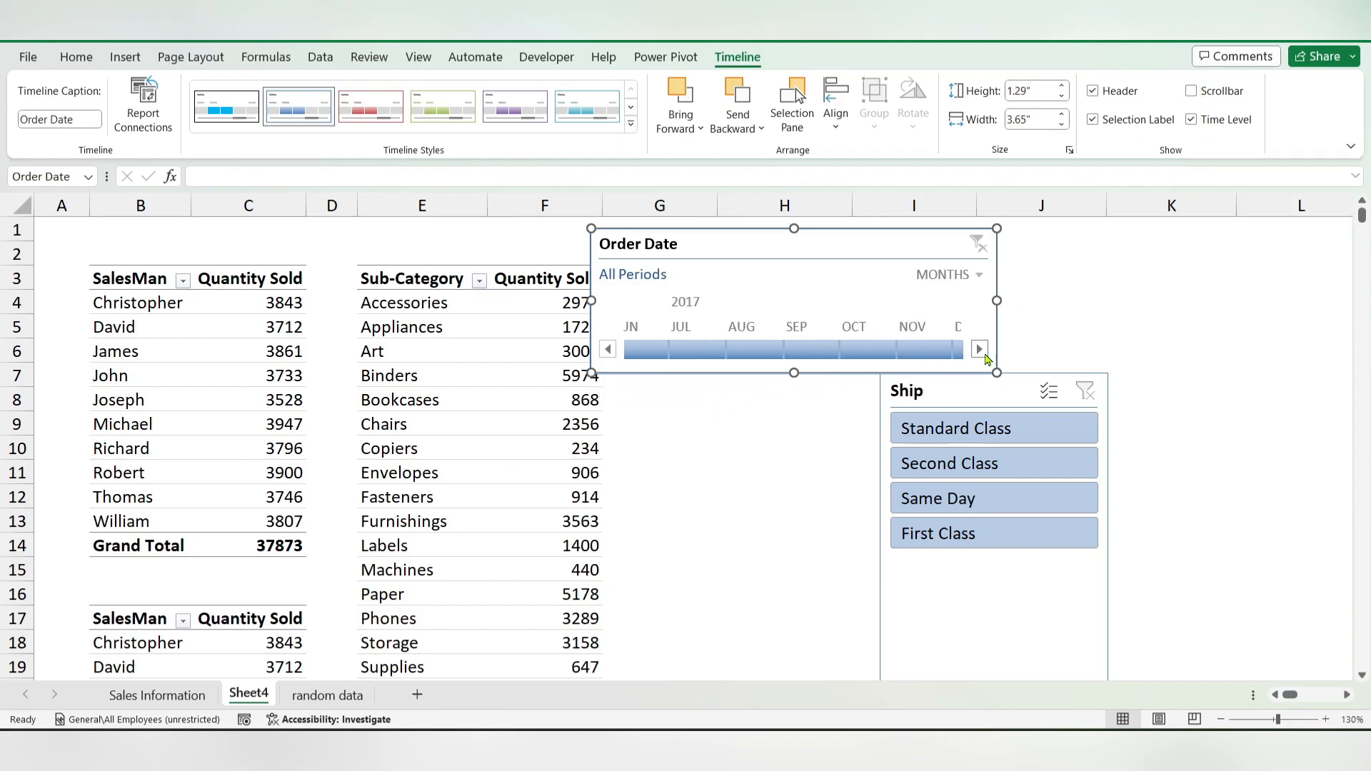
left_click(979, 349)
left_click(609, 353)
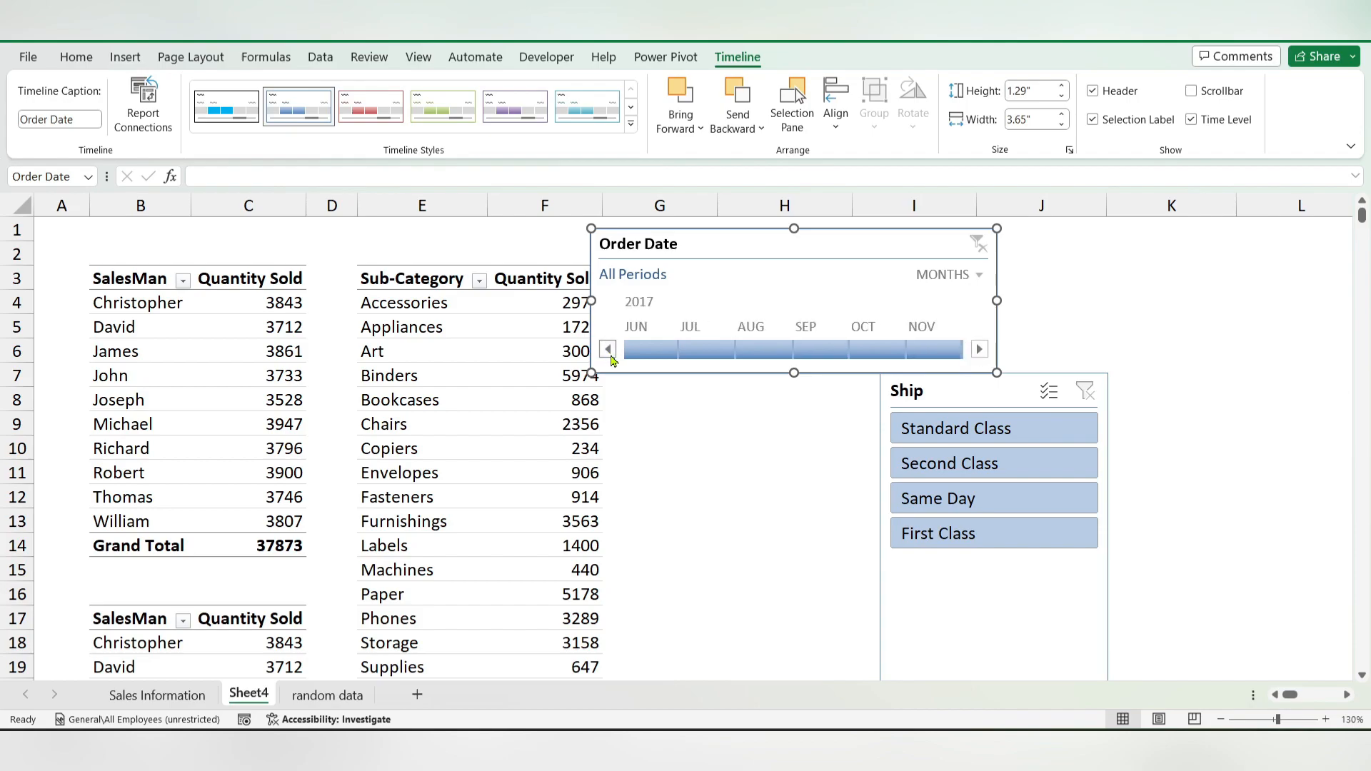
left_click(981, 348)
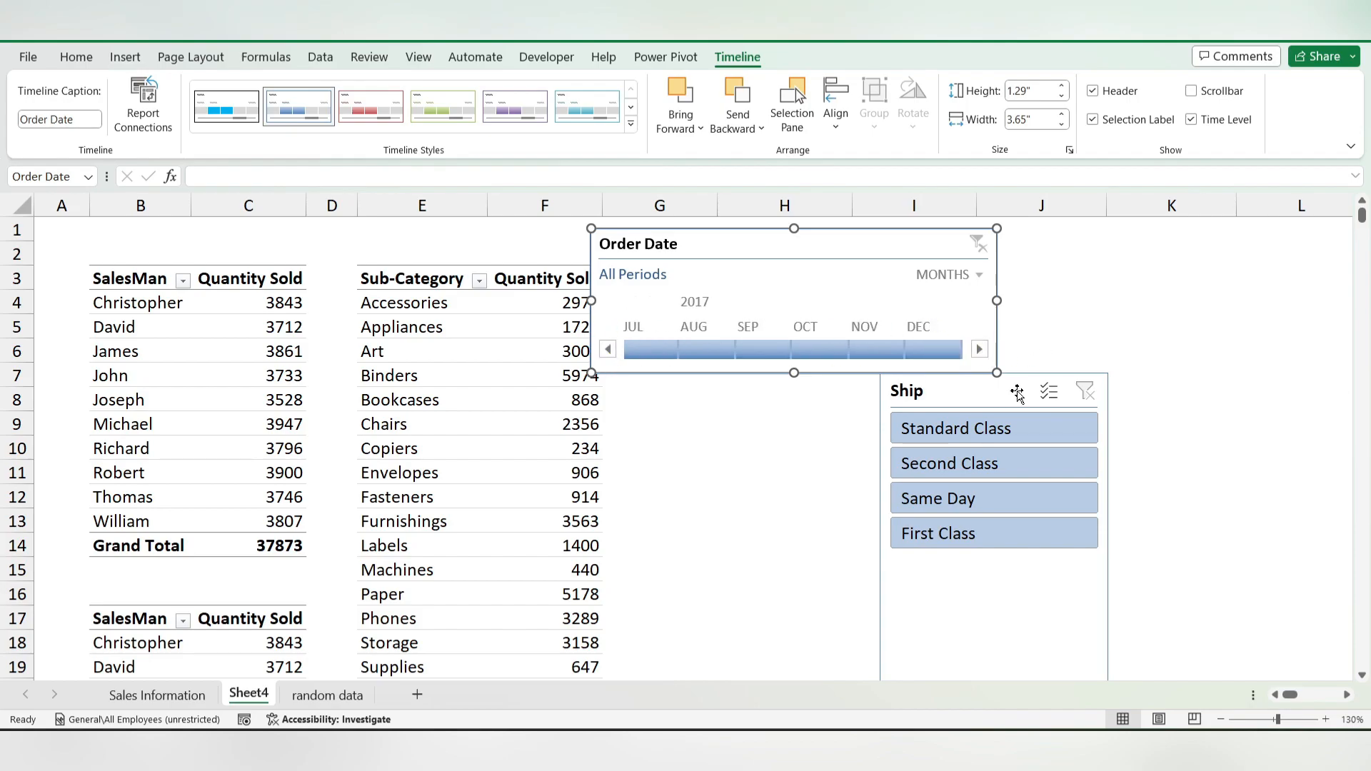
left_click(1191, 91)
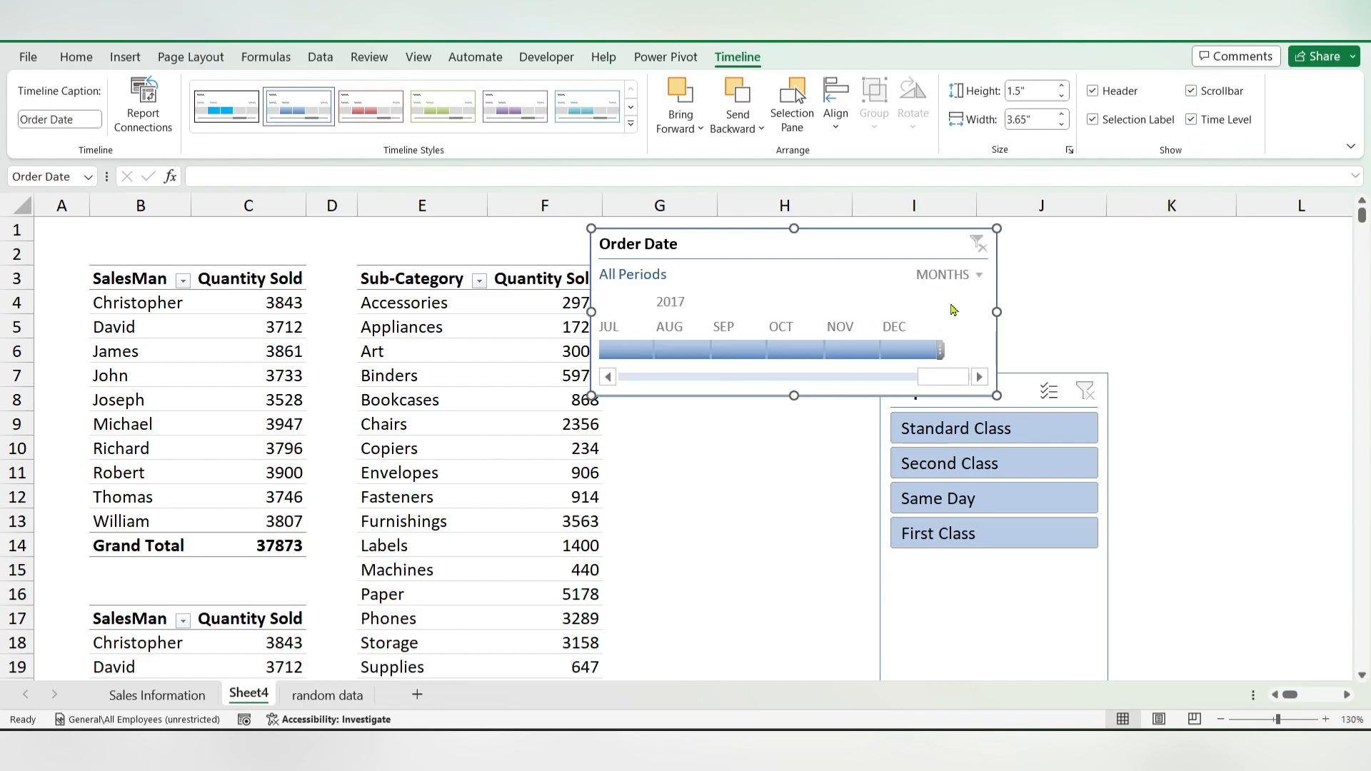
- Check the timeline's time level choices, and turn its time level display off and back on
left_click(977, 277)
left_click(951, 287)
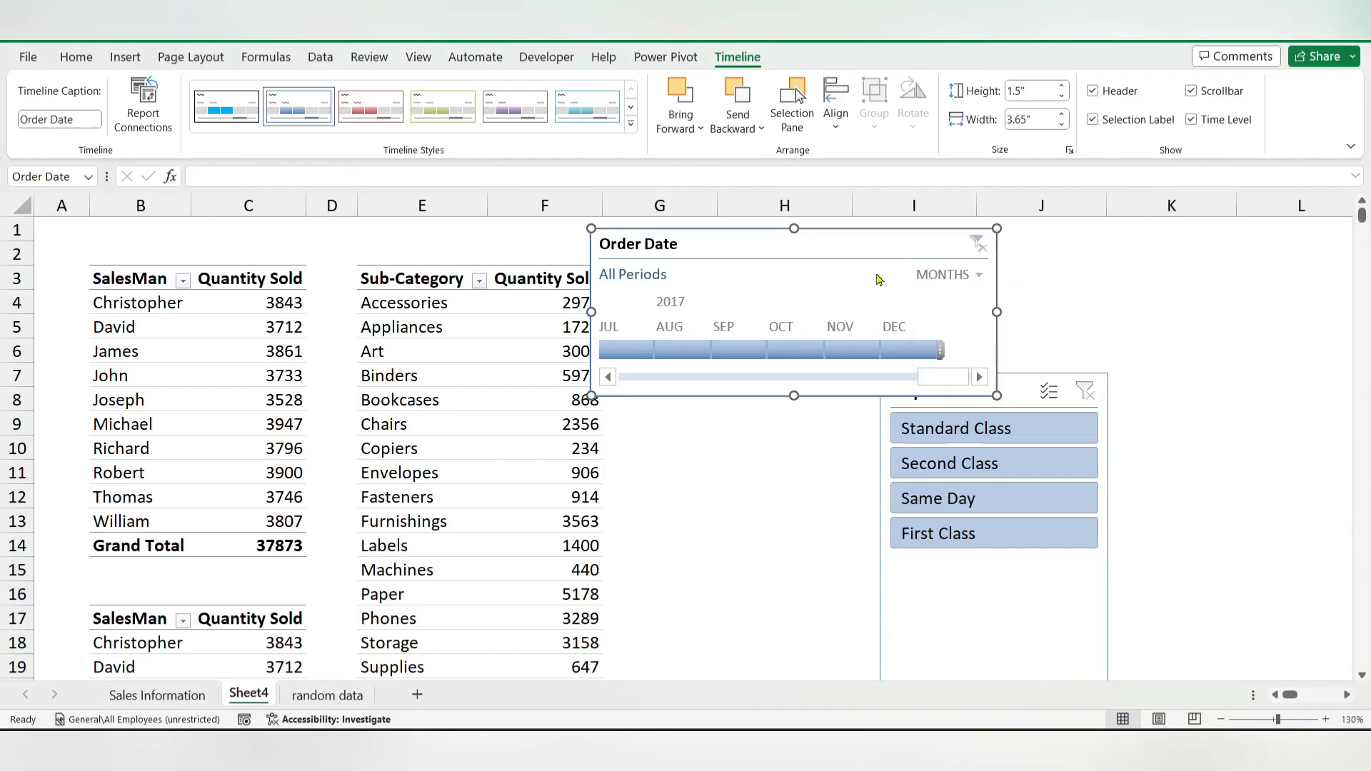
left_click(1197, 121)
left_click(1191, 120)
- Turn the timeline's selection label off and back on, and filter the pivot tables to September 2017
left_click(1092, 120)
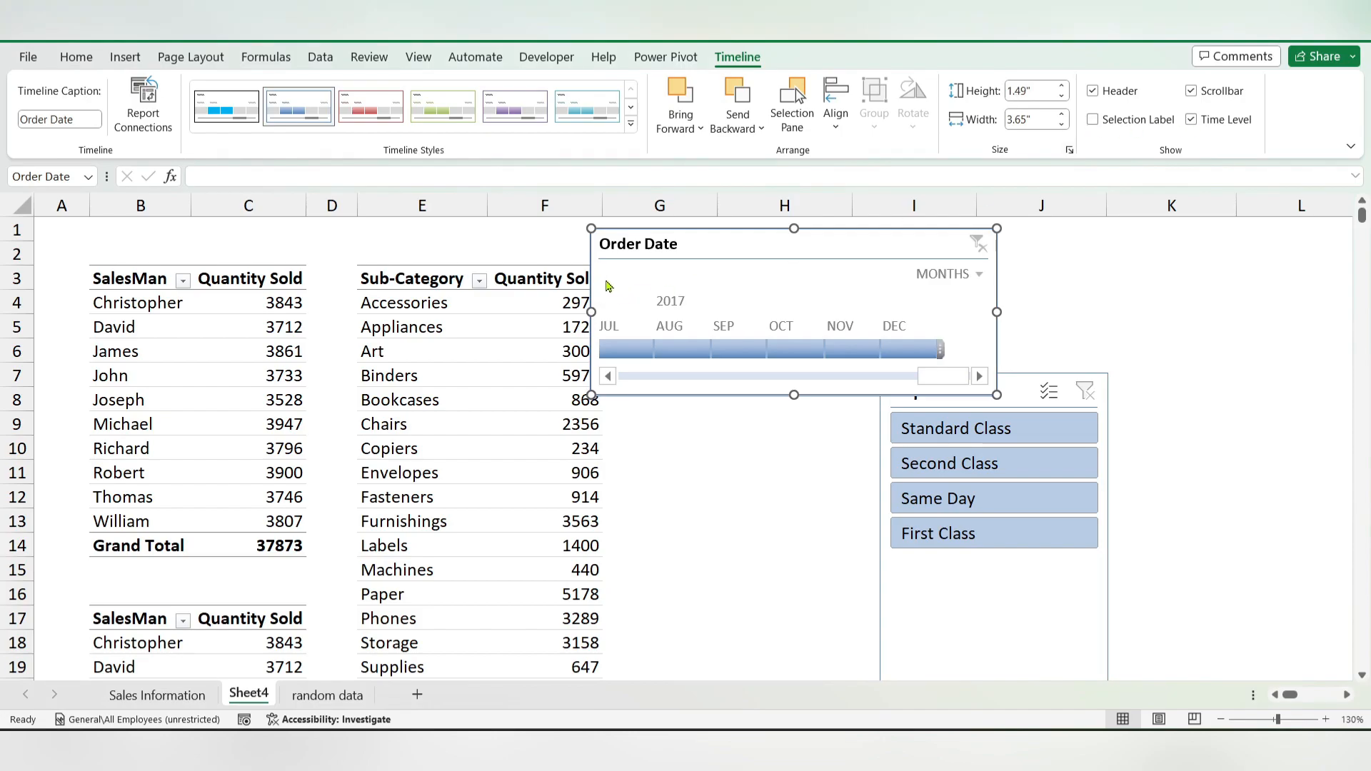
left_click(1093, 120)
left_click(718, 351)
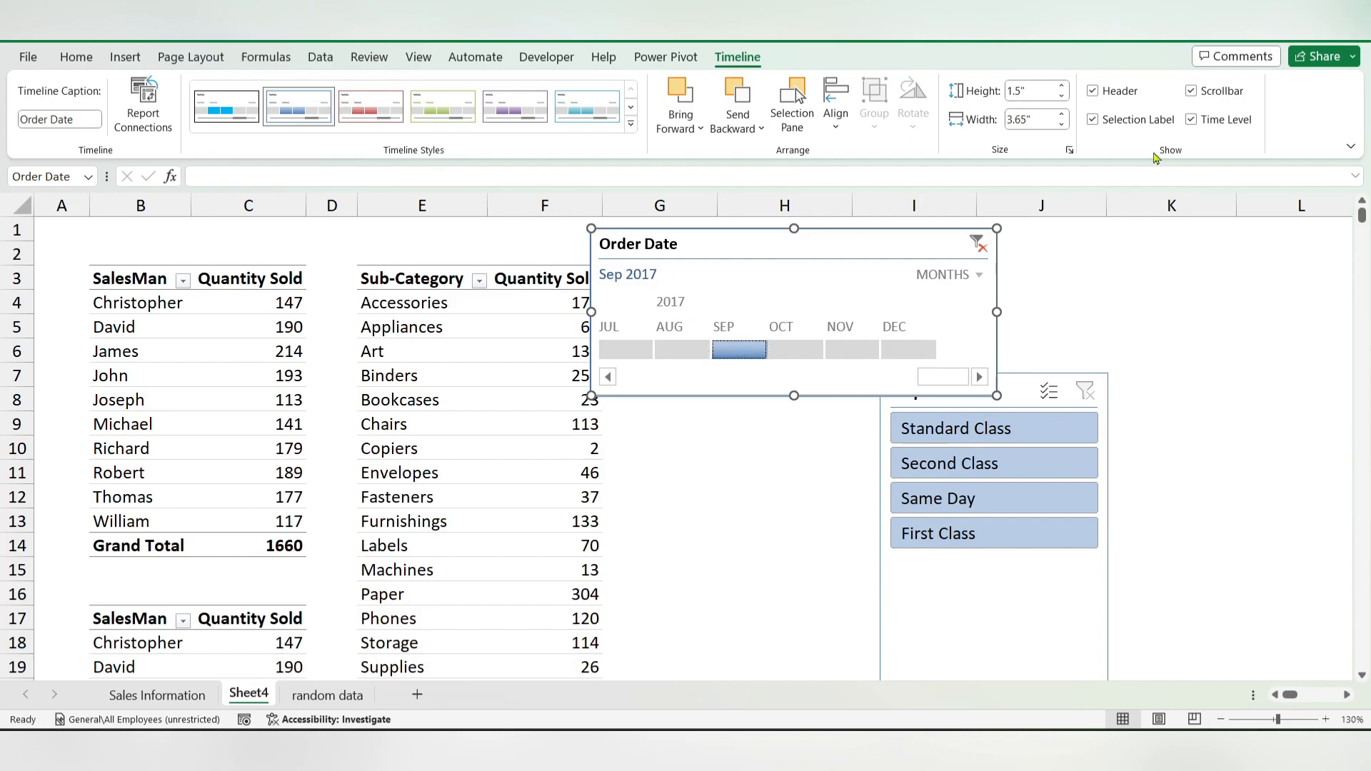
- Turn the Order Date timeline's selection label and header off and back on, and clear its September 2017 filter
left_click(1093, 120)
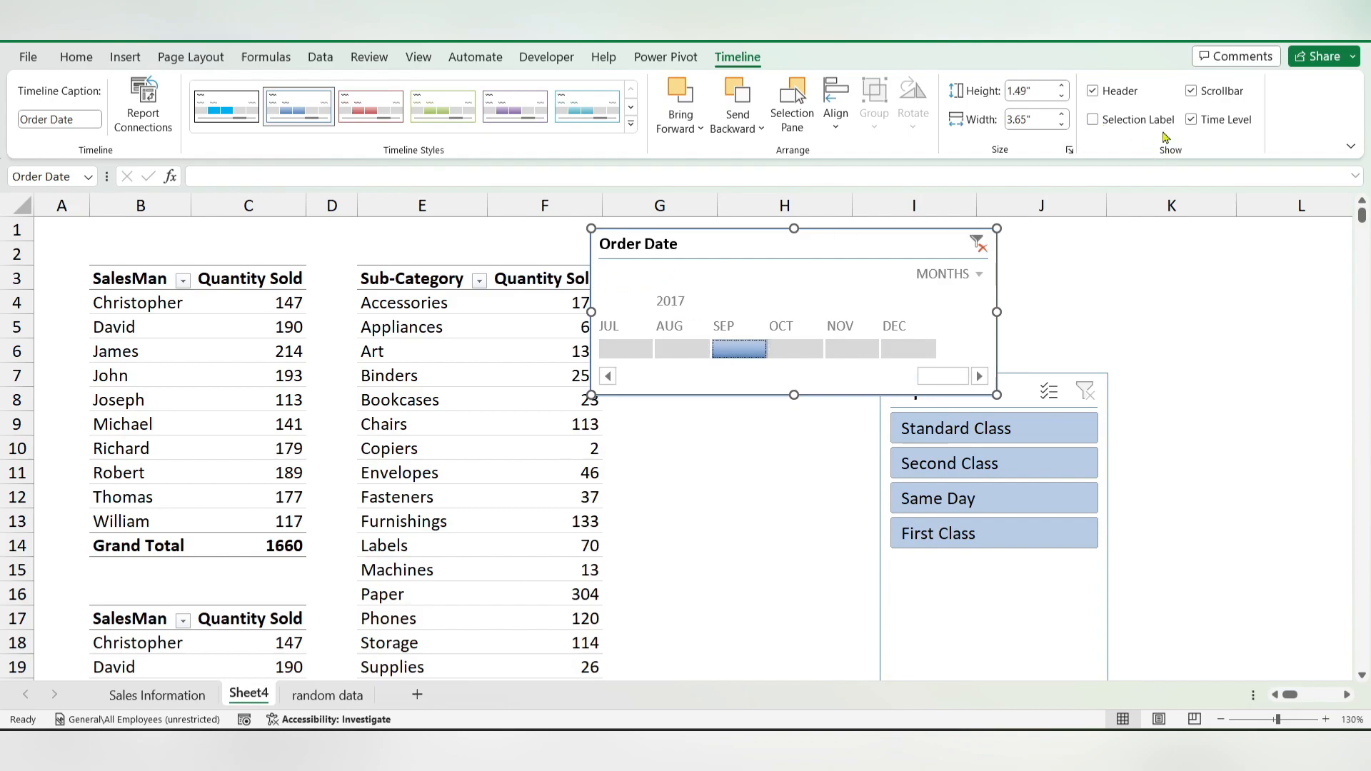
left_click(1093, 120)
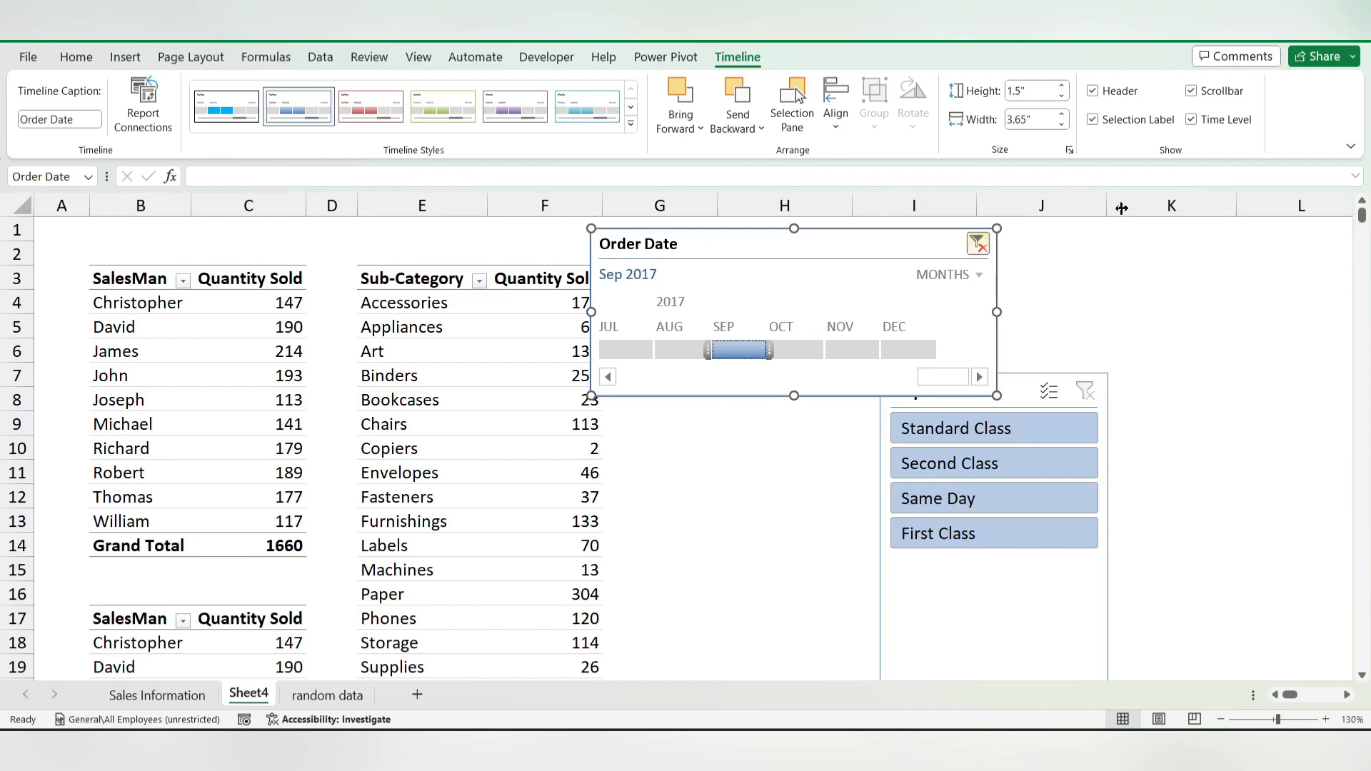
left_click(1093, 91)
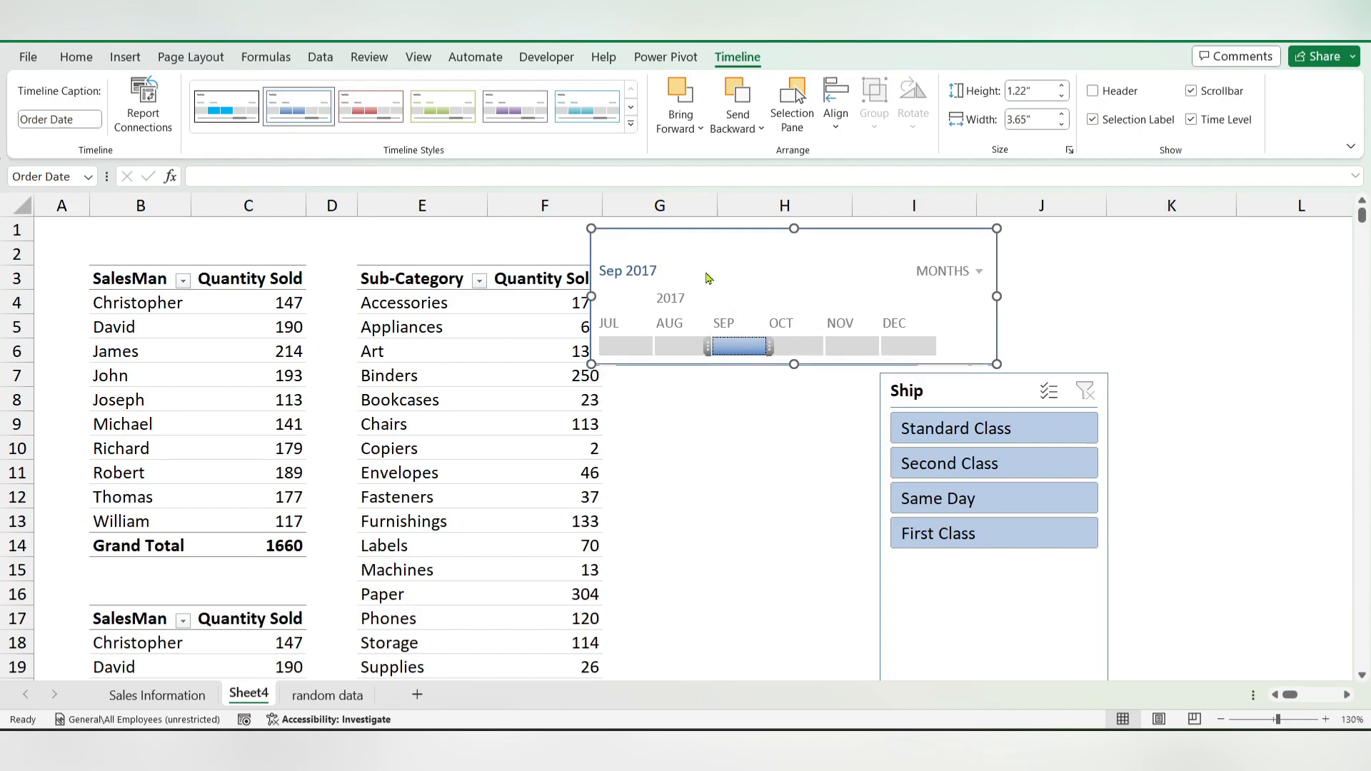
left_click(1093, 91)
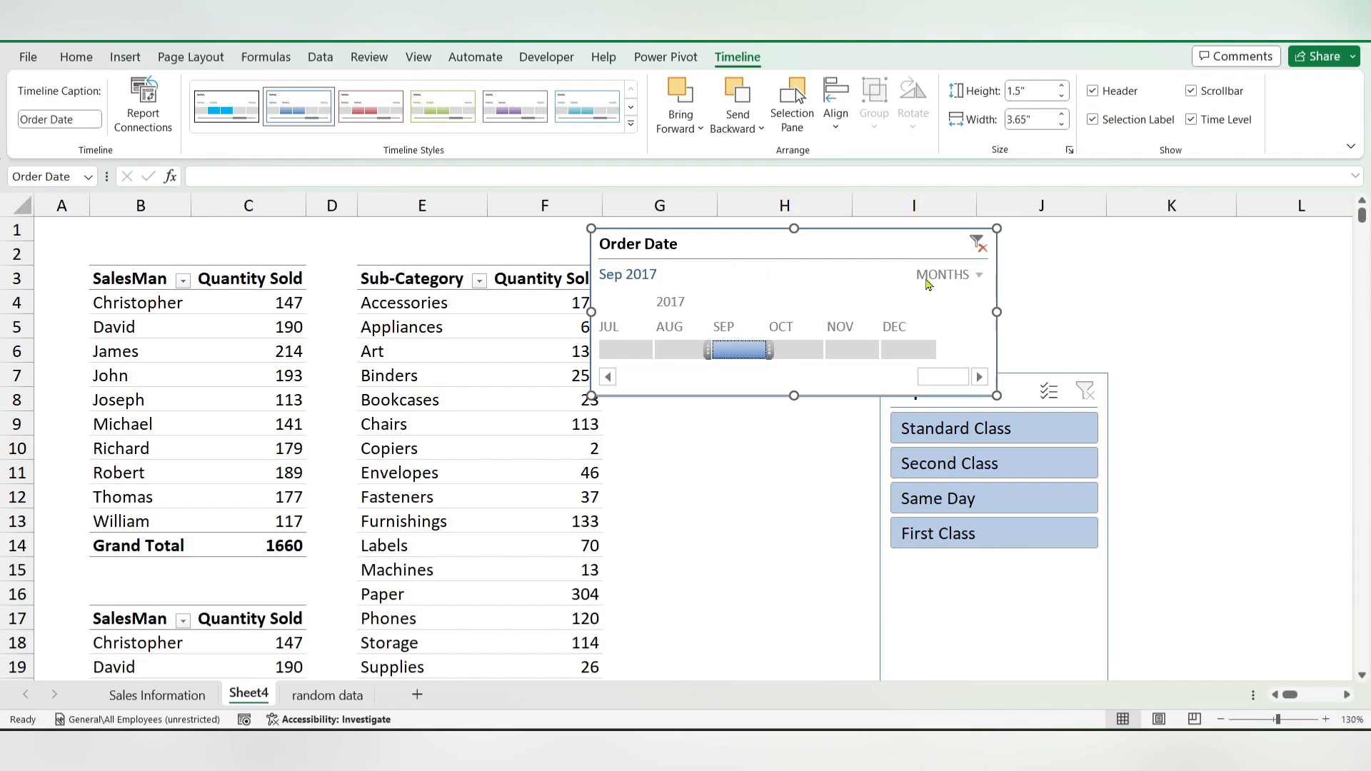
left_click(977, 244)
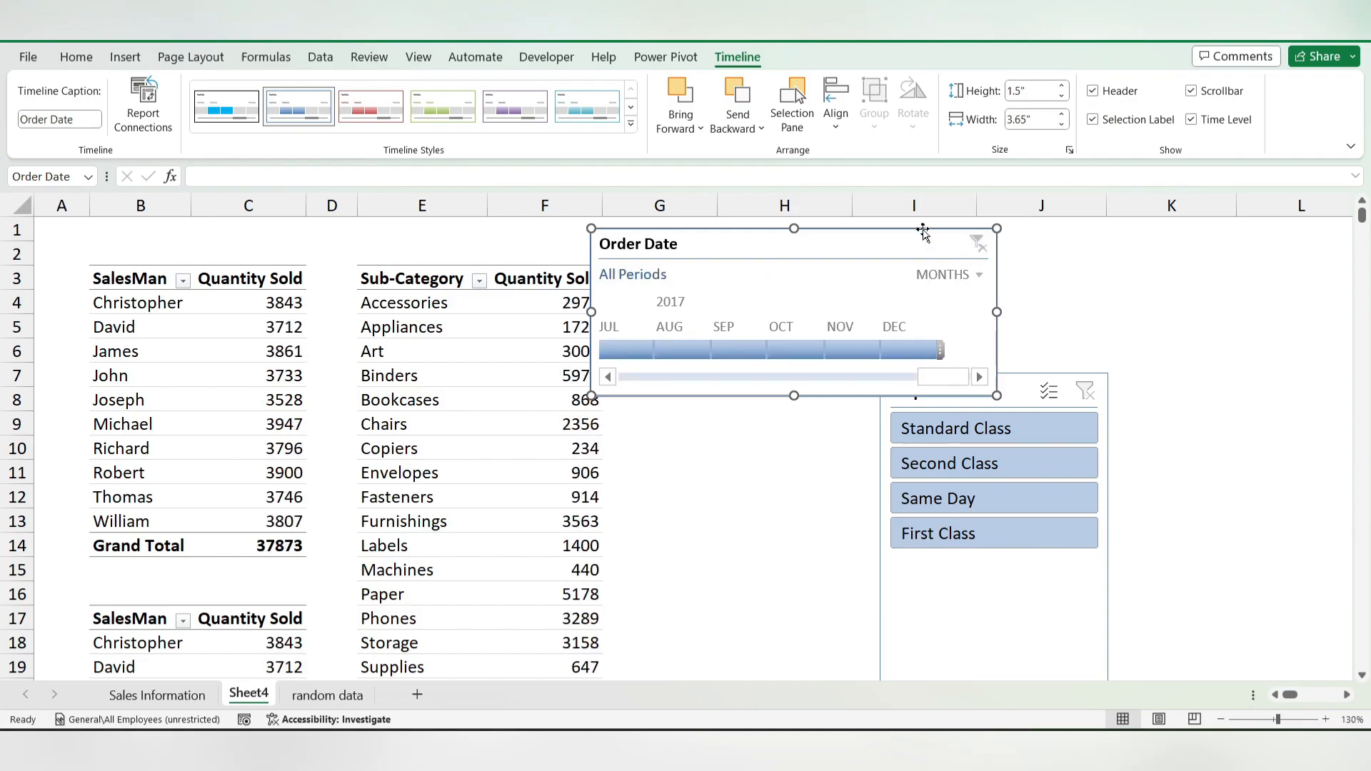
- Apply the dark purple style to the Order Date timeline, and move it and the Ship slicer clear of the Sub-Category pivot table
left_click(630, 128)
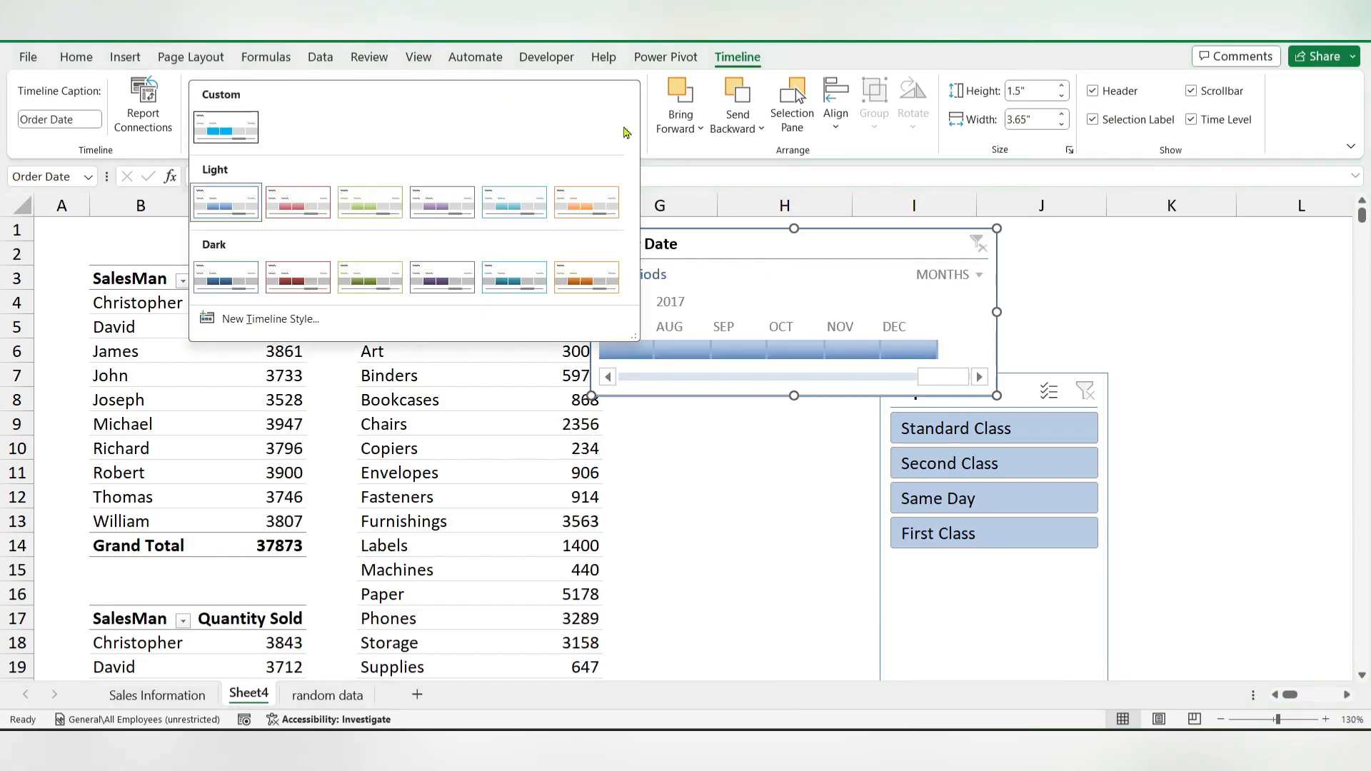
left_click(441, 280)
left_click_drag(704, 245, 590, 245)
left_click_drag(1062, 400, 1178, 419)
left_click_drag(649, 245, 787, 251)
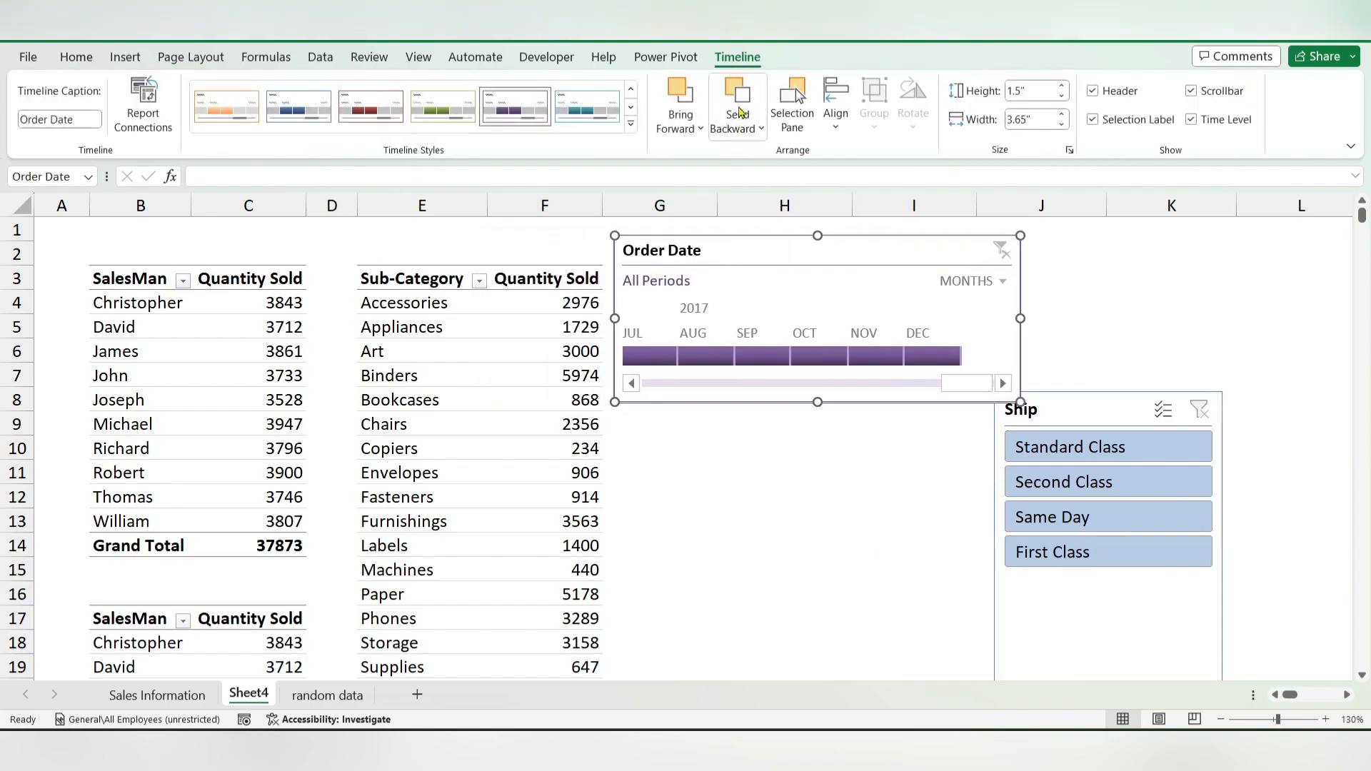
- Create a new custom timeline style, keeping the default name Timeline Style 2 and the default element formatting
left_click(631, 124)
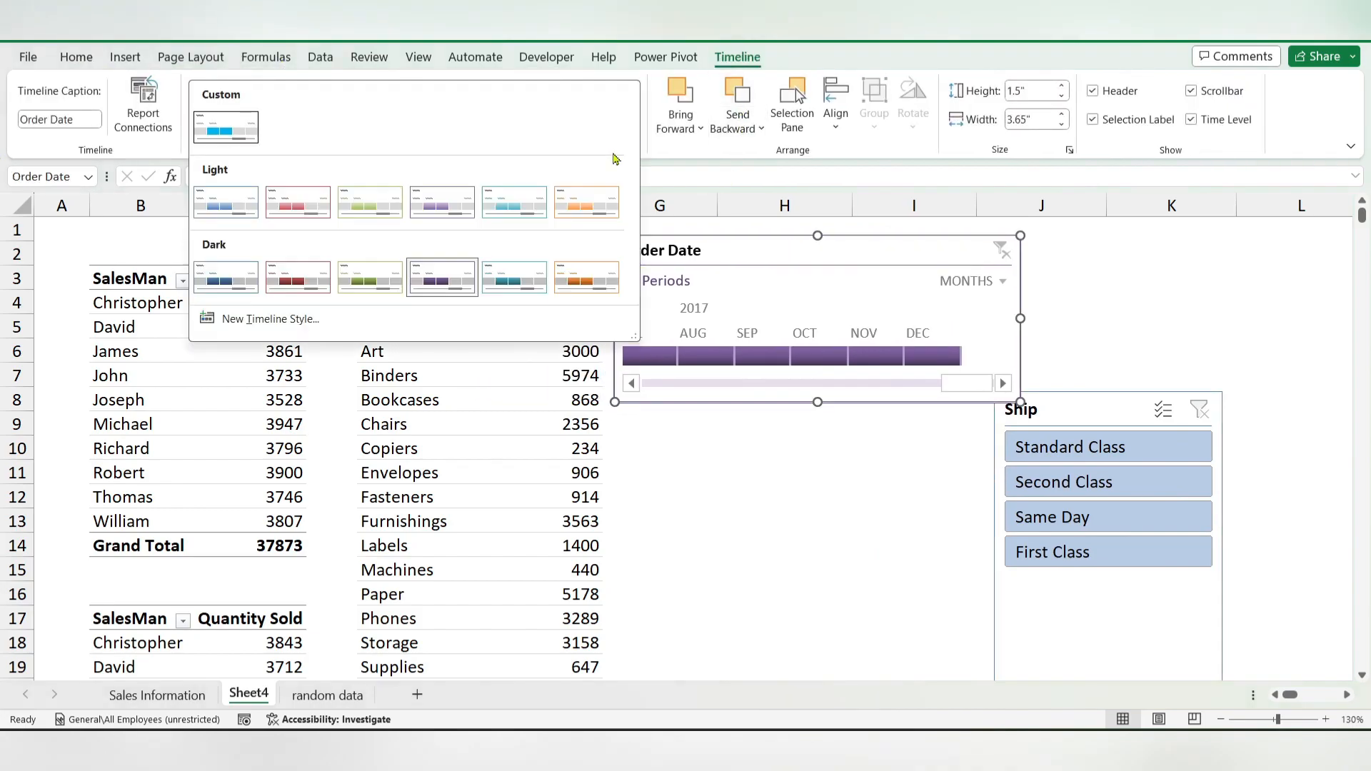
left_click(263, 319)
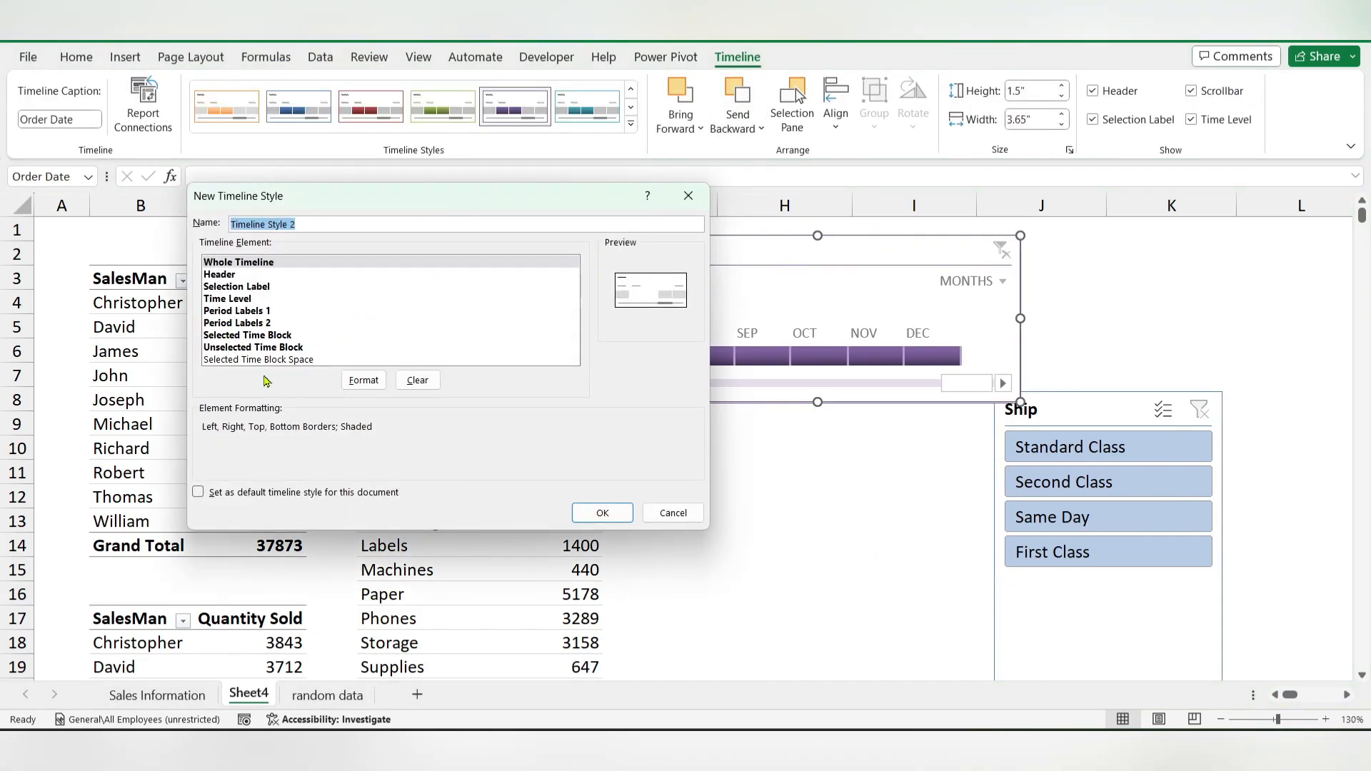
left_click(598, 509)
- Review the Order Date timeline's position, size and cell-placement properties, and close the formatting settings
right_click(712, 258)
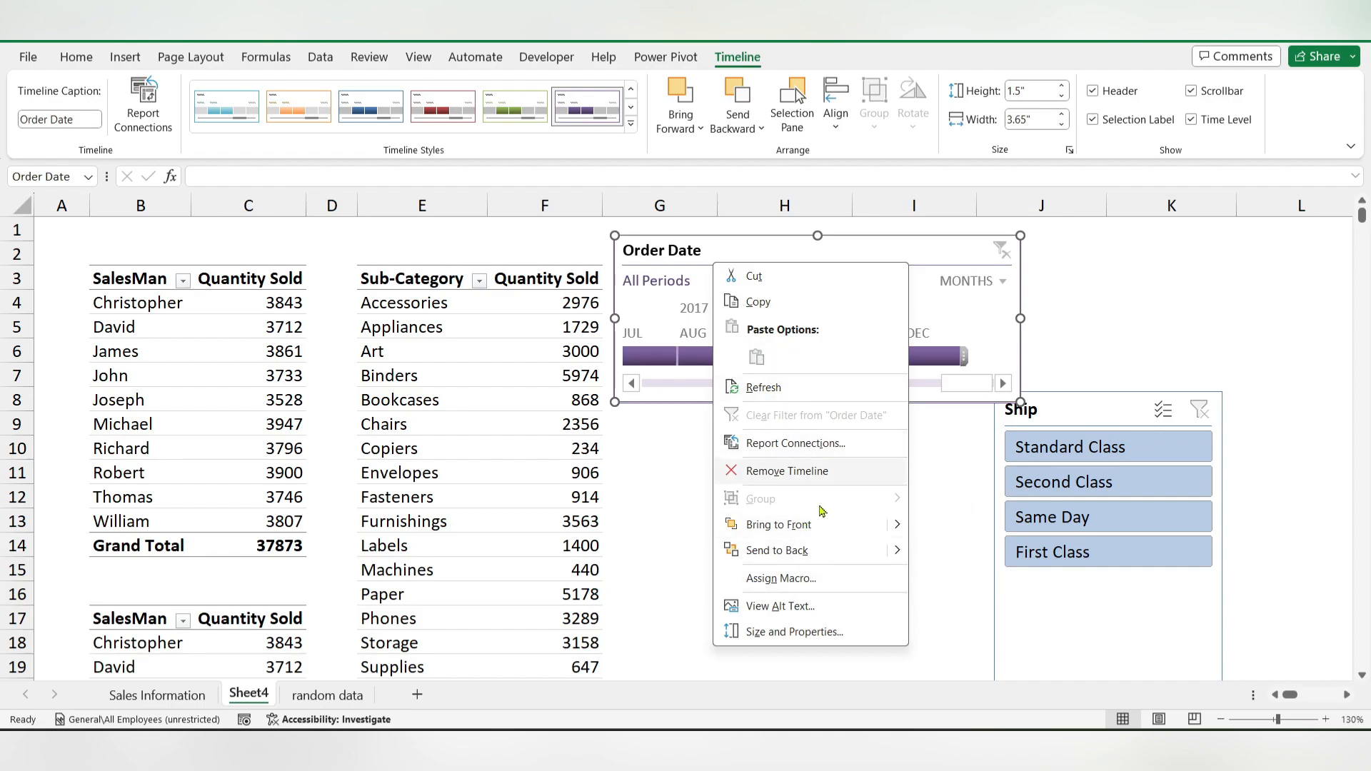
left_click(811, 633)
scroll(1175, 502, "down", 1)
scroll(1168, 485, "up", 1)
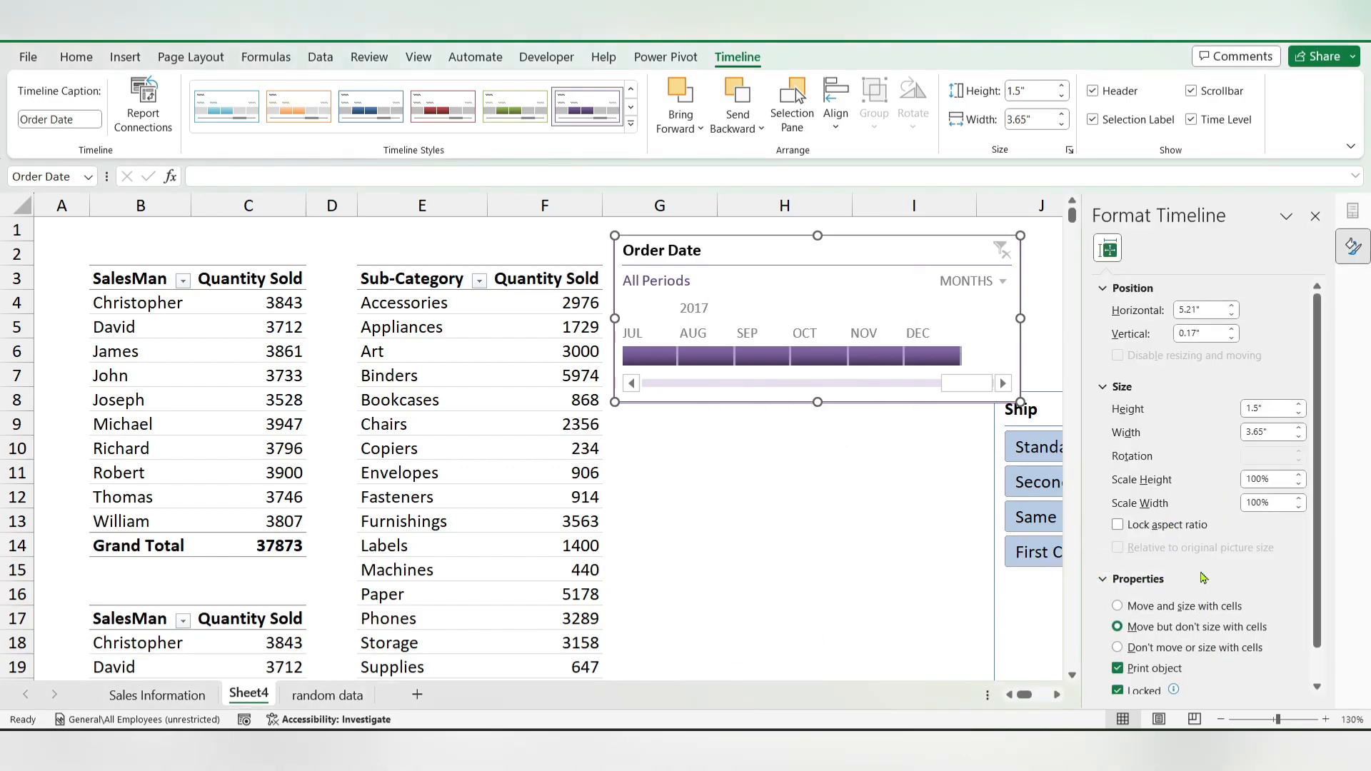
scroll(1208, 570, "down", 1)
scroll(1174, 526, "up", 1)
left_click(1316, 215)
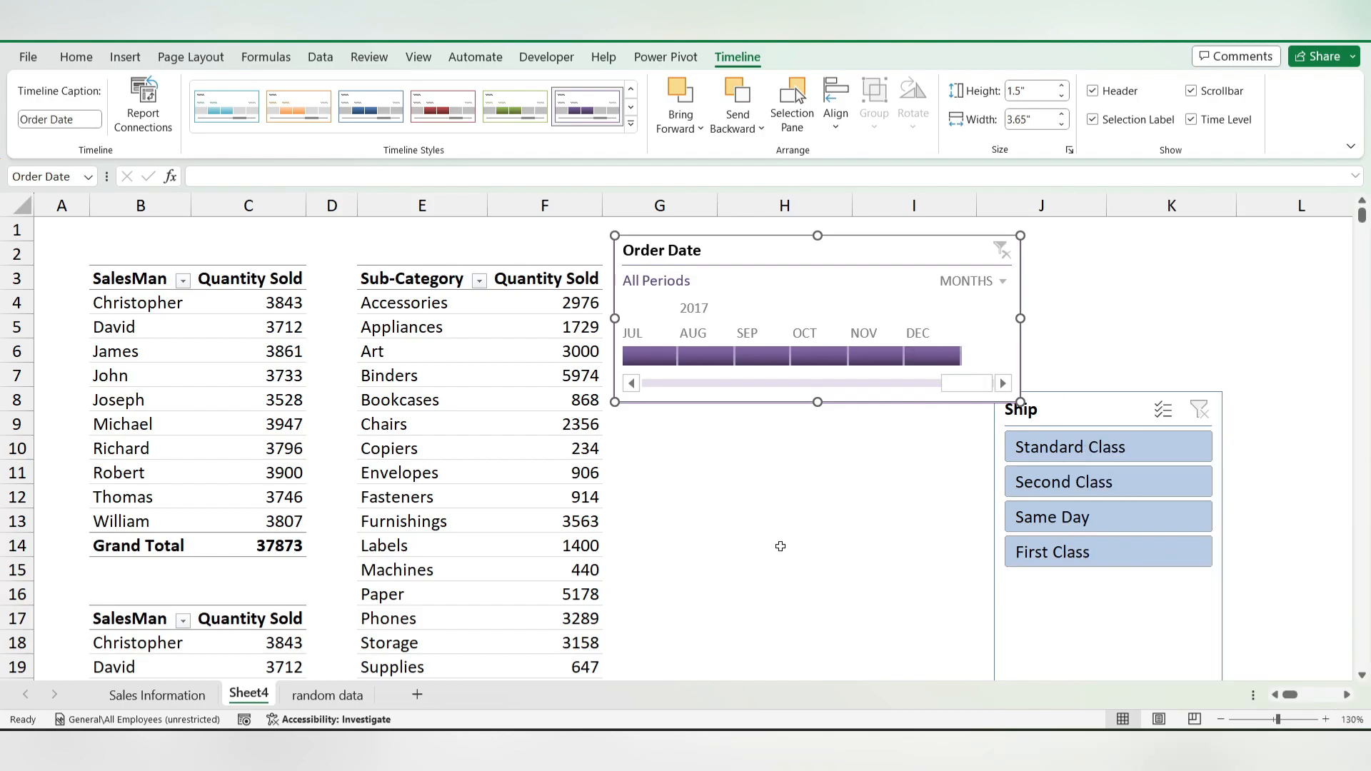